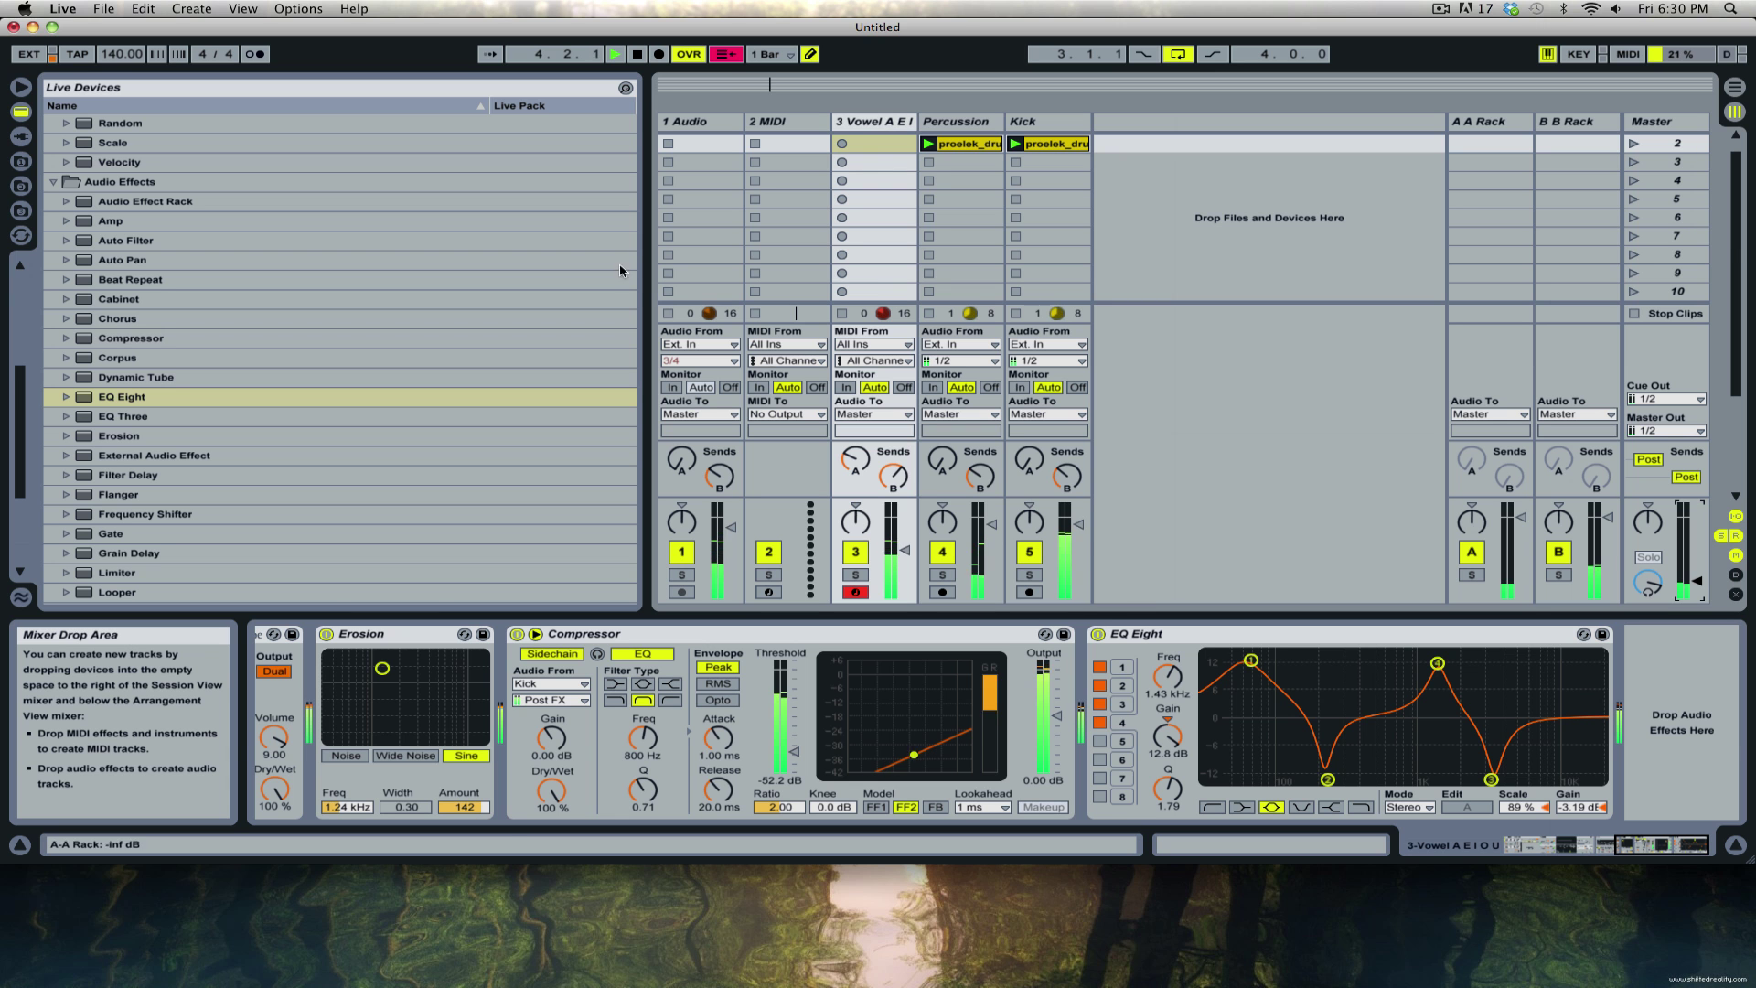
Stop playback and show the Vowel A E I O U rack and Operator in the device chain.
key("space")
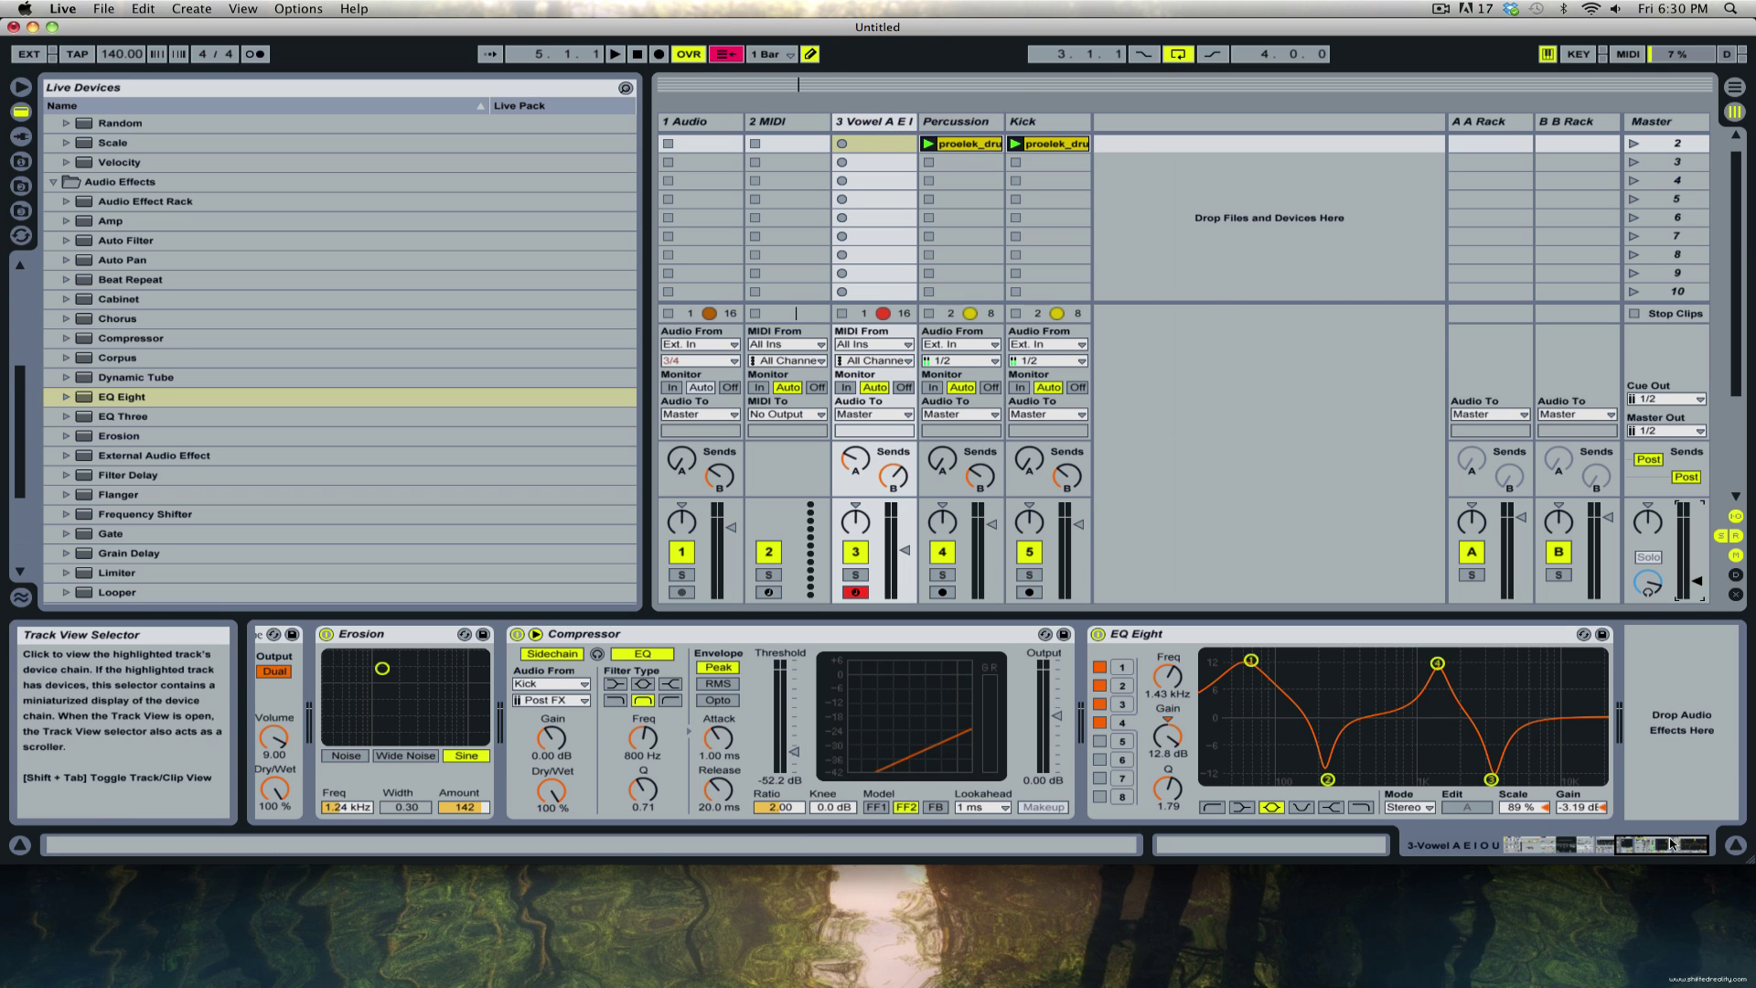
left_click(1548, 839)
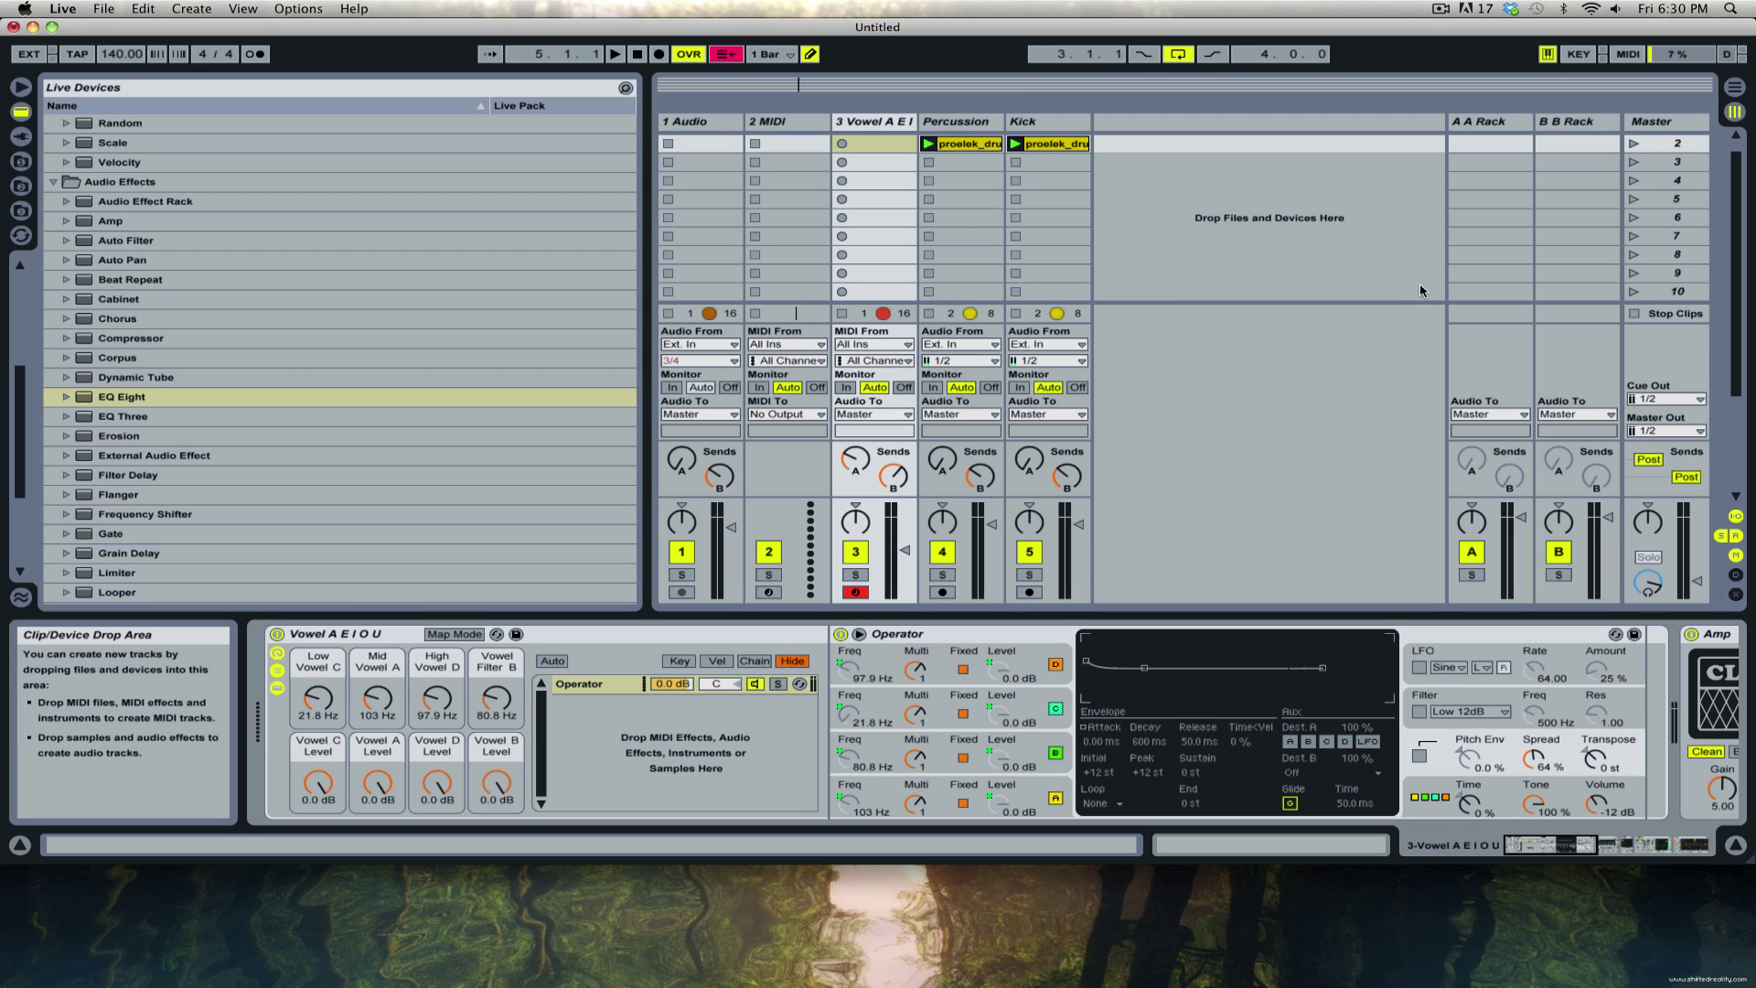
Play the vowel patch with the master volume raised to about -9.4 dB, then stop.
key("space")
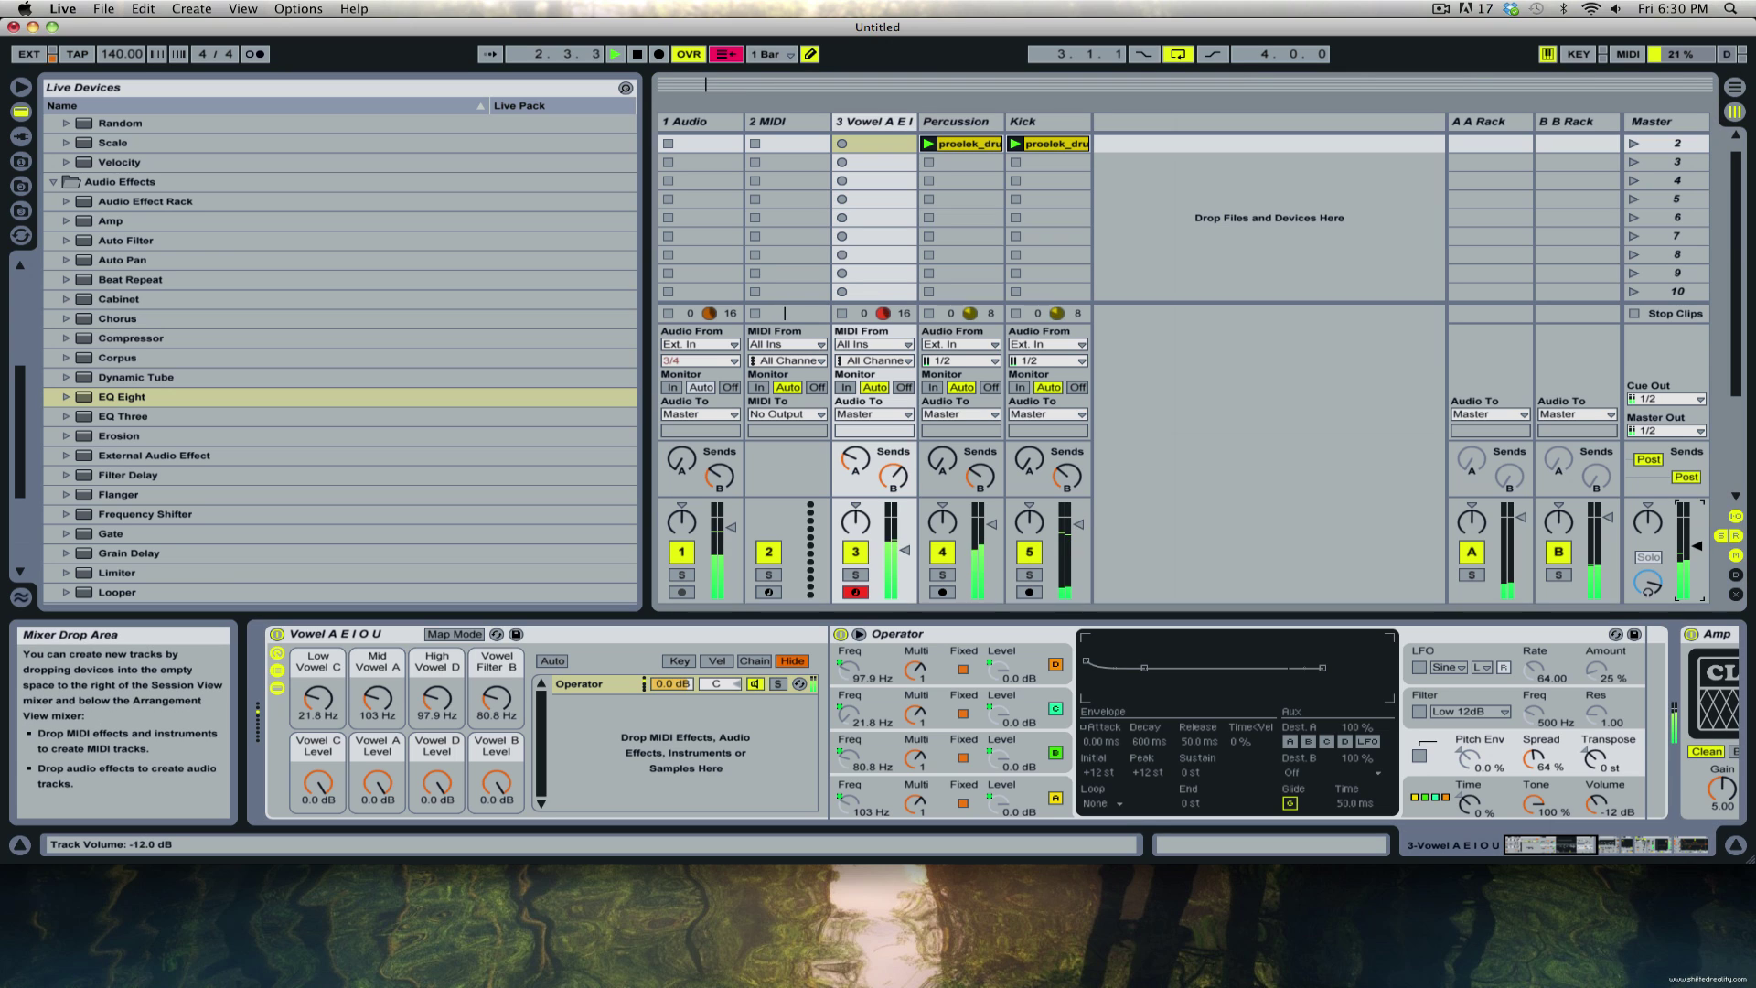
left_click_drag(1697, 580, 1697, 524)
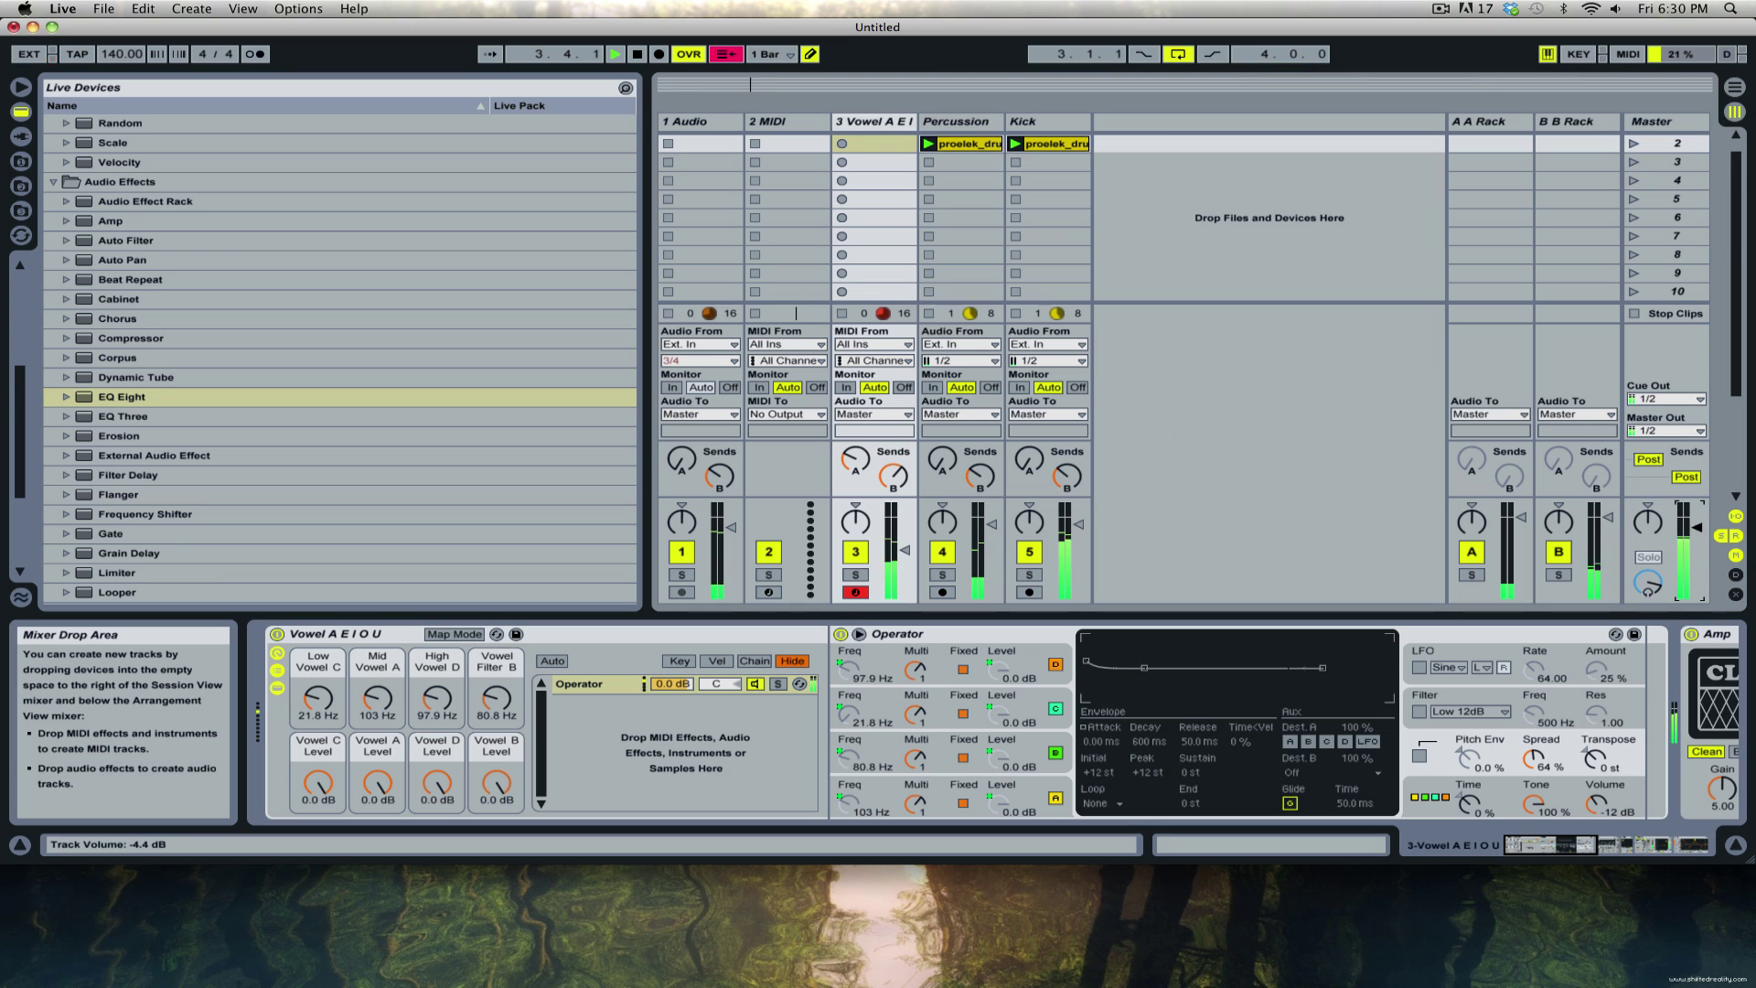
left_click_drag(1697, 524, 1698, 524)
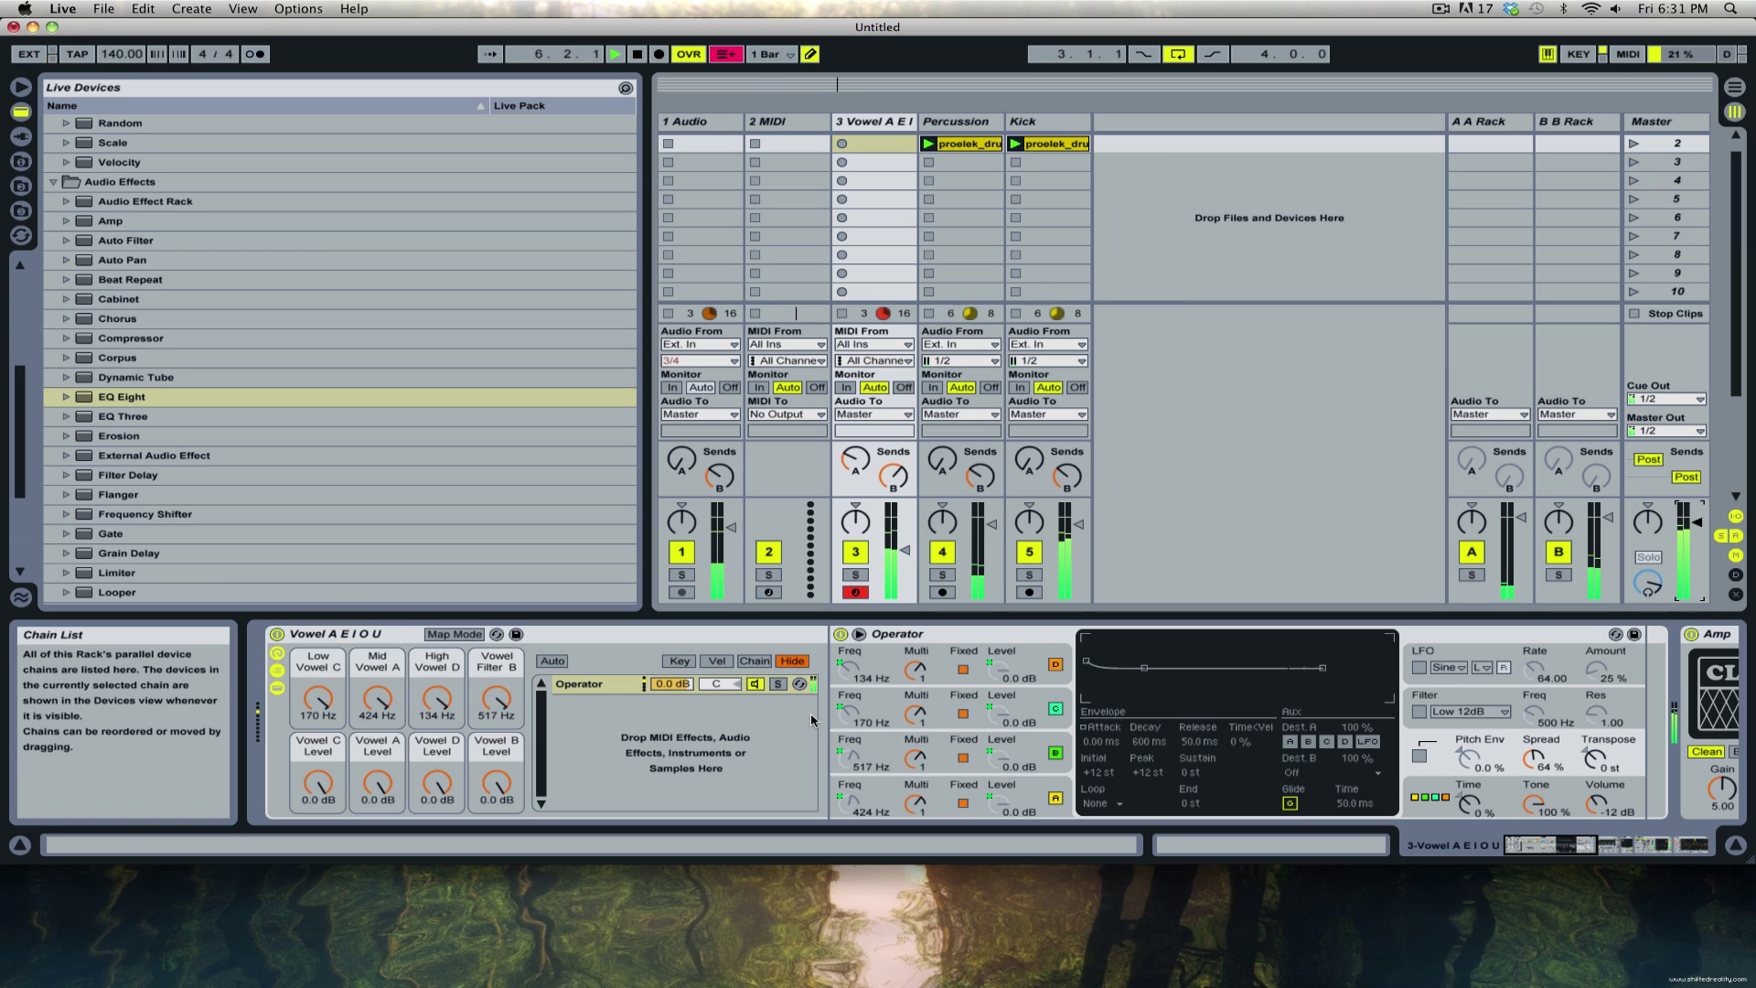
left_click_drag(1566, 845, 1486, 843)
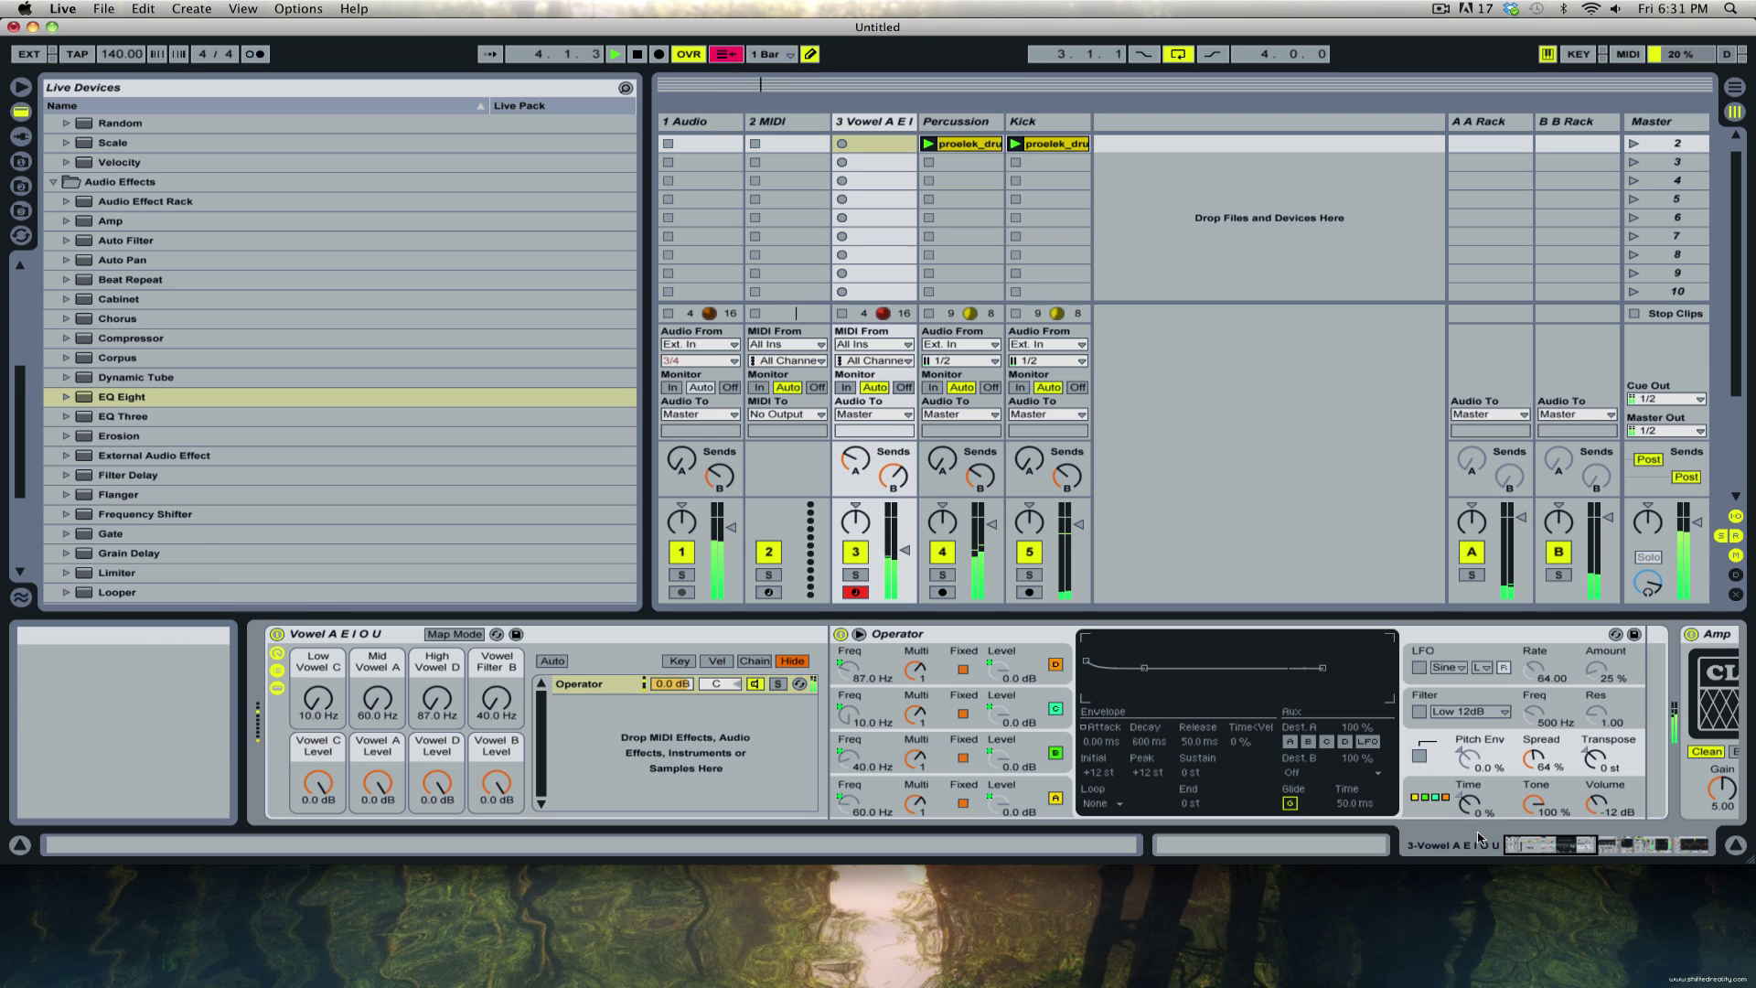
key("space")
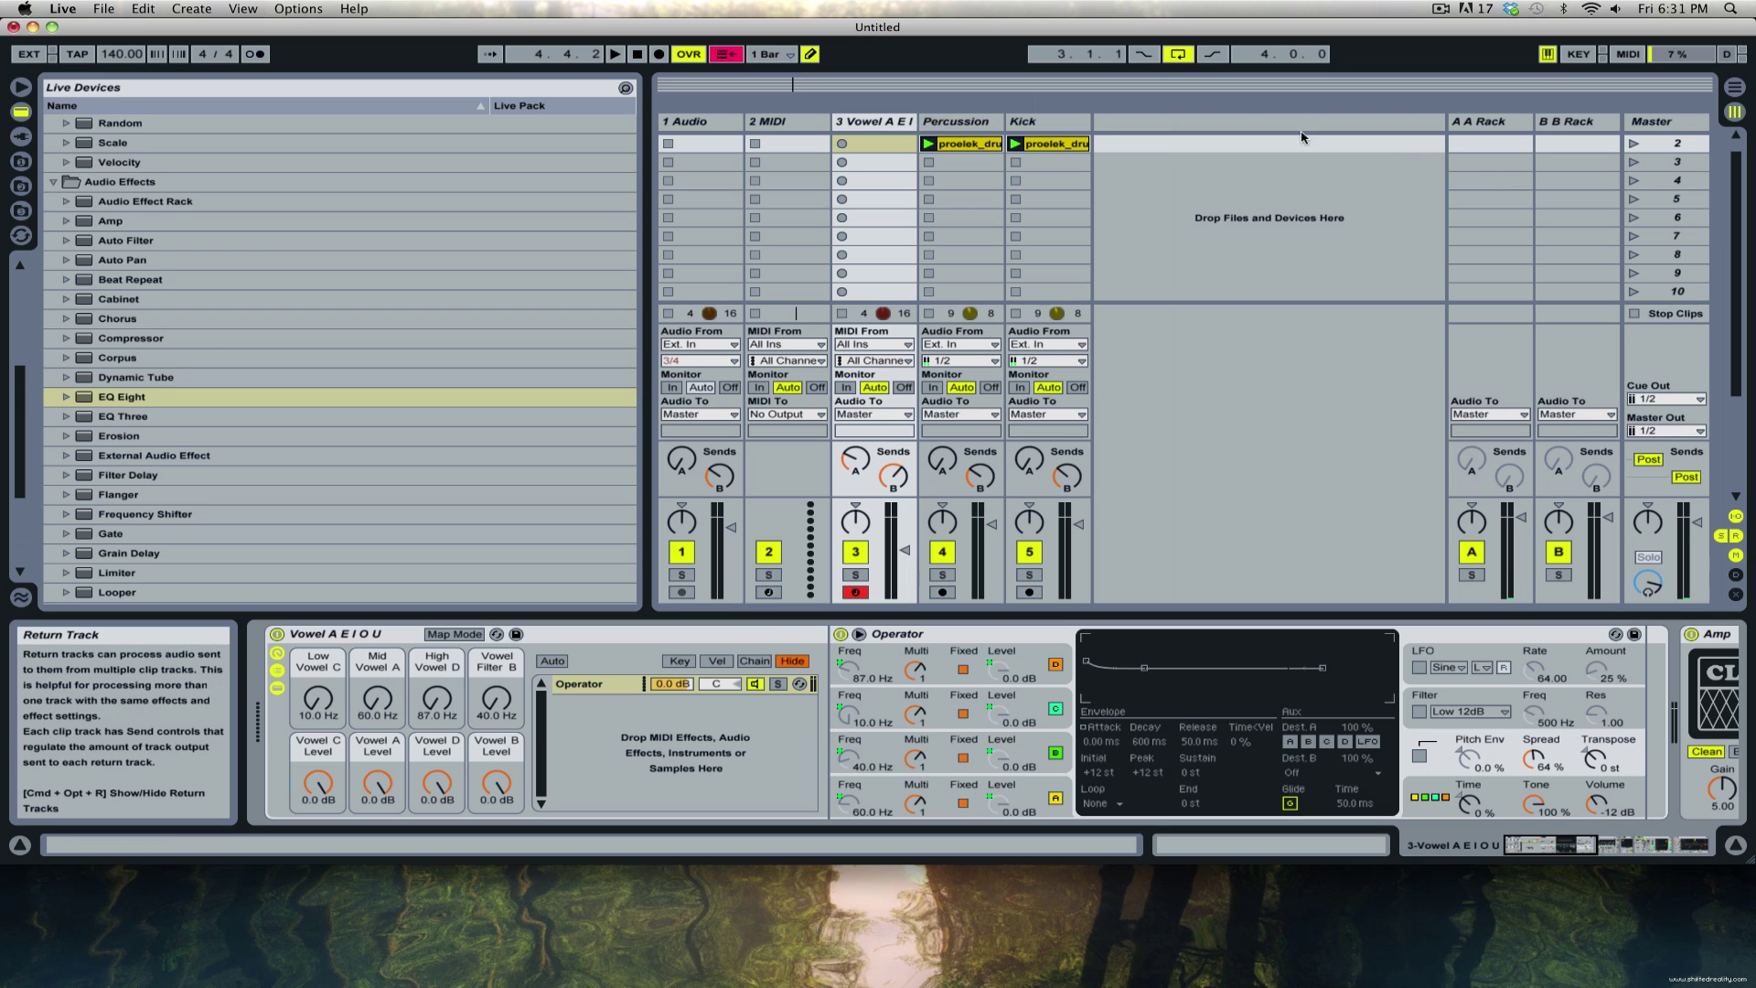
Delete the Percussion, Kick, 1 Audio and 1 MIDI tracks.
left_click(995, 129)
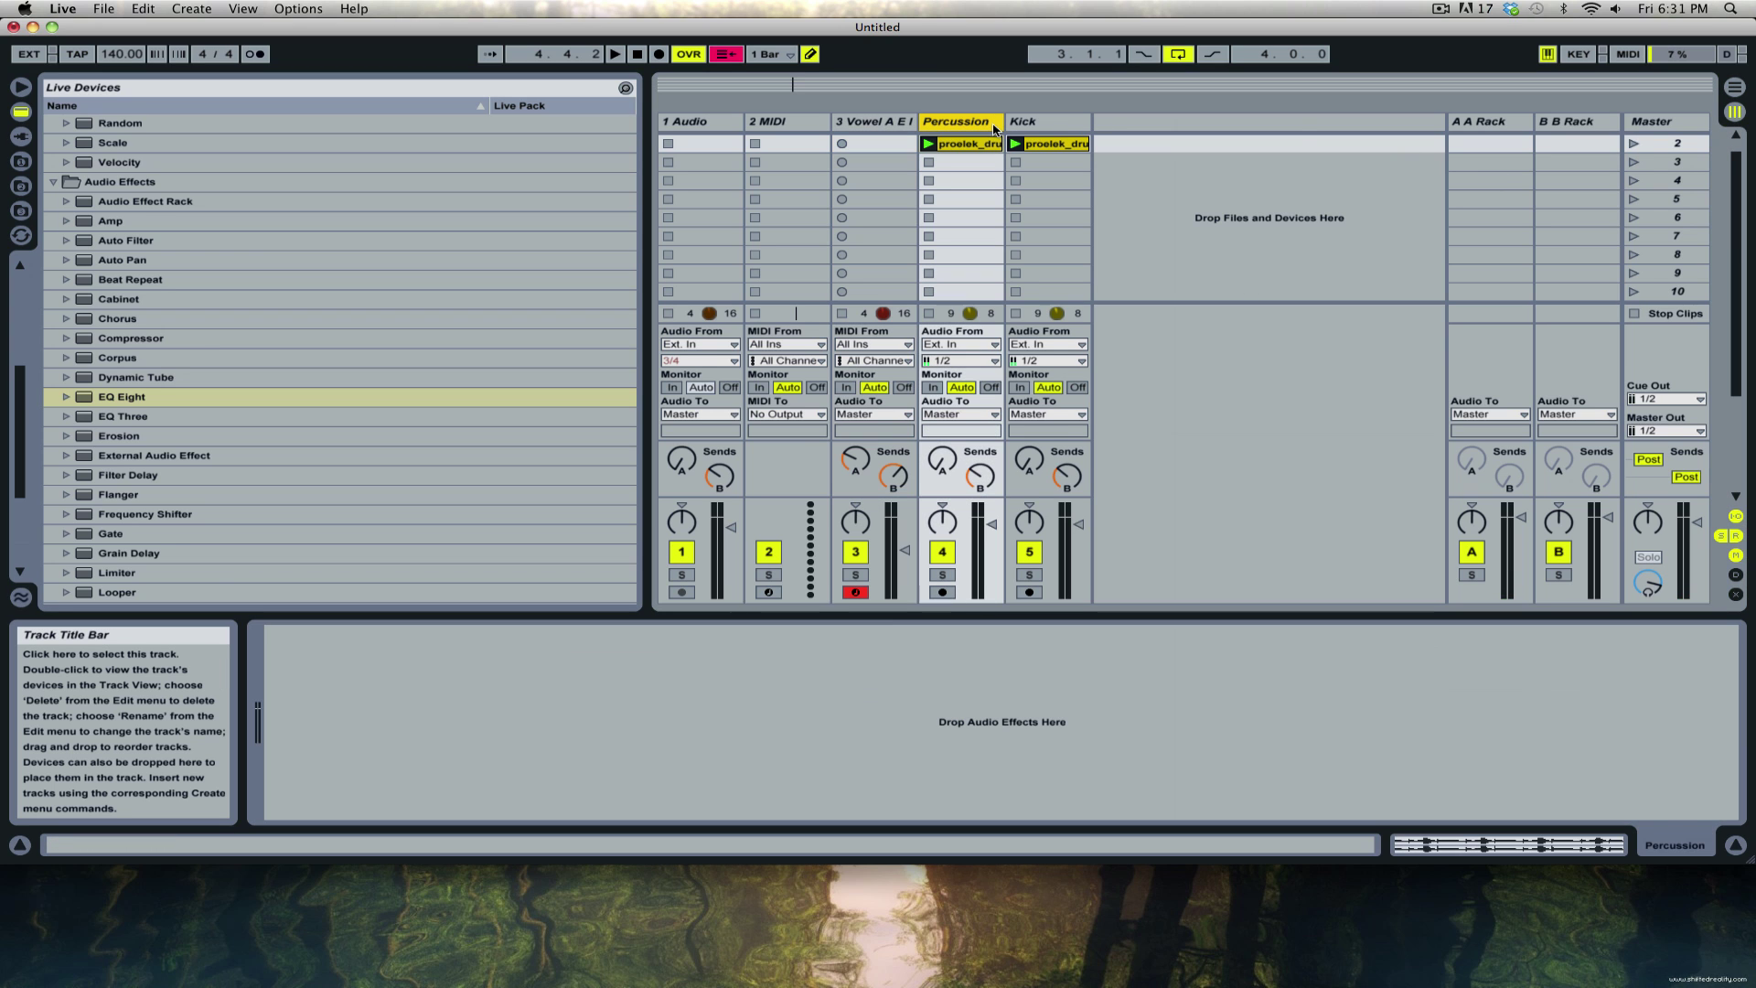
key("shift+Right")
key("Delete")
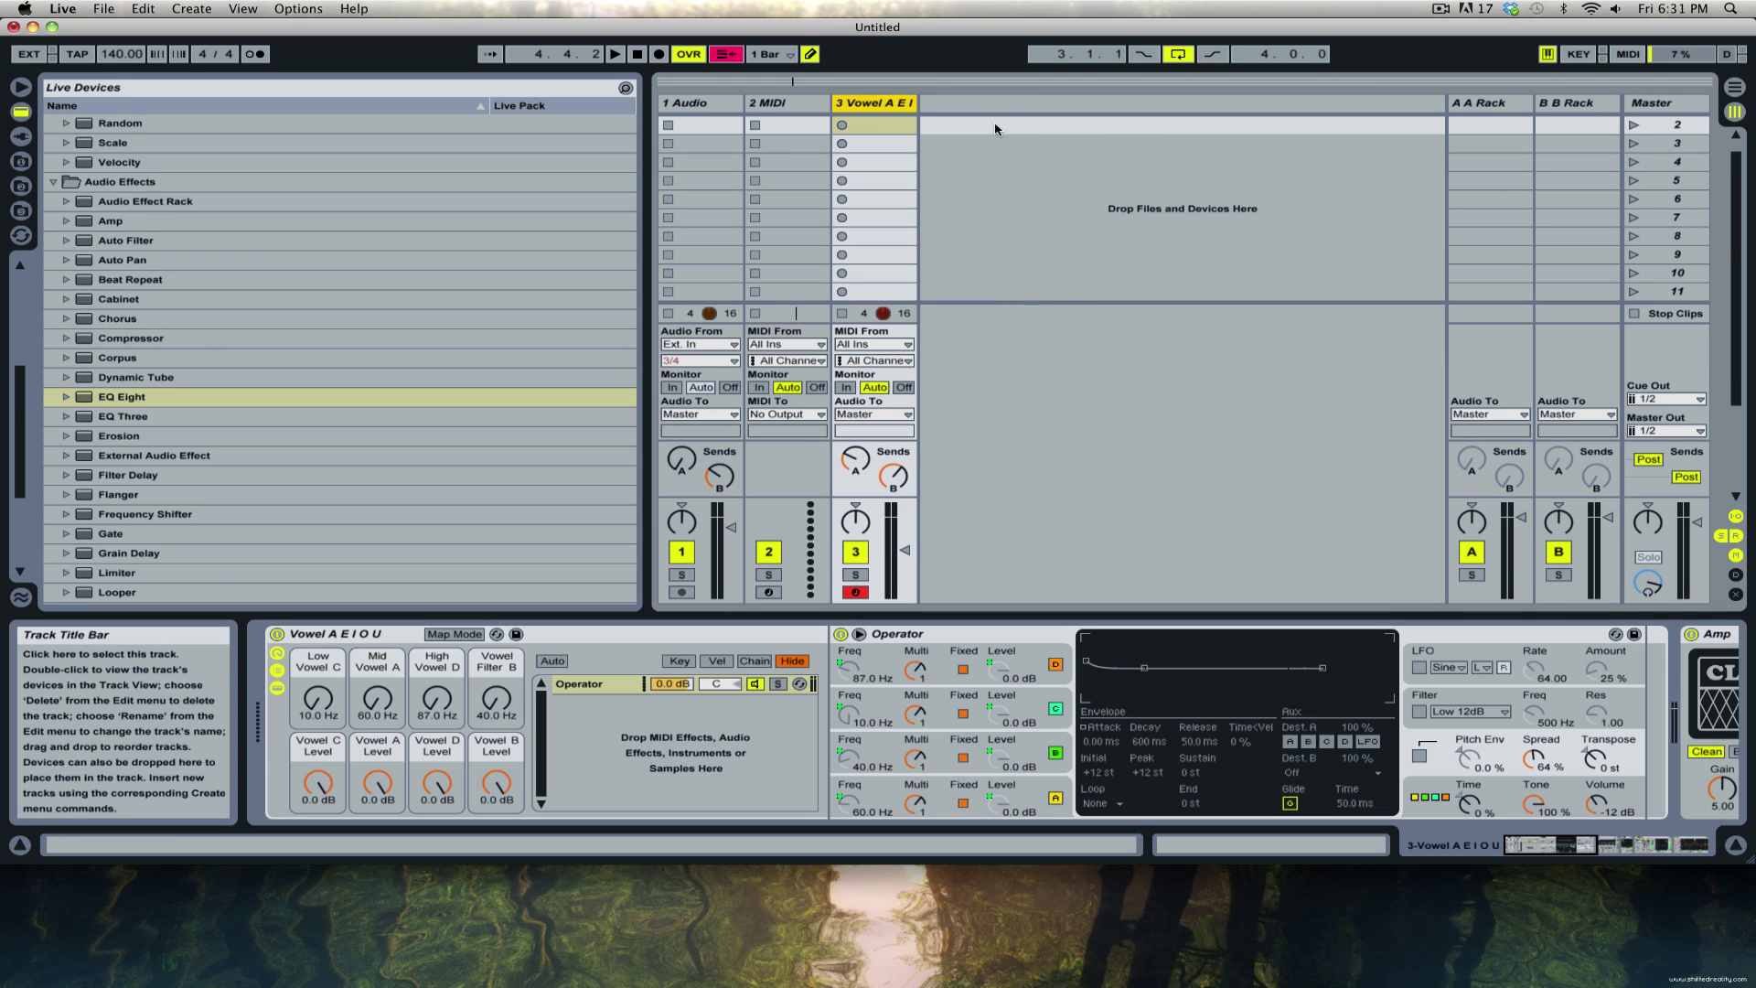
left_click(723, 110)
key("Delete")
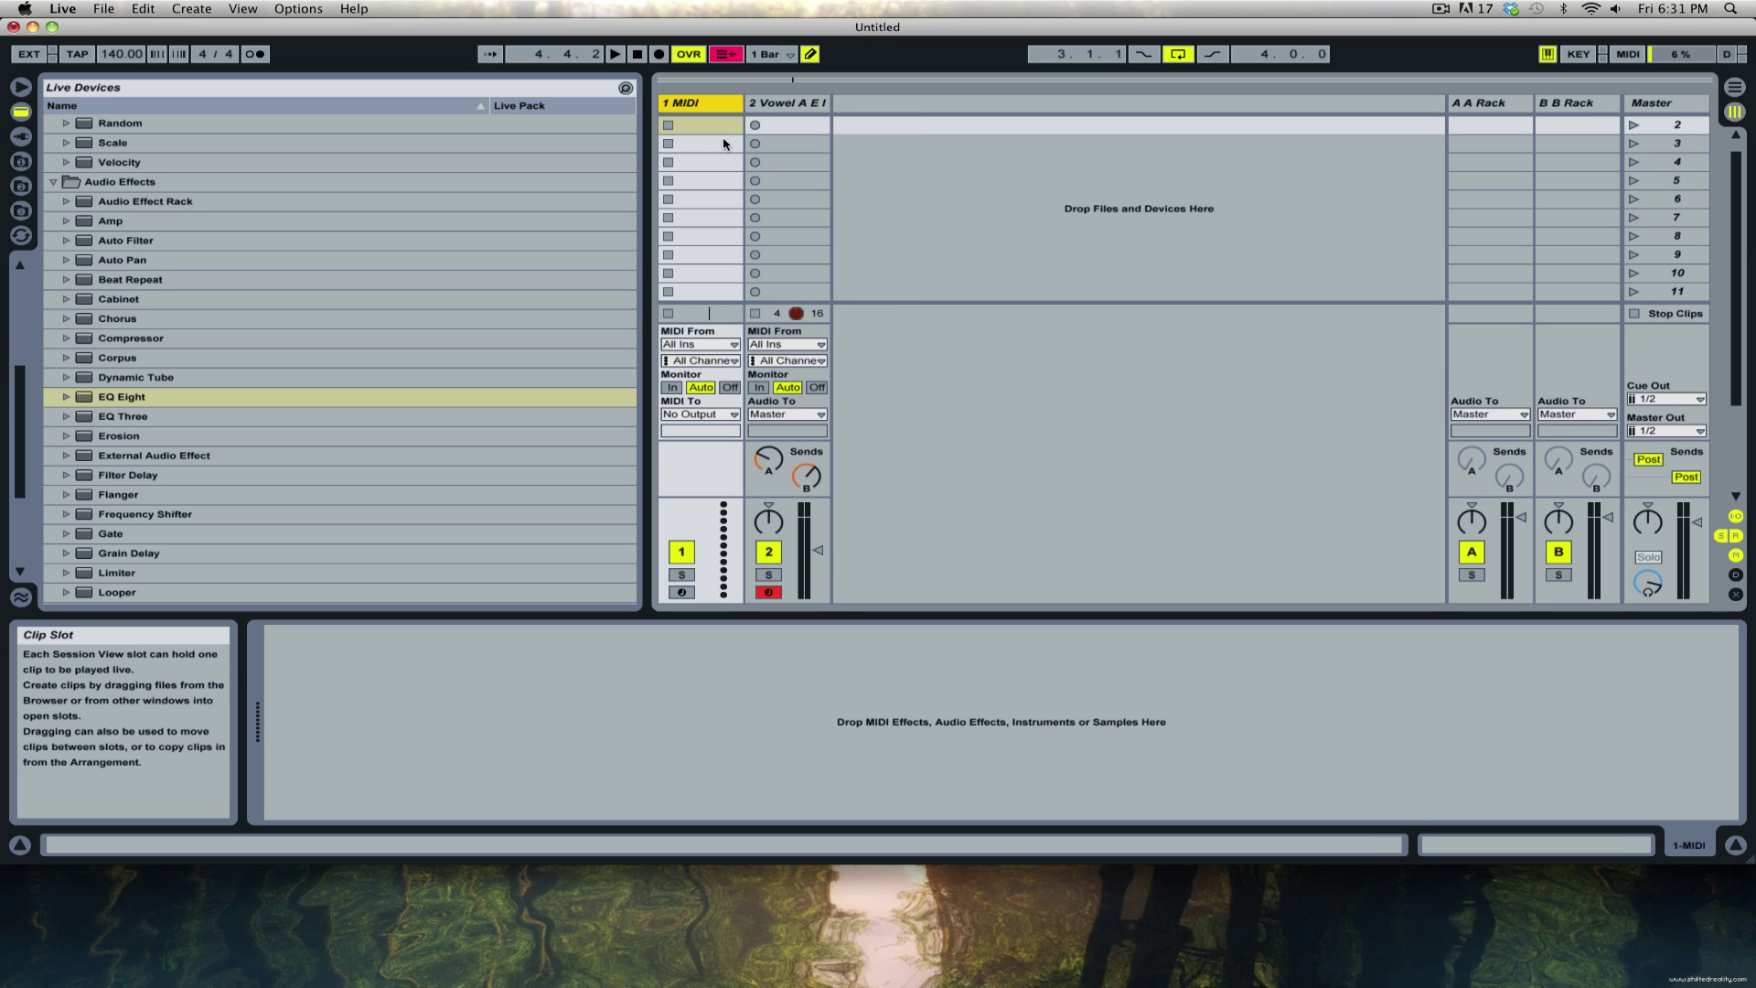
key("Delete")
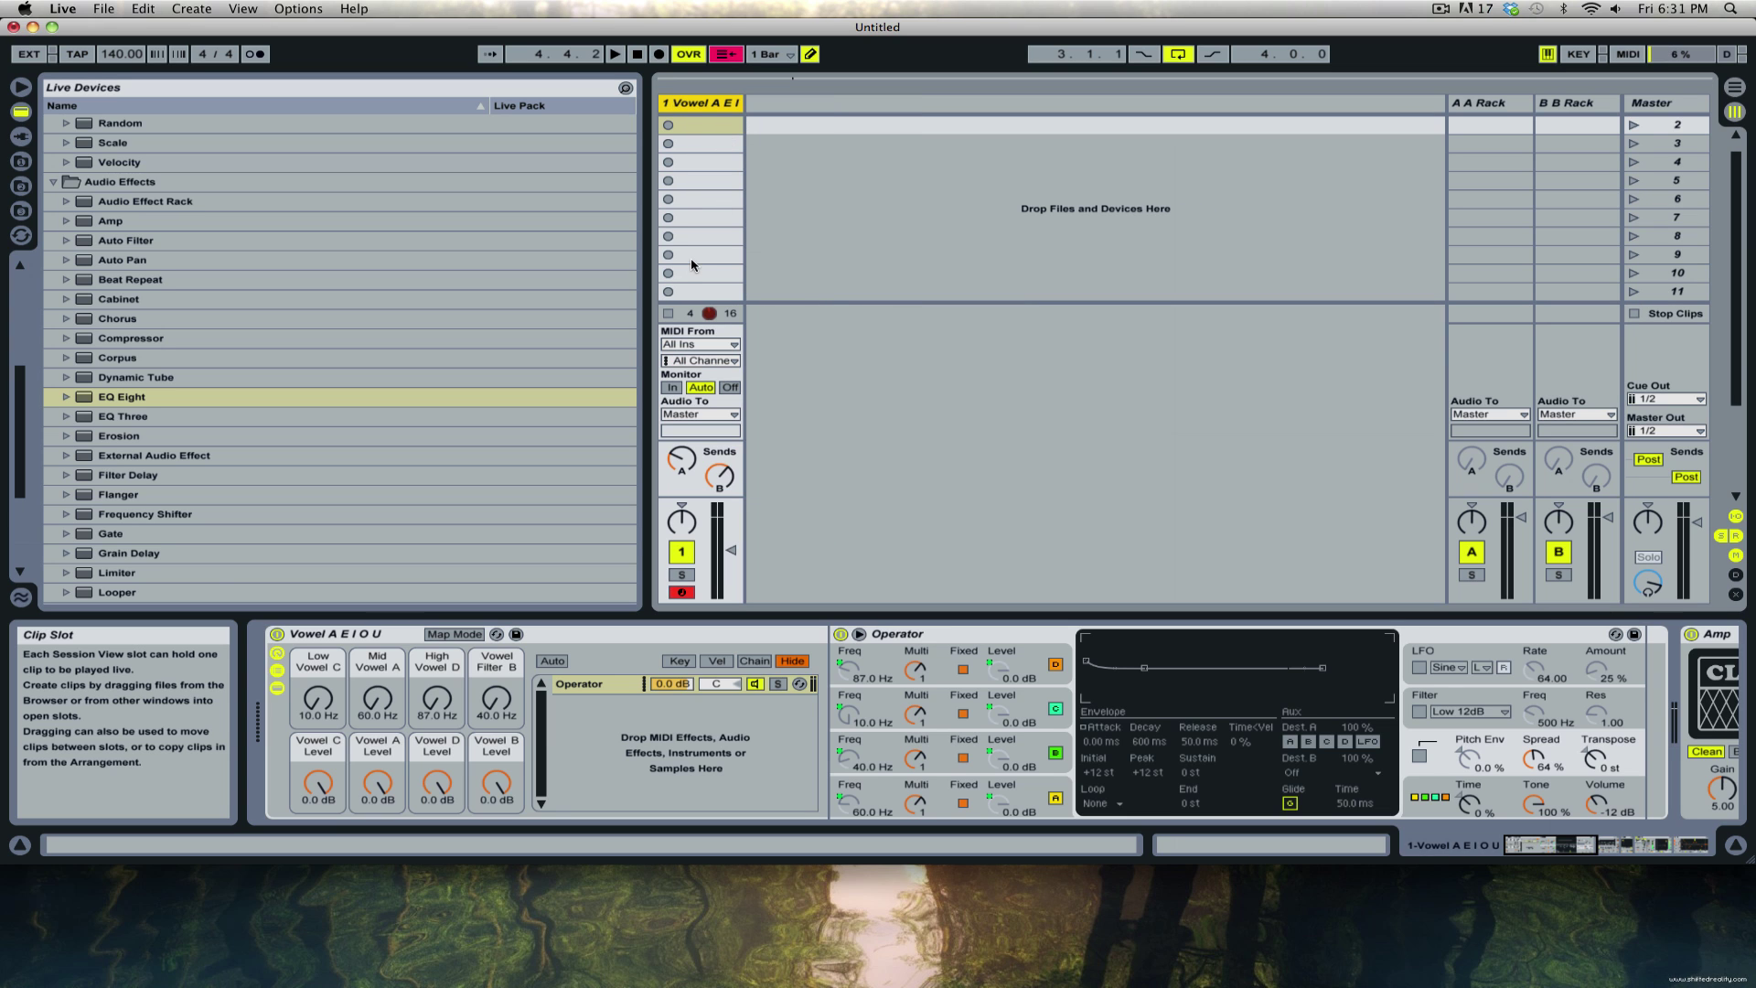
Review the vowel track's effect chain and insert a new empty MIDI track.
scroll(692, 265, "up", 1)
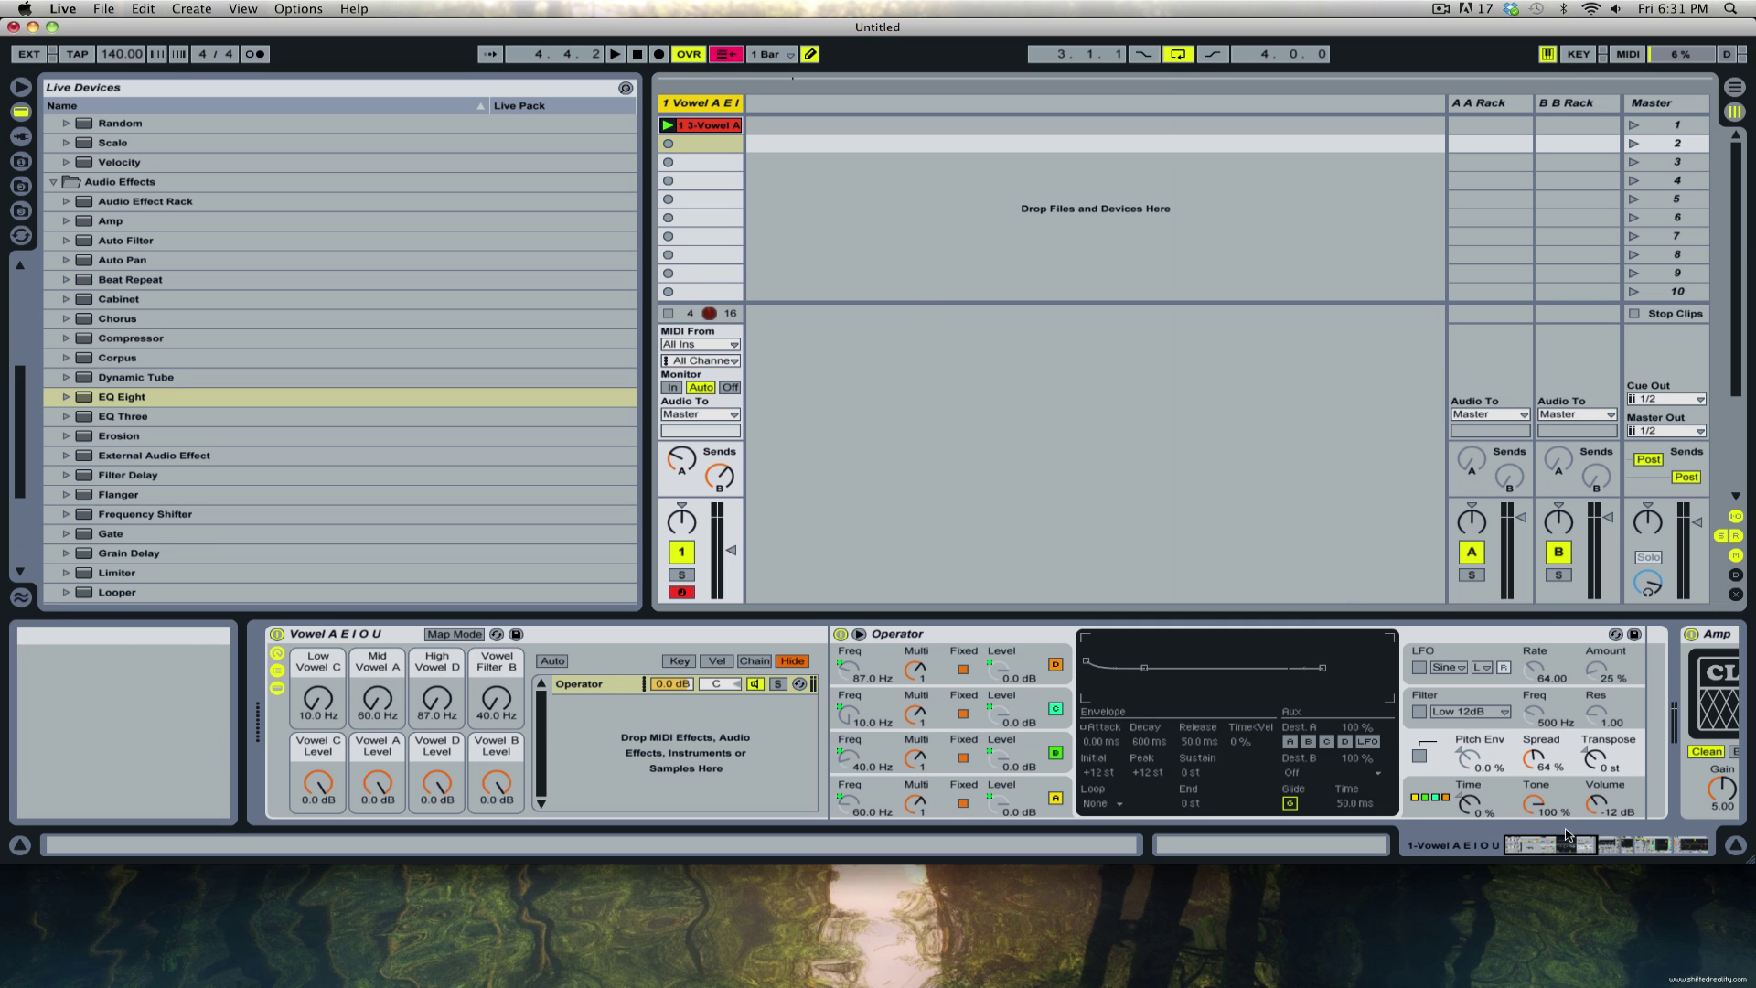
left_click_drag(1588, 848, 1744, 867)
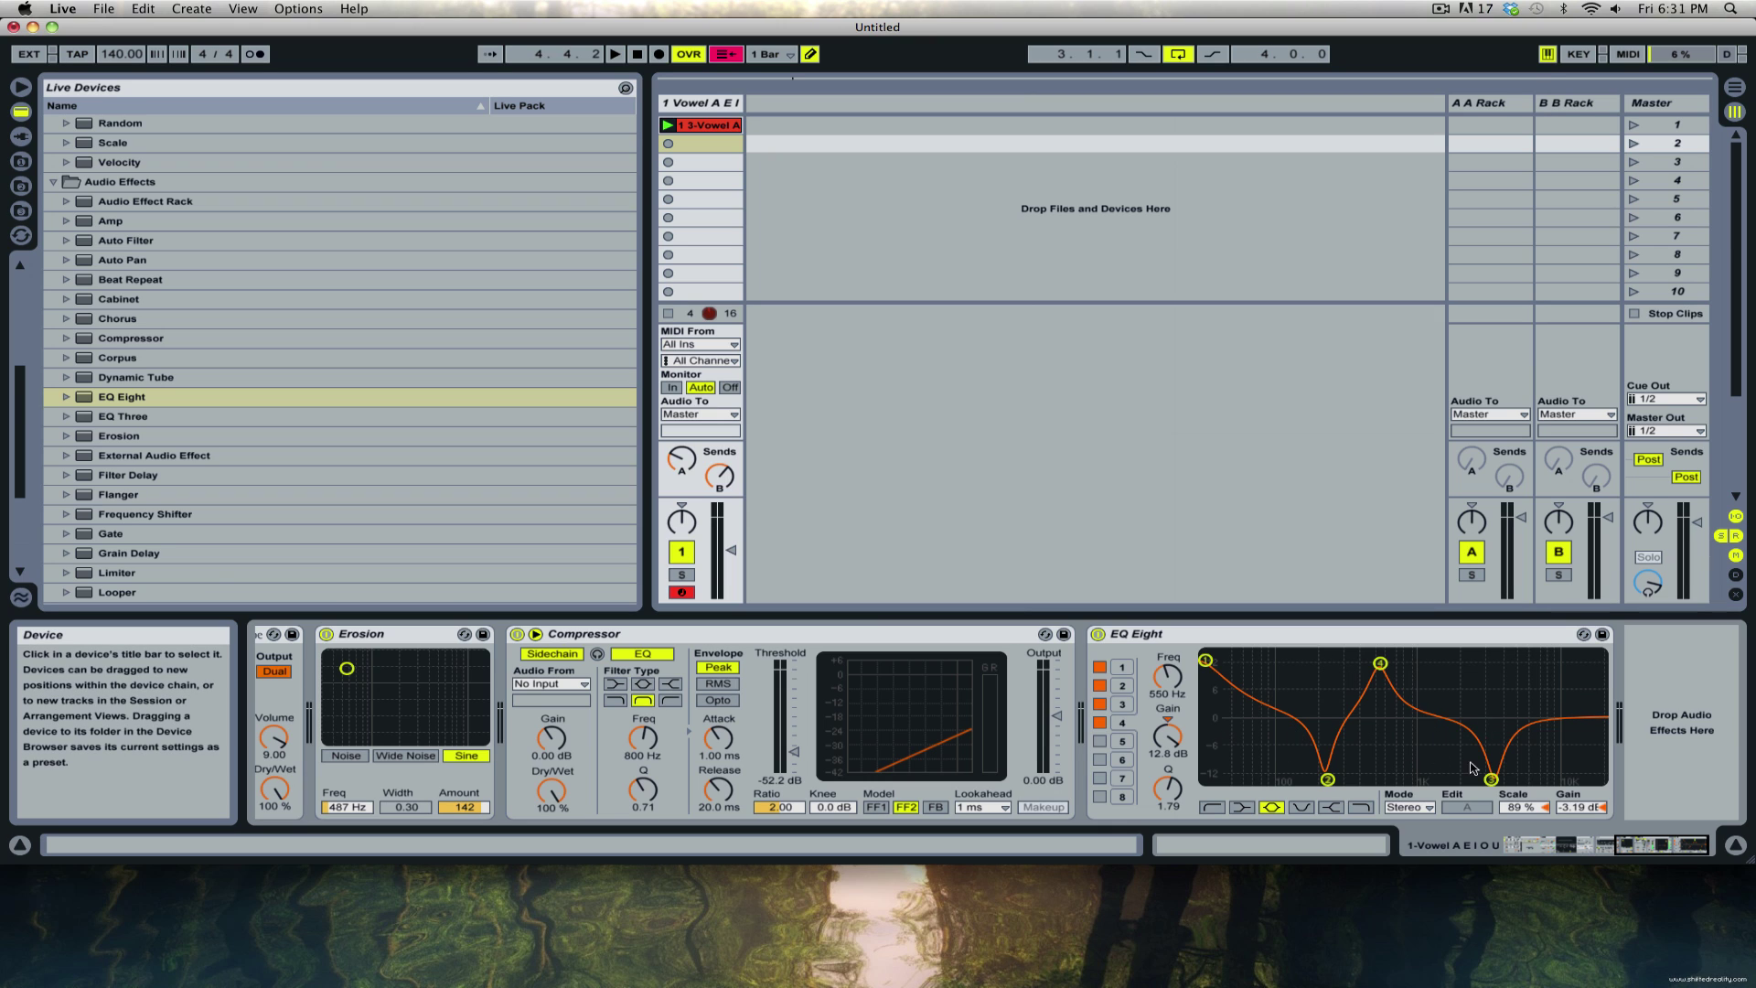
left_click(1666, 851)
left_click_drag(1666, 850, 1544, 841)
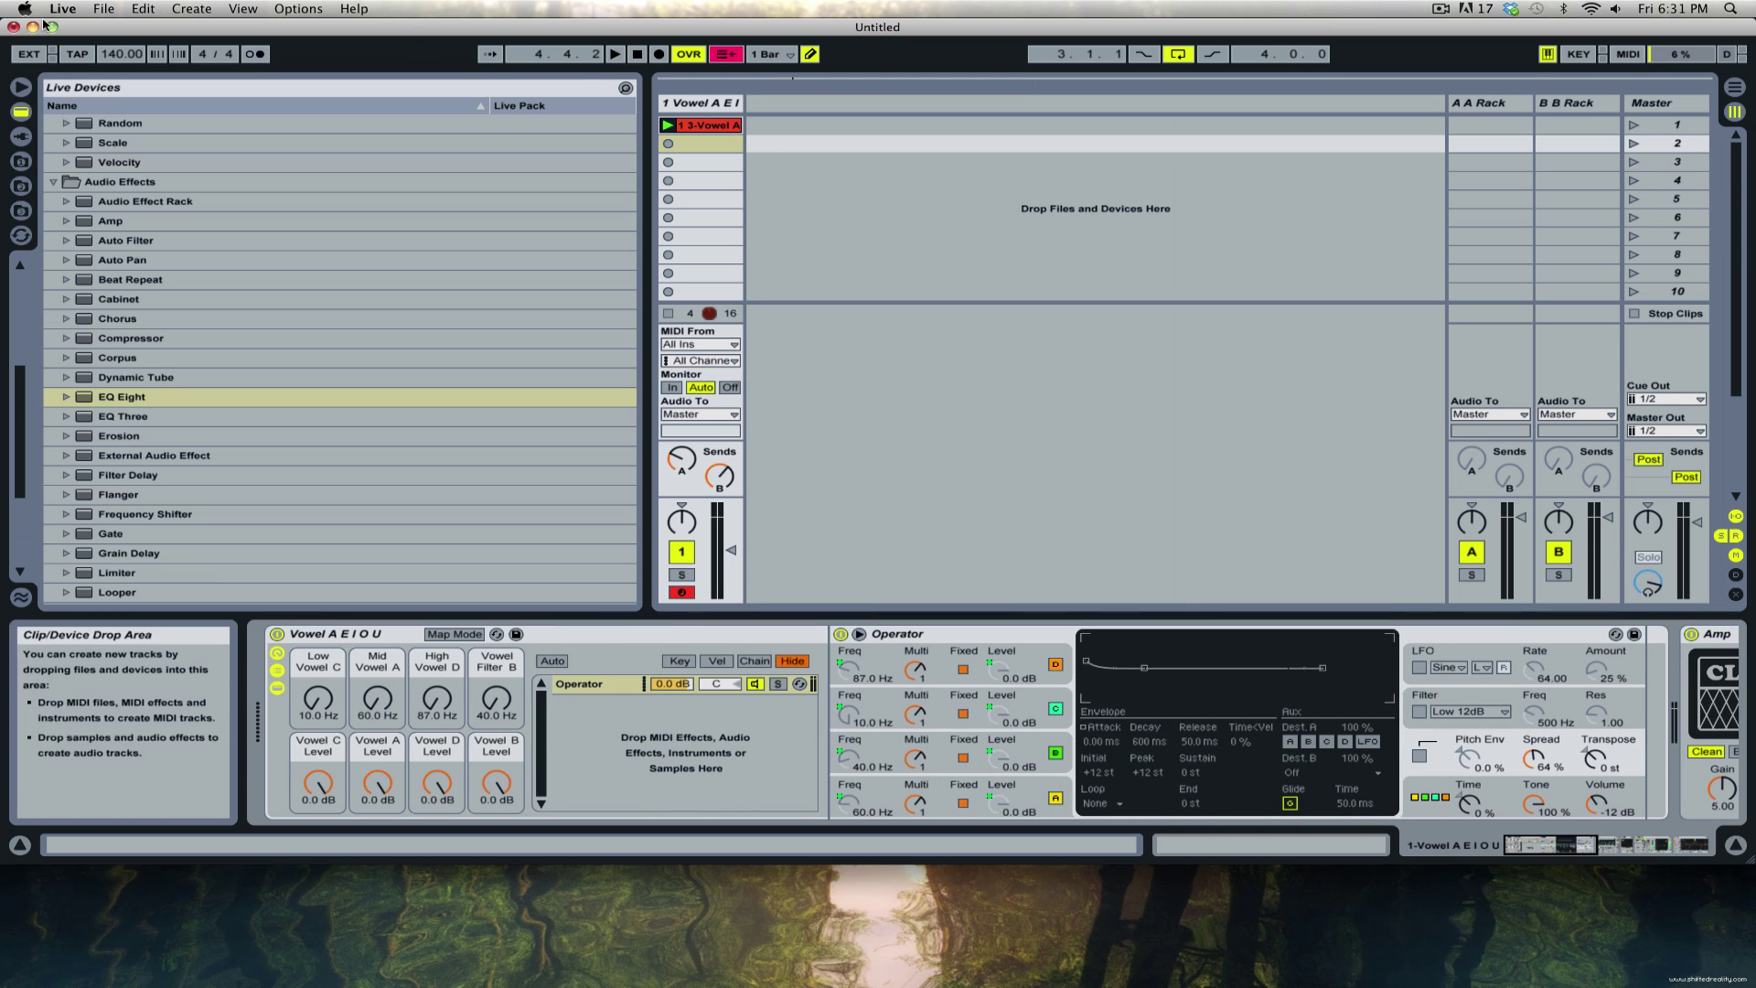
right_click(701, 103)
left_click(807, 240)
key("super+shift+t")
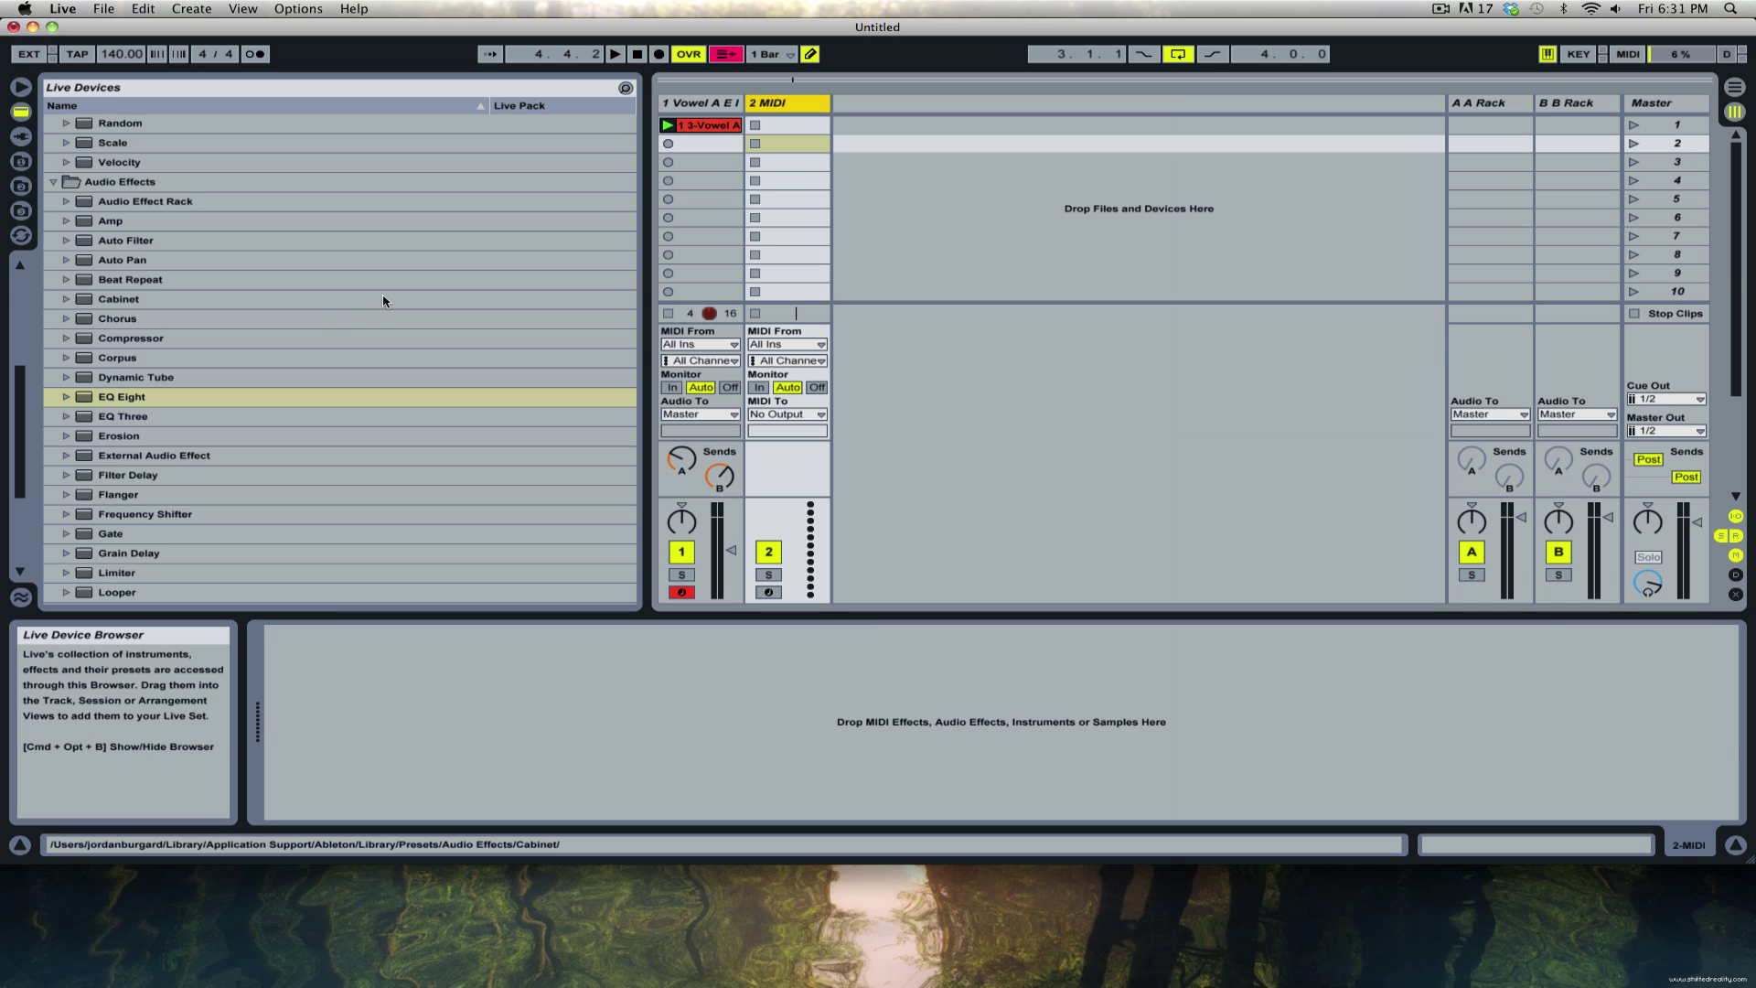
Stop the vowel clip and arm the new MIDI track for recording.
left_click(670, 316)
left_click(768, 592)
scroll(266, 255, "up", 6)
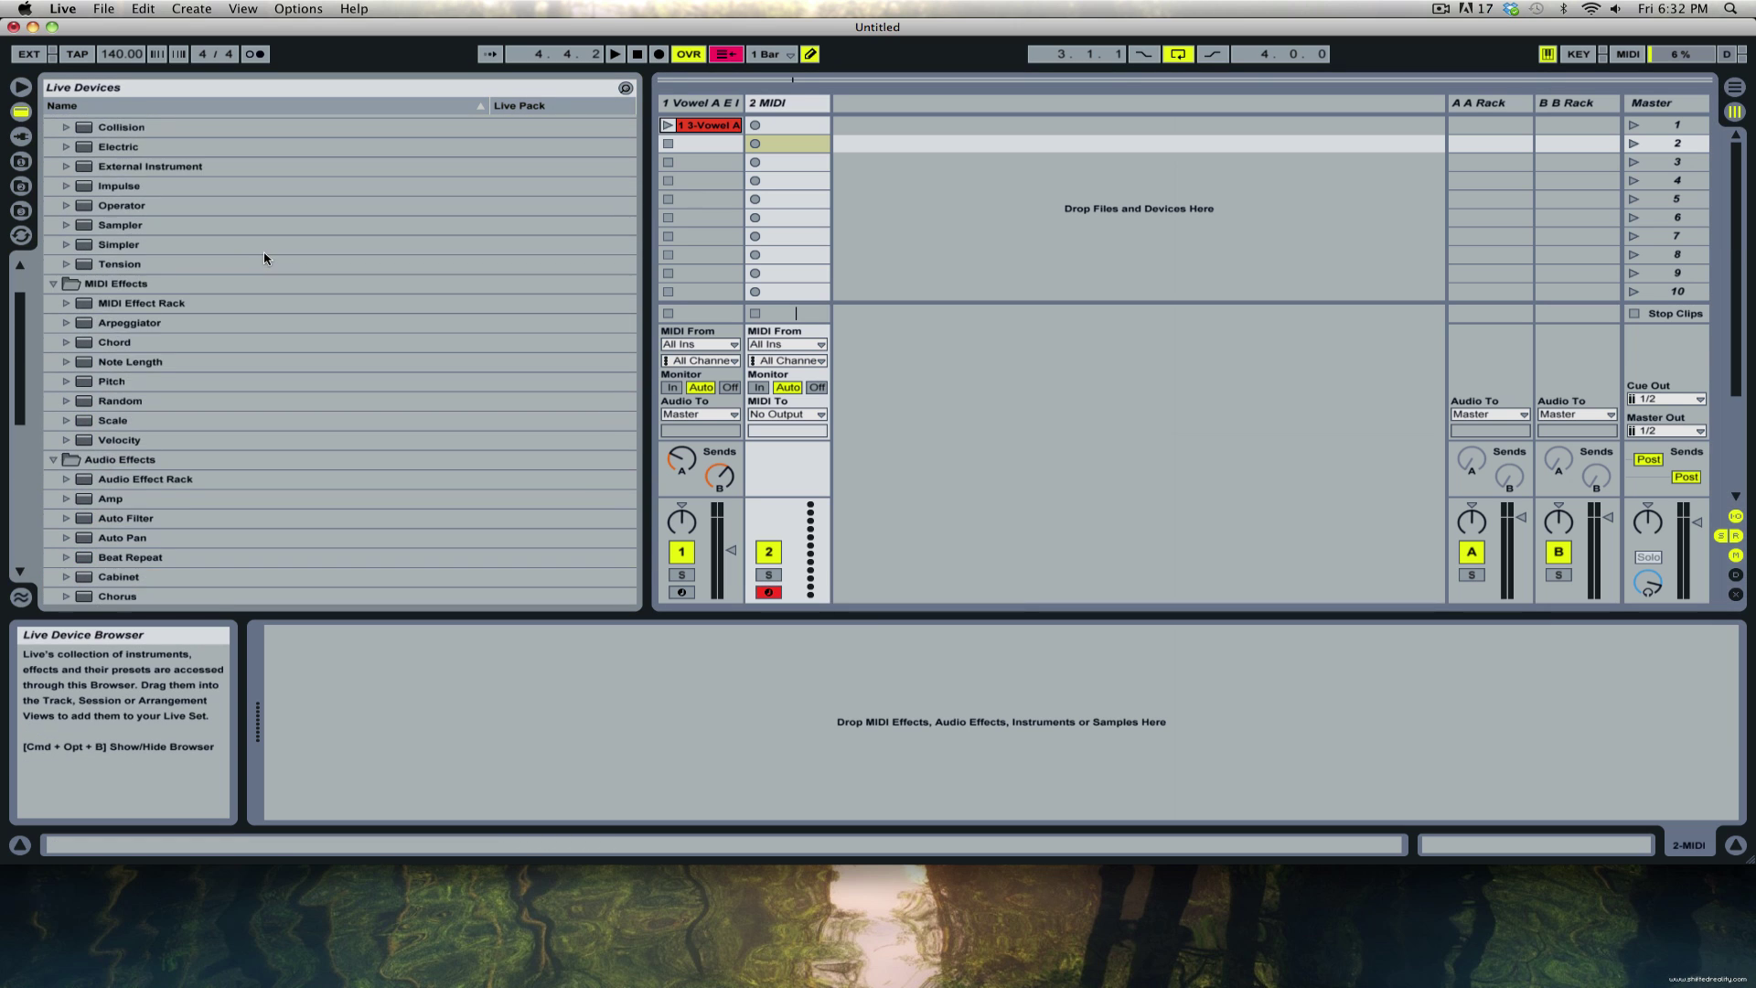
Load an Instrument Rack holding Operator on track 2, showing its chain list and macros.
left_click_drag(110, 165, 802, 212)
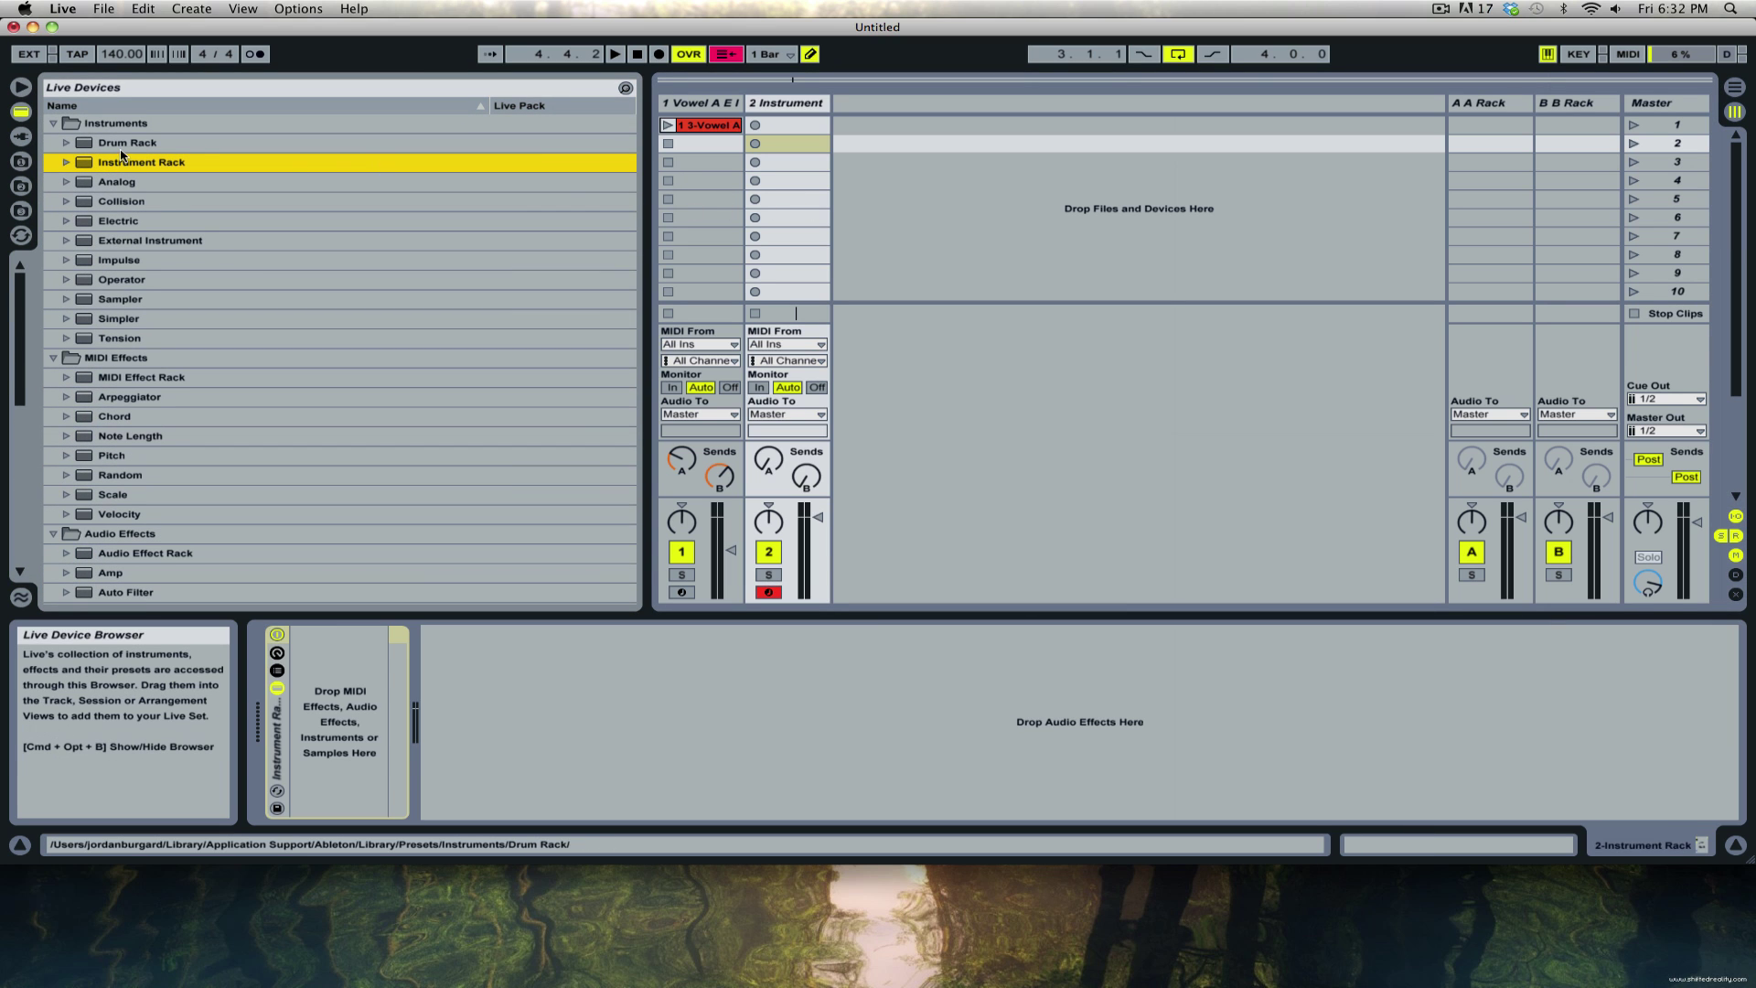
left_click_drag(118, 281, 325, 669)
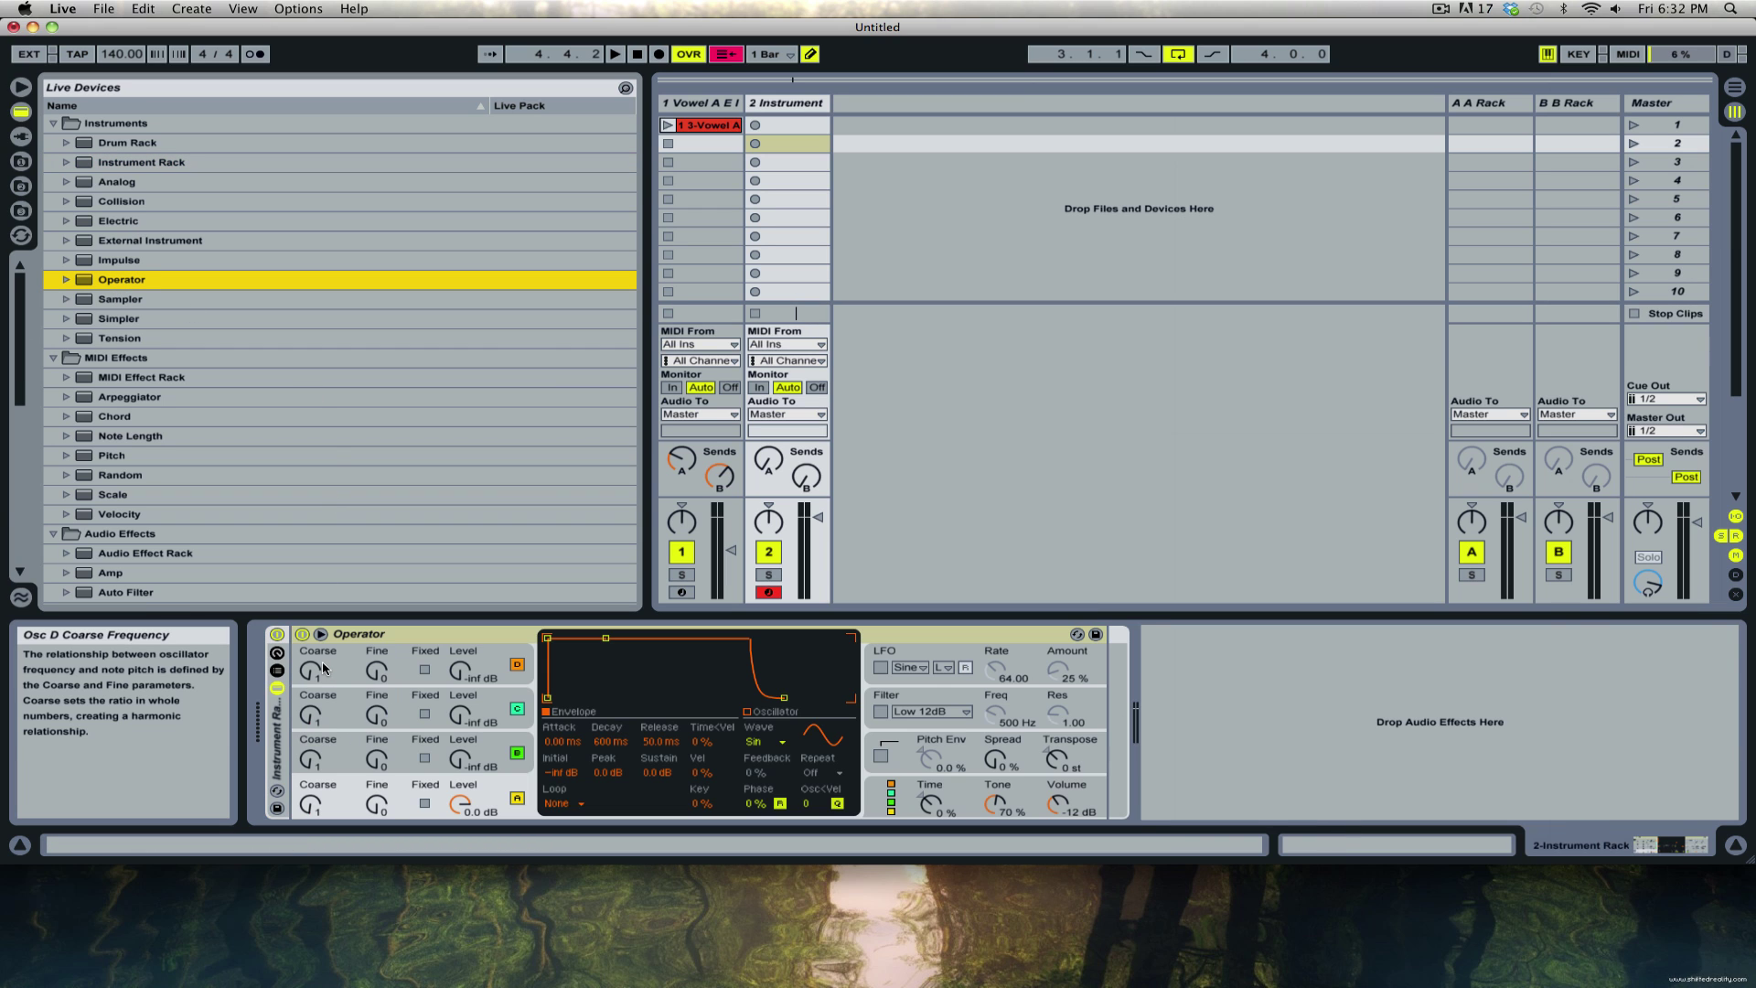
left_click(277, 671)
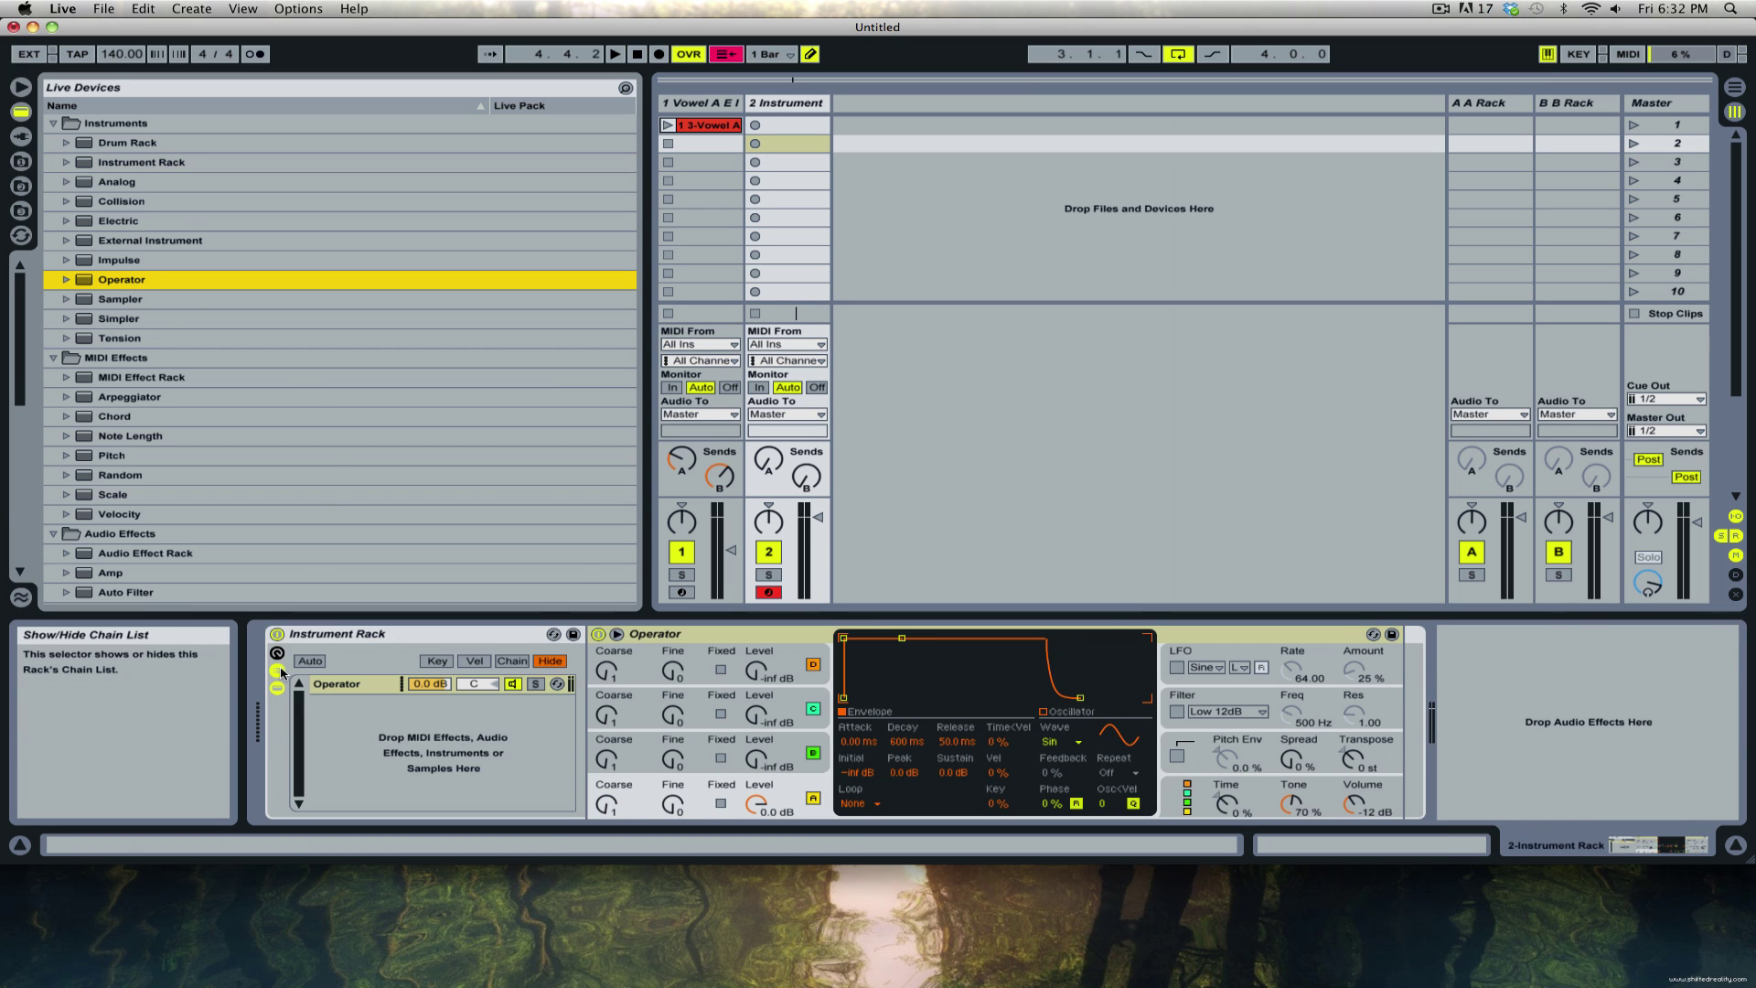
left_click(276, 654)
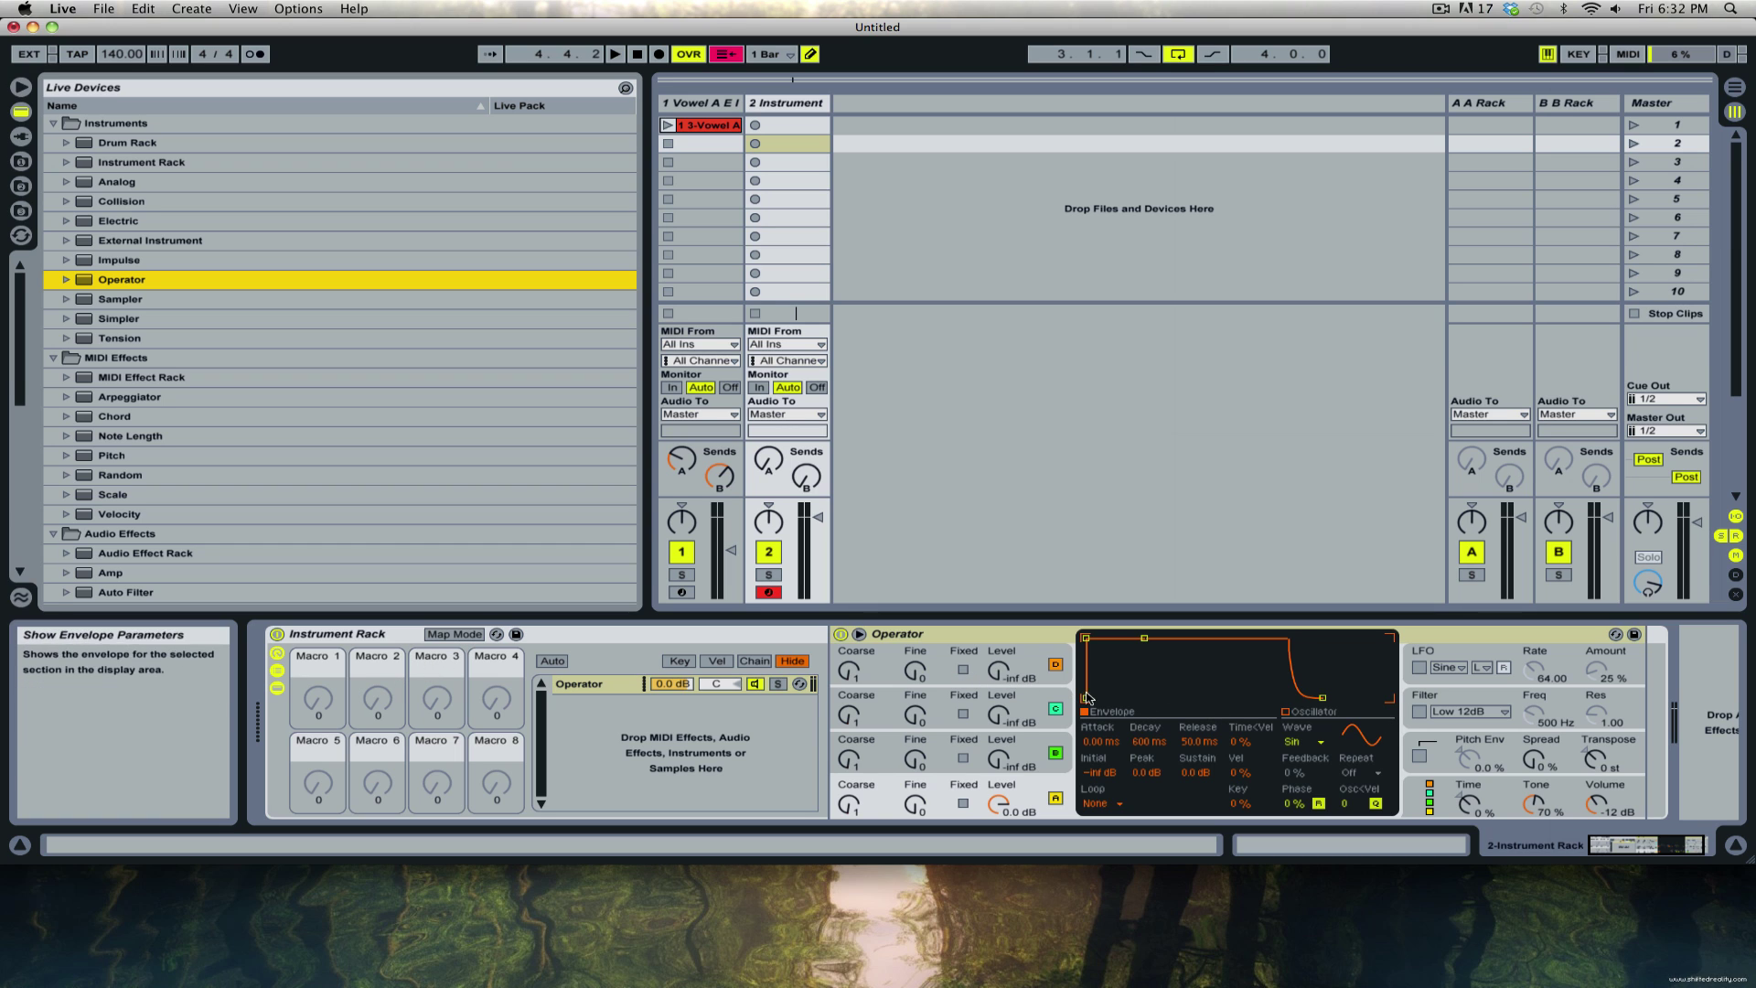
Switch Operator's oscillator to a user-drawn waveform and choose the all-parallel additive algorithm.
left_click(1306, 713)
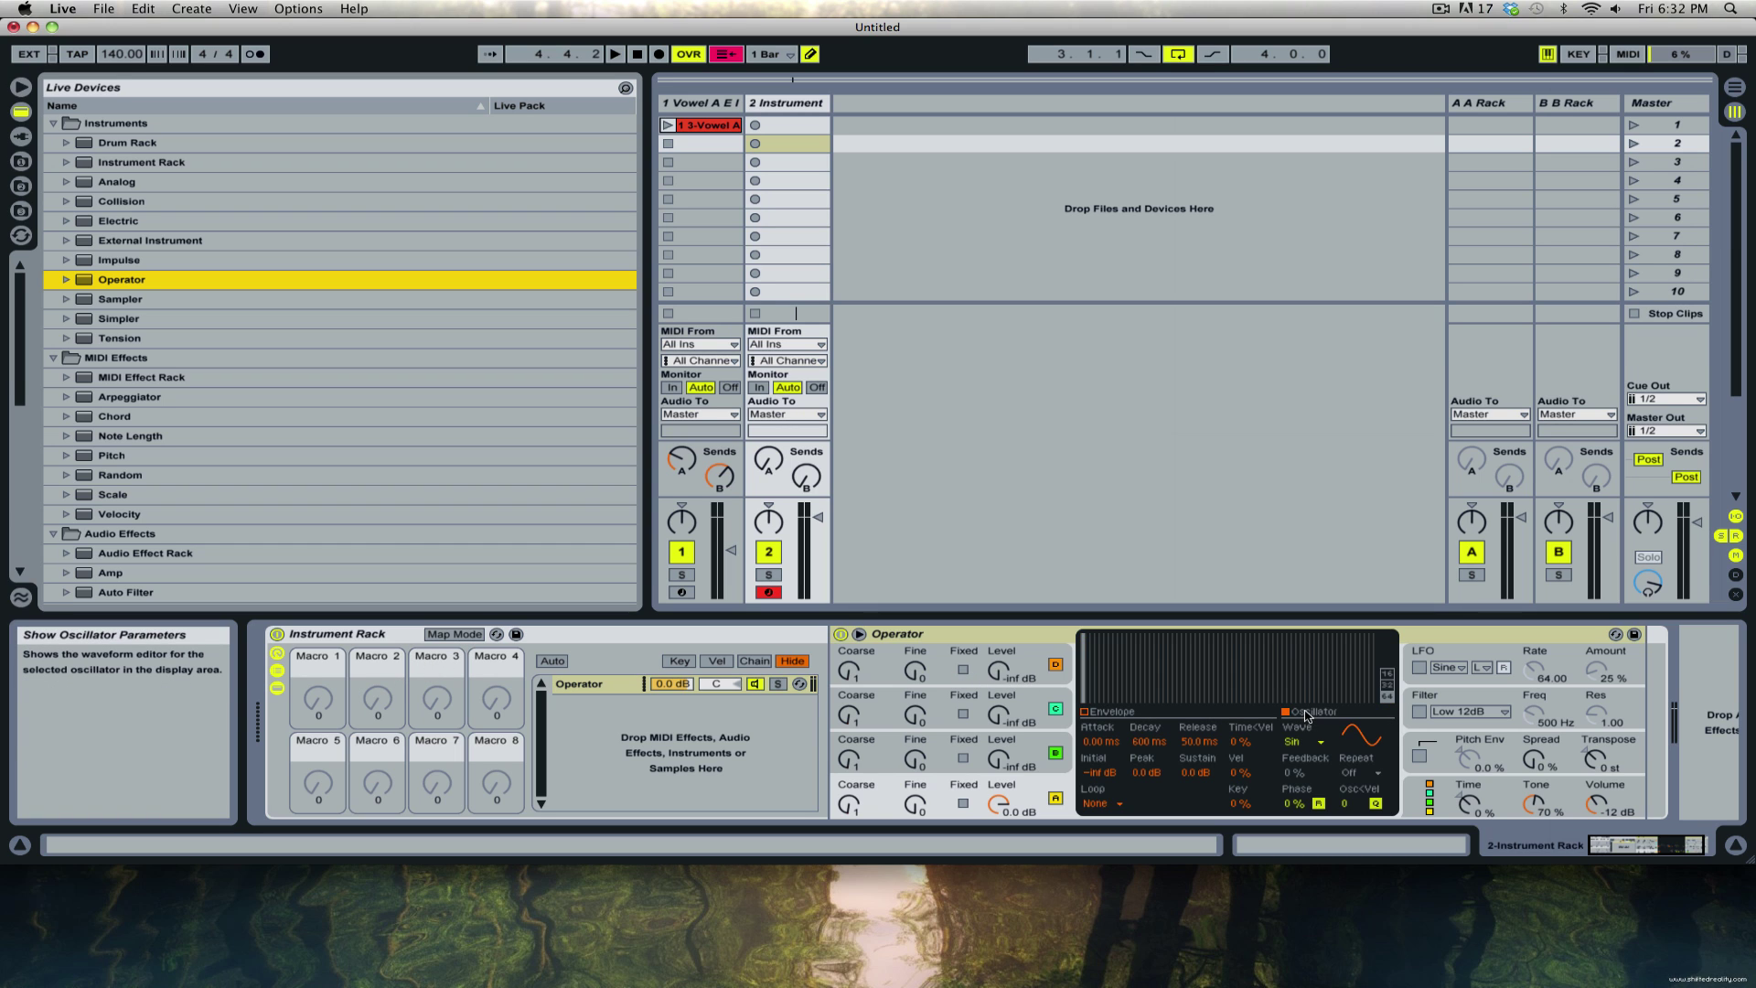
left_click(1388, 677)
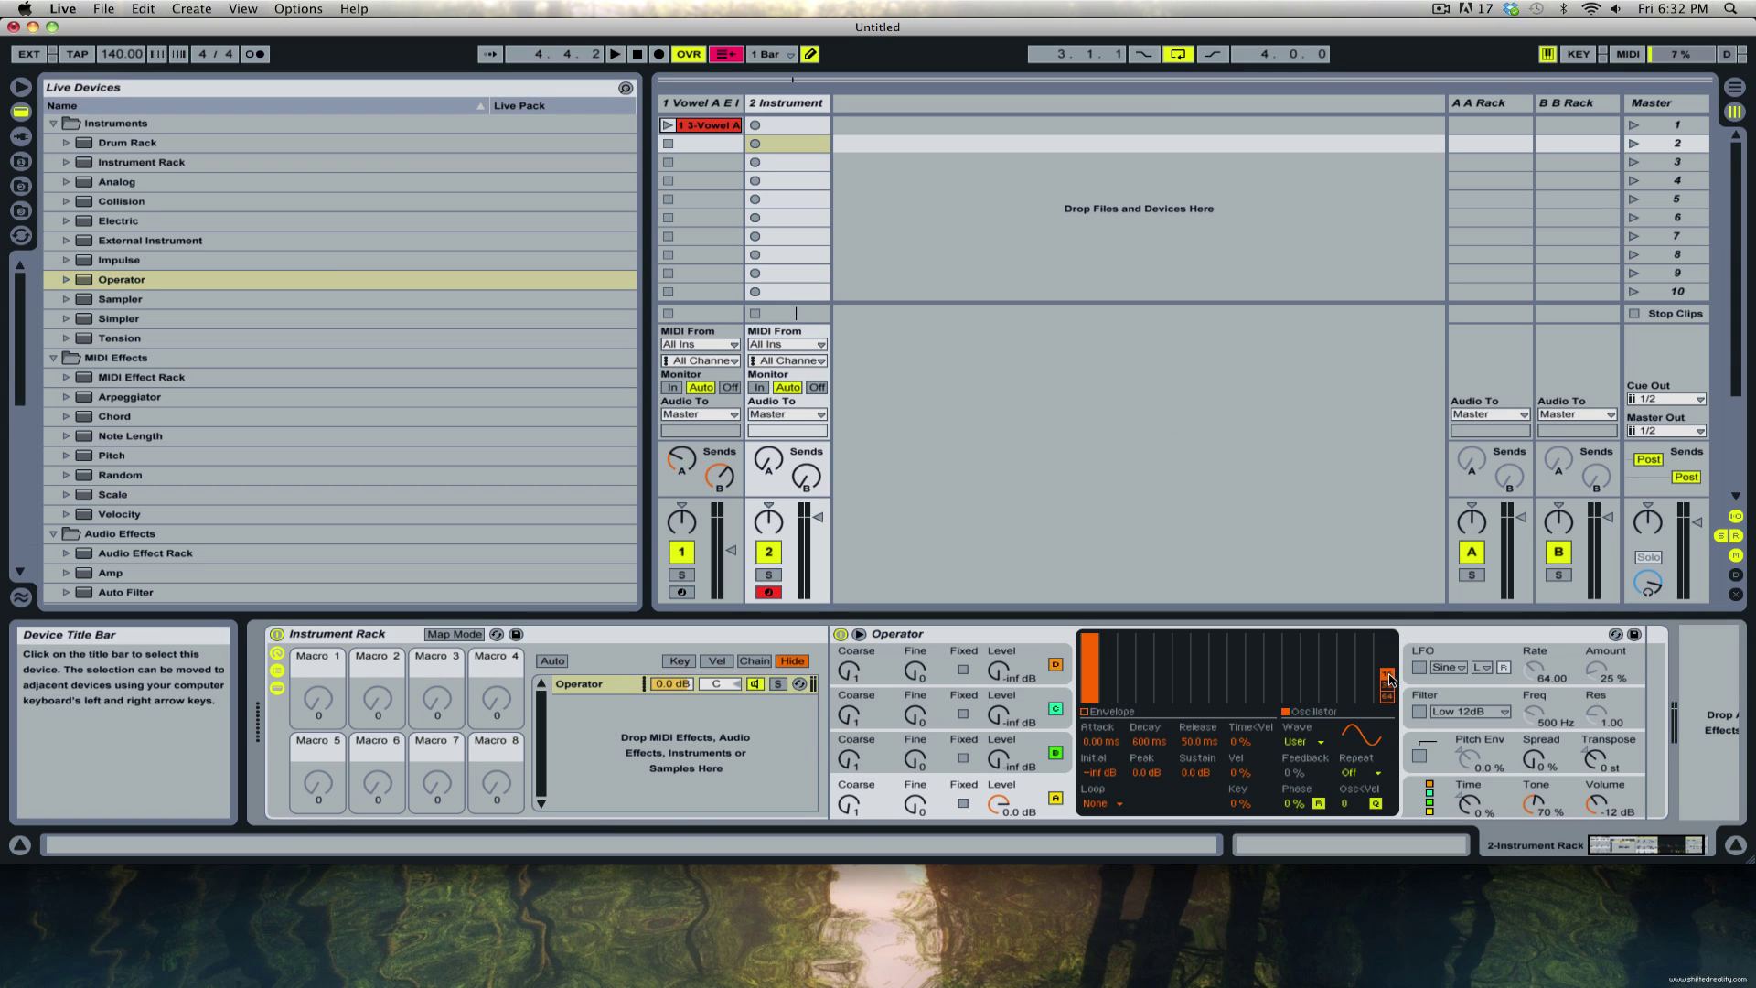
left_click(1432, 802)
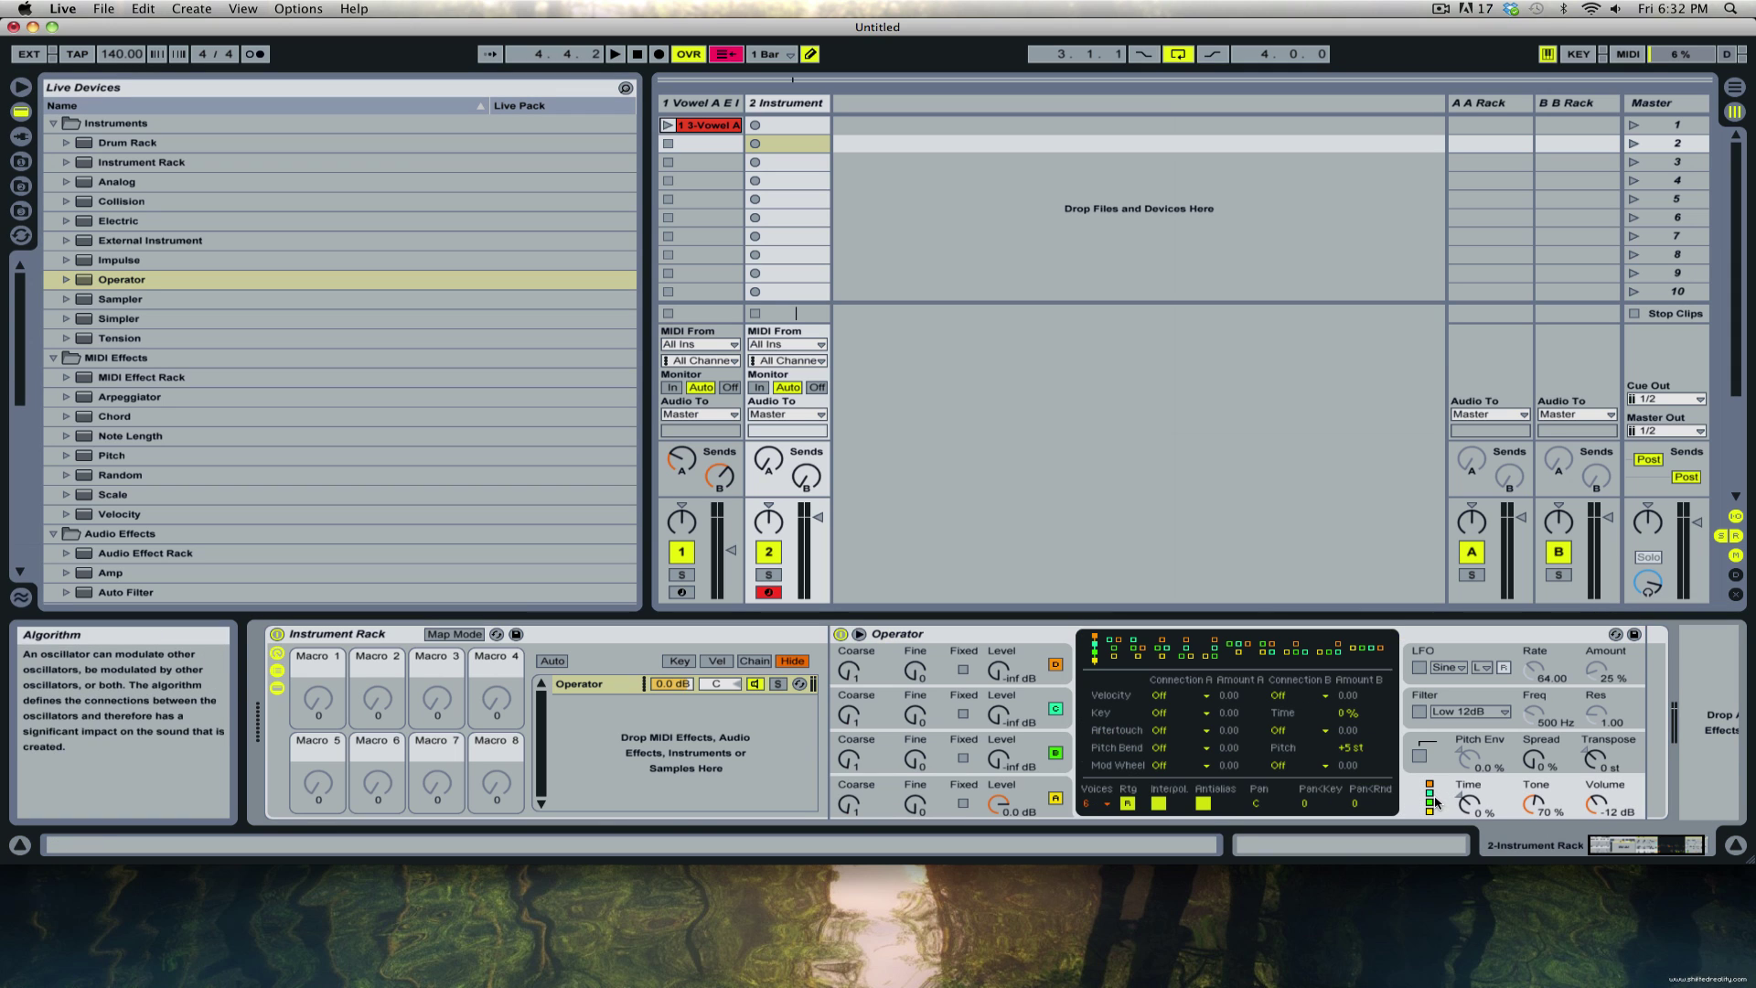
left_click(1372, 650)
Raise harmonics 2 to 5 to full level and try different harmonic repeat values.
left_click(947, 798)
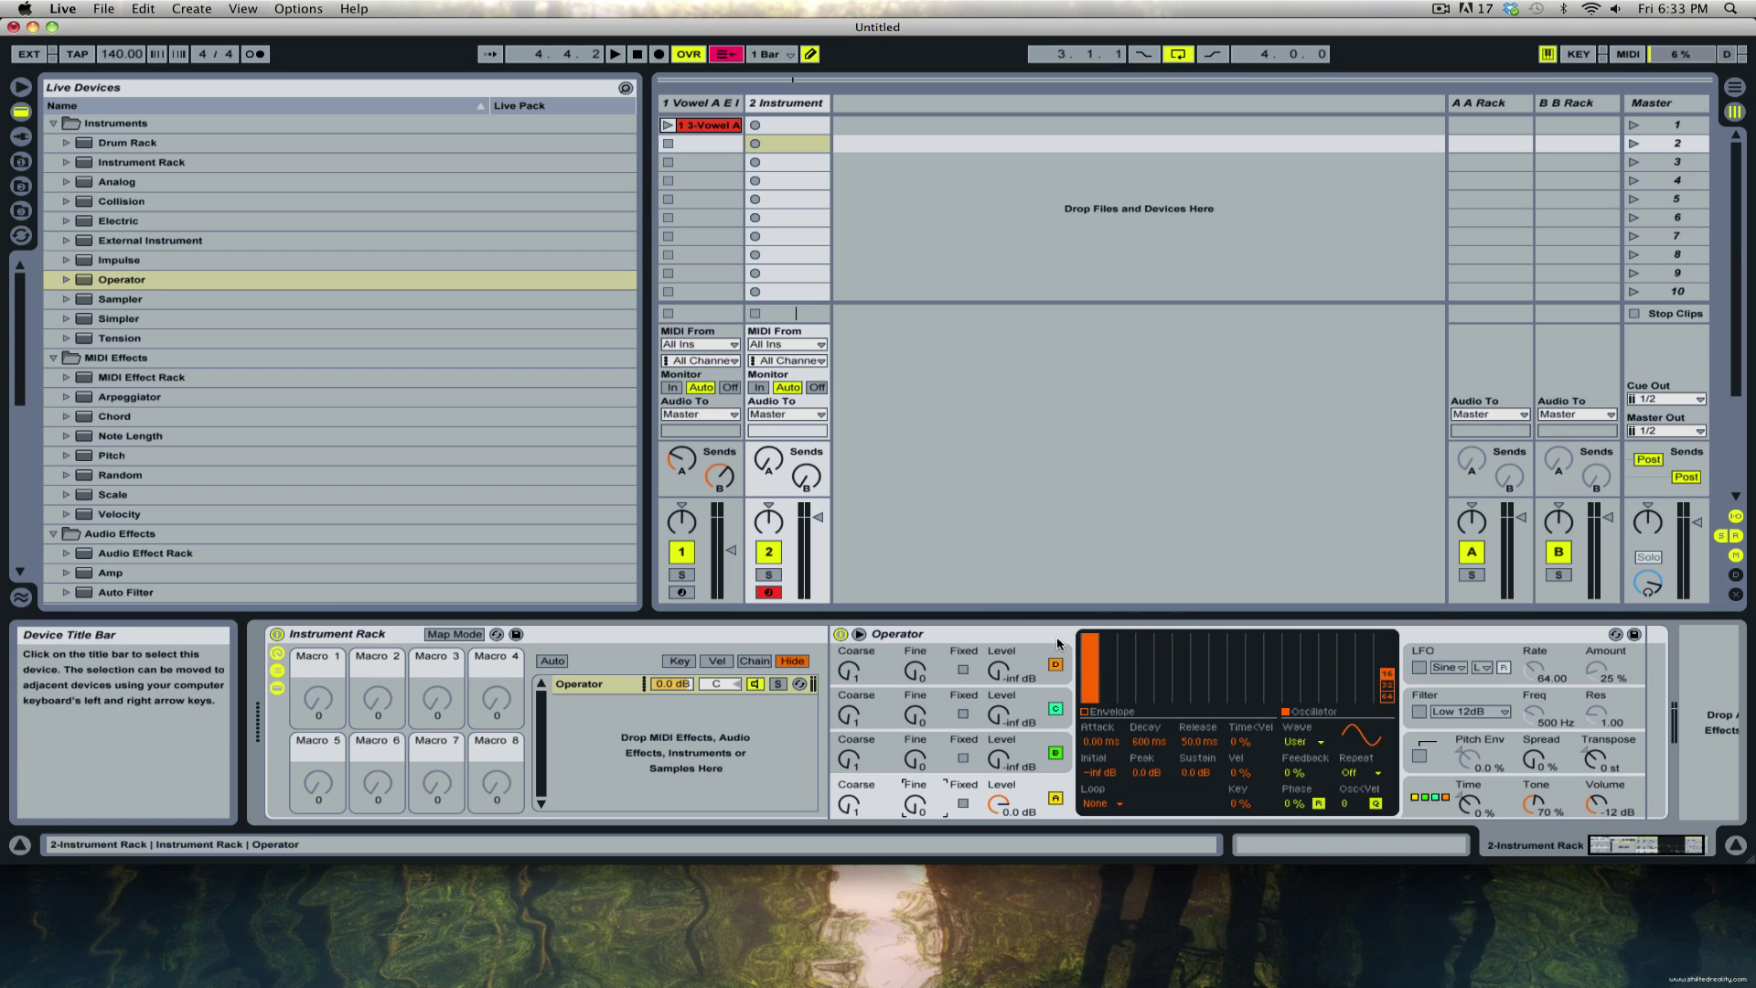
left_click_drag(1113, 640, 1171, 627)
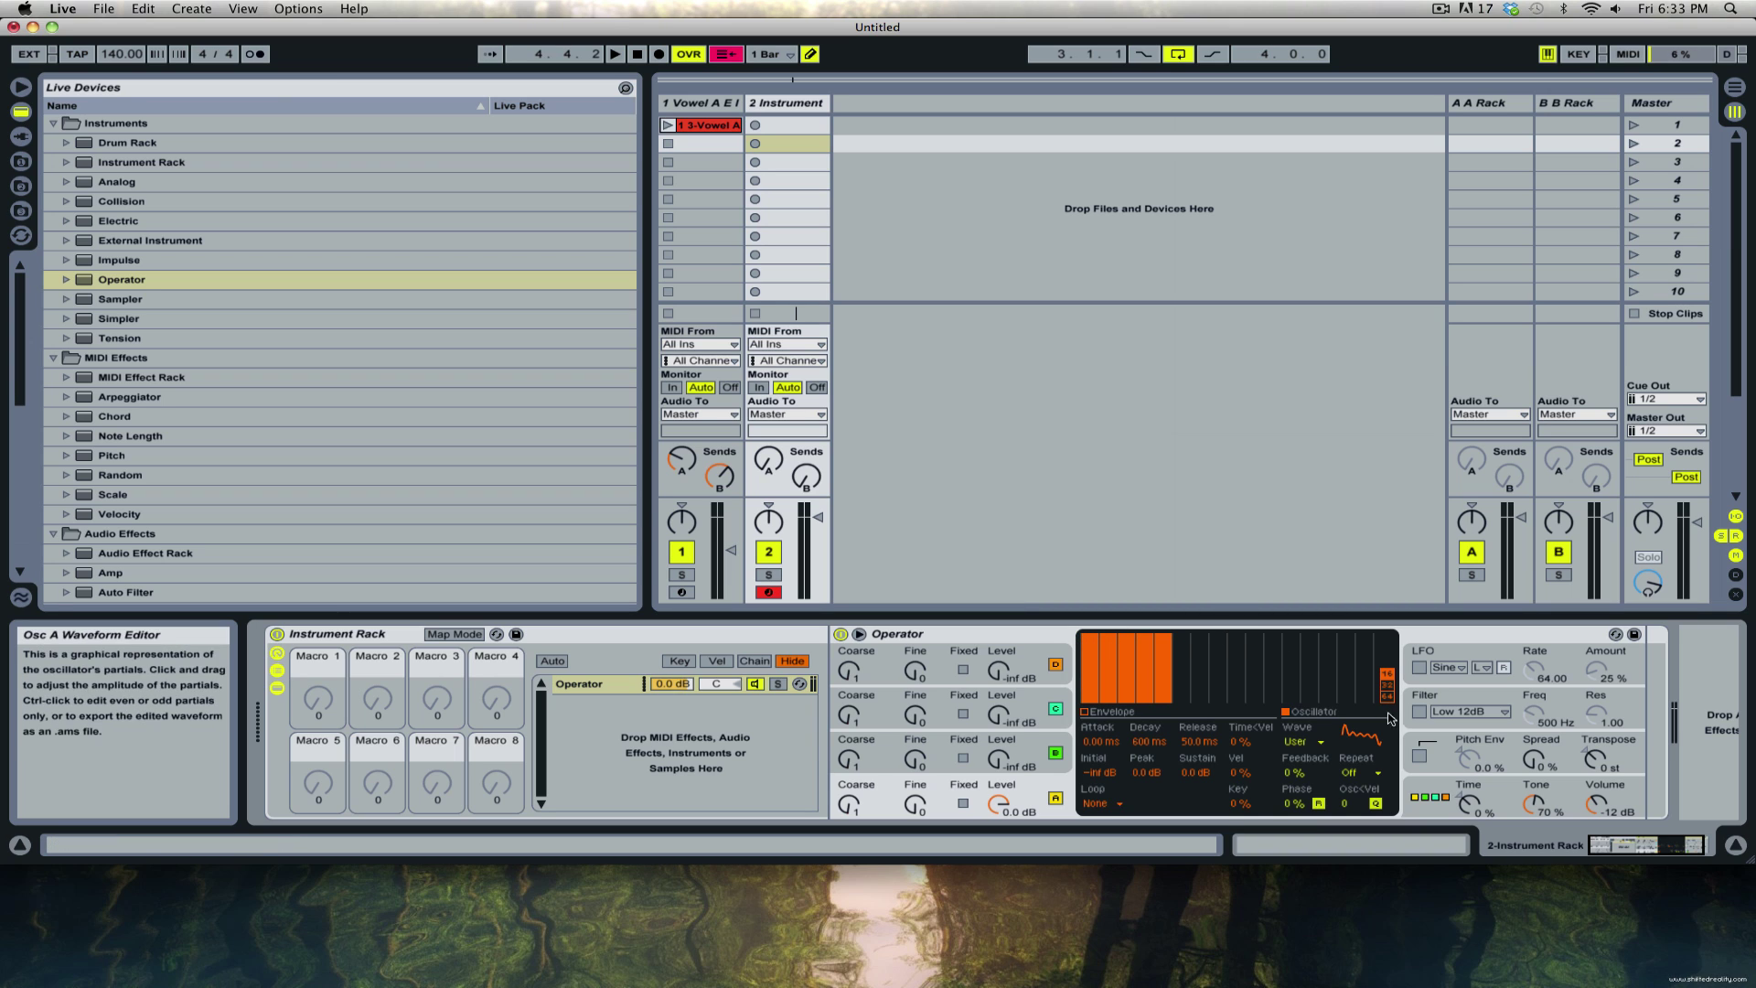
left_click(1357, 773)
left_click(1357, 773)
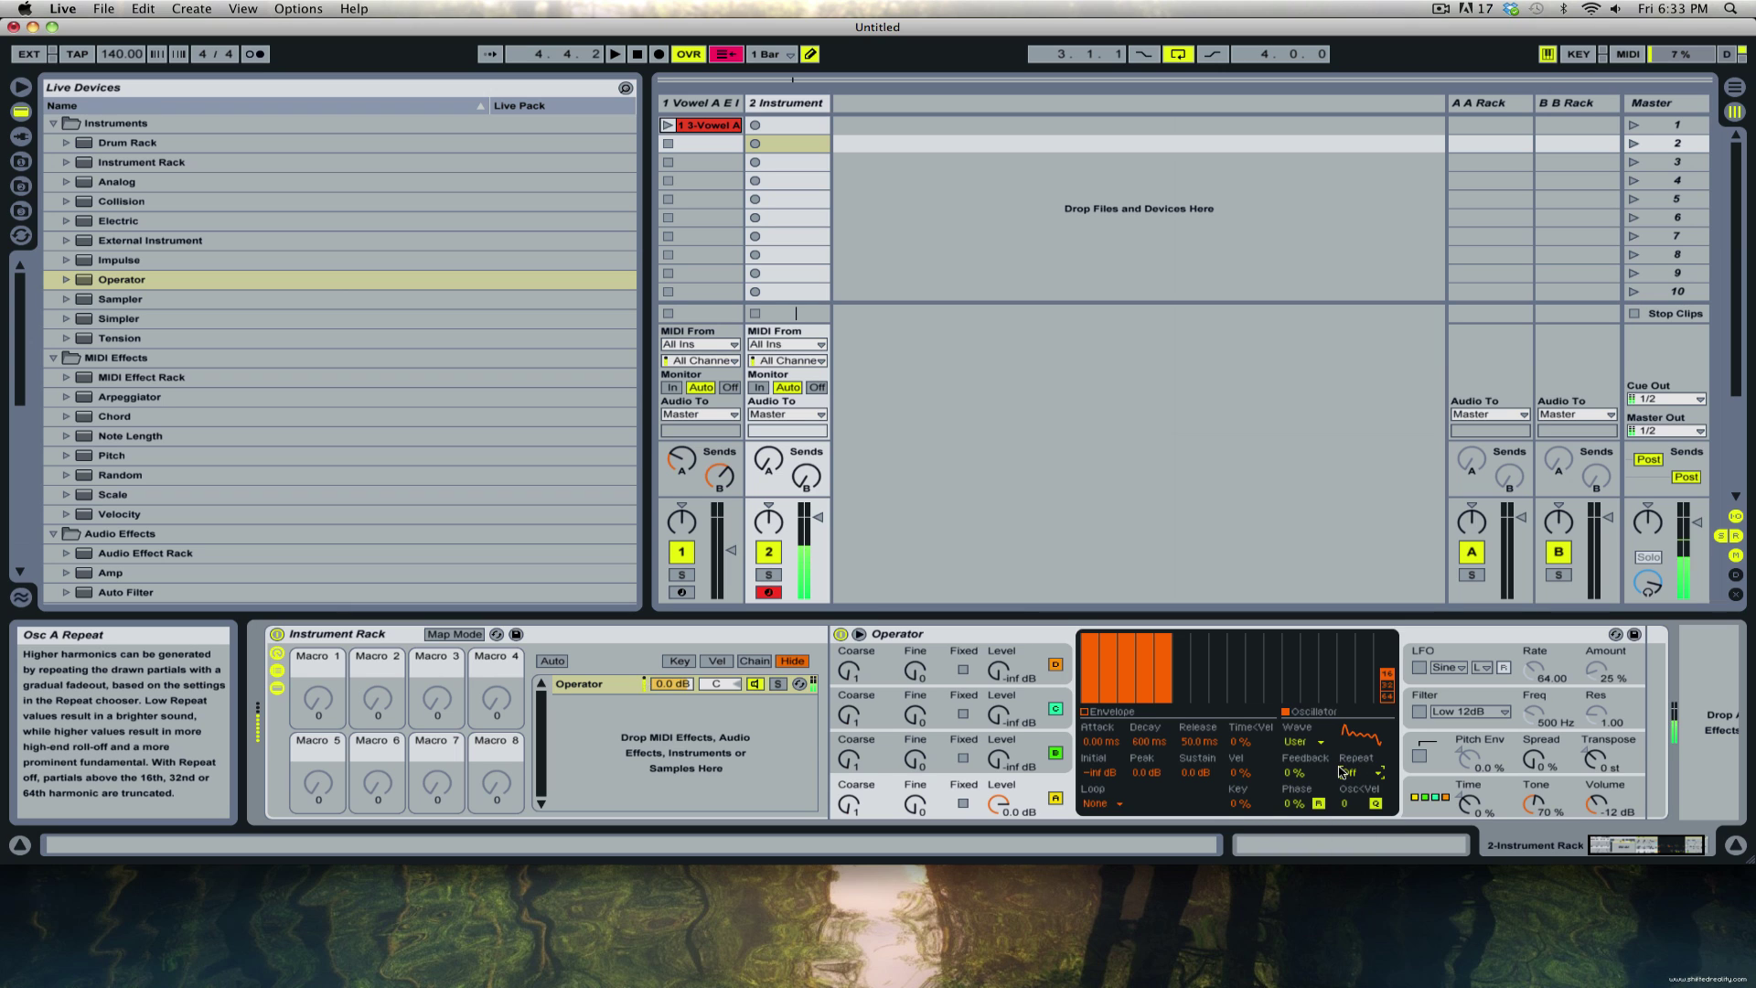
left_click(817, 525)
left_click(1359, 772)
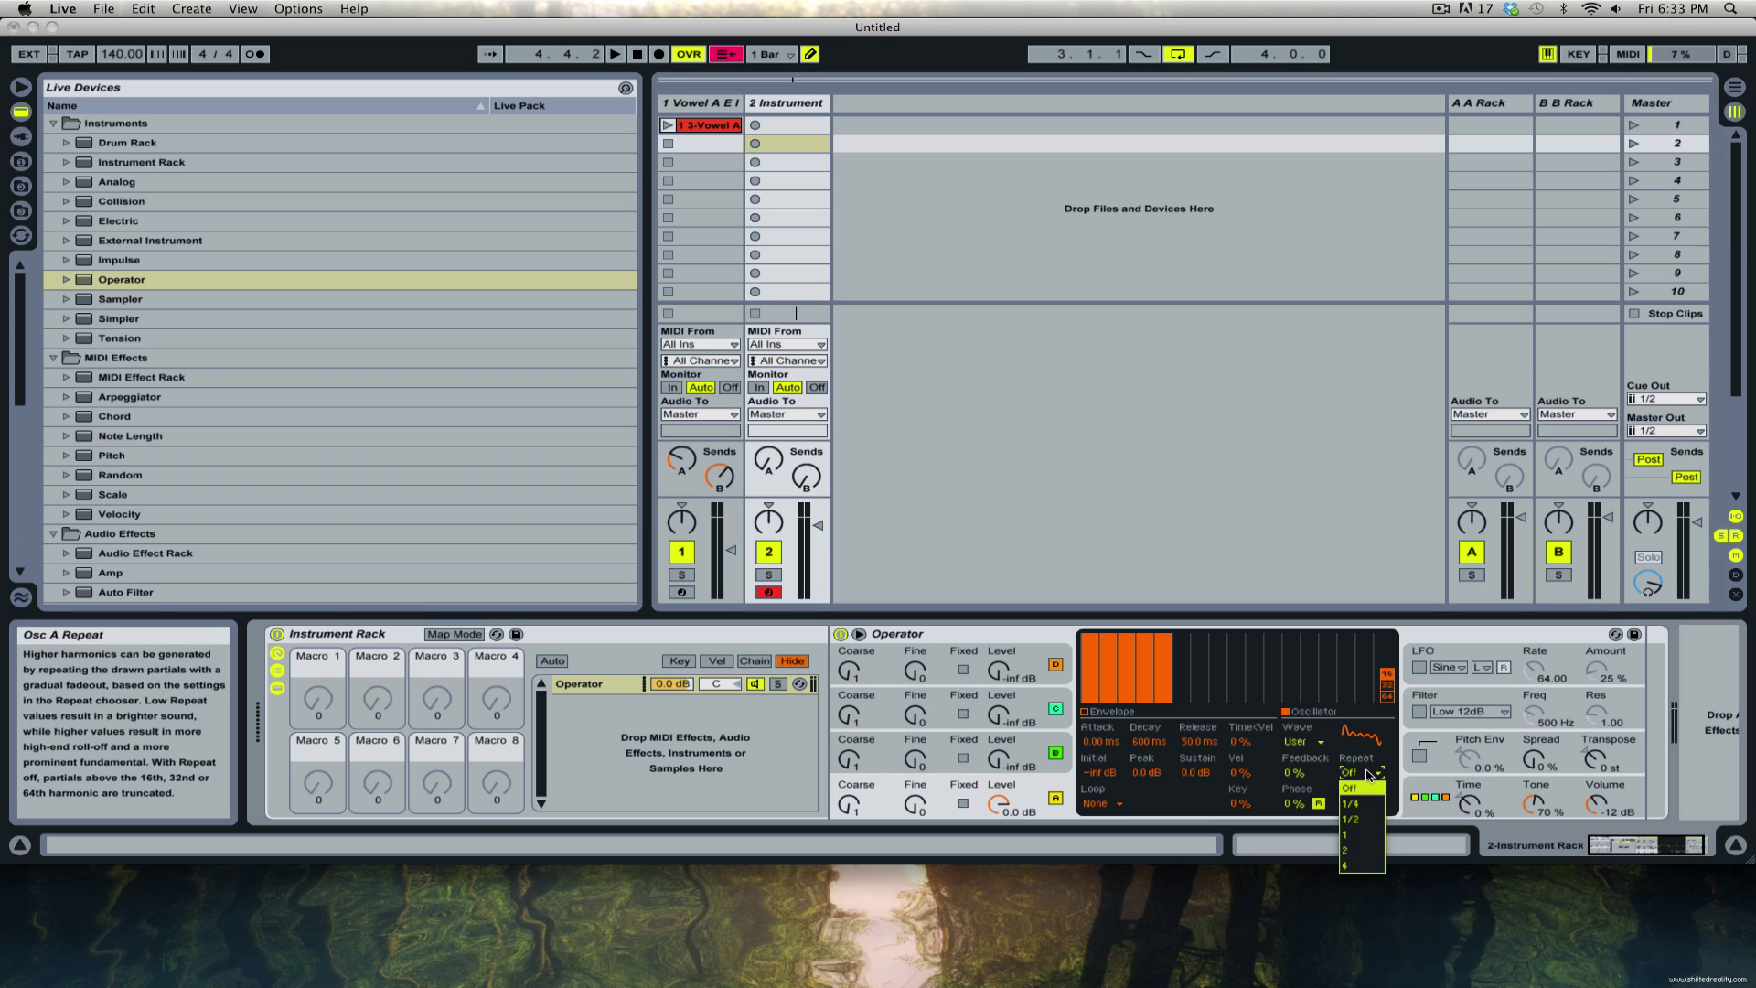
left_click(1364, 834)
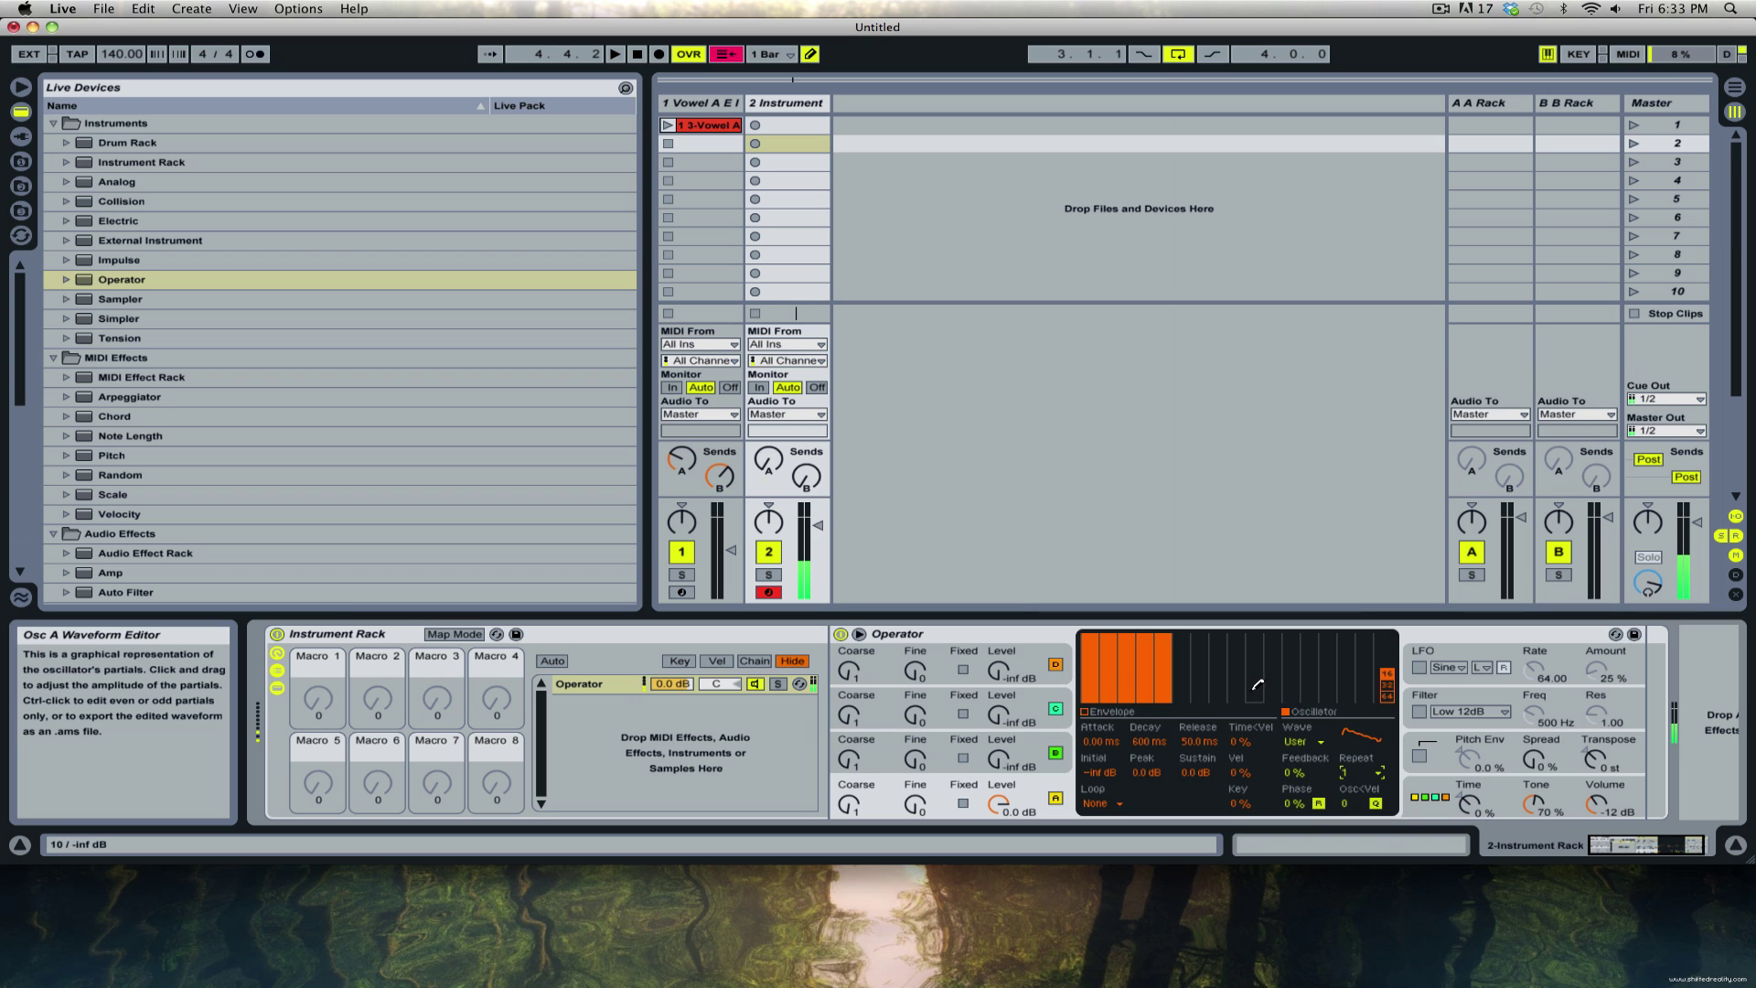
left_click(1376, 771)
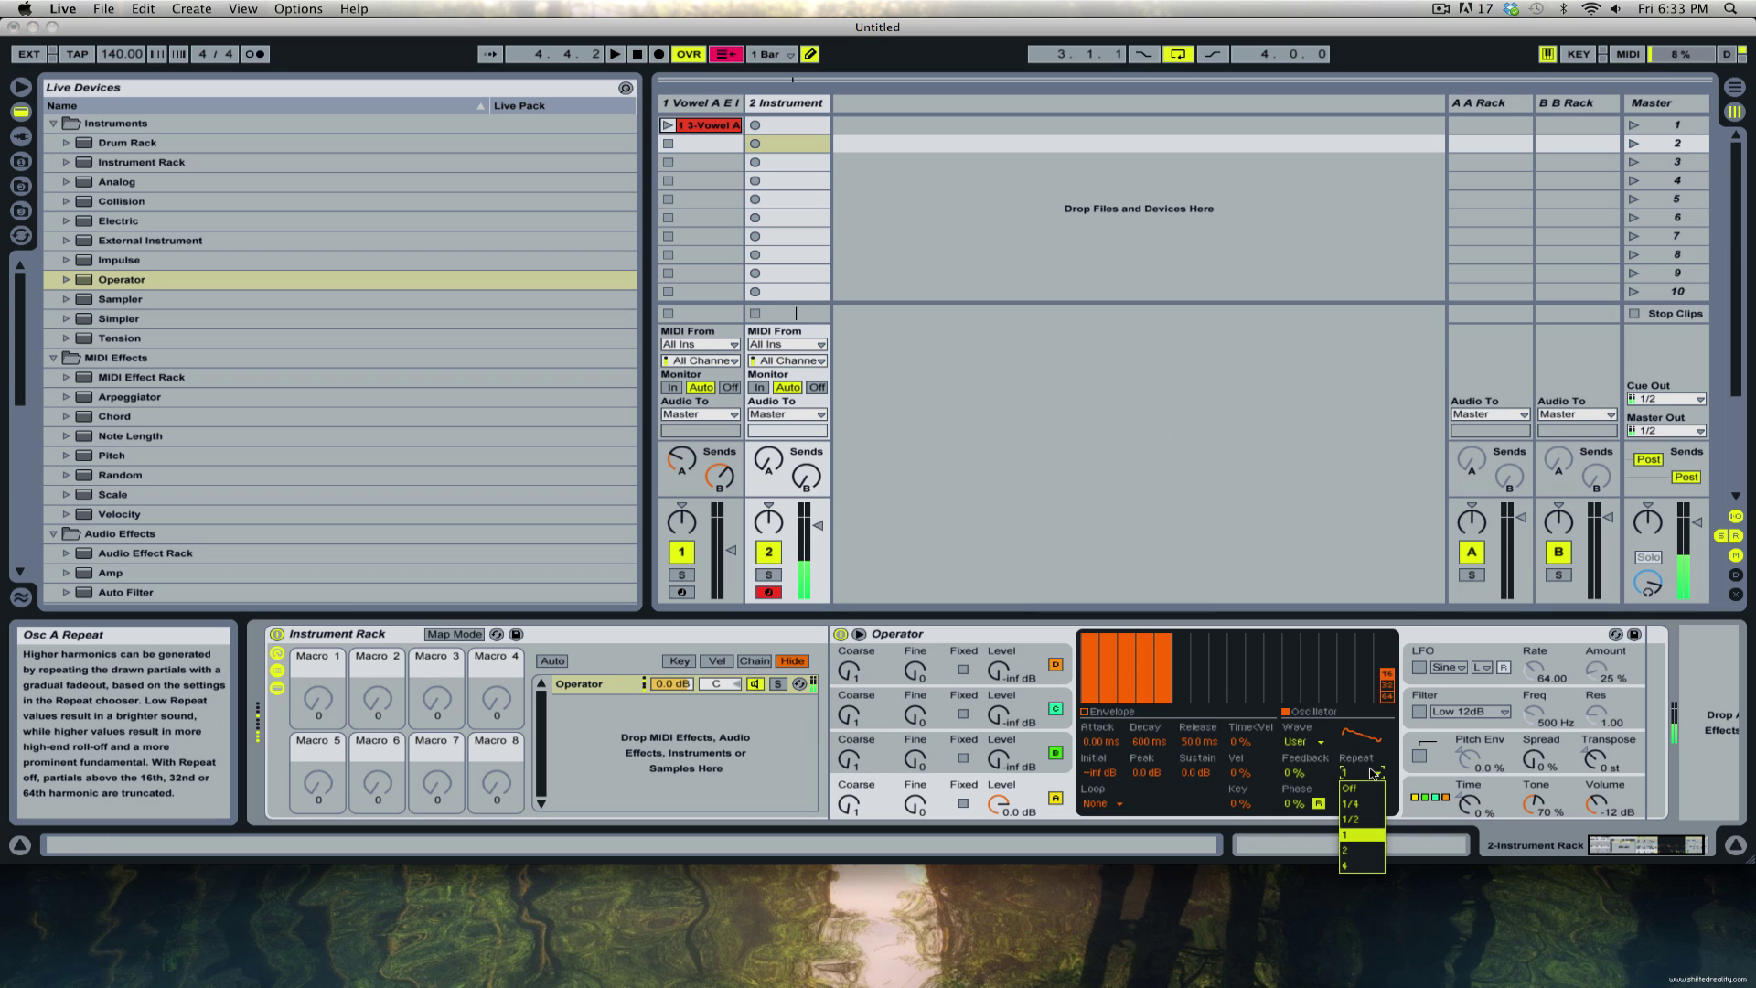
left_click(1362, 834)
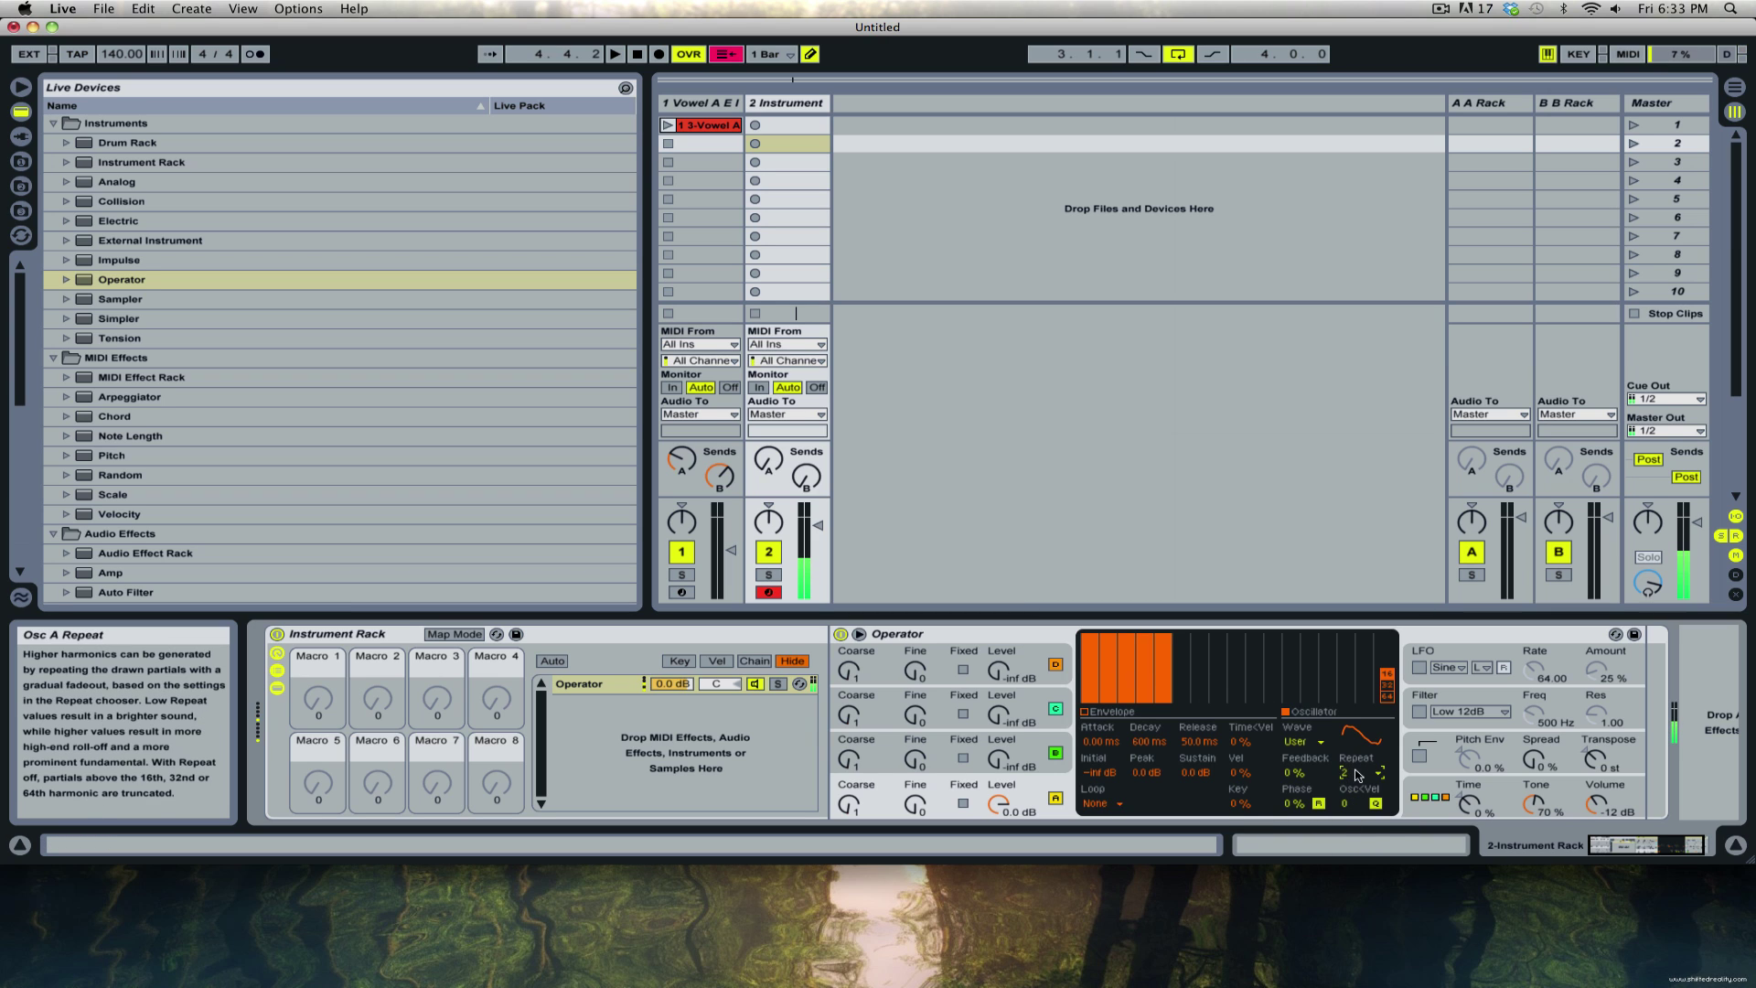
Set the envelope repeat to 4 and switch oscillator A to fixed frequency.
left_click(1340, 770)
left_click(1366, 868)
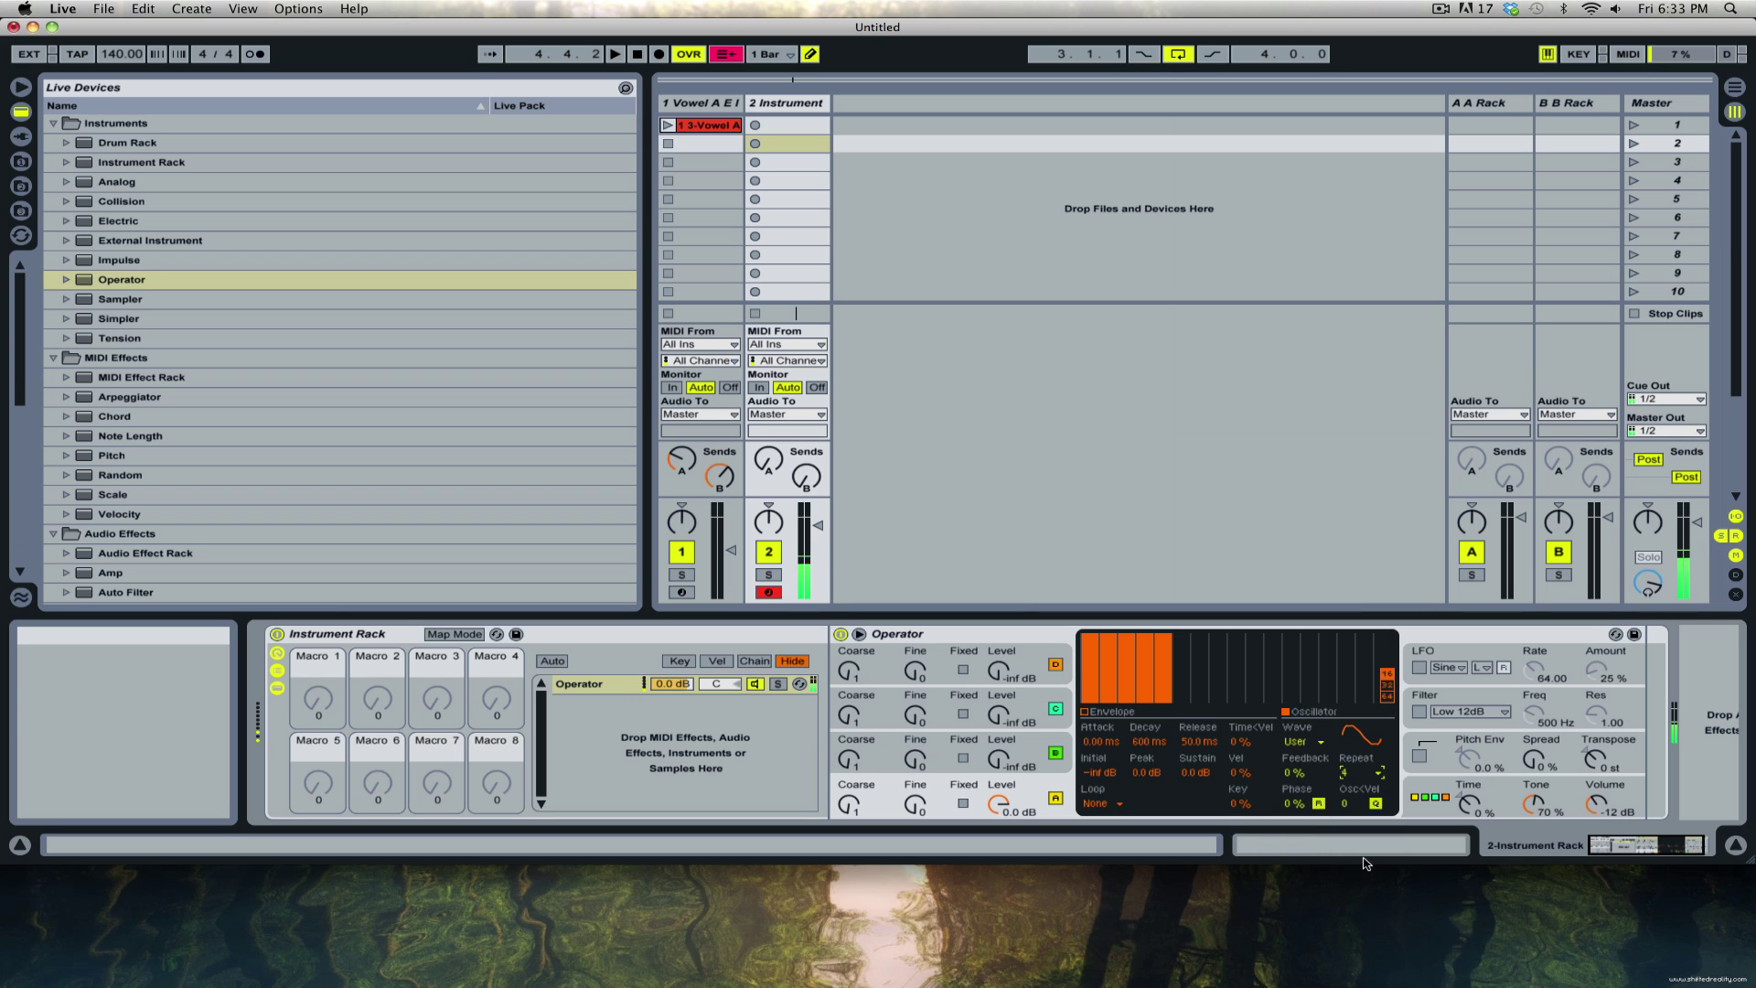
left_click(962, 804)
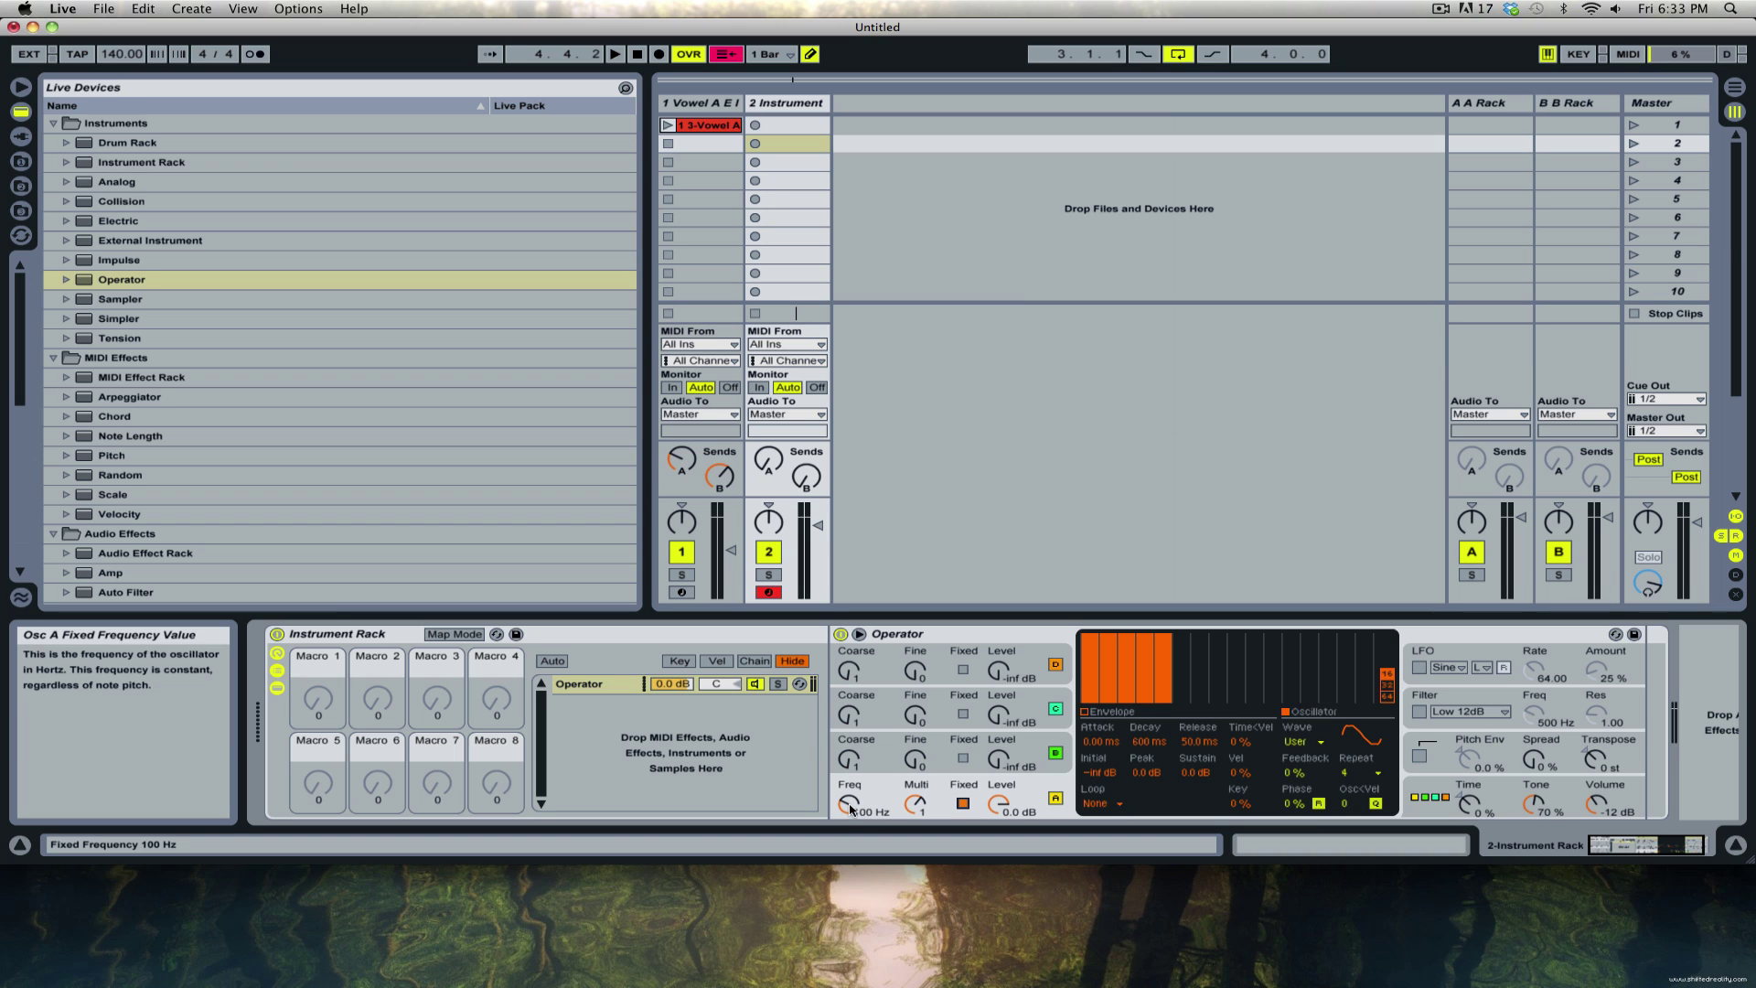
Lower oscillator A's fixed frequency to 67.4 Hz and turn on the rack's Map Mode.
mouse_move(851, 805)
left_mouse_down()
mouse_move(851, 777)
mouse_move(851, 809)
mouse_move(851, 793)
left_mouse_up()
left_click_drag(855, 796, 856, 799)
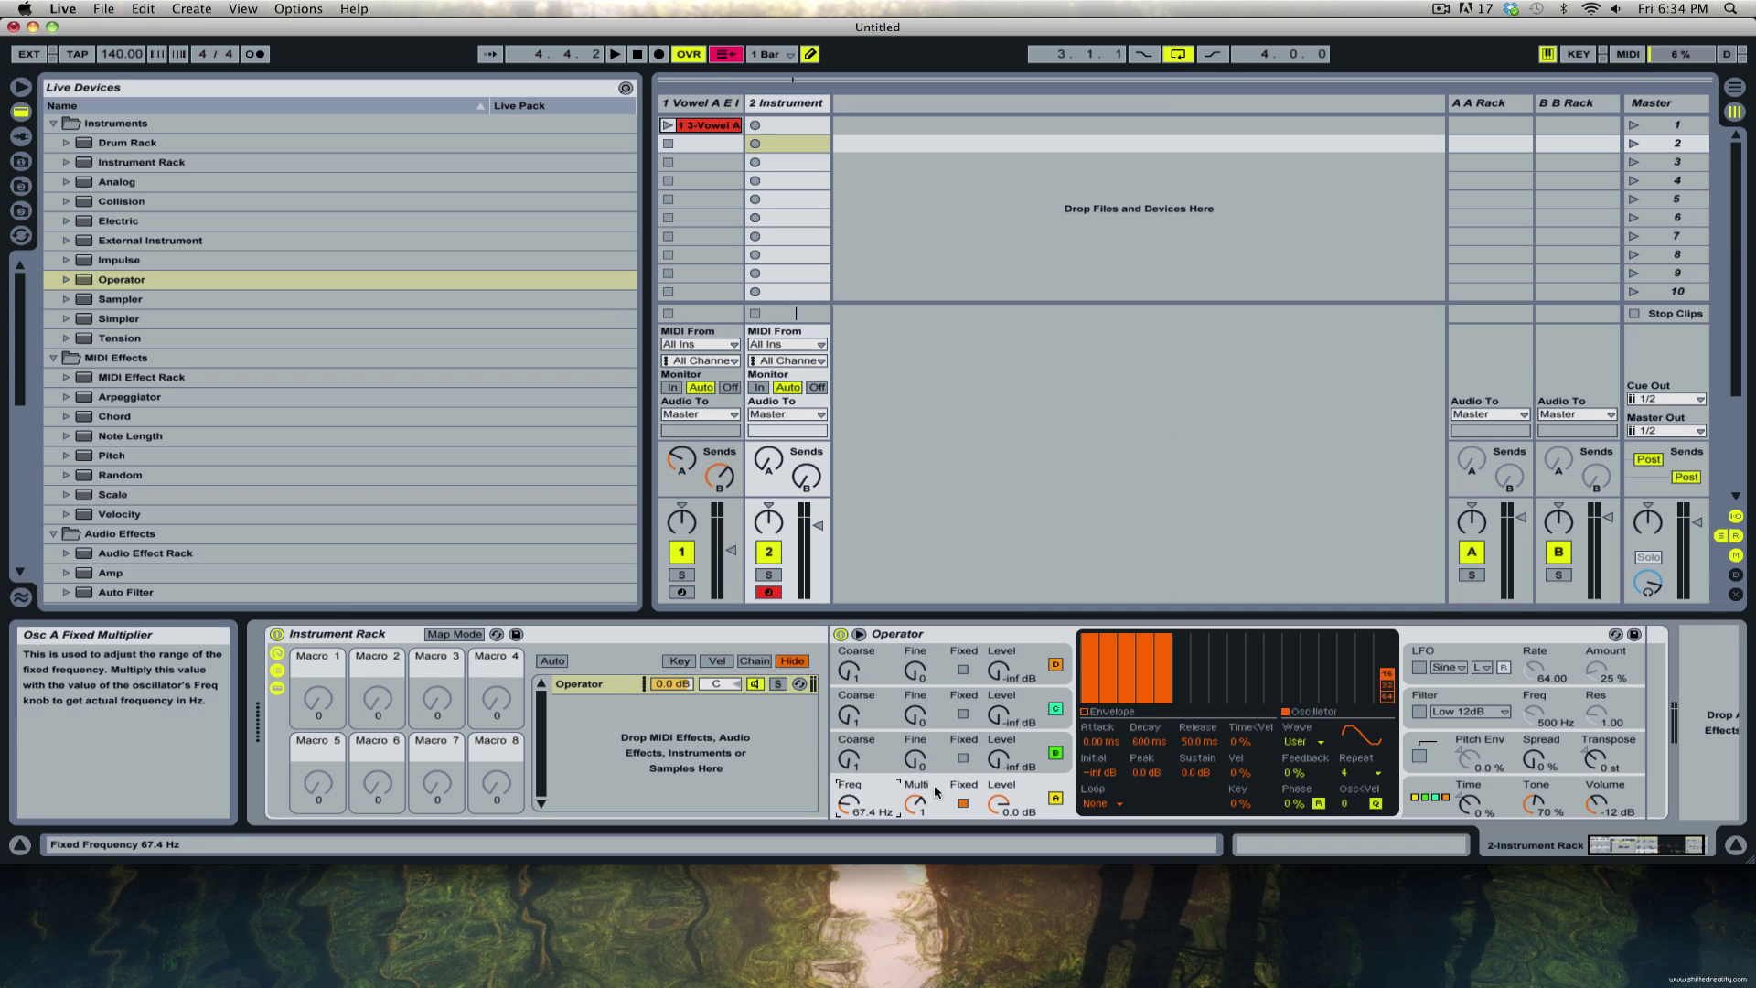
left_click(455, 634)
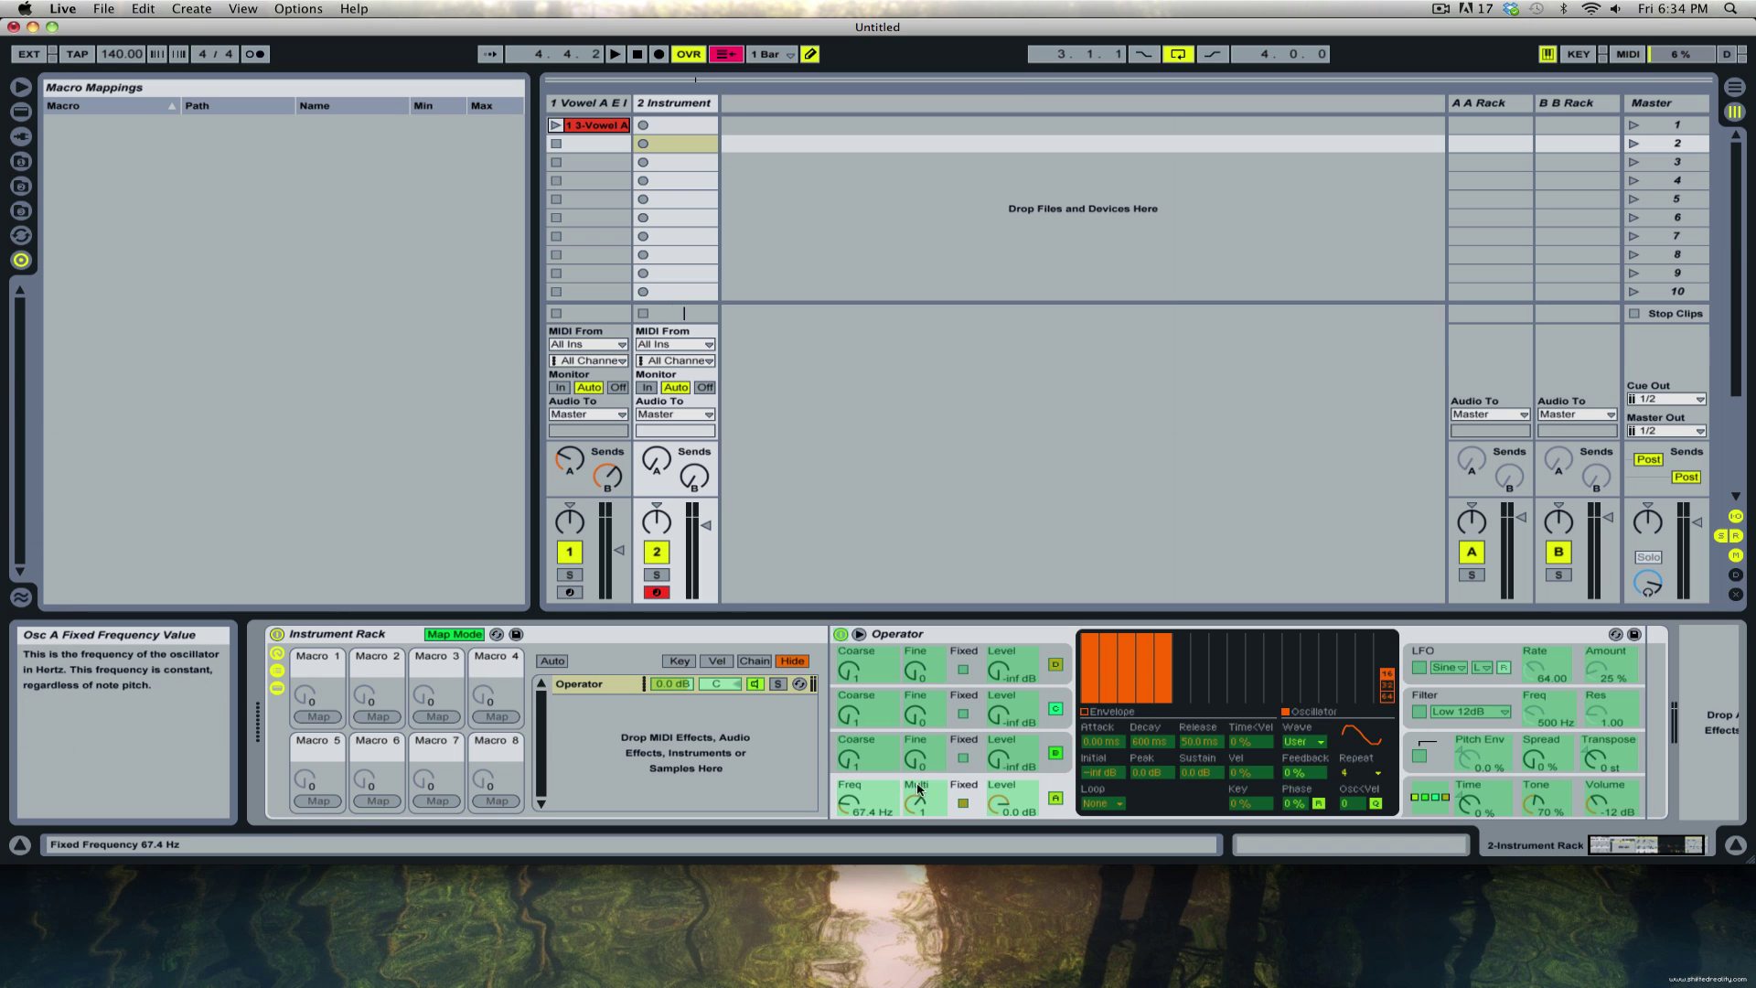
Map oscillator A's fixed frequency to Macro 1 and name it 'A Vowel Level'.
left_click(856, 802)
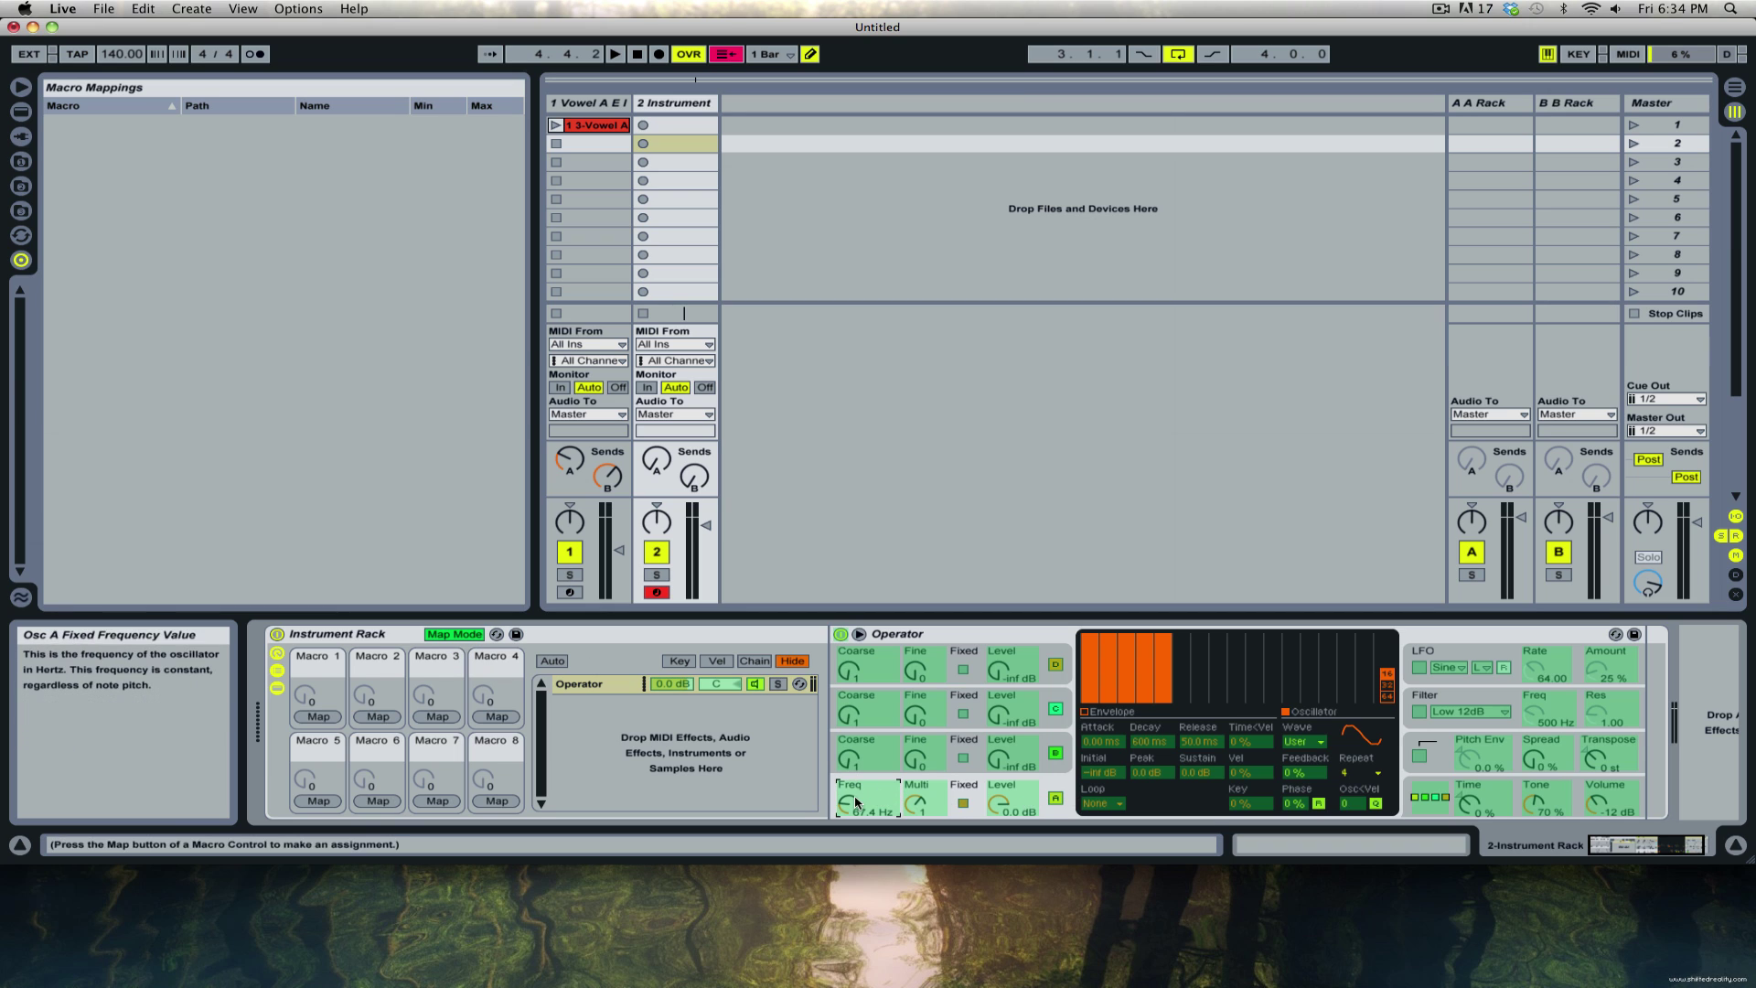
left_click(318, 717)
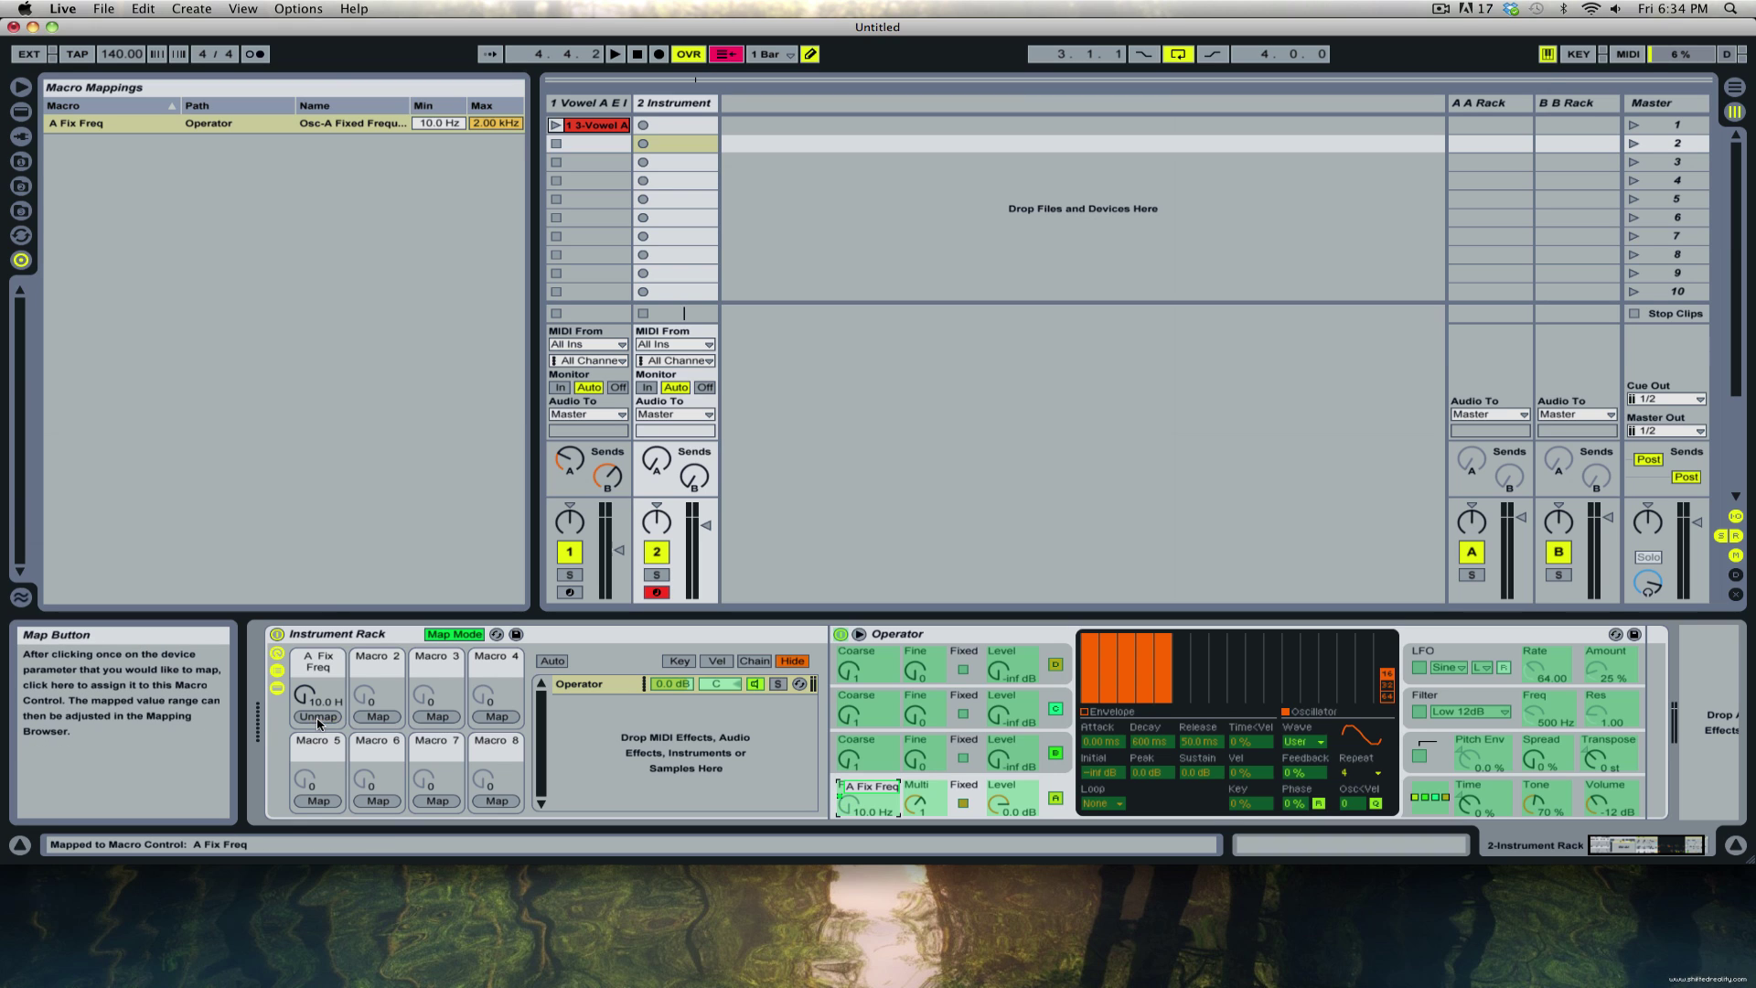
left_click(317, 664)
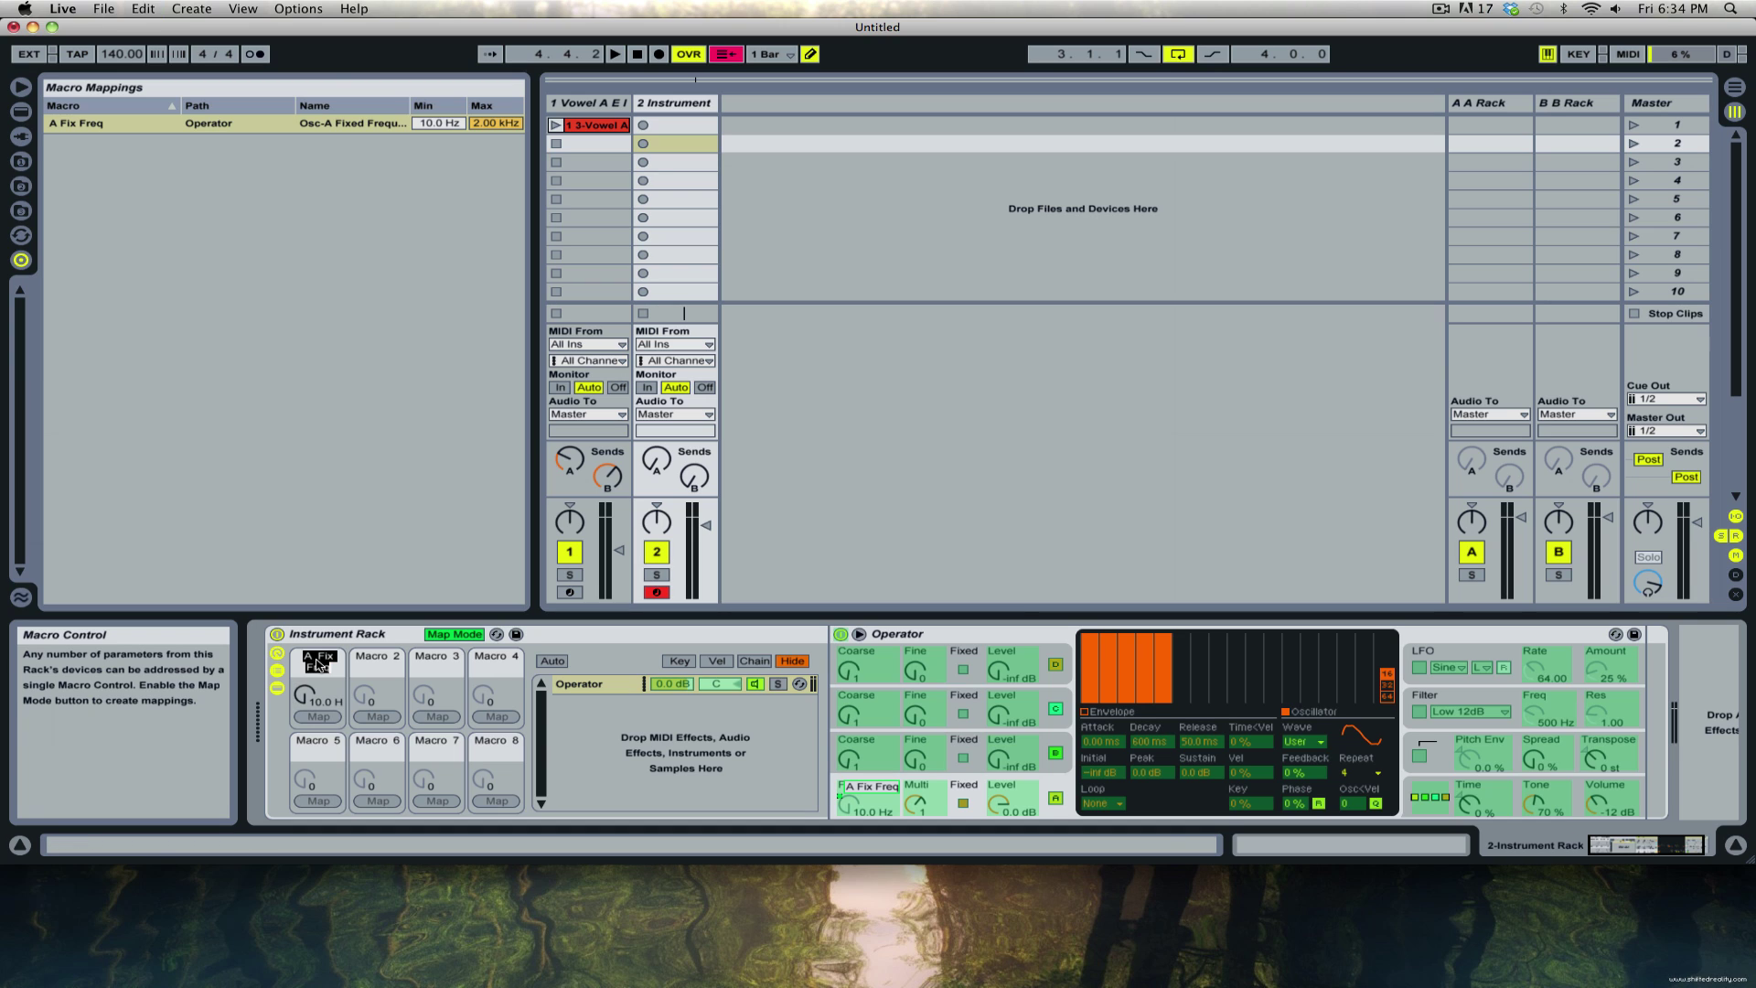
type("A Vowel Level")
key("Return")
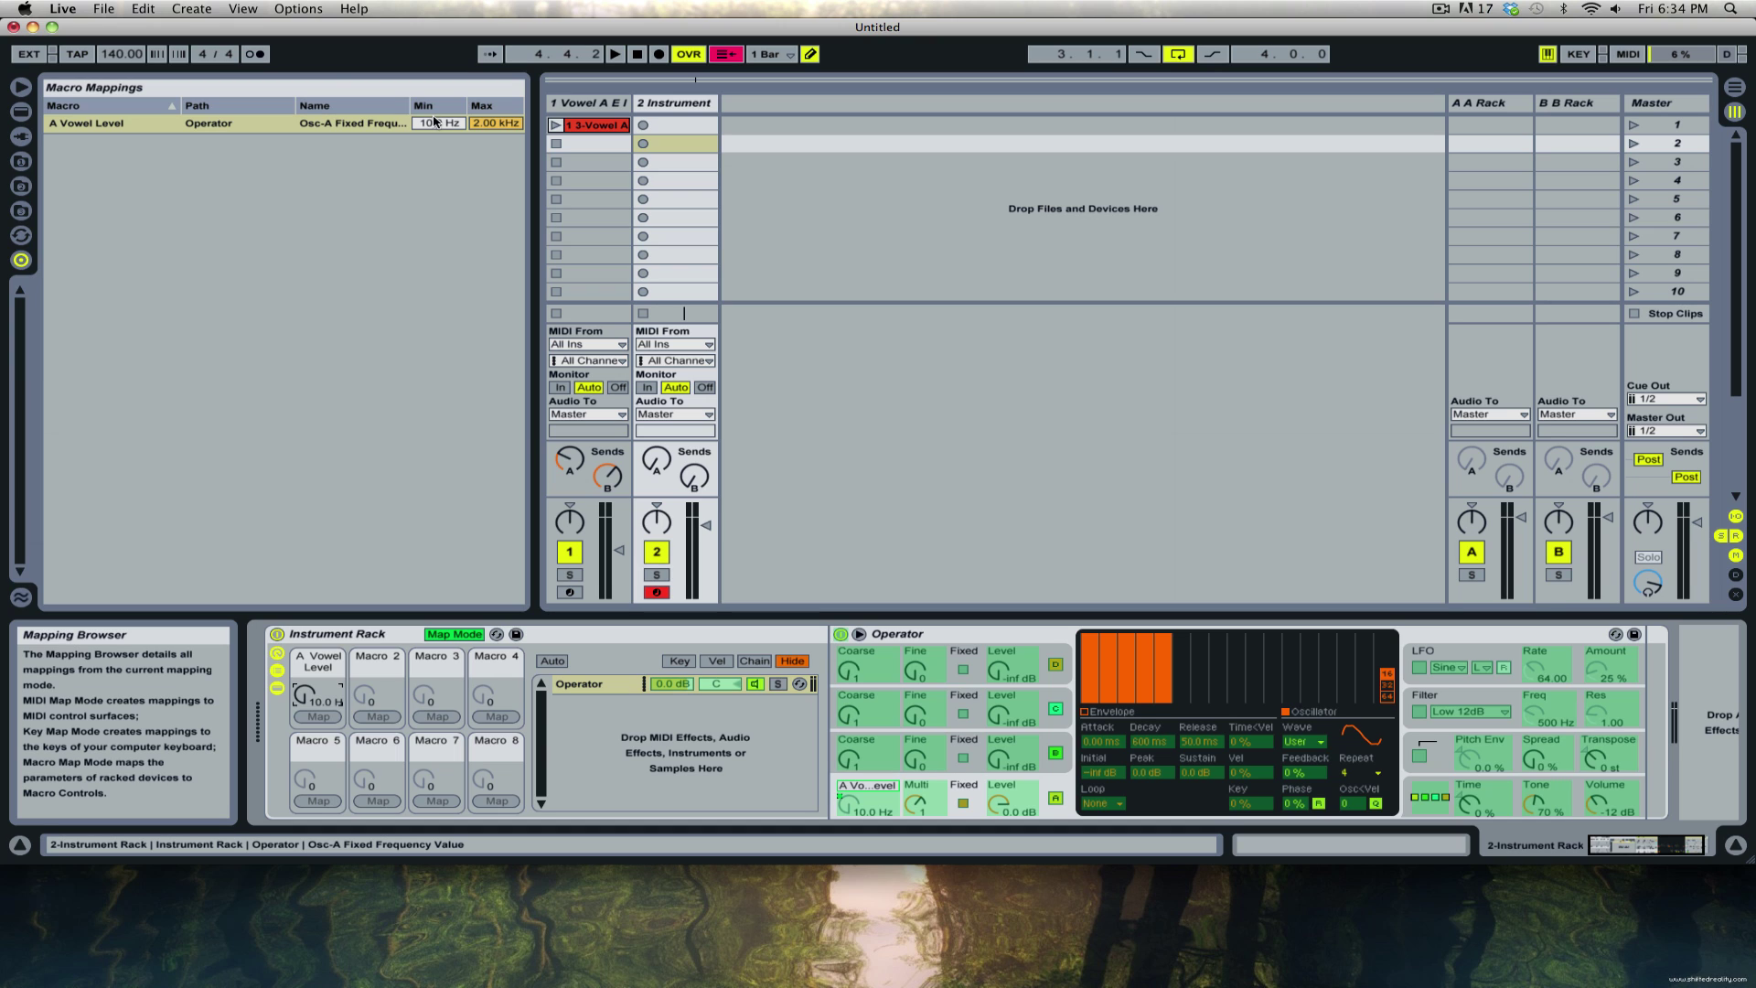
Set the mapping's minimum to 40 Hz and turn Map Mode off.
left_click(438, 127)
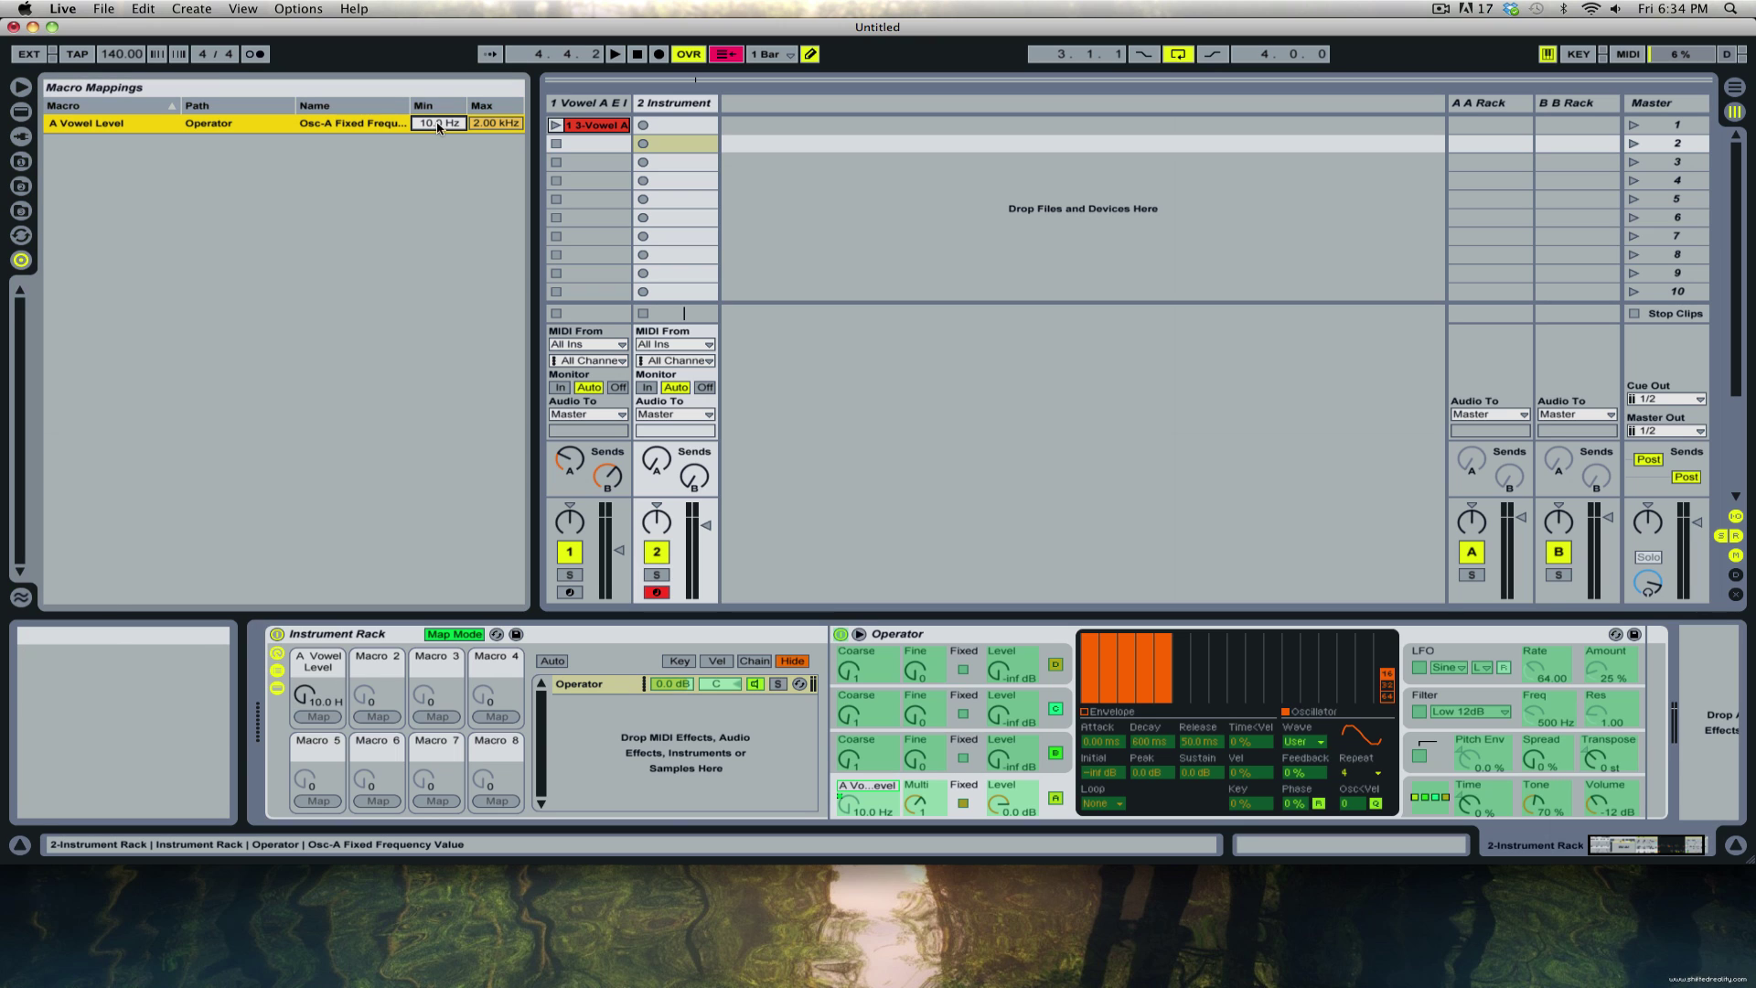
type("40")
key("Return")
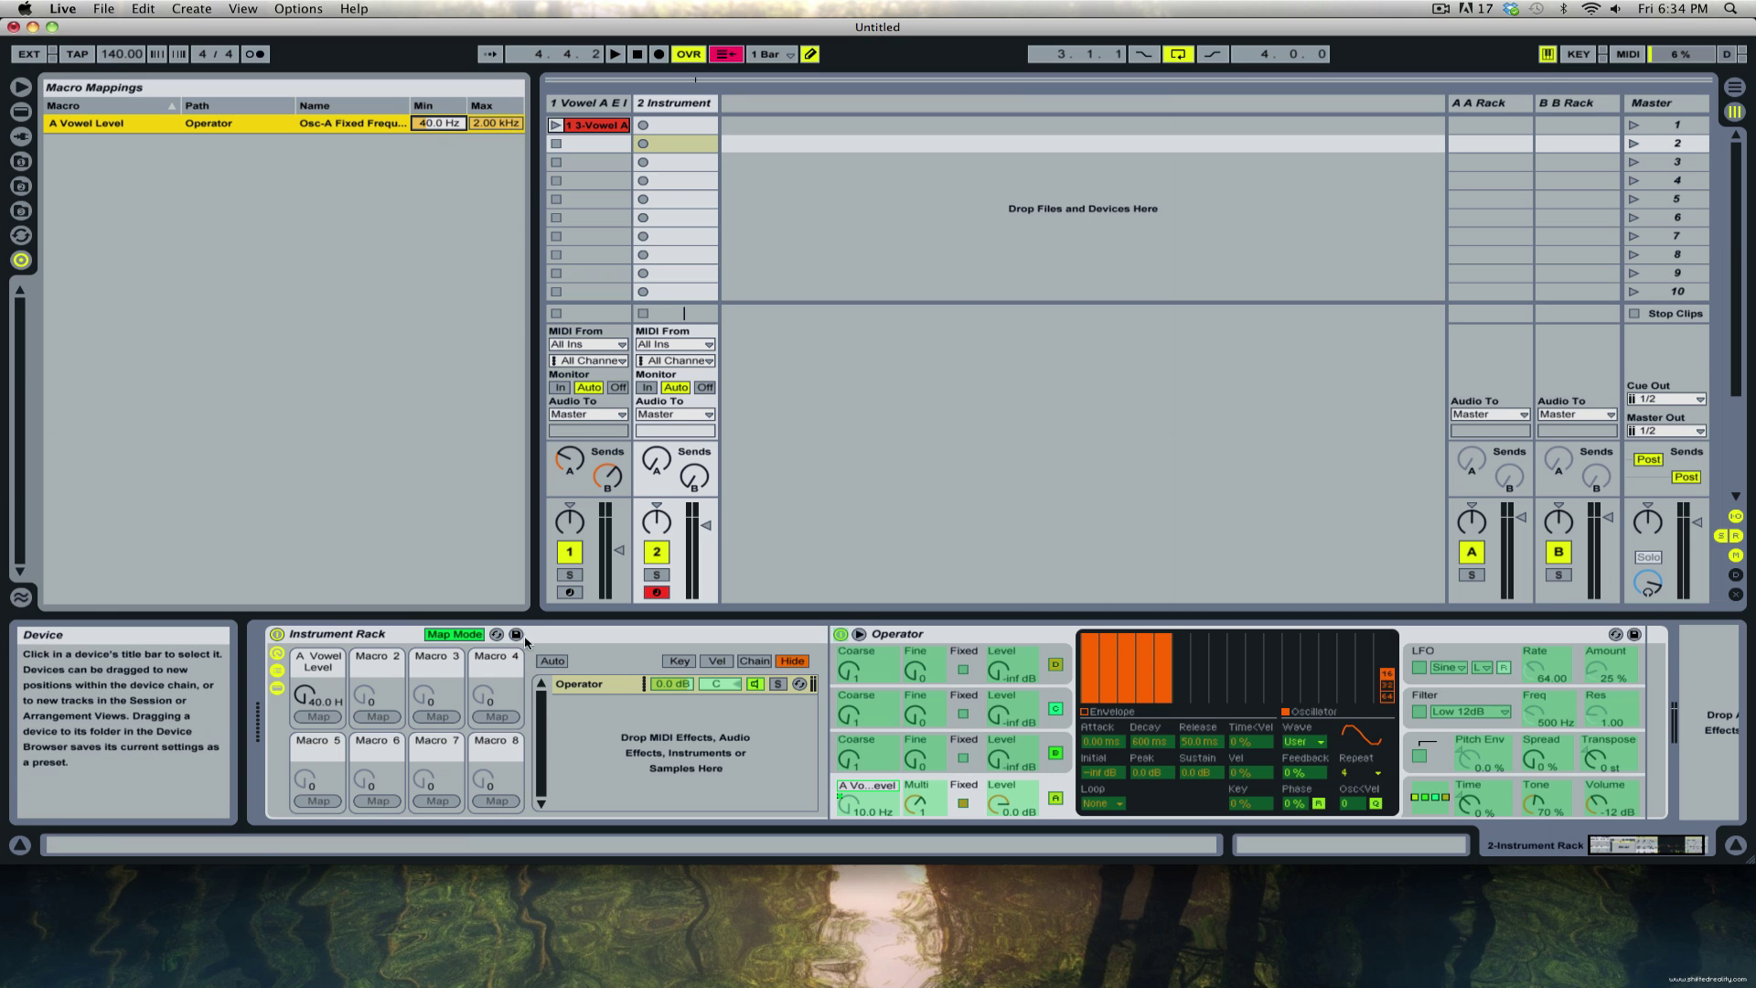
left_click(454, 634)
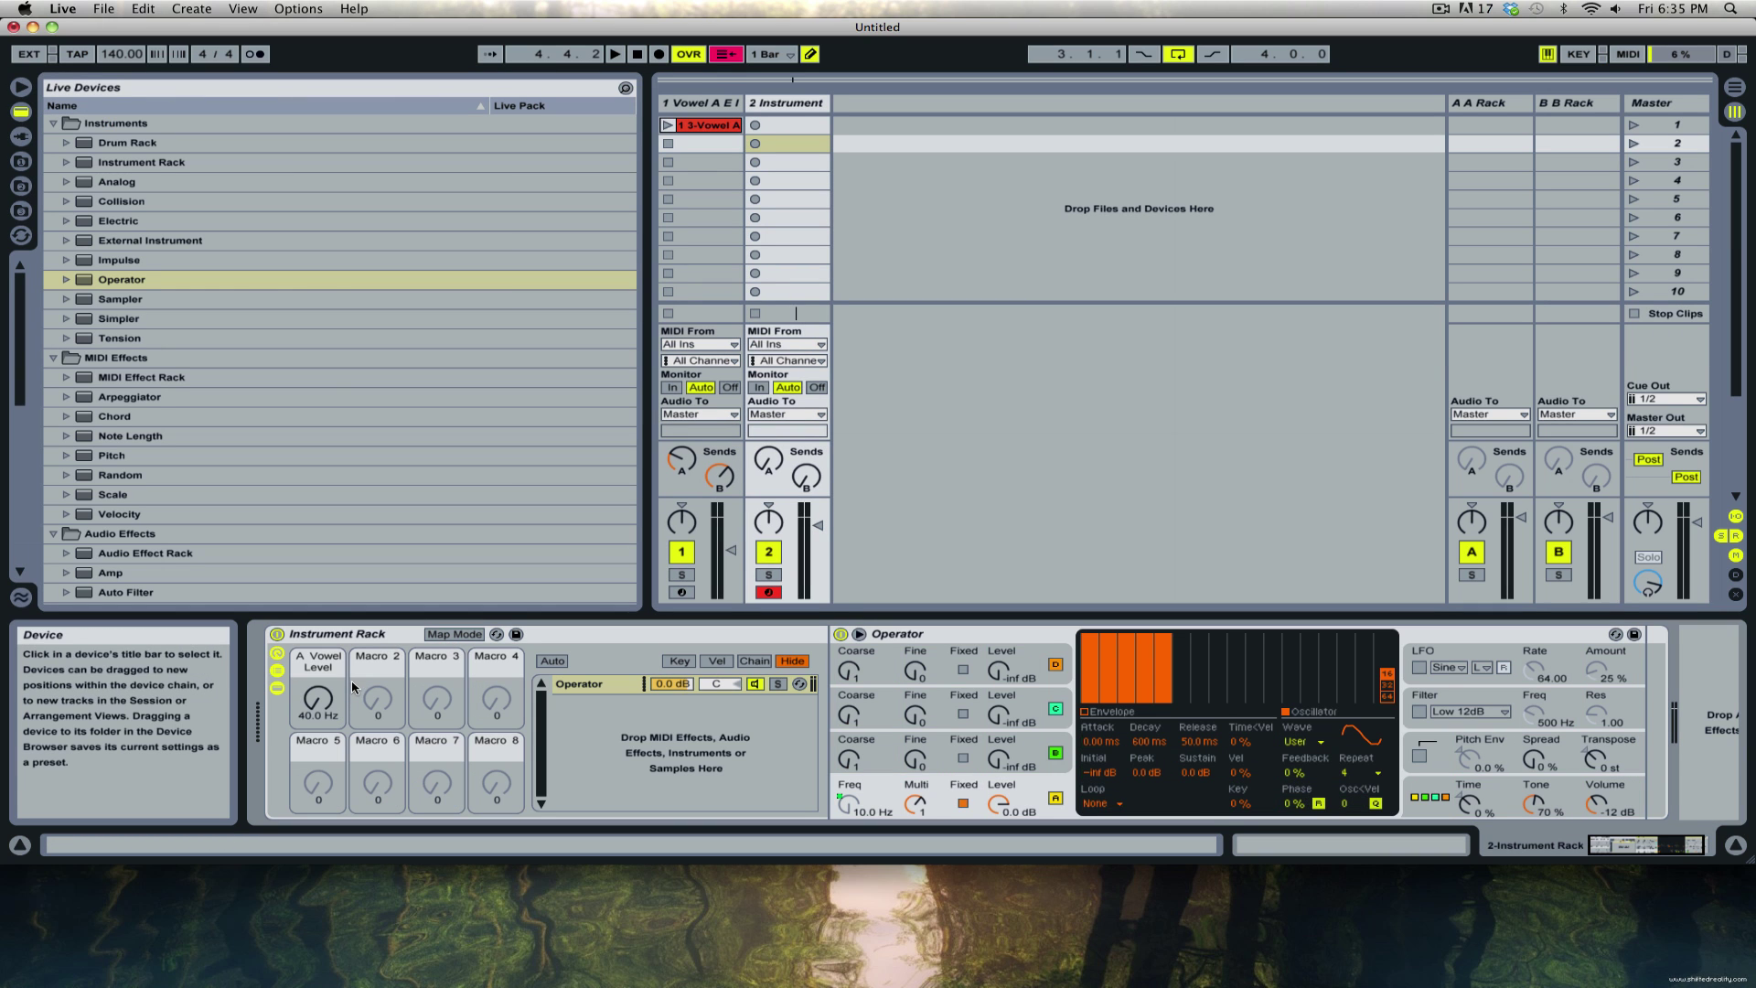
Sweep Macro 1 to 42.5 Hz, then check track 1's Vowel A E I O U rack and return.
mouse_move(317, 700)
left_mouse_down()
mouse_move(317, 672)
mouse_move(317, 706)
left_mouse_up()
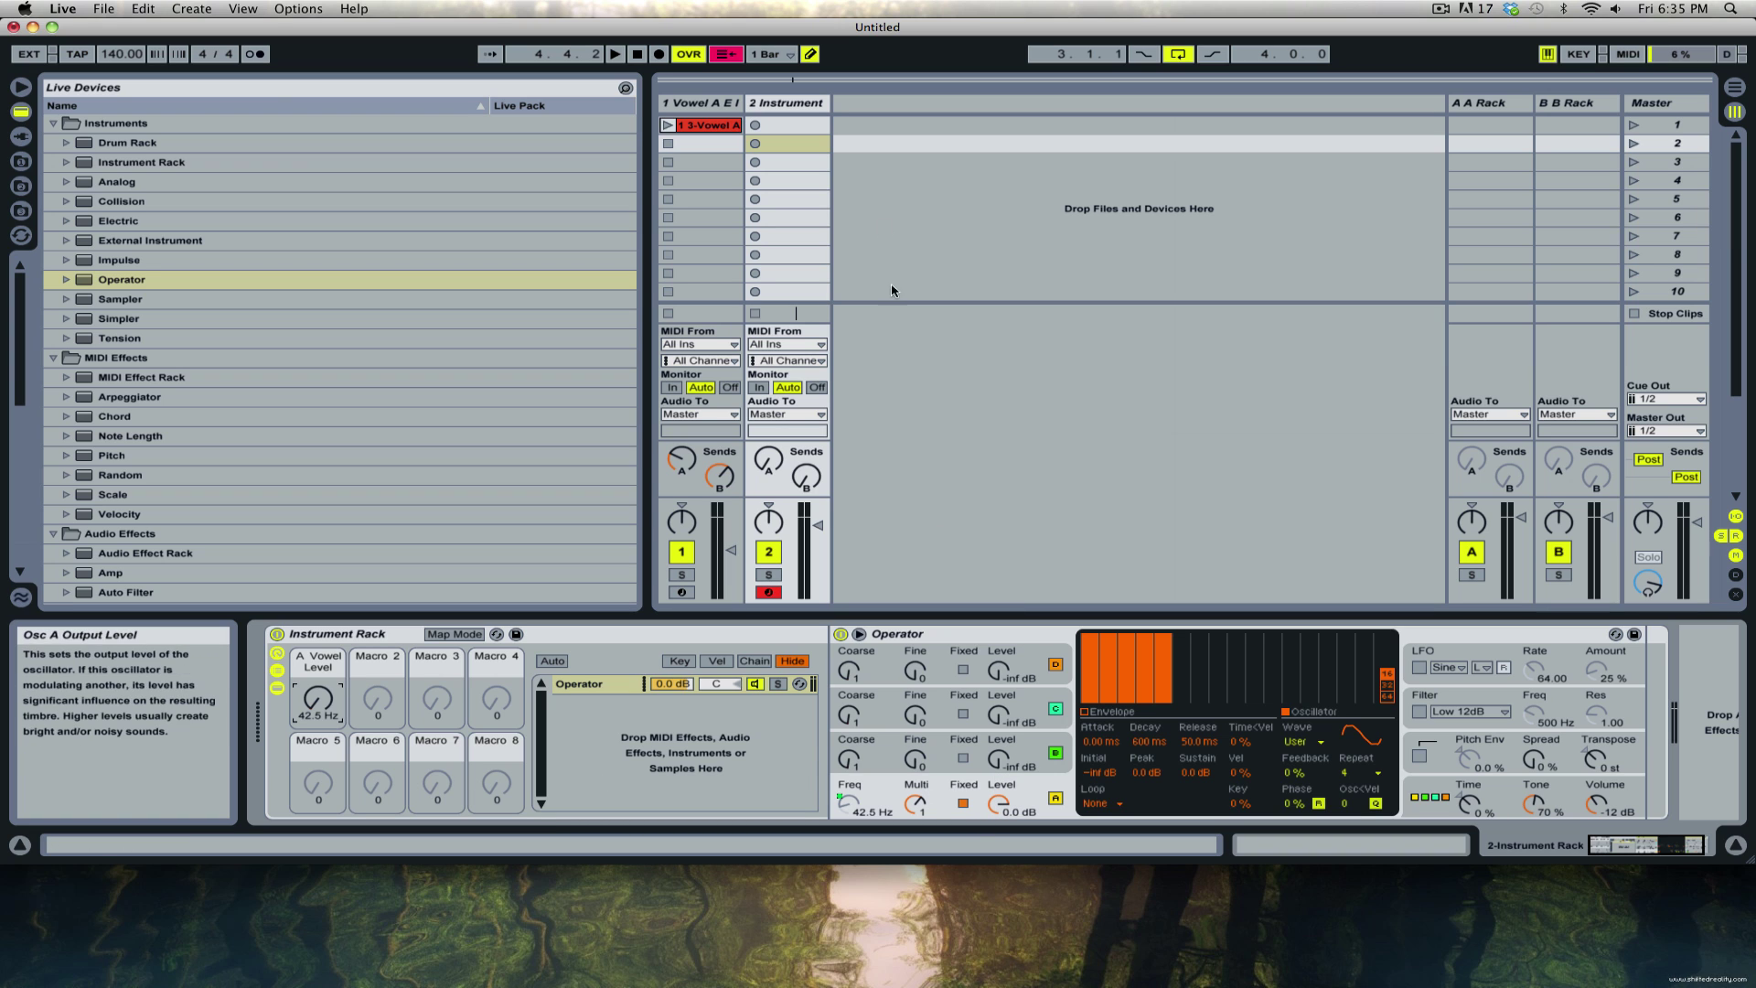
left_click(723, 103)
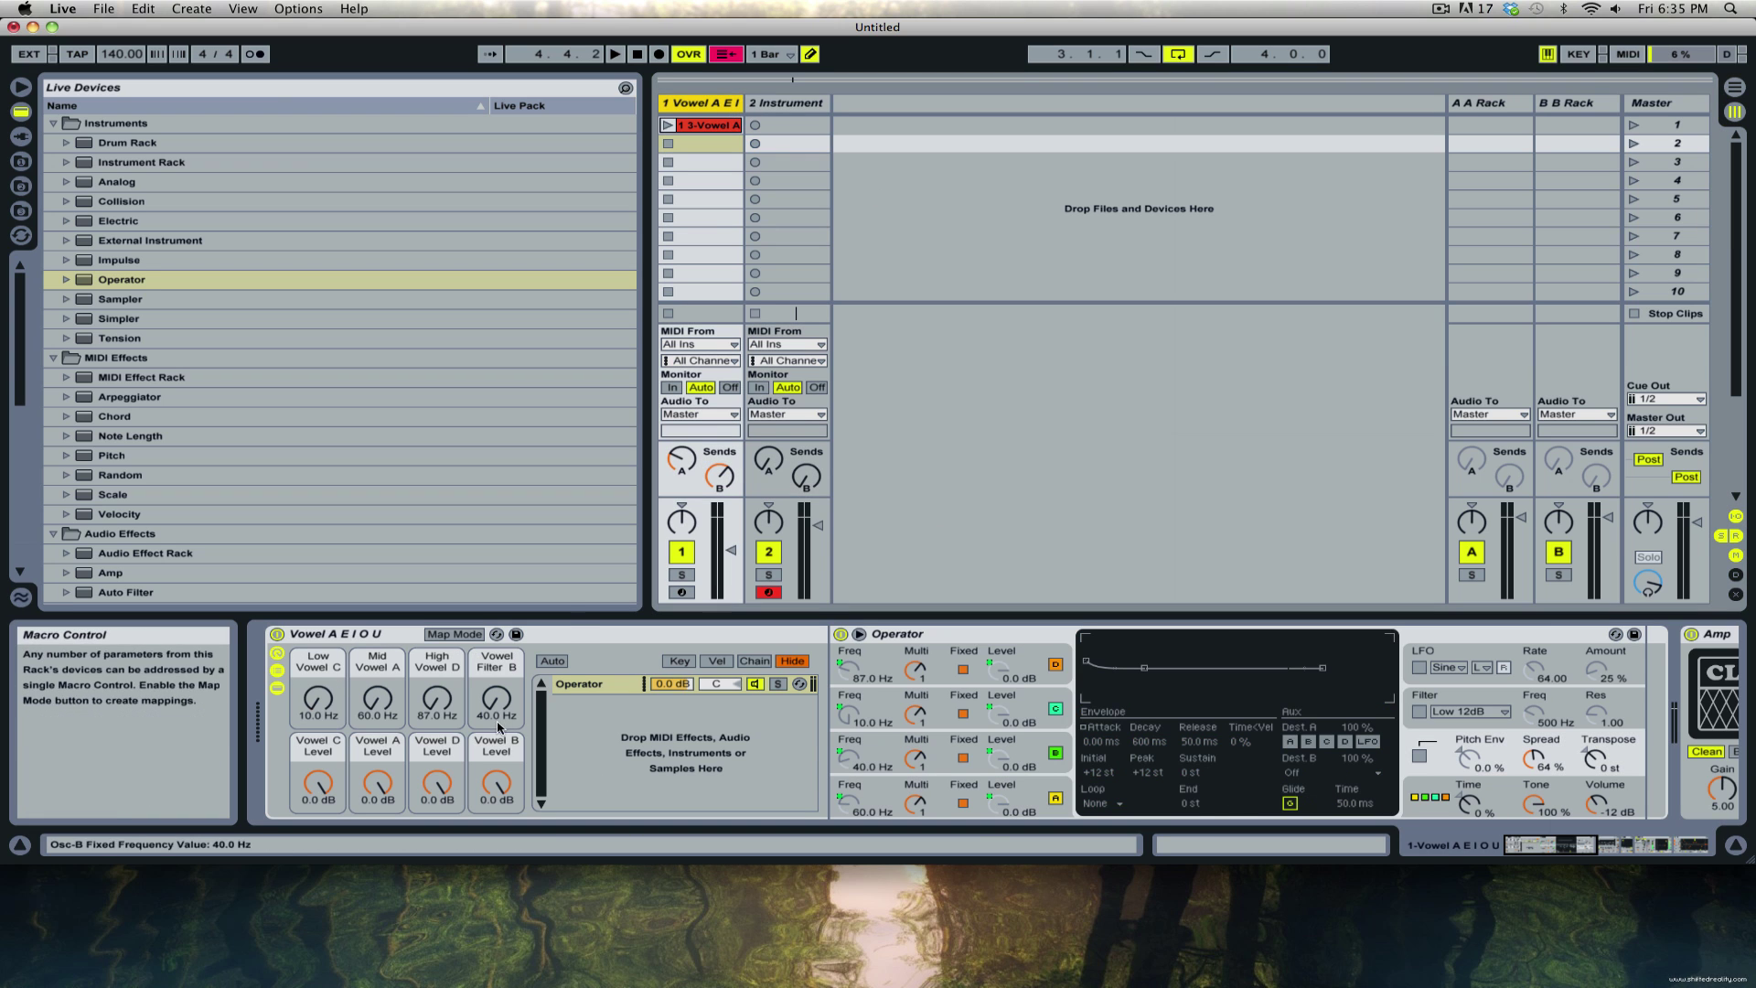
left_click(773, 103)
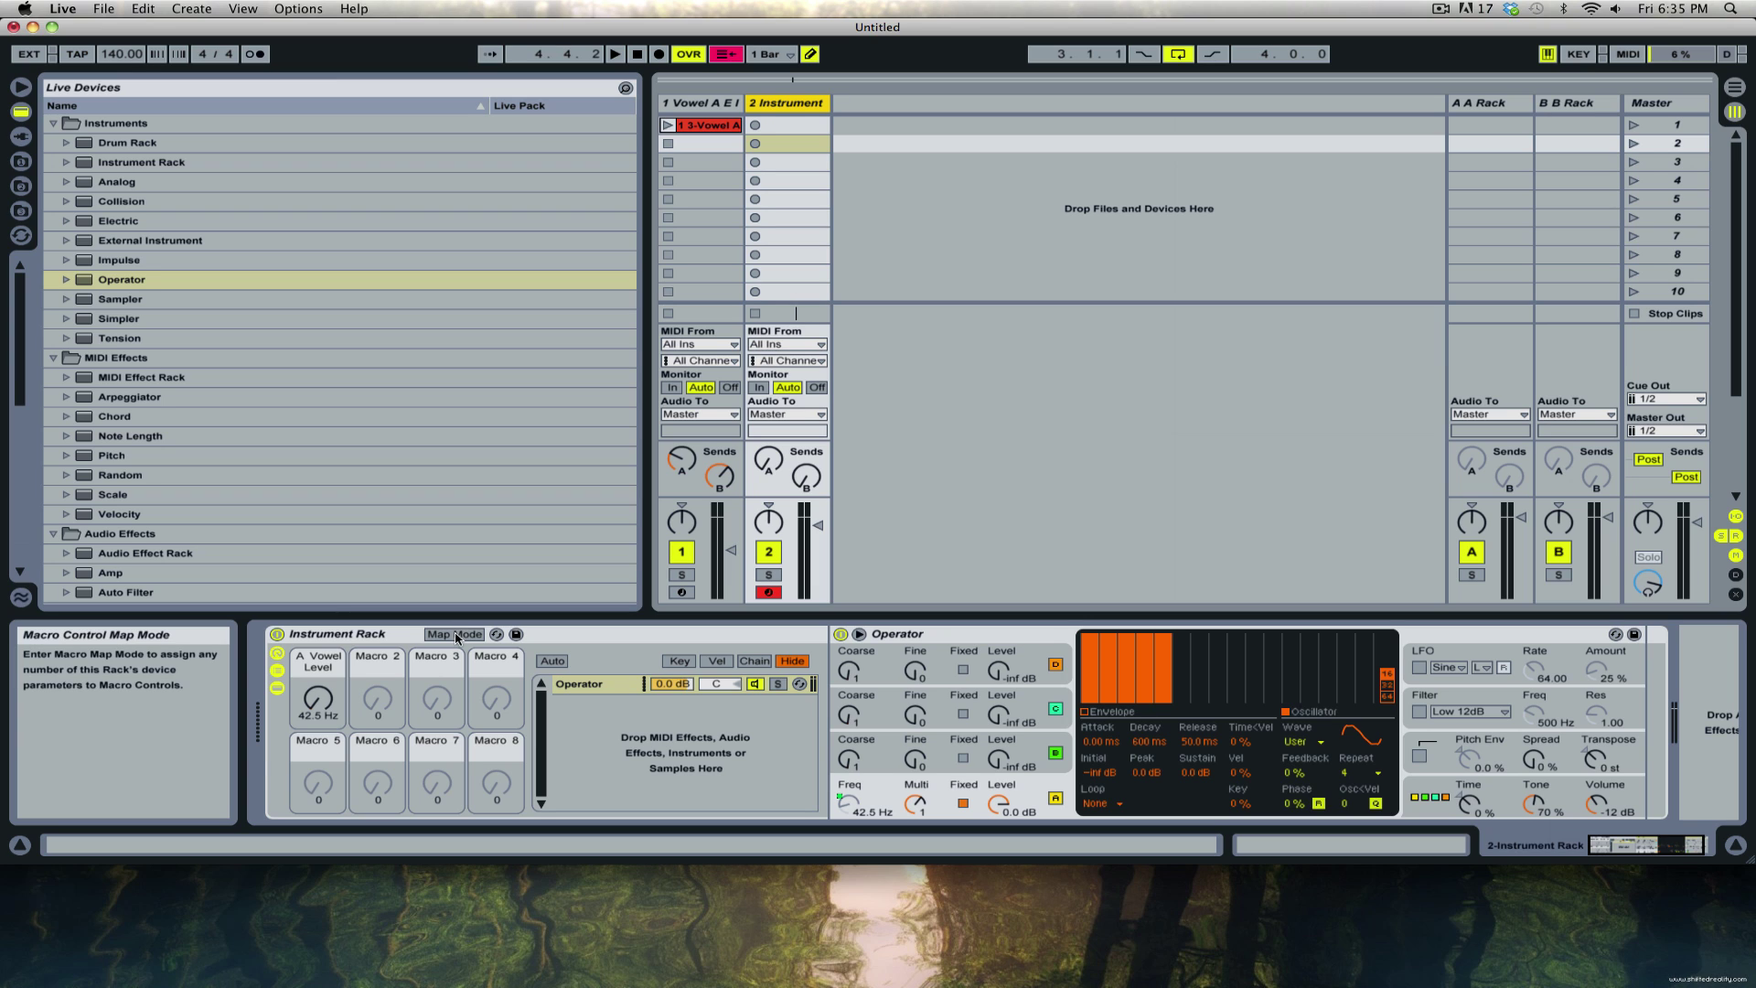
Draw a 16-harmonic waveform for oscillator B, raising harmonics 2-5 and several upper partials to full.
left_click(1039, 745)
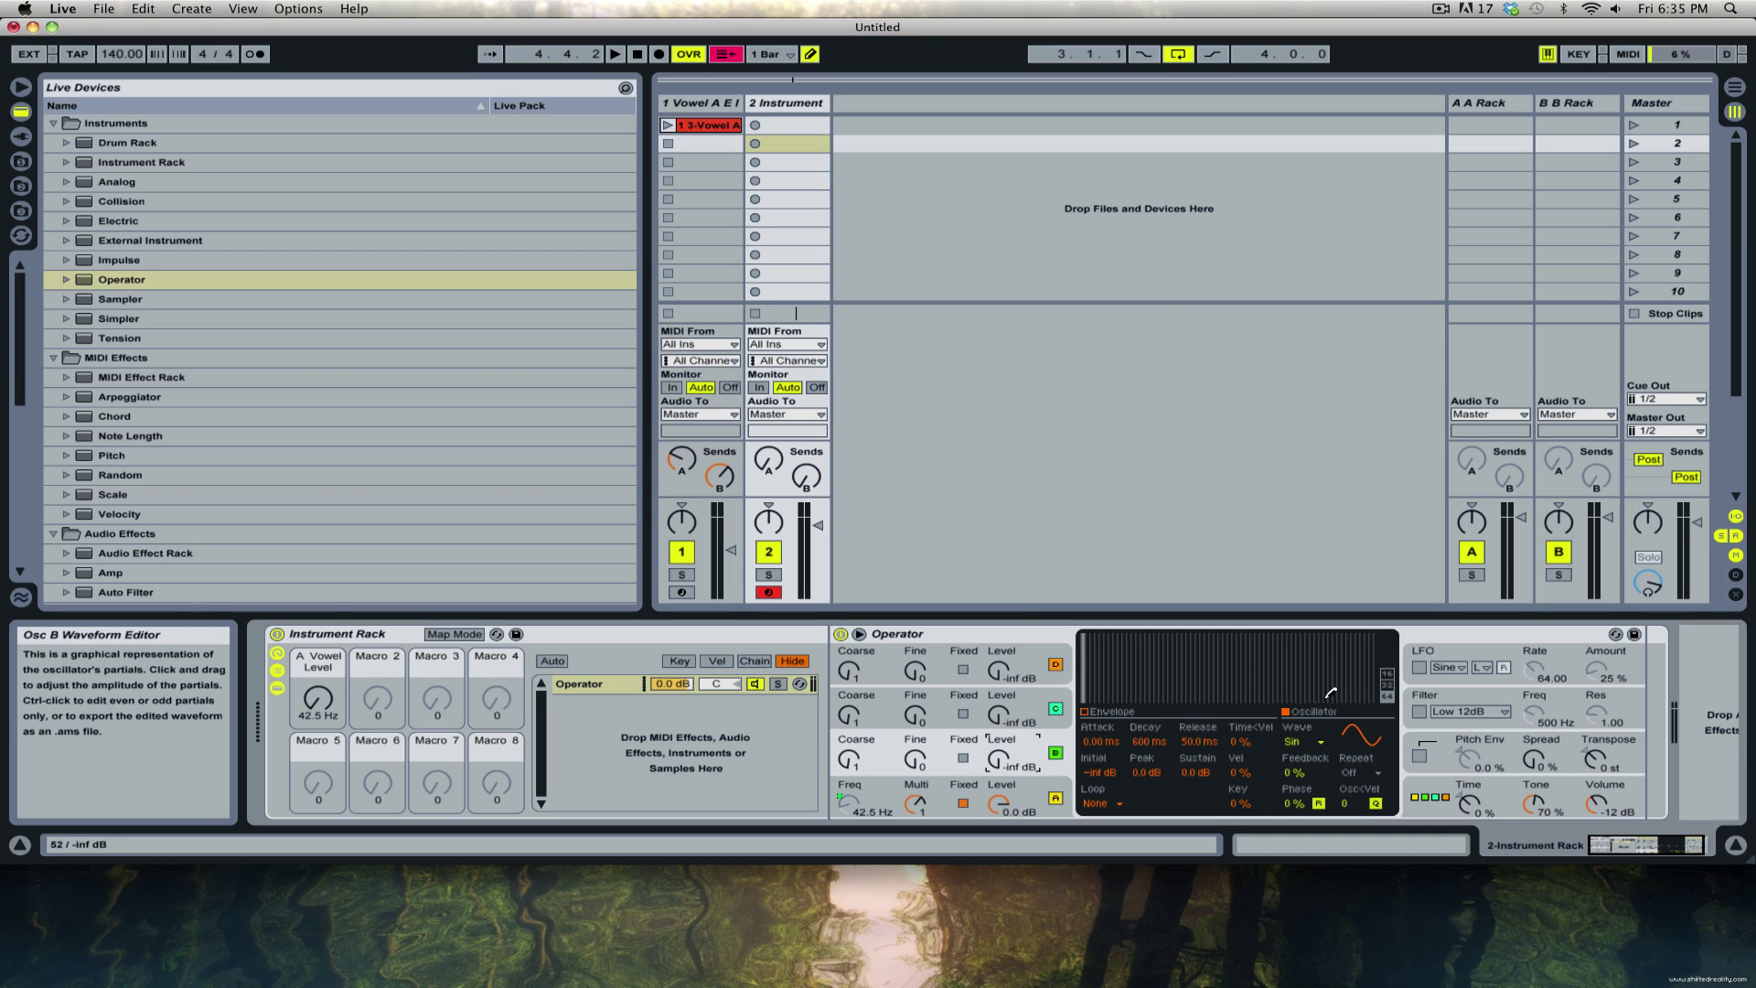
left_click(1387, 677)
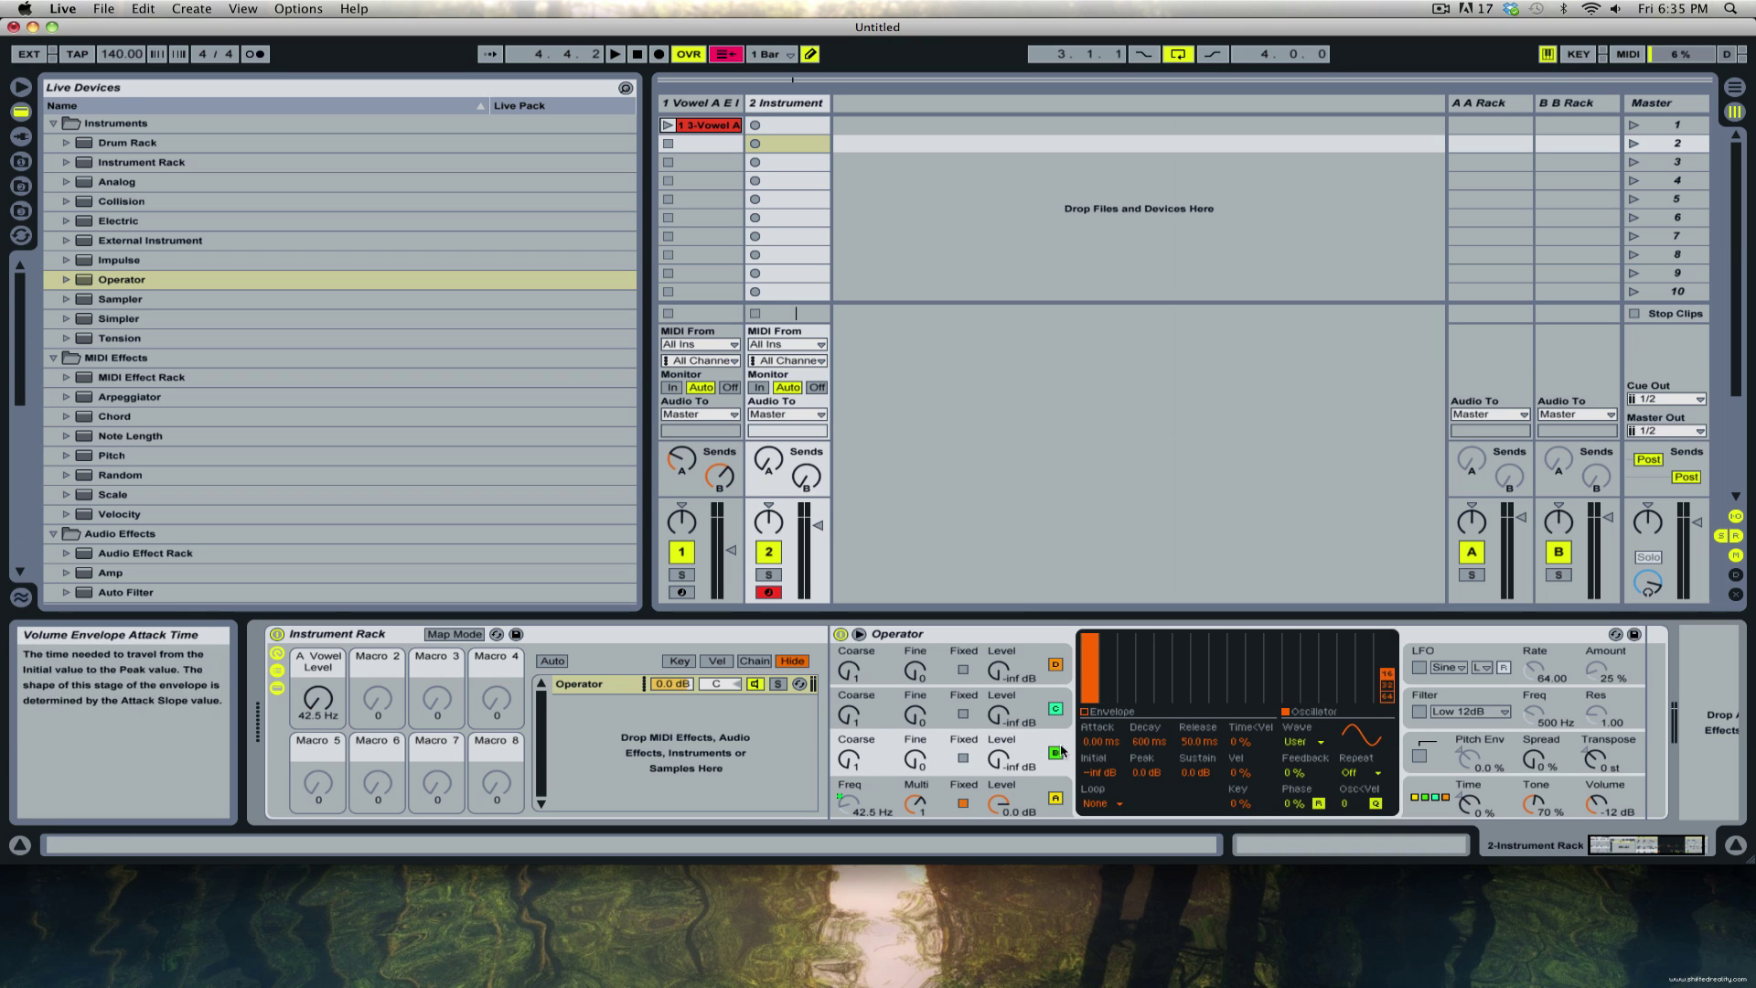
left_click_drag(1109, 640, 1166, 640)
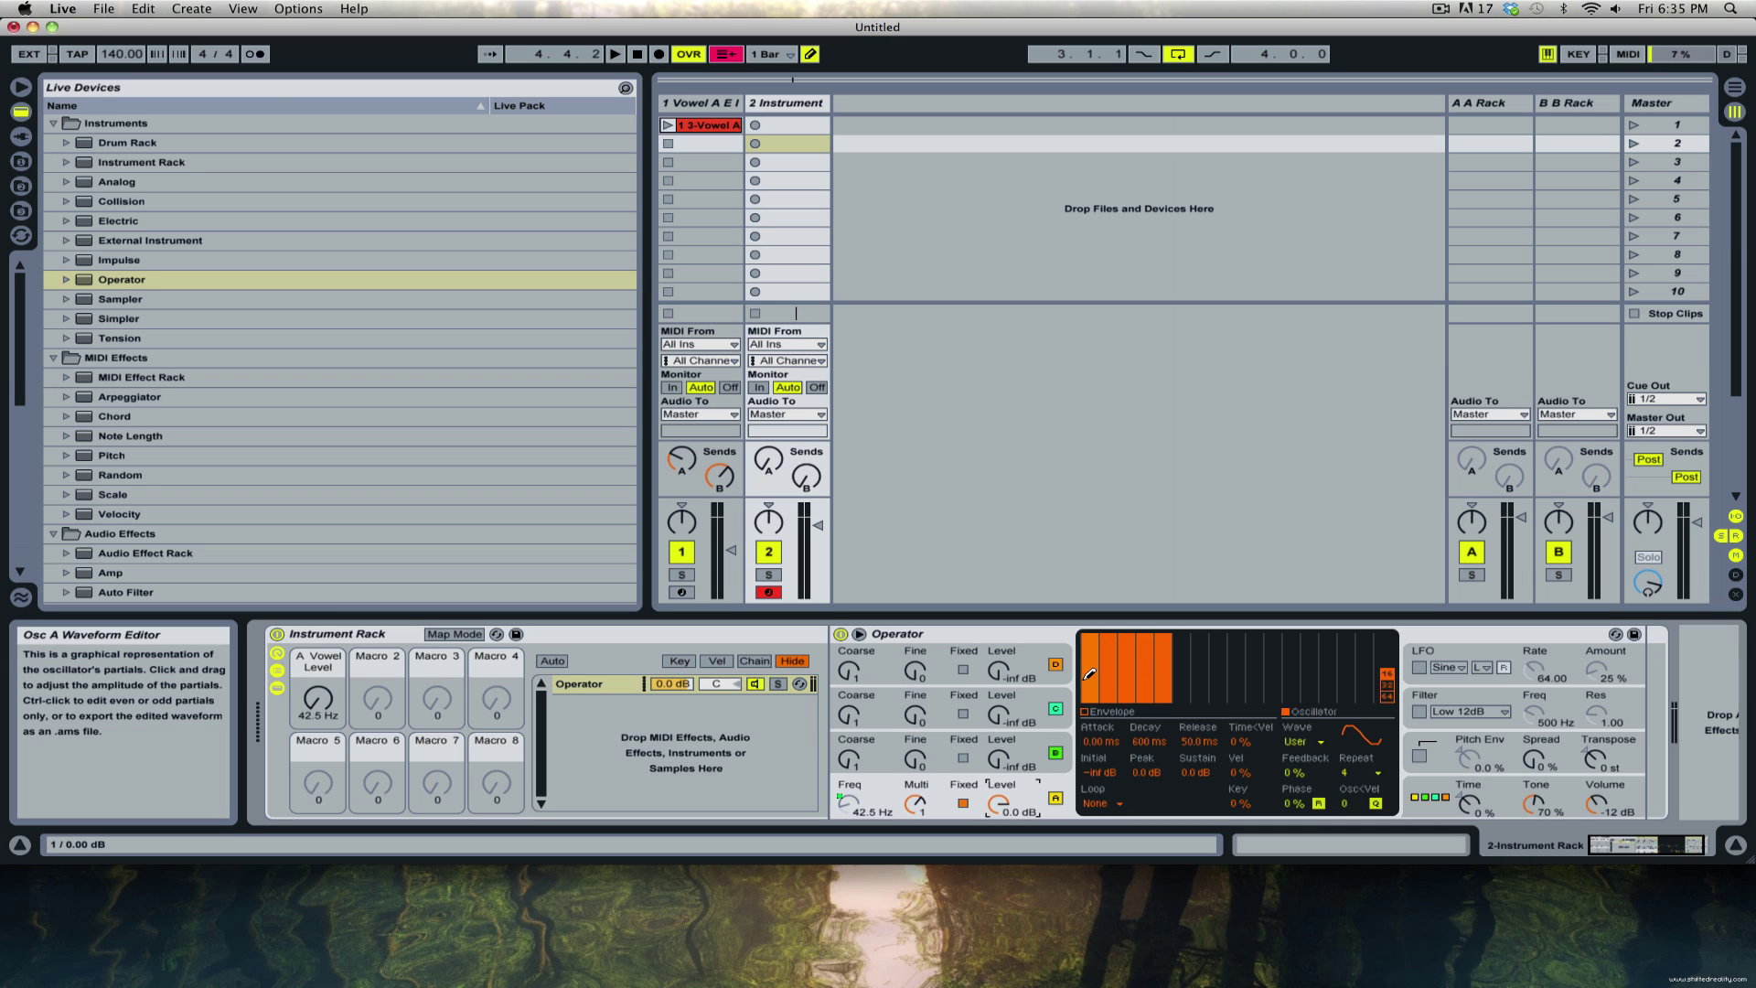
left_click(1026, 745)
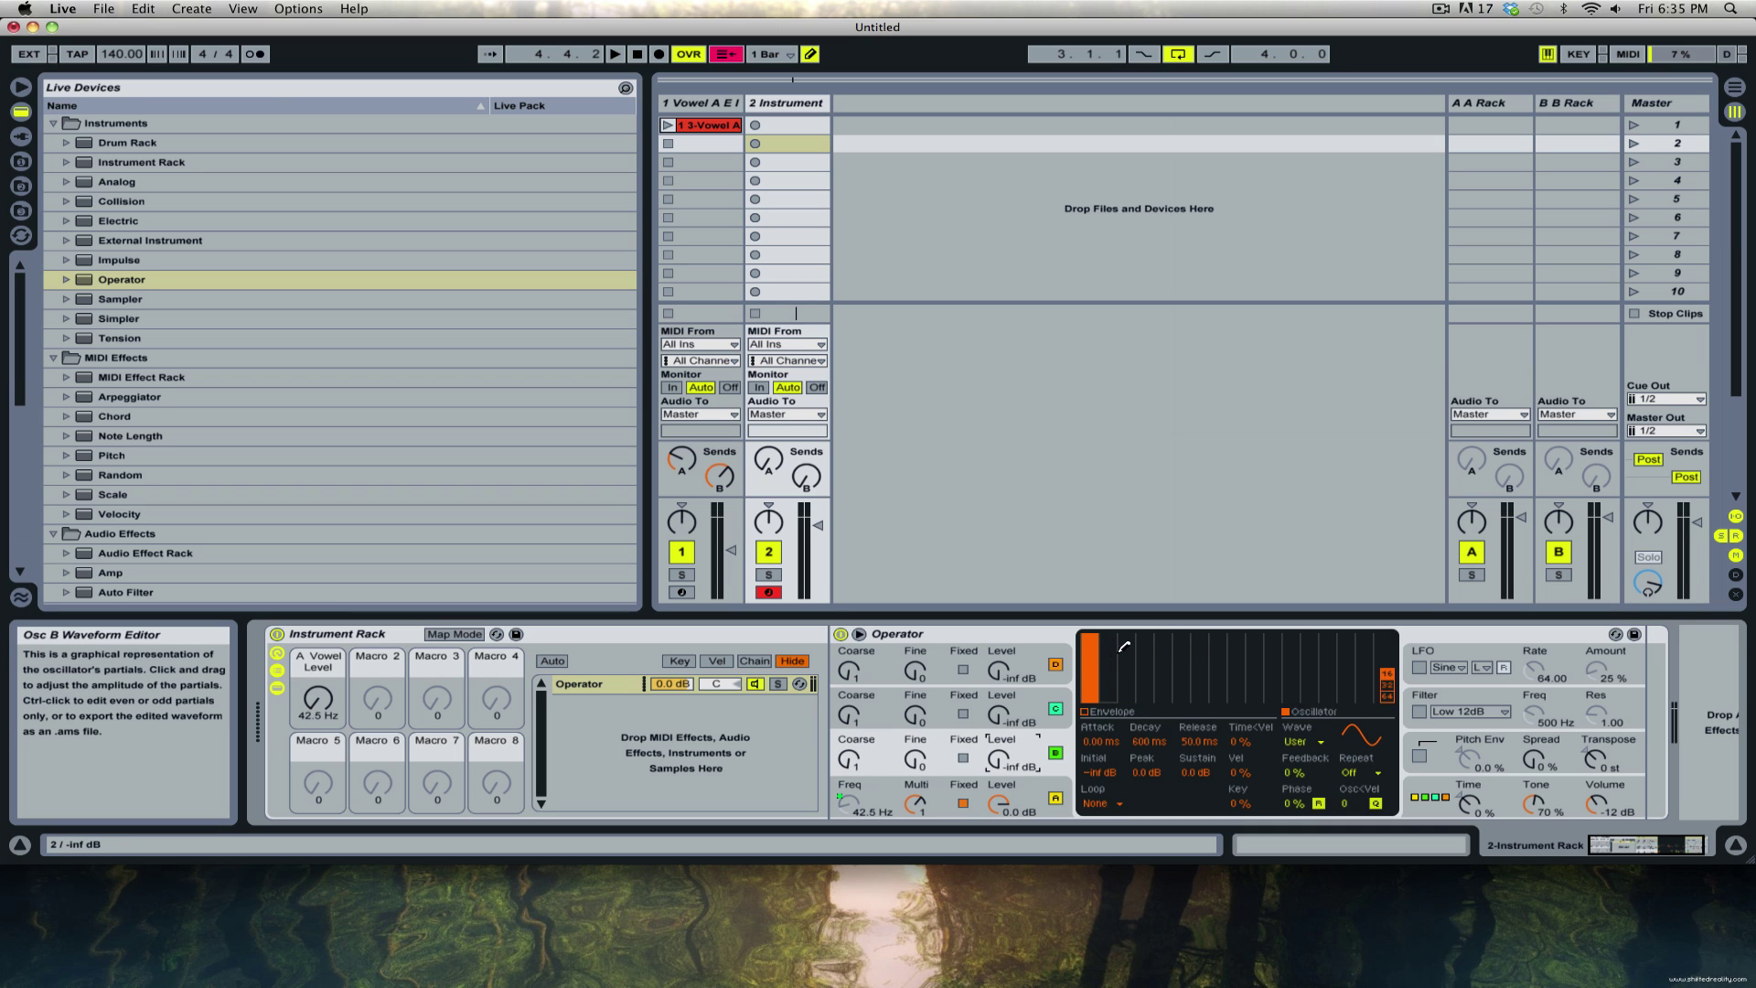
left_click(1202, 638)
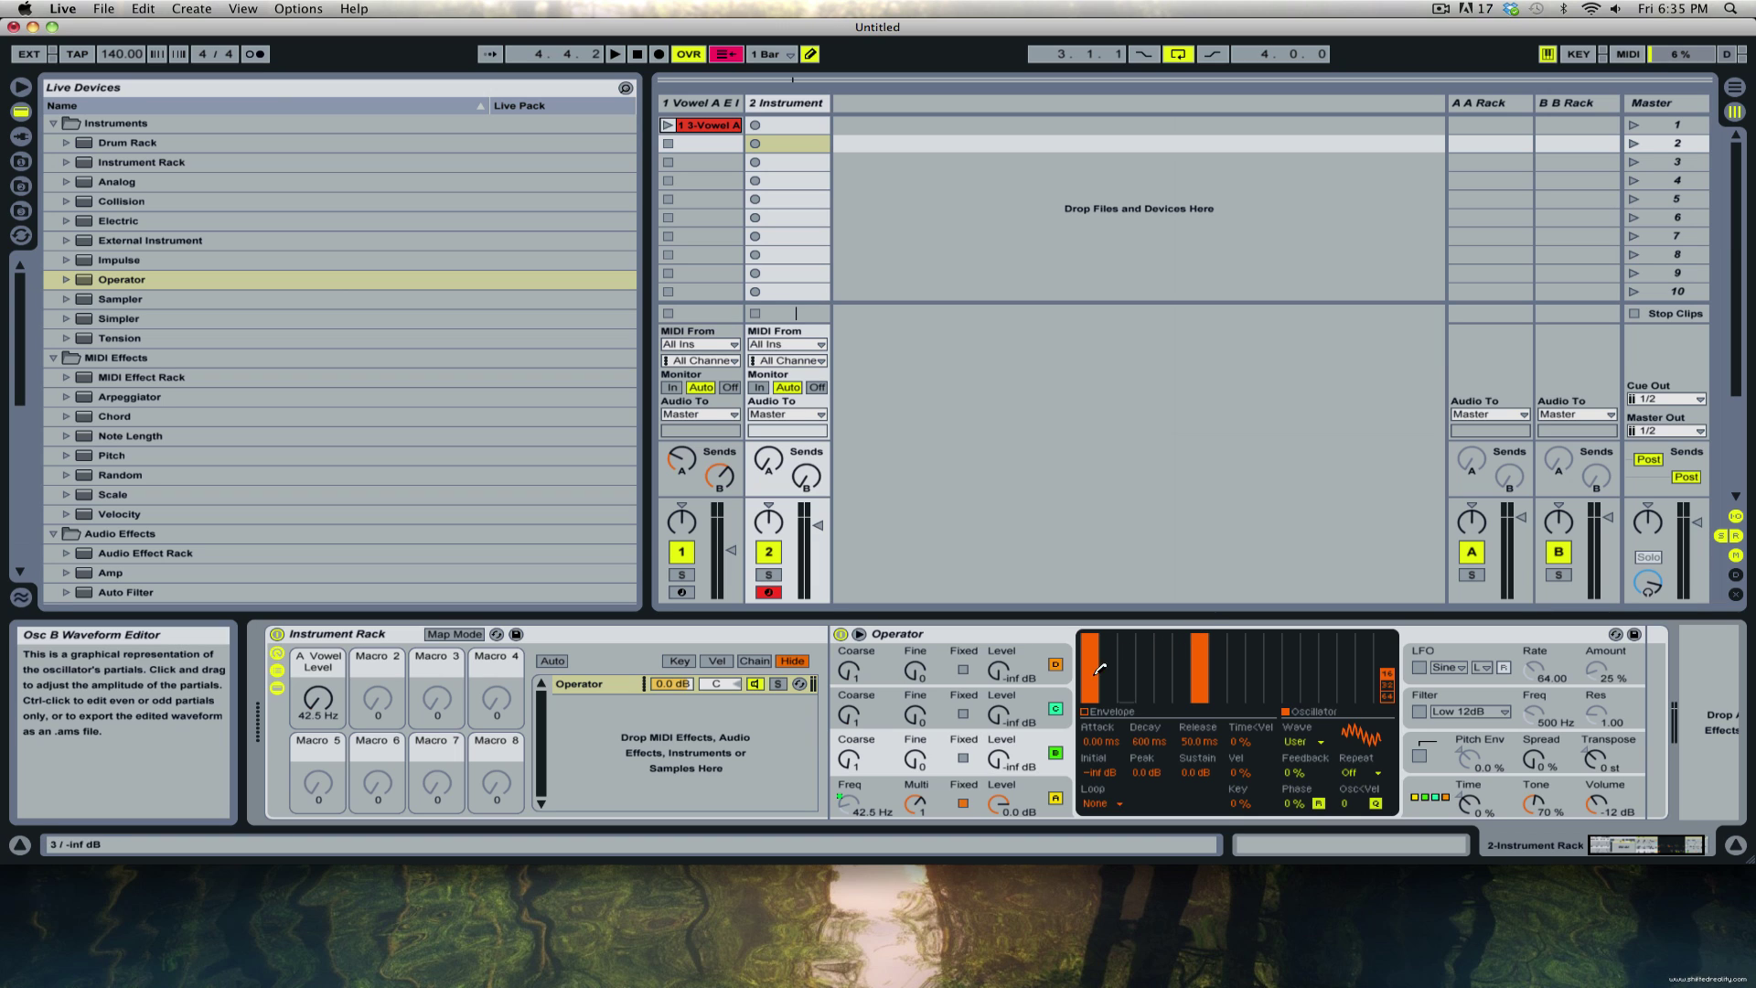
left_click_drag(1089, 640, 1103, 756)
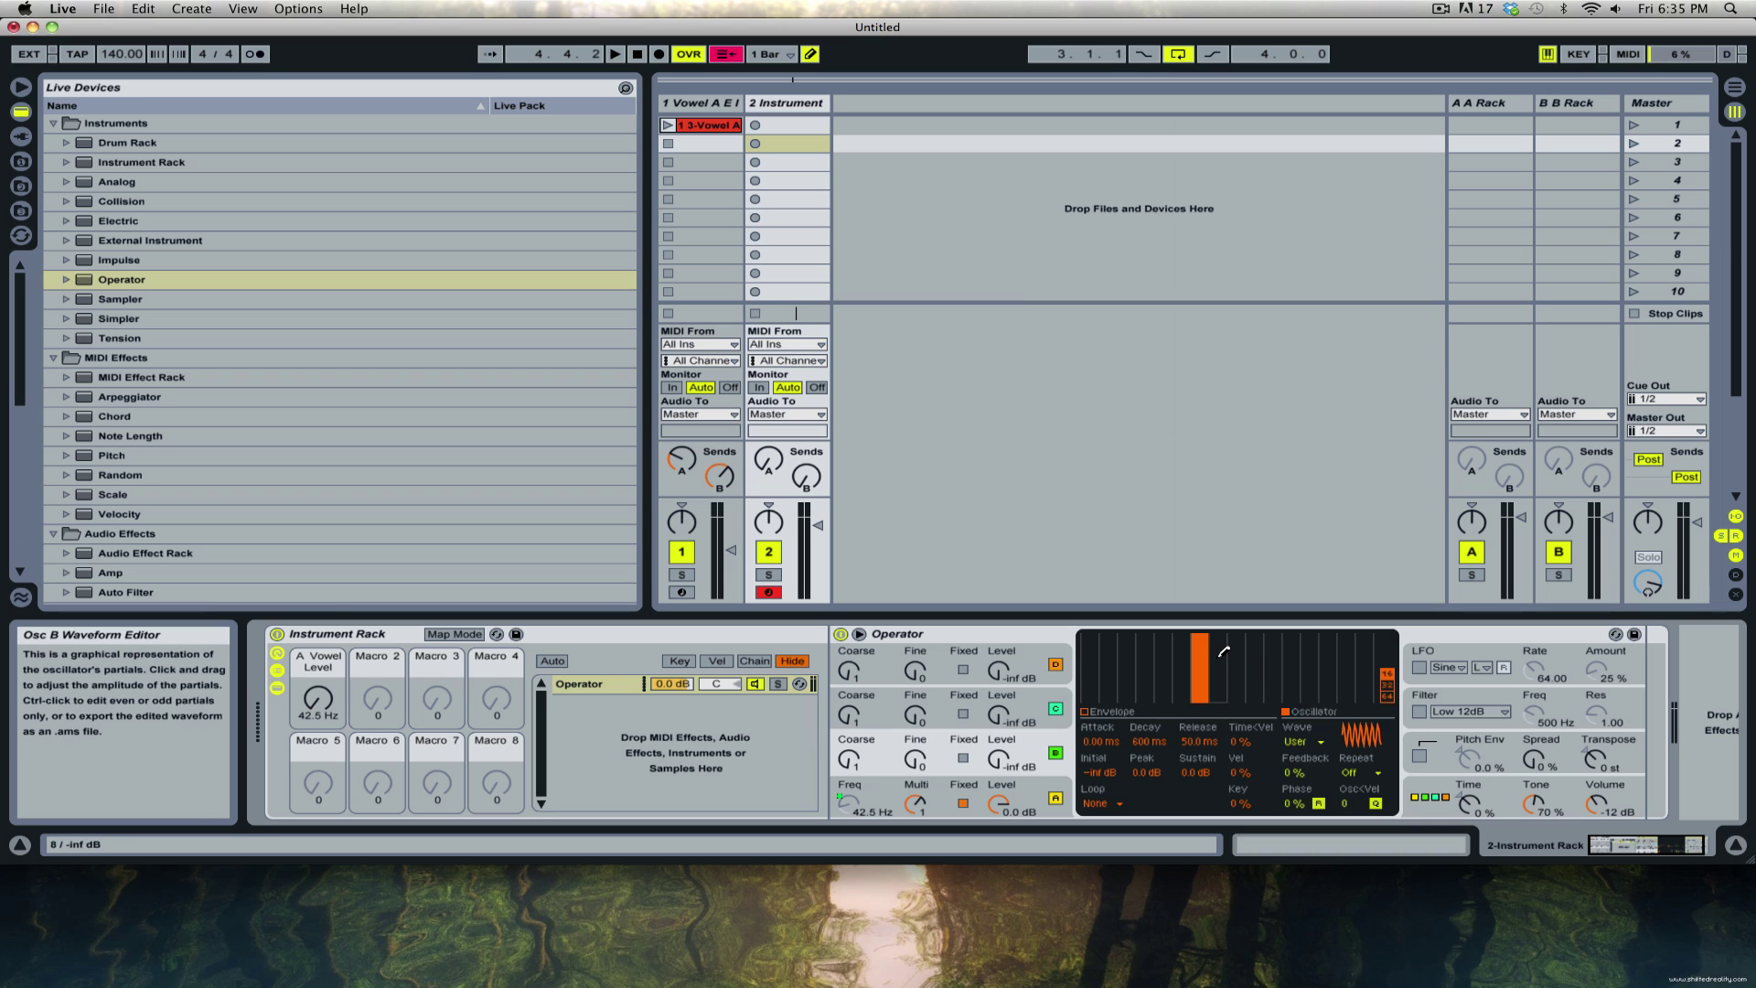
mouse_move(1226, 651)
left_mouse_down()
mouse_move(1251, 619)
mouse_move(1295, 622)
left_mouse_up()
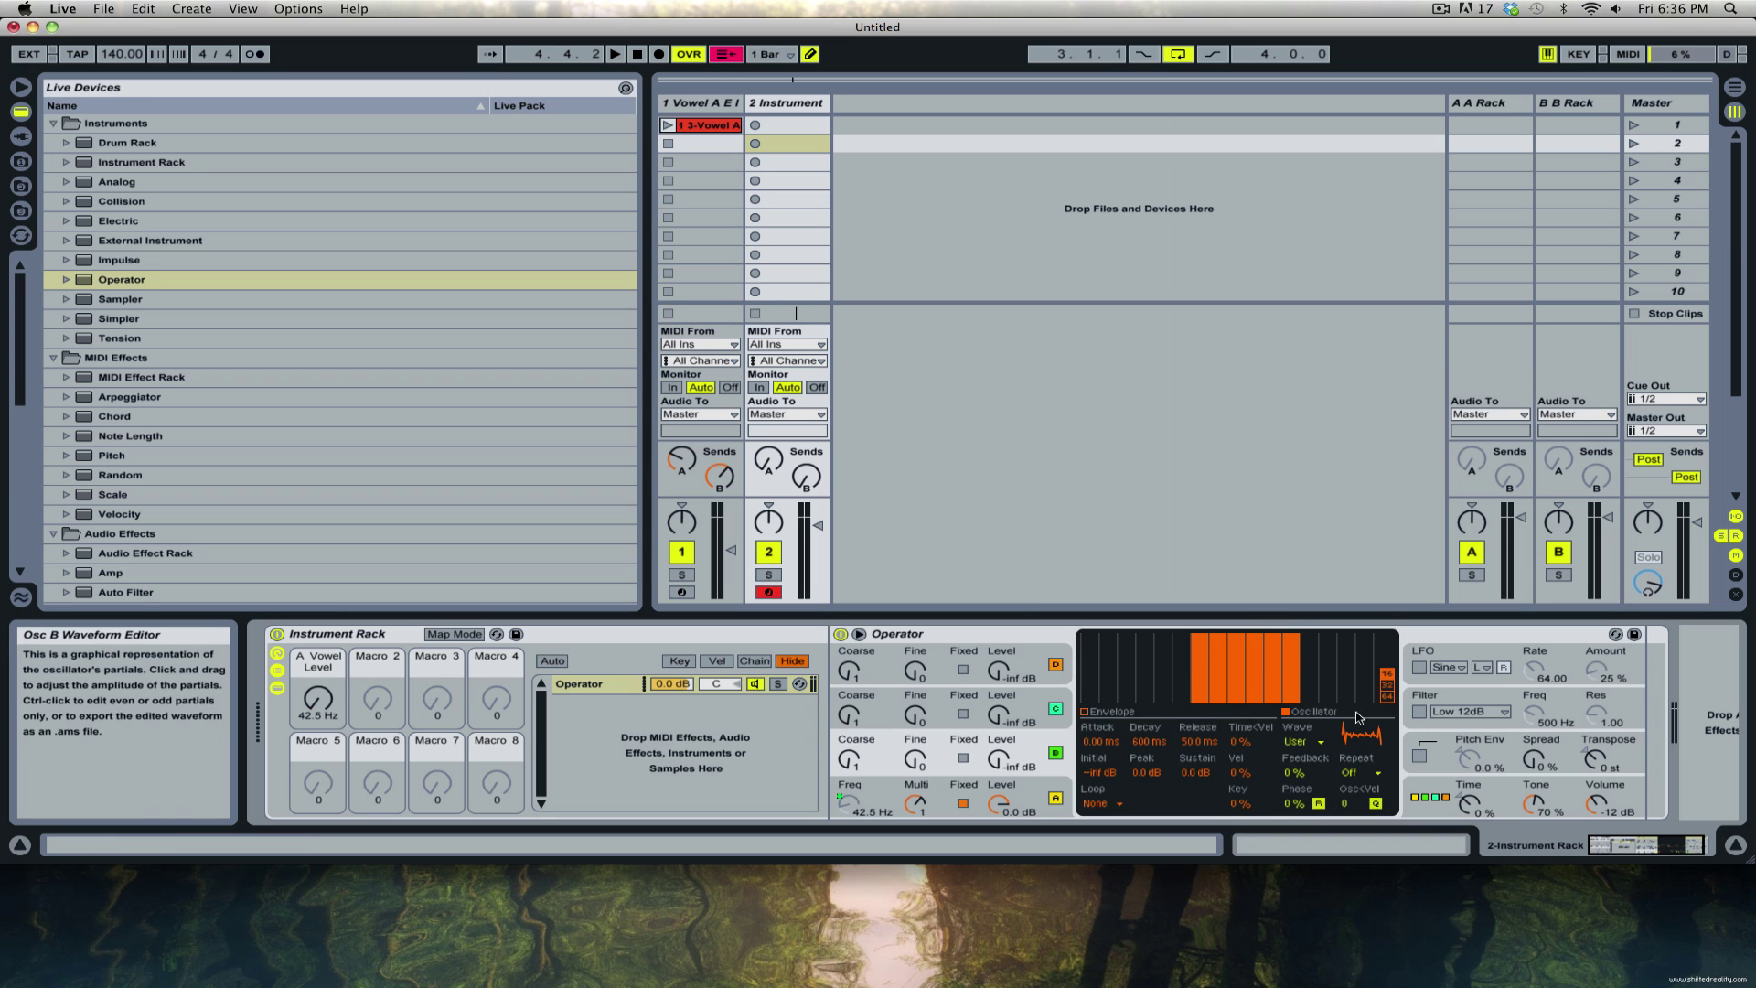
Set envelope Repeat to 1, adjust both oscillator levels, and switch oscillator B to Fixed.
left_click(1373, 775)
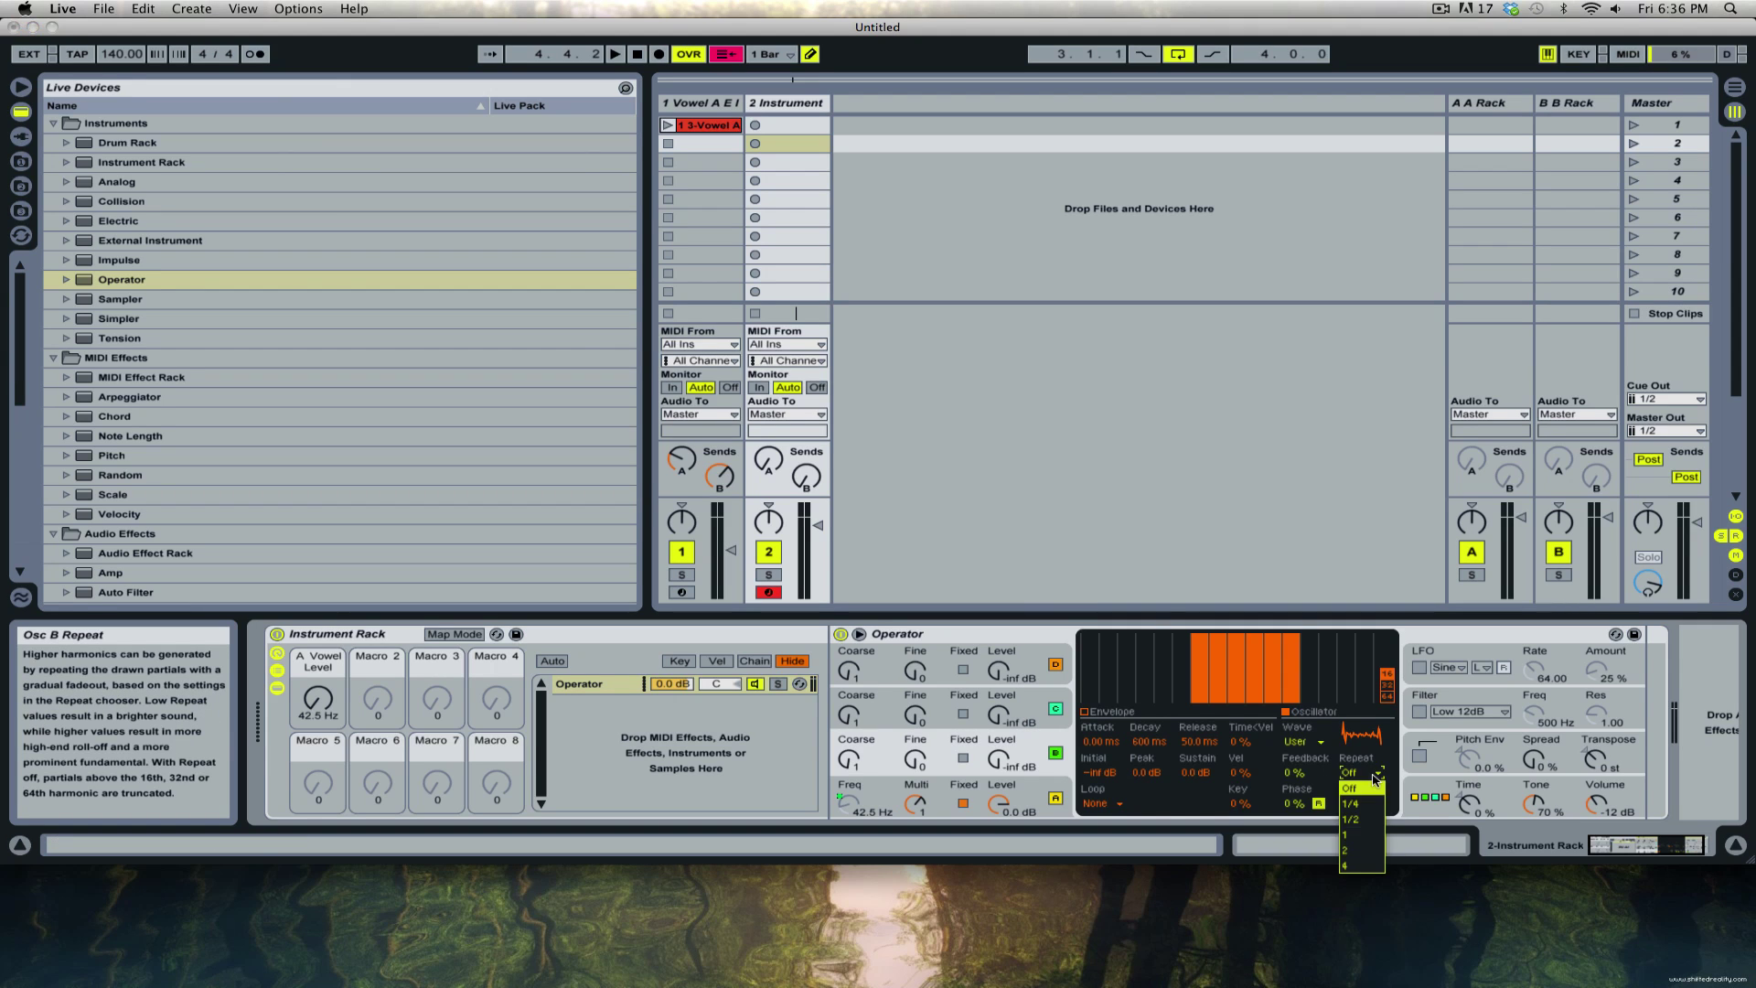
left_click(1369, 835)
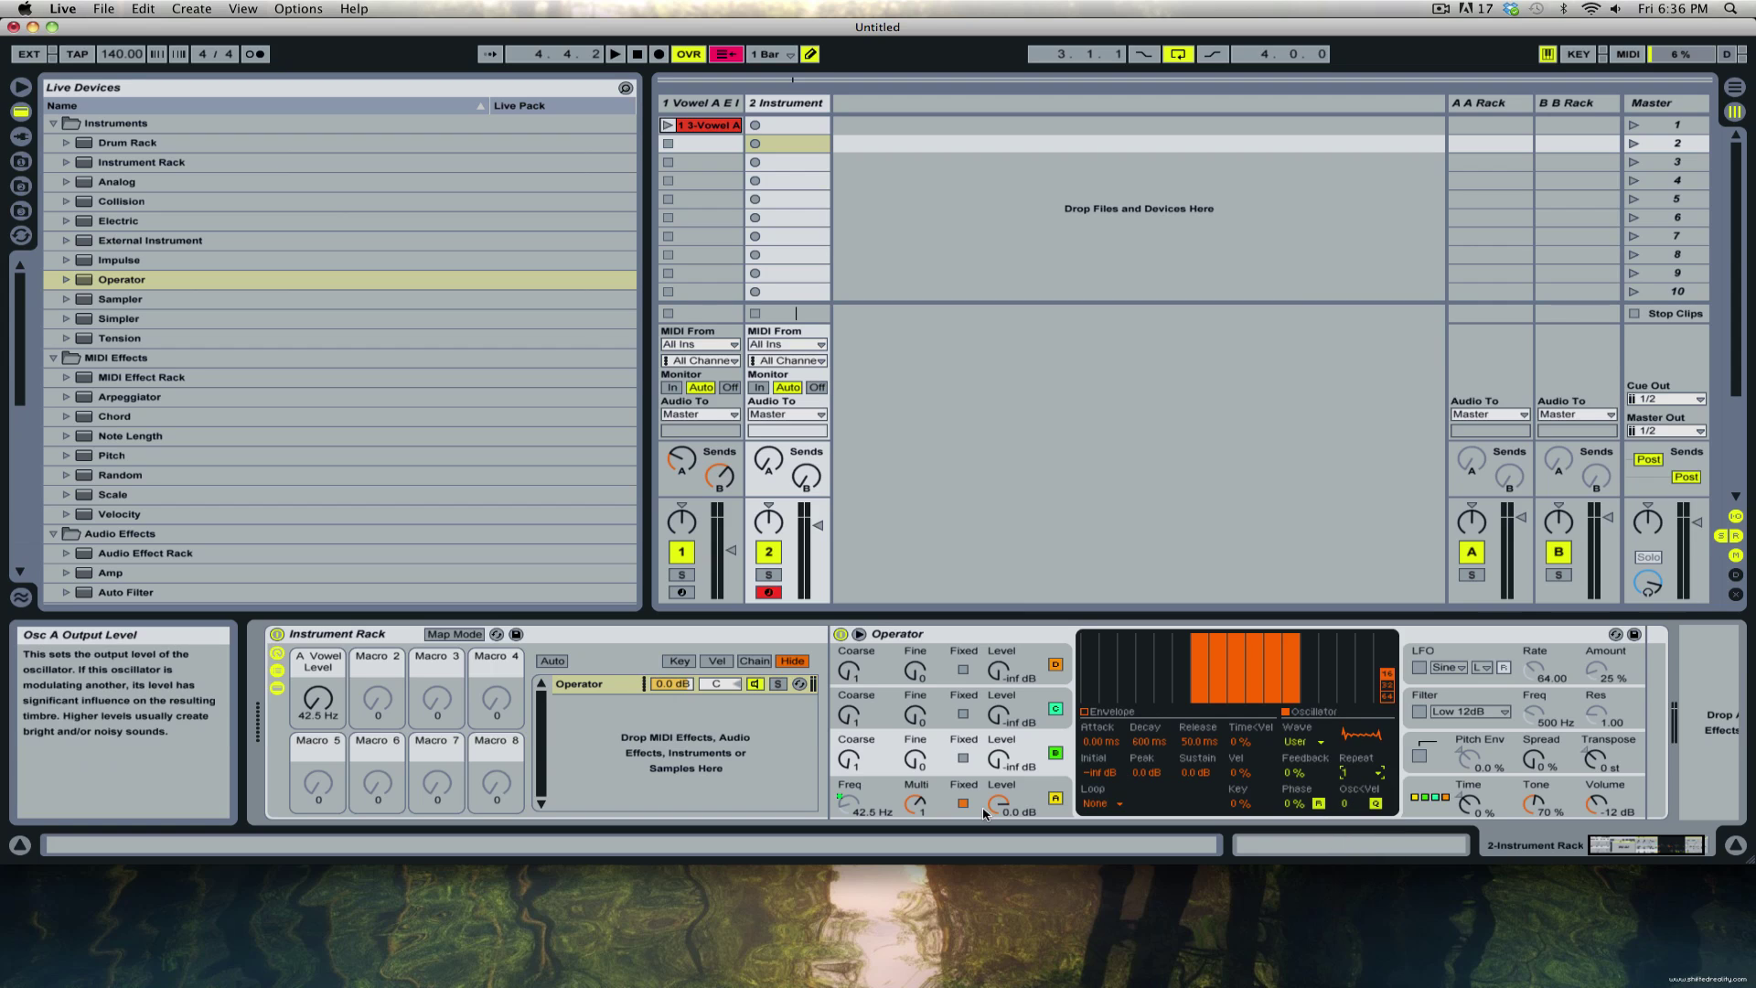
left_click_drag(994, 809, 994, 901)
left_click_drag(1006, 759, 1006, 708)
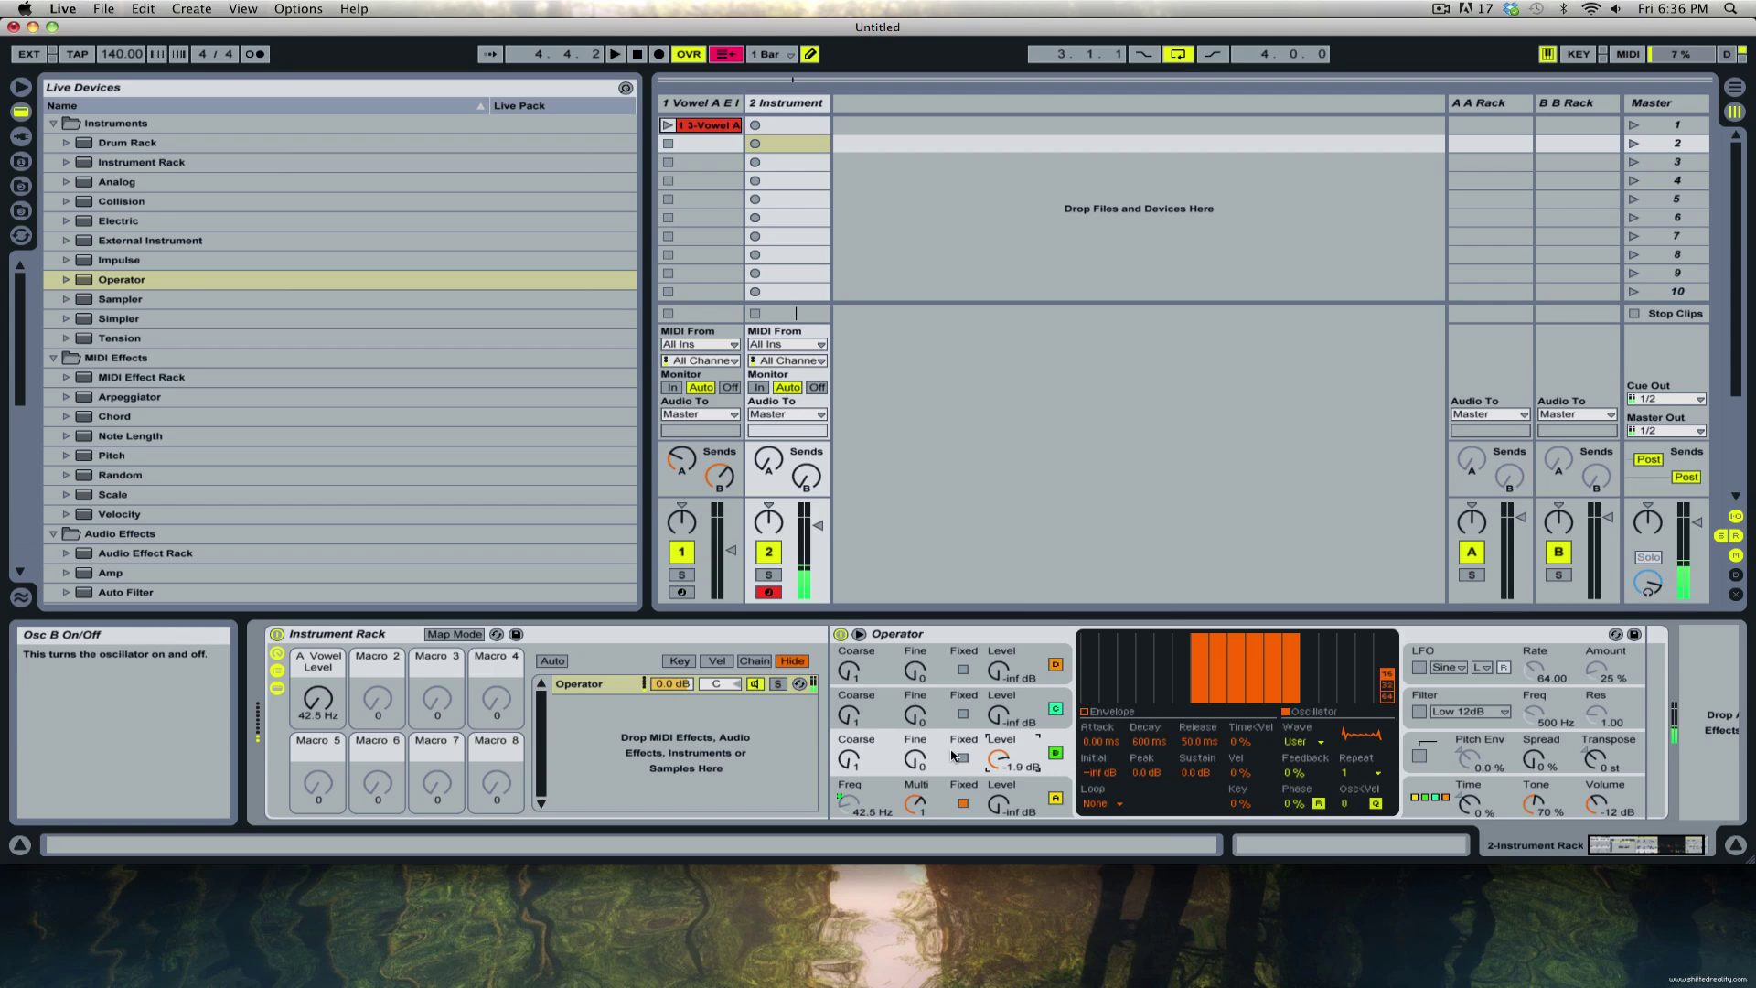
left_click(962, 759)
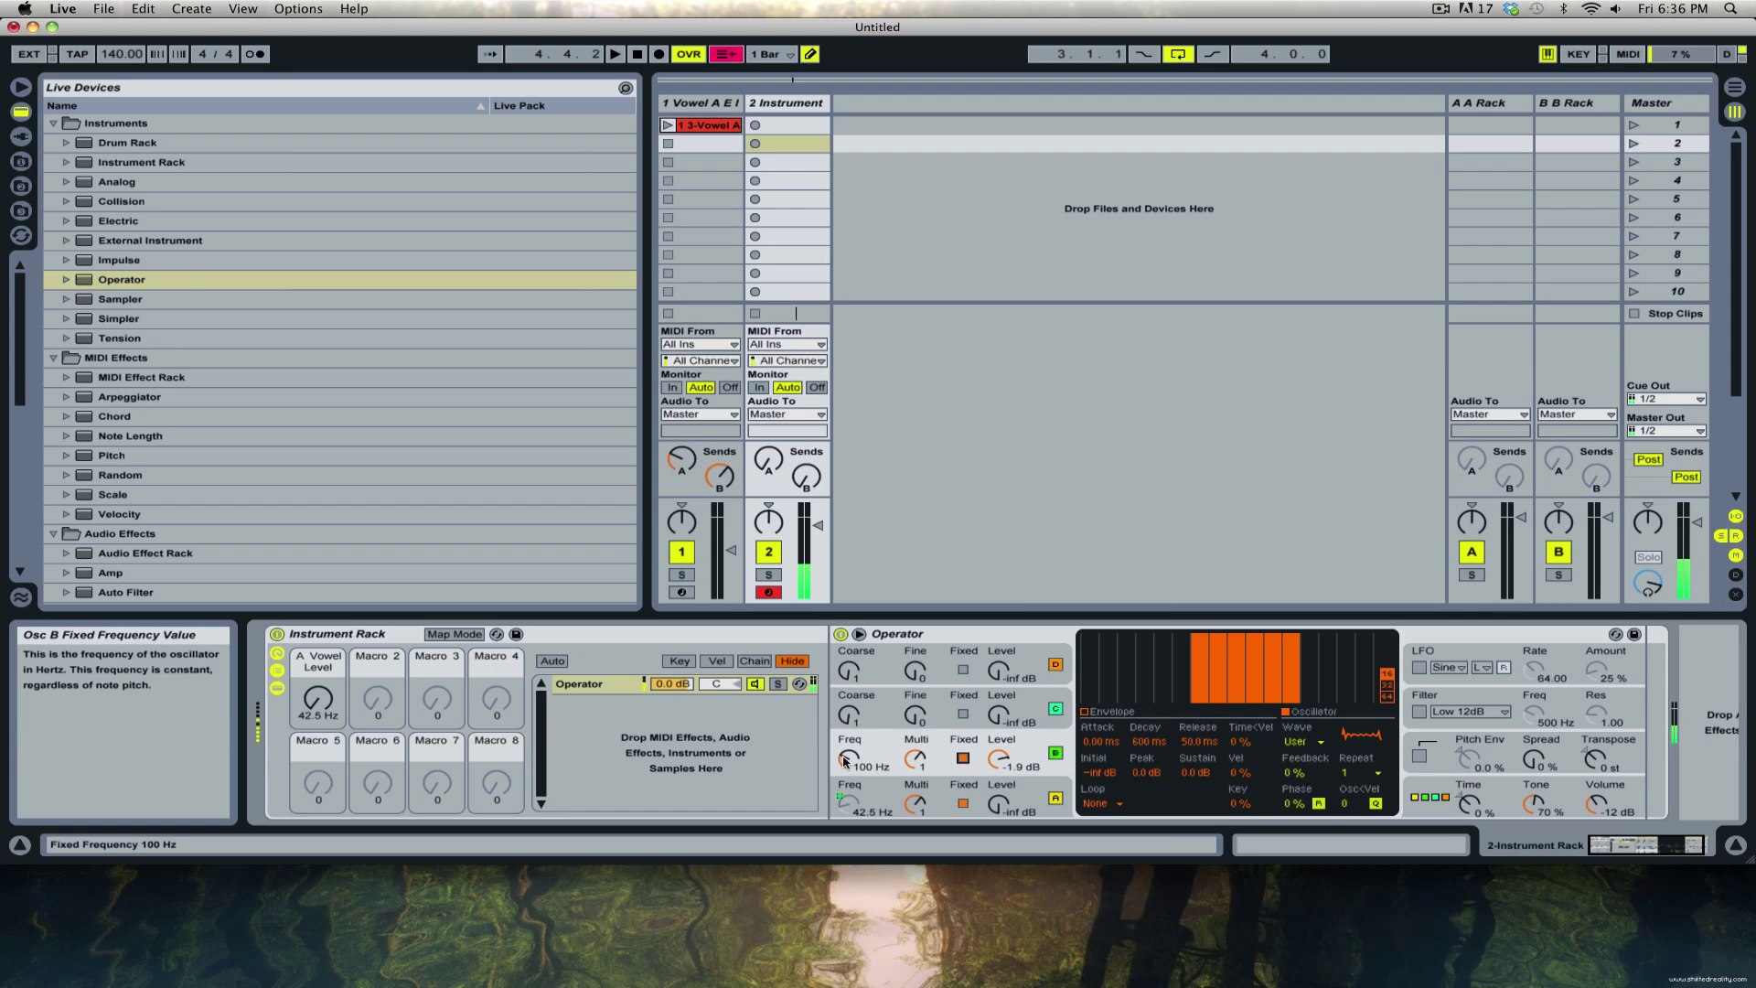
Tune oscillator B to a fixed 53.3 Hz at -1.9 dB with envelope Repeat 2.
mouse_move(849, 759)
left_mouse_down()
mouse_move(848, 708)
mouse_move(849, 745)
left_mouse_up()
left_click(1357, 773)
left_click(1364, 850)
left_click_drag(849, 759, 849, 759)
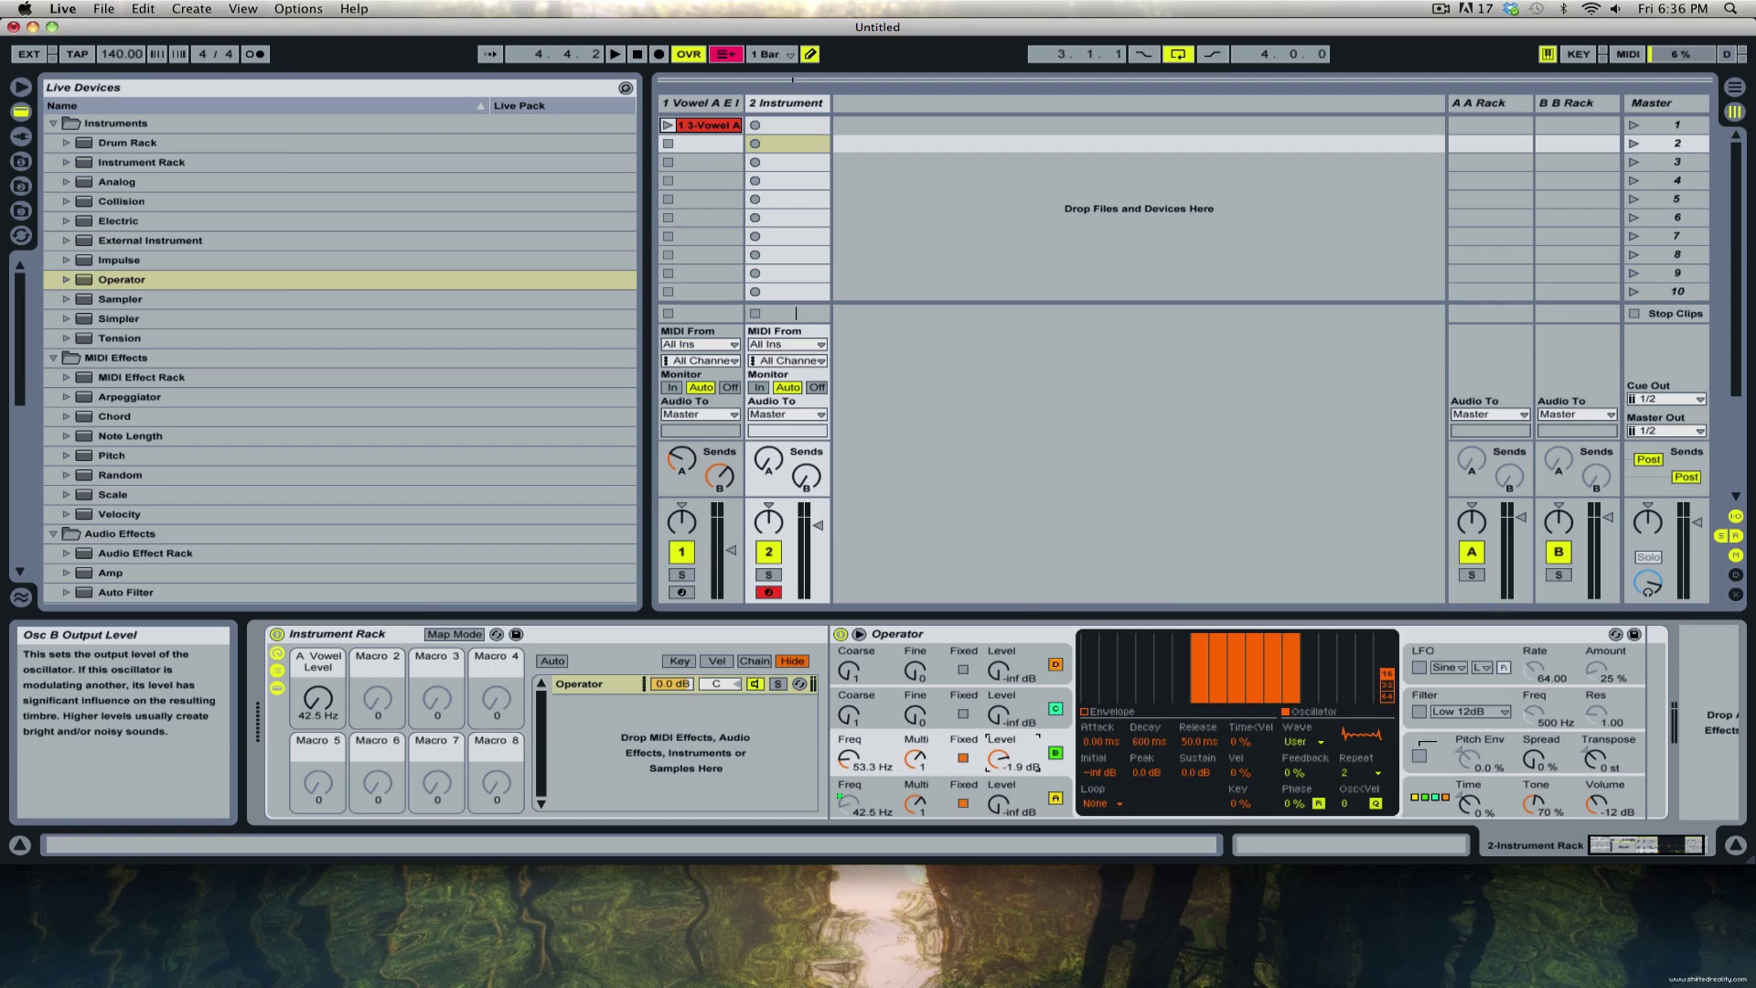
left_click_drag(998, 762, 999, 773)
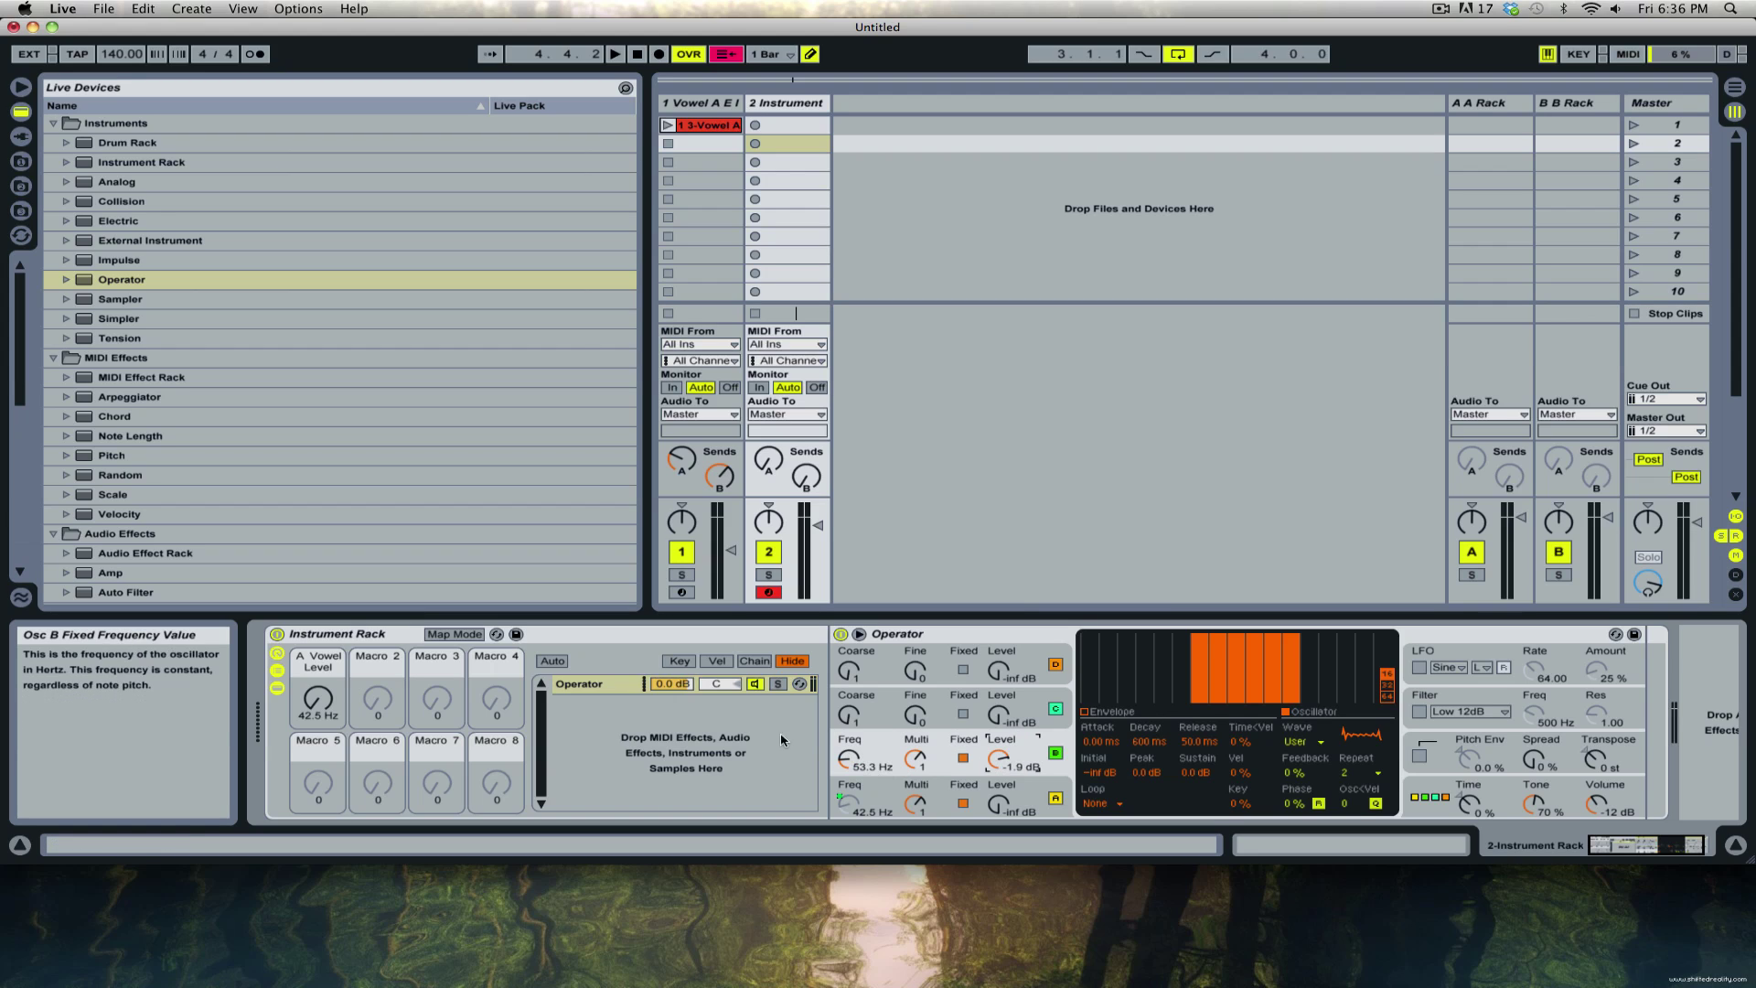
Map oscillator B's fixed frequency to Macro 2 in macro mapping mode.
left_click(454, 634)
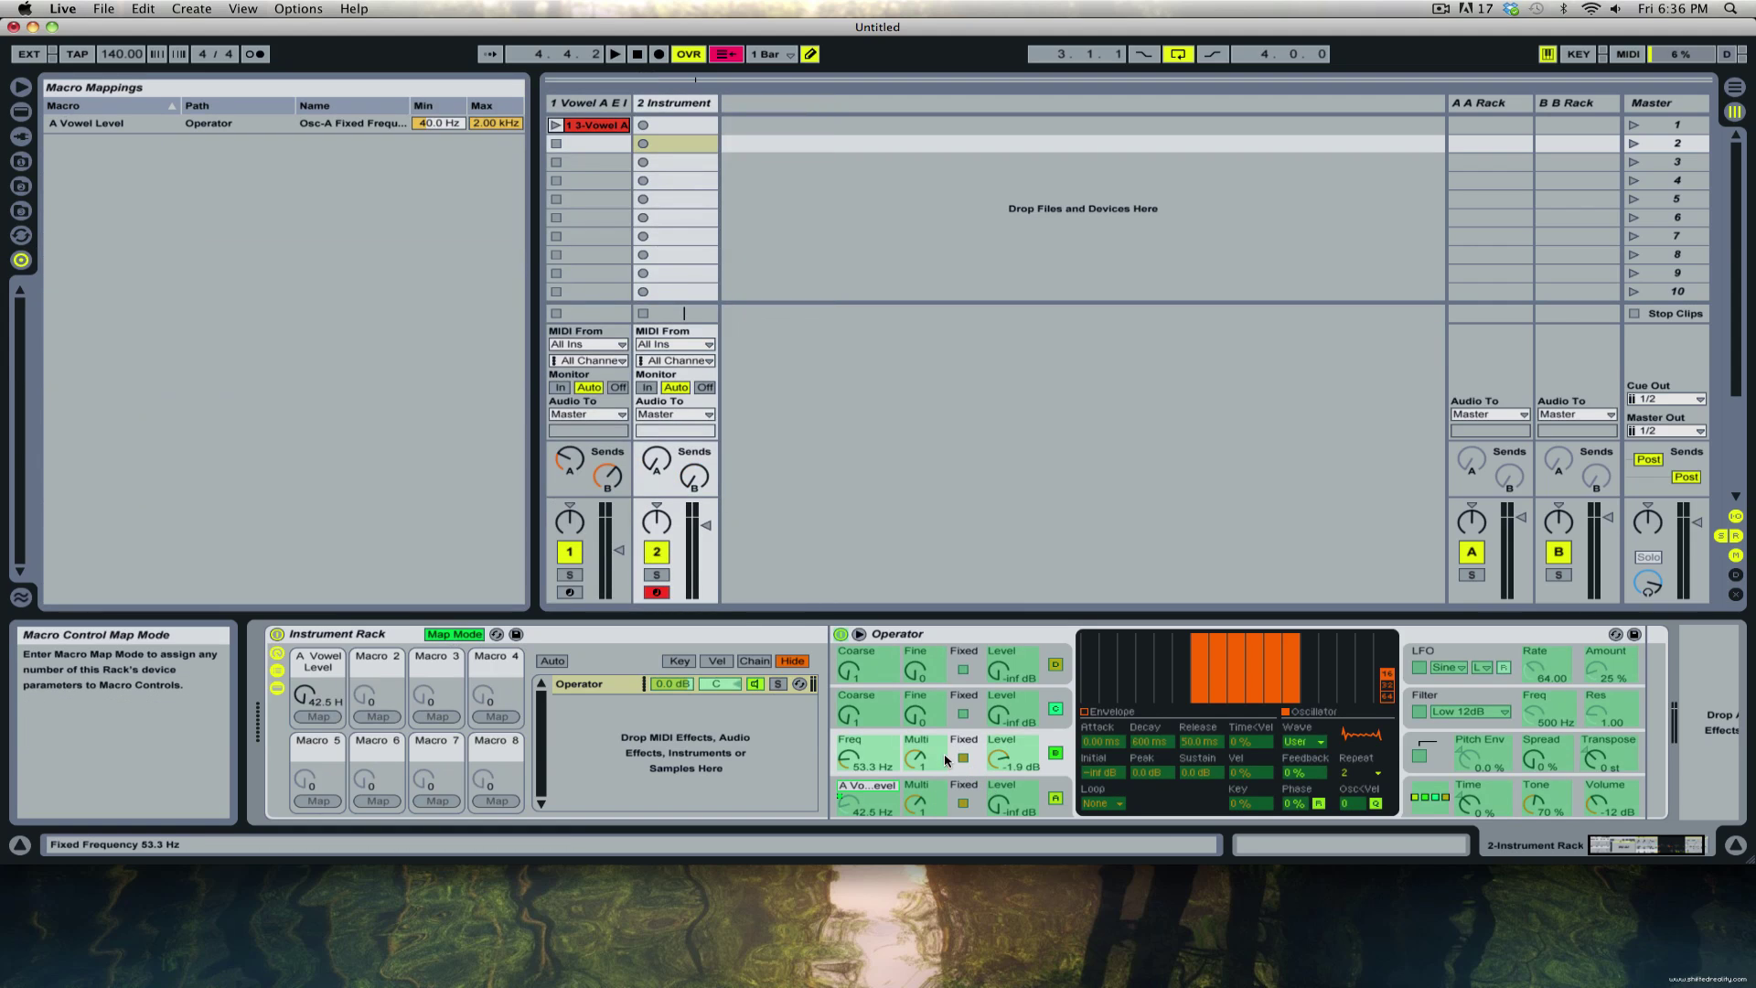
left_click(847, 761)
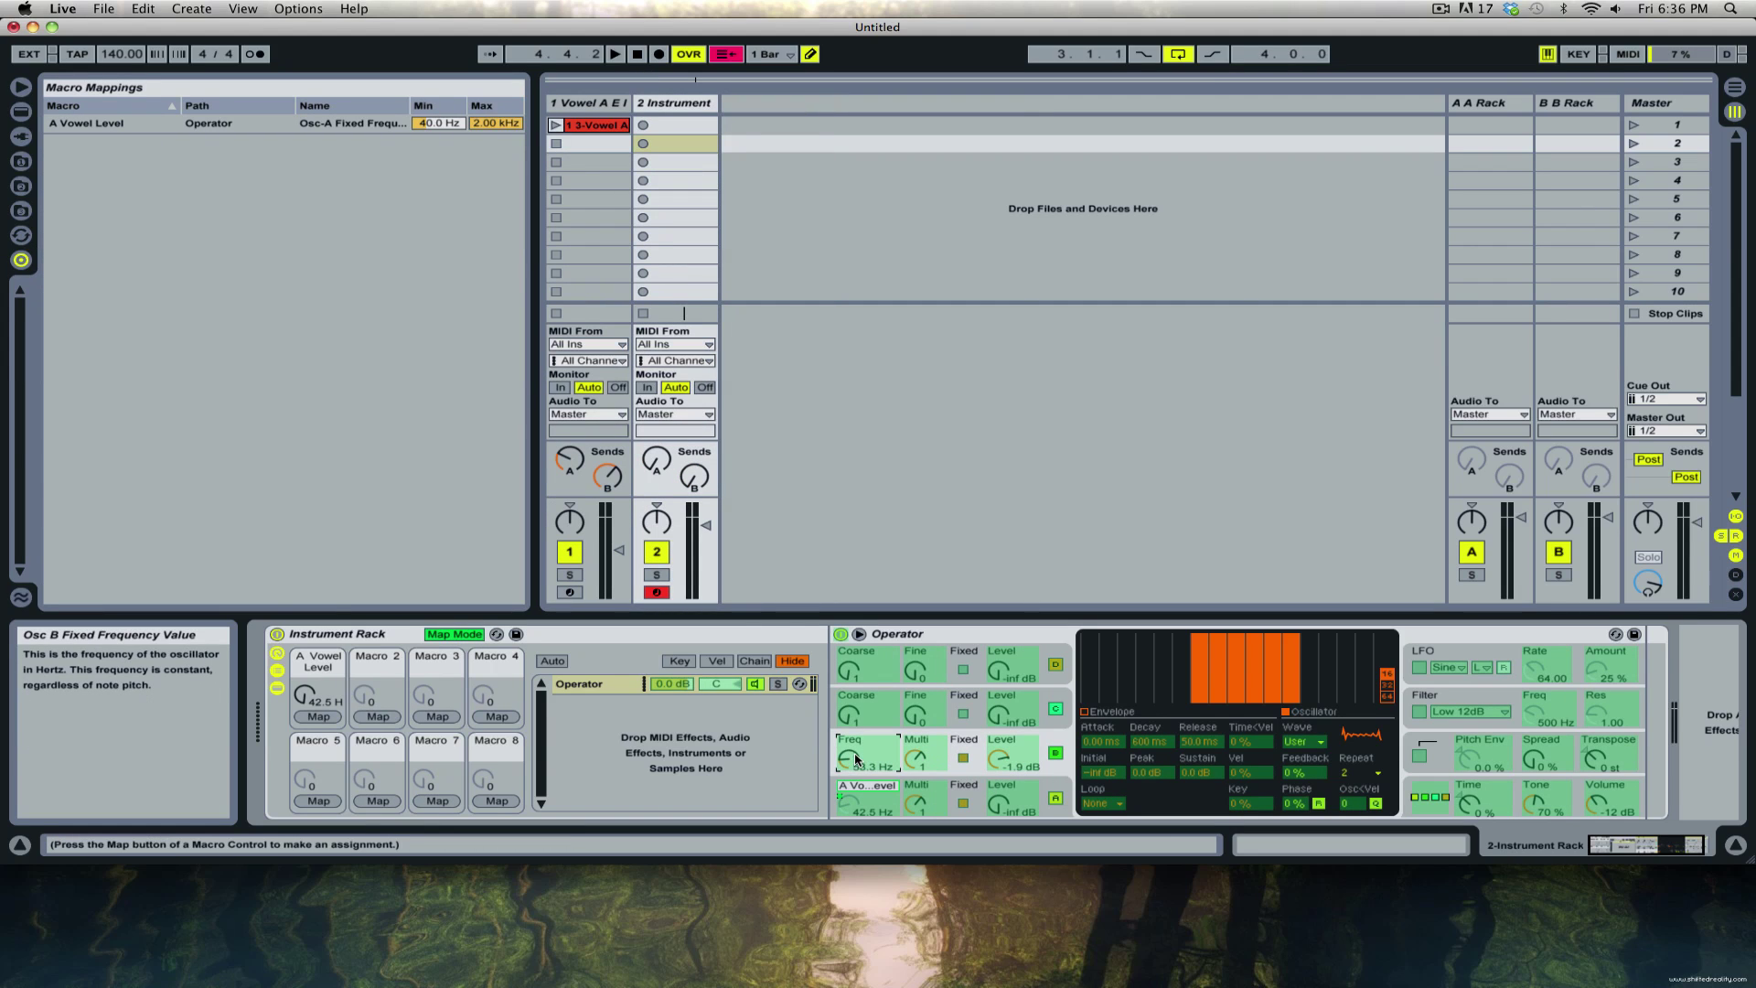
left_click(379, 717)
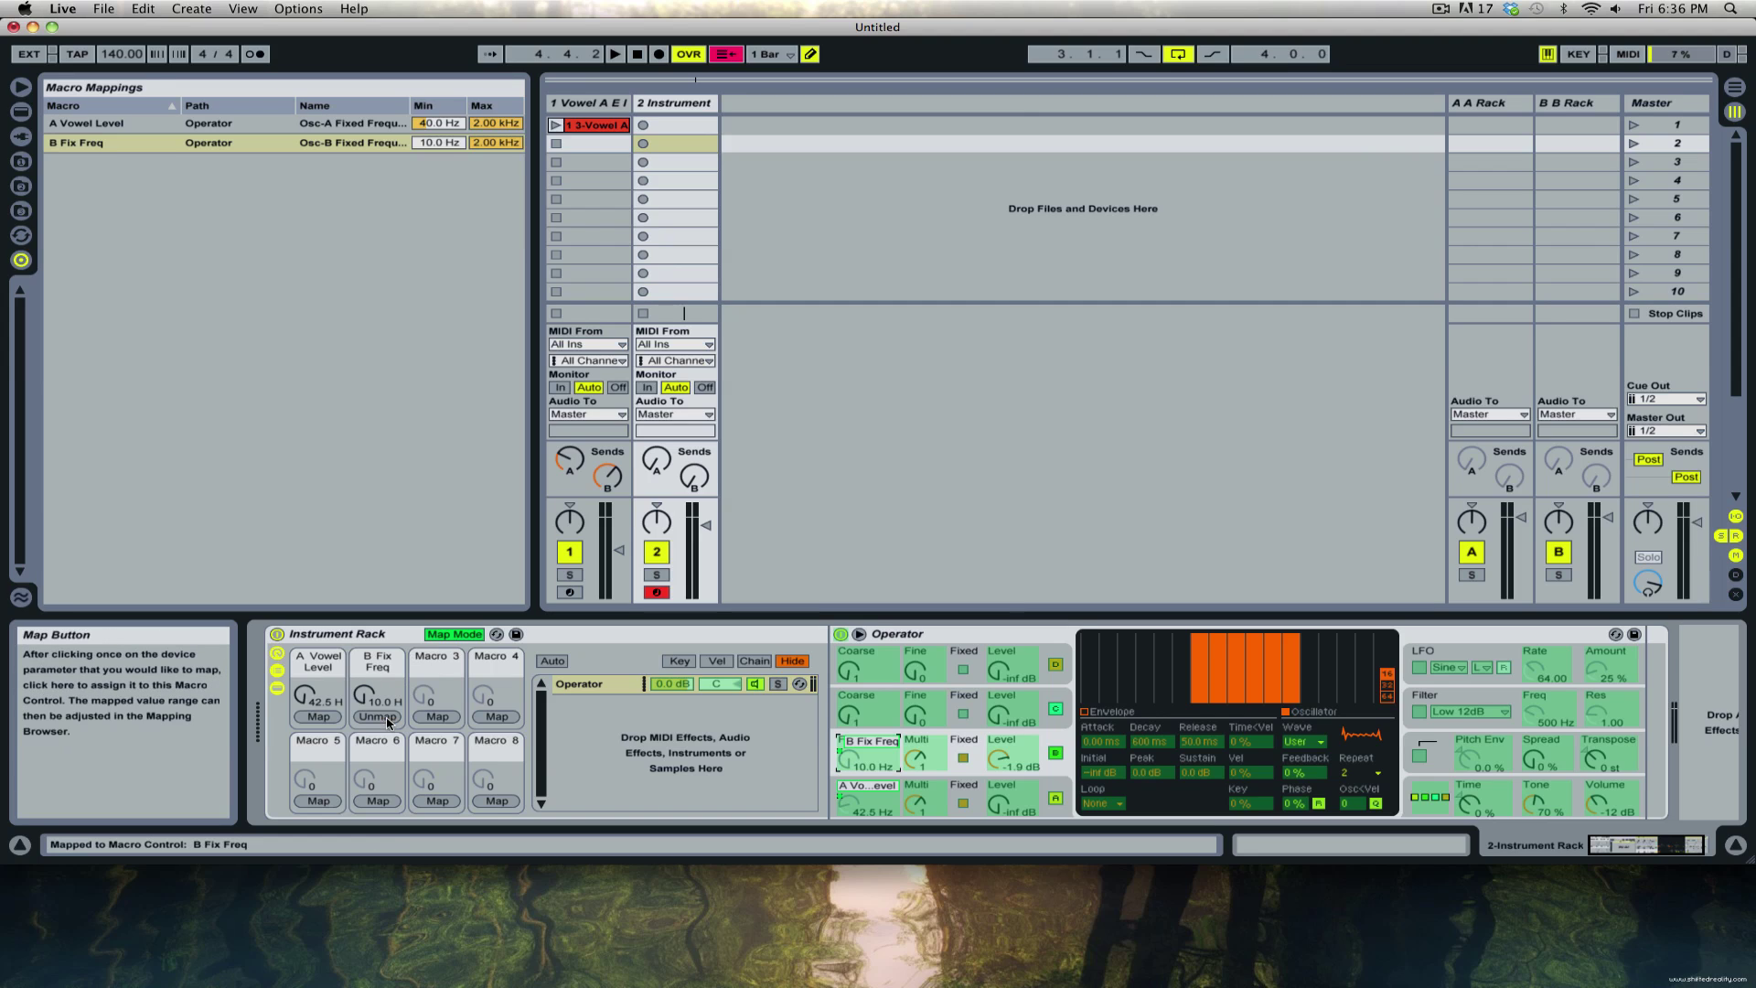
Set the B Fix Freq macro mapping's minimum to 40 Hz.
left_click(384, 668)
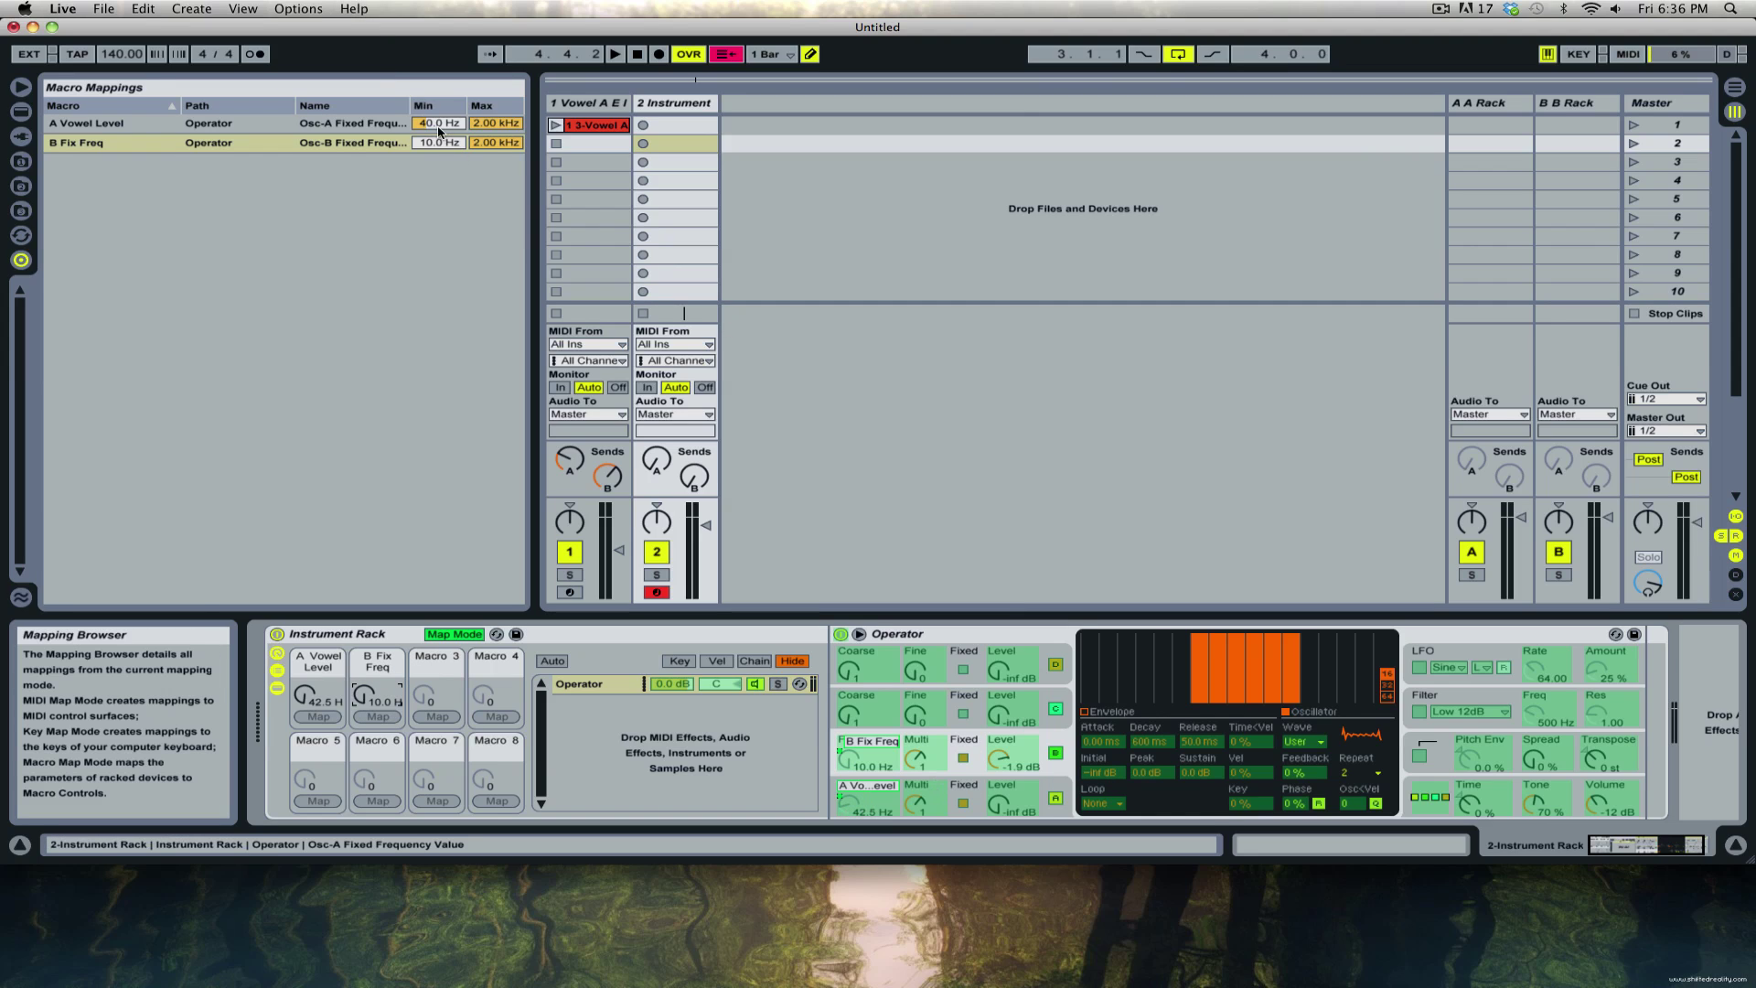
left_click_drag(448, 143, 448, 119)
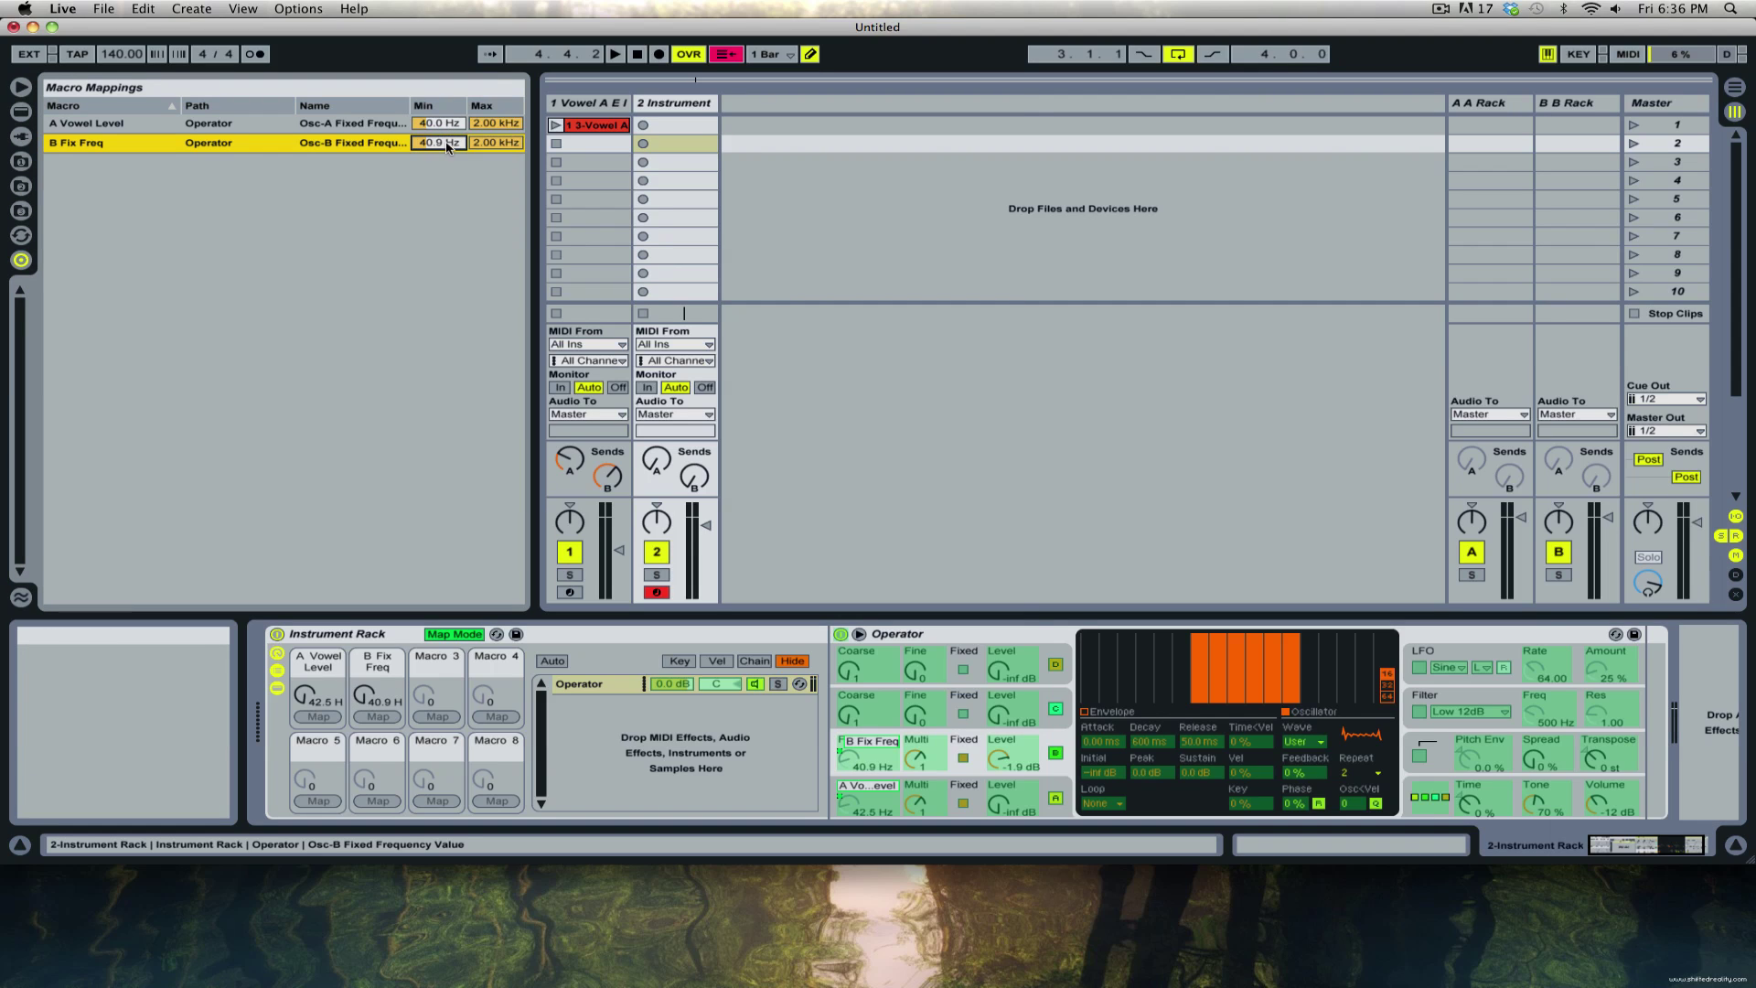
type("40")
key("Return")
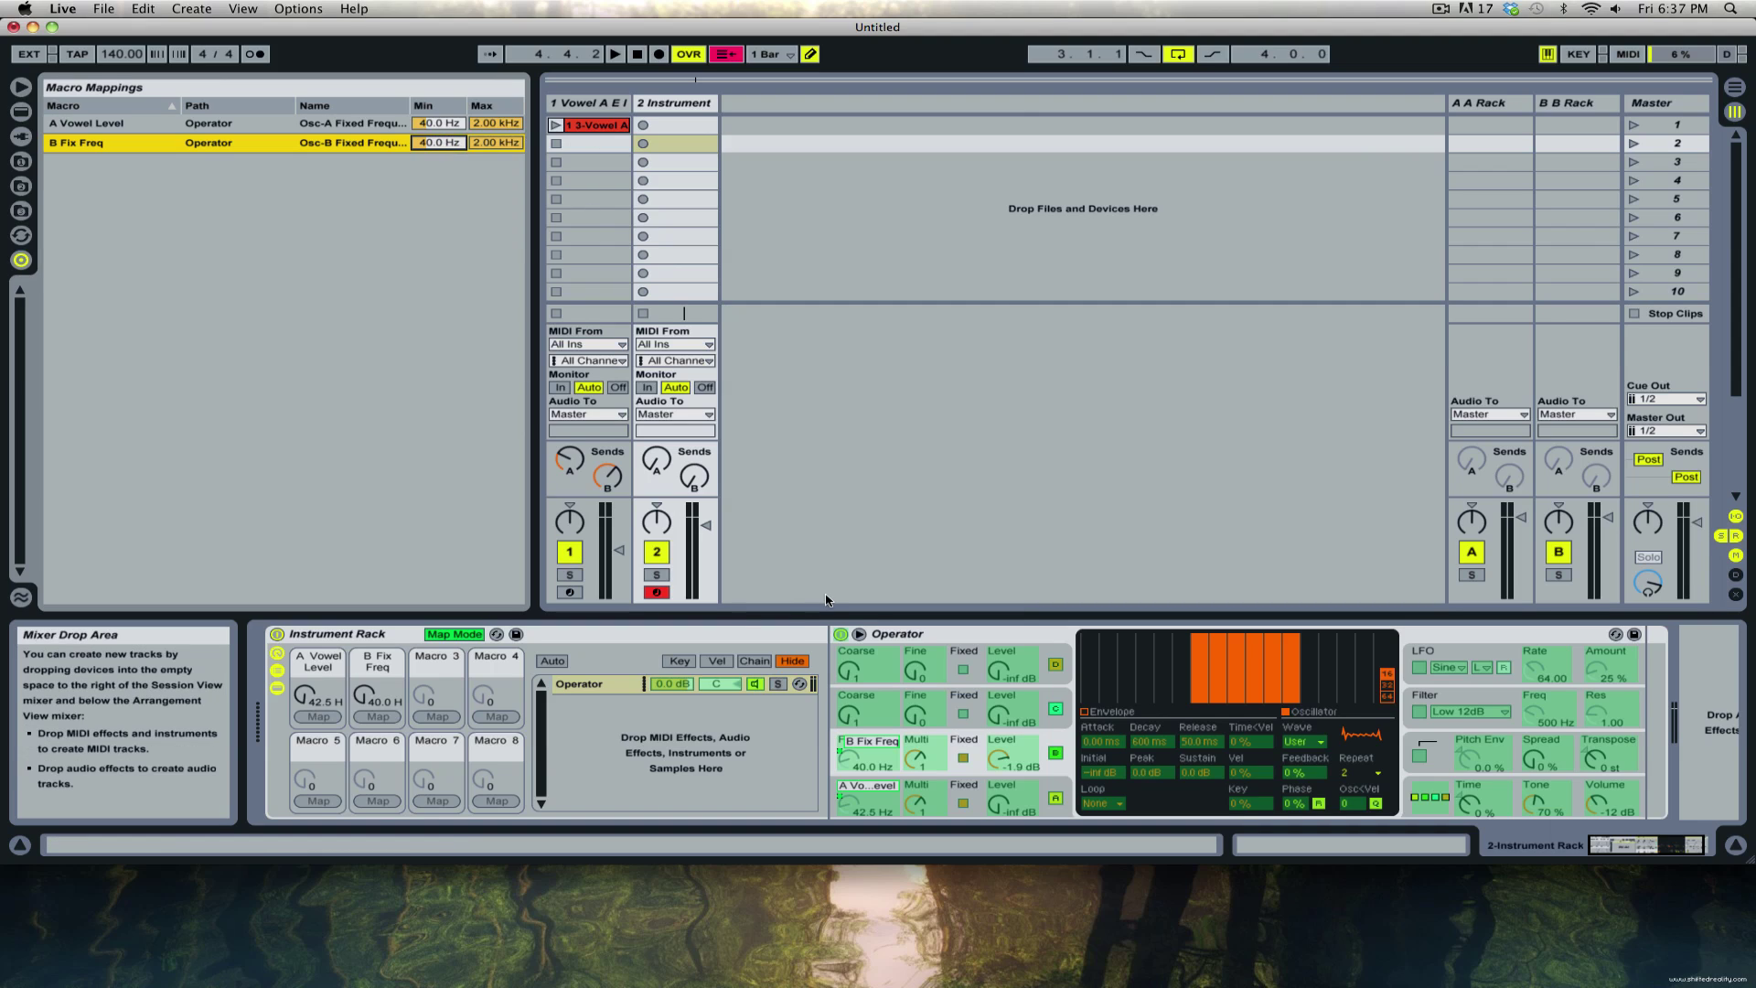
Exit mapping mode, raise the A Vowel Level macro to 129 Hz, and silence oscillator B.
left_click(455, 634)
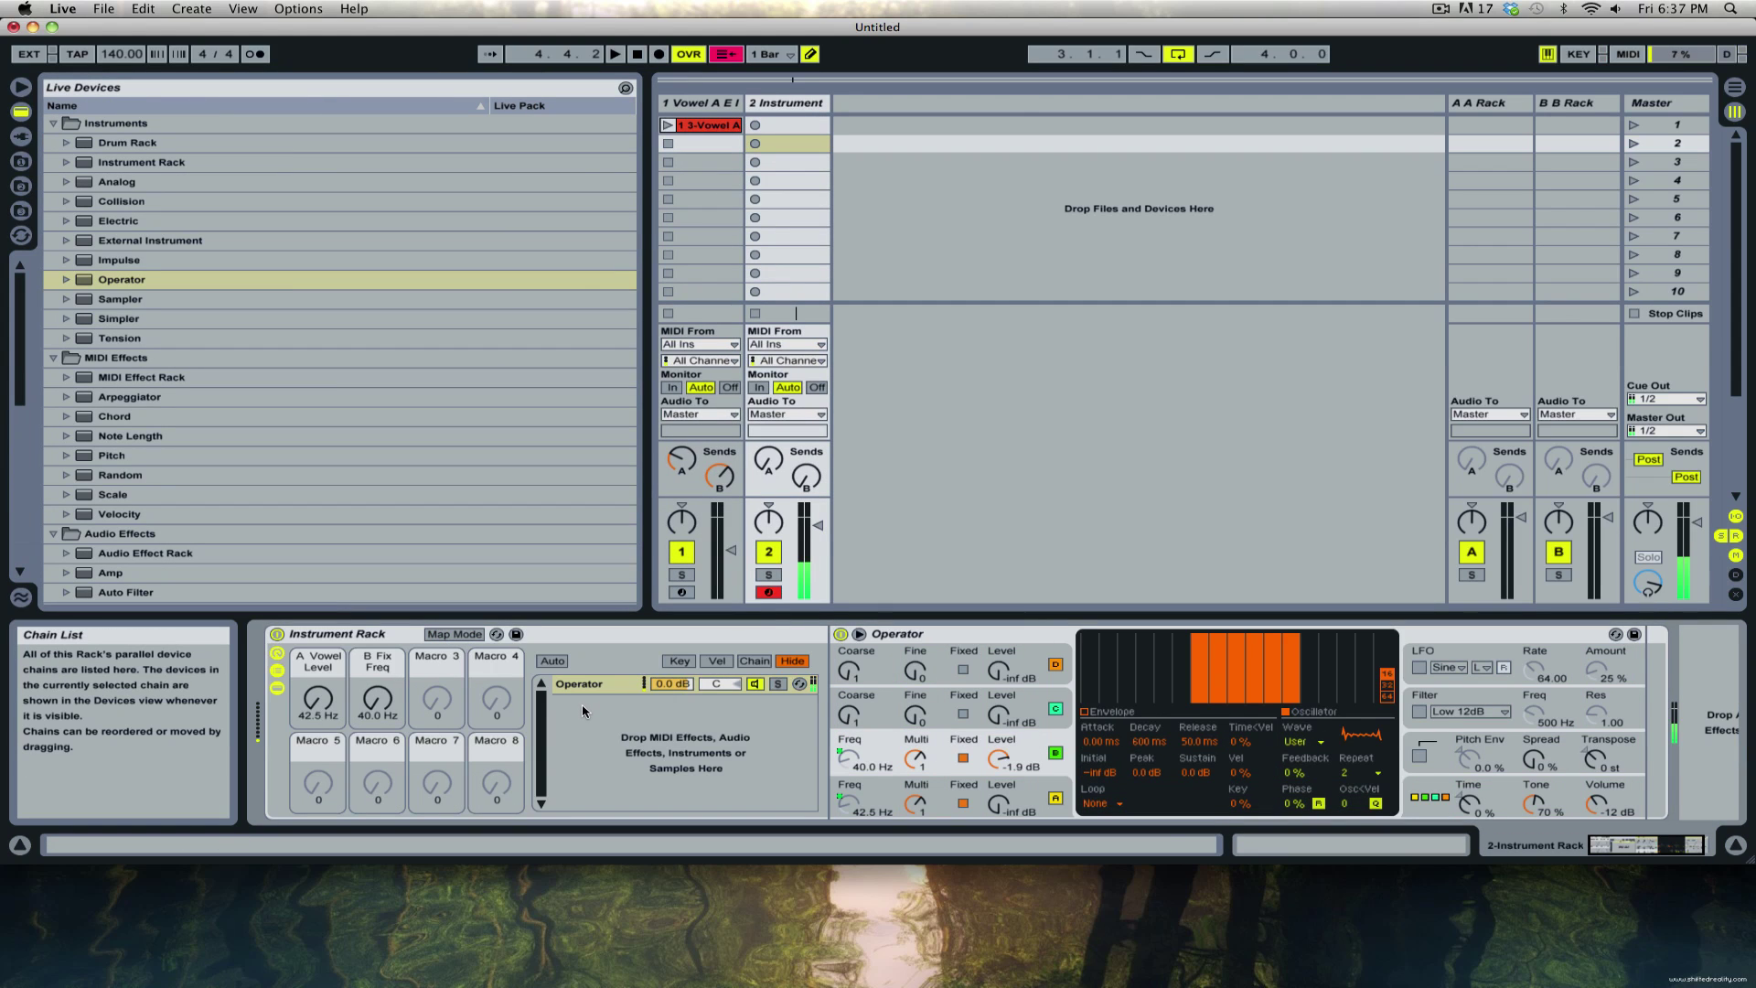
left_click_drag(321, 709, 376, 744)
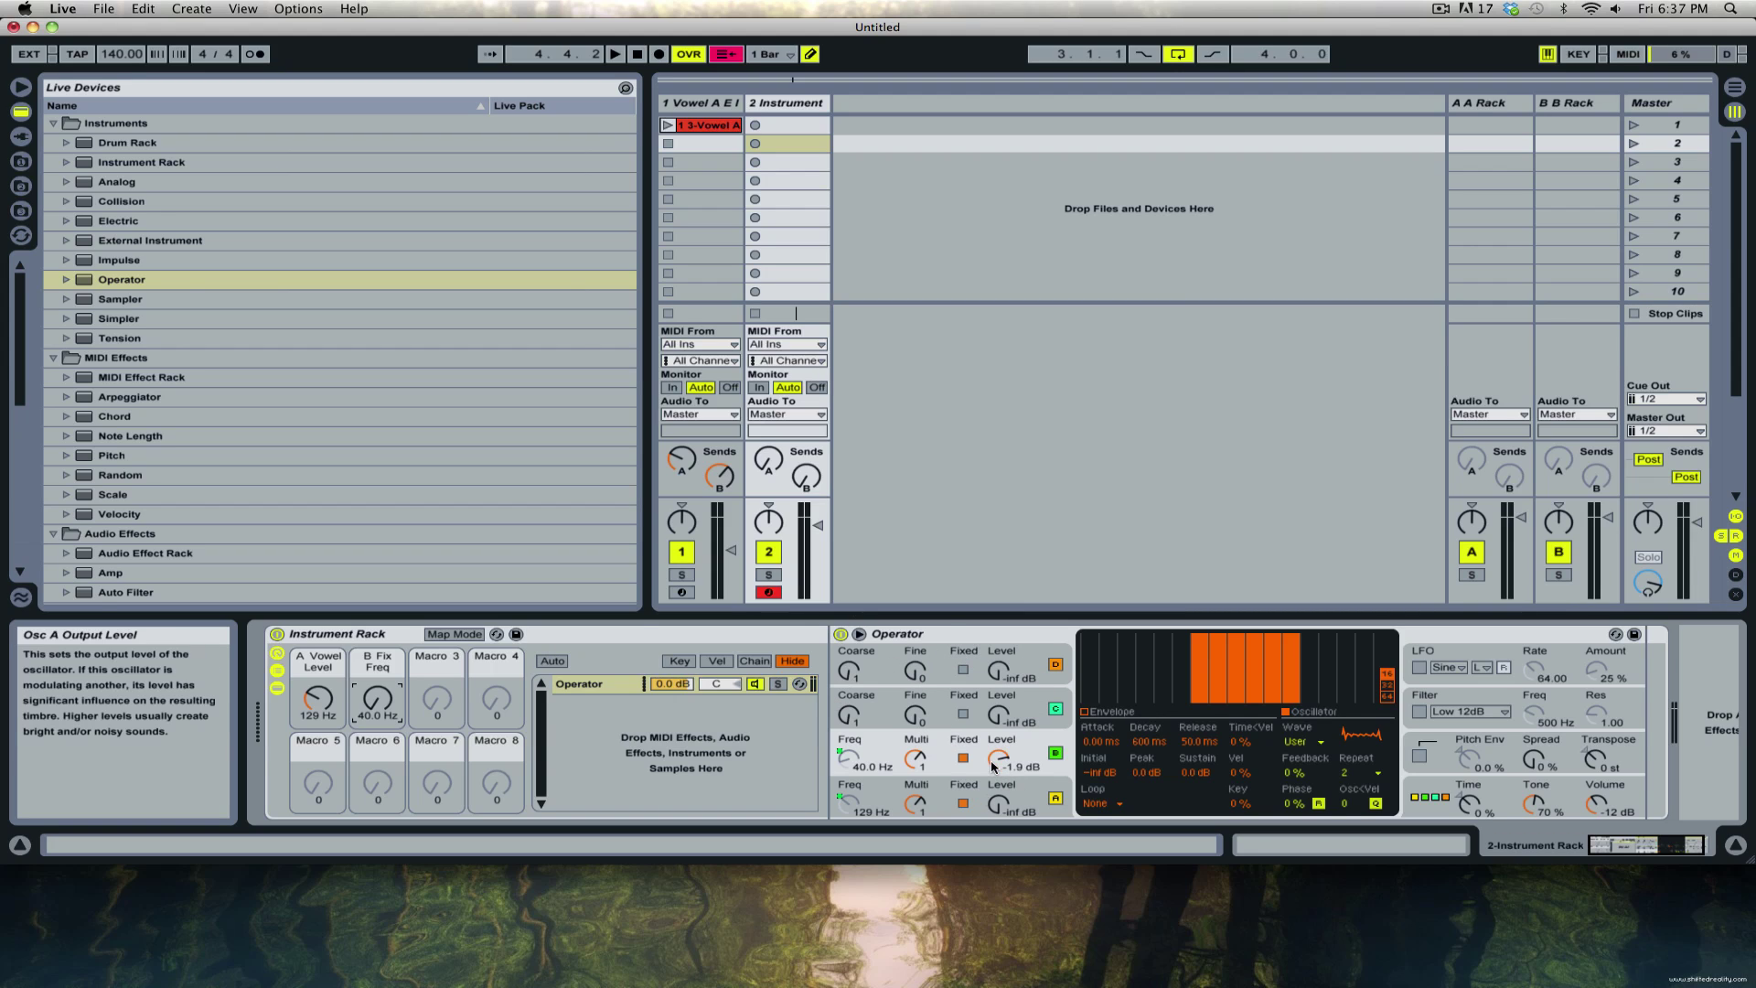
left_click_drag(1001, 762, 1001, 809)
left_click_drag(1646, 845, 1651, 845)
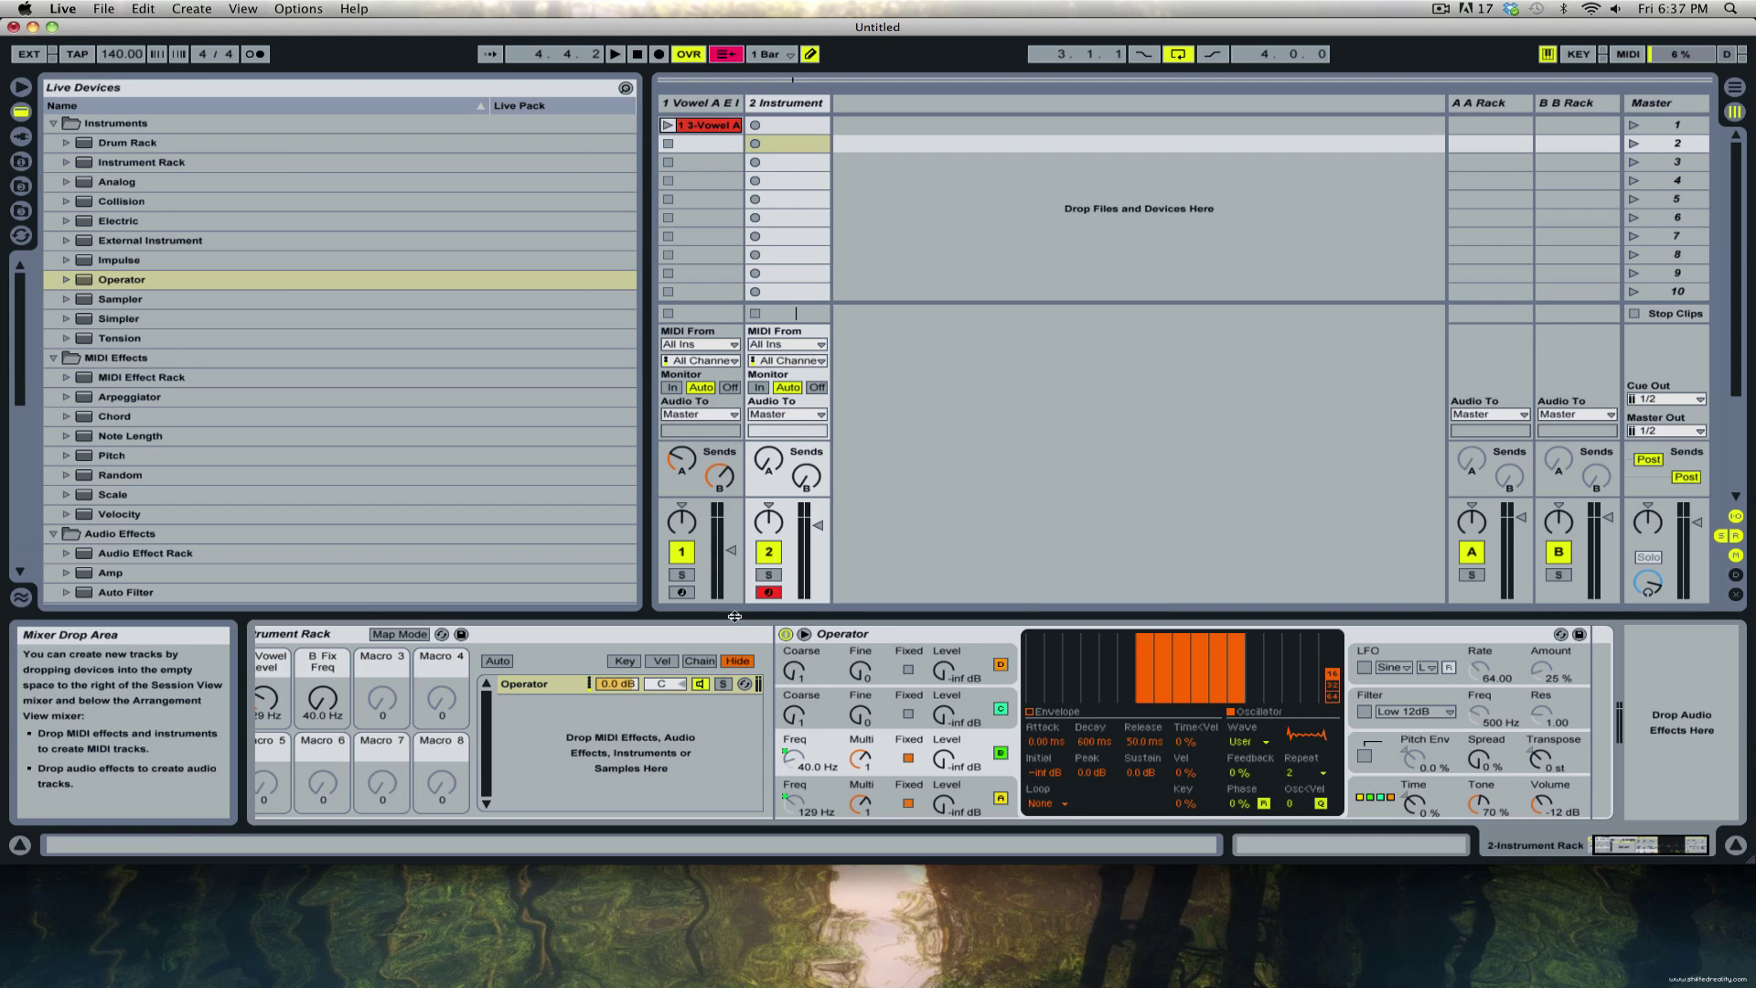
mouse_move(943, 760)
left_mouse_down()
mouse_move(943, 736)
mouse_move(942, 762)
left_mouse_up()
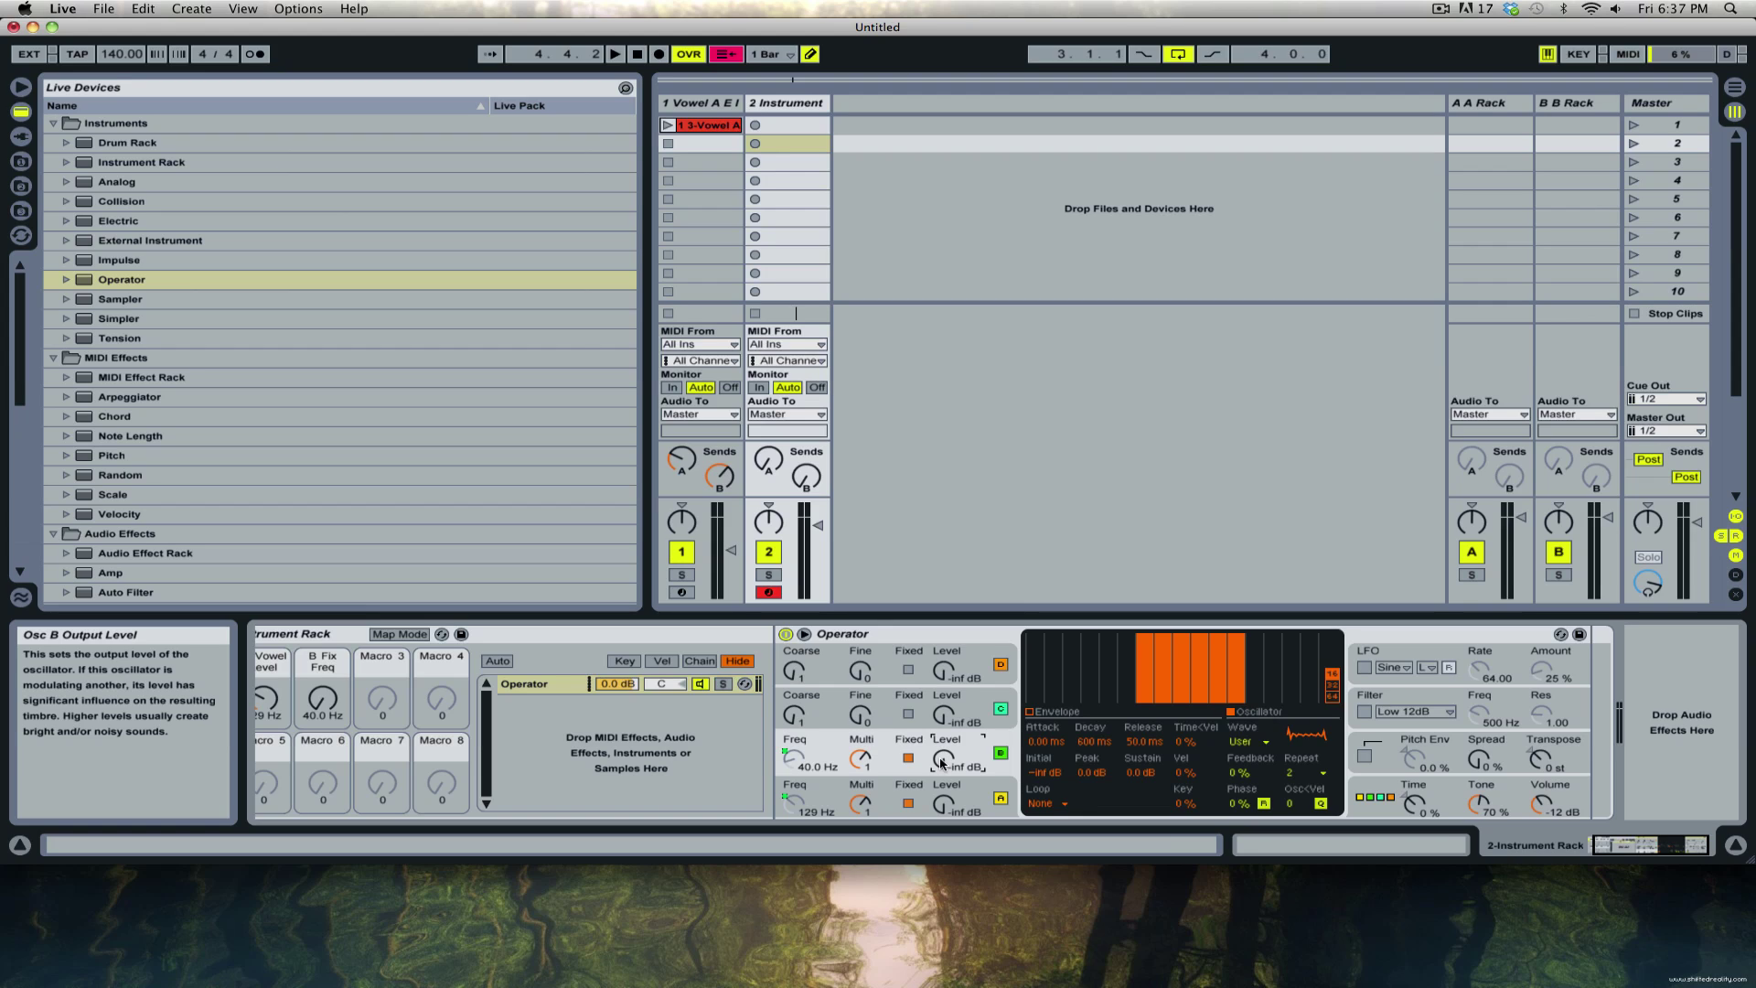
Hand-draw oscillator C's waveform with five full-height partials and remove the fundamental.
left_click(976, 707)
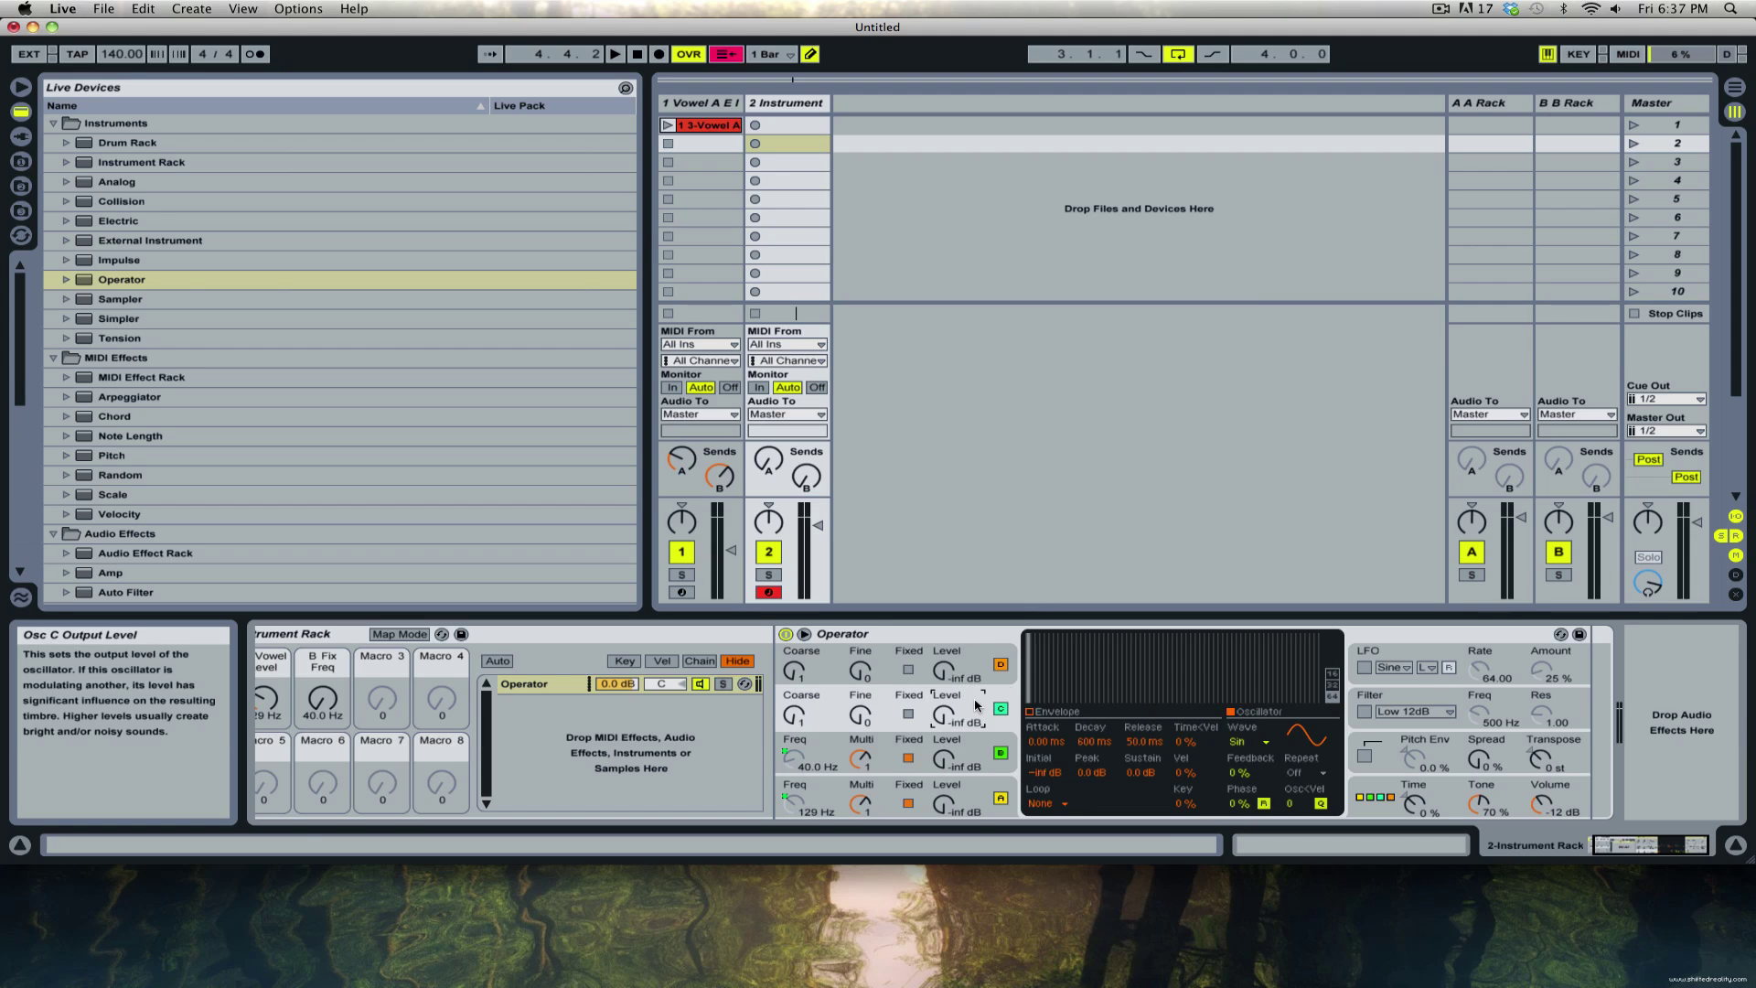
left_click(1334, 690)
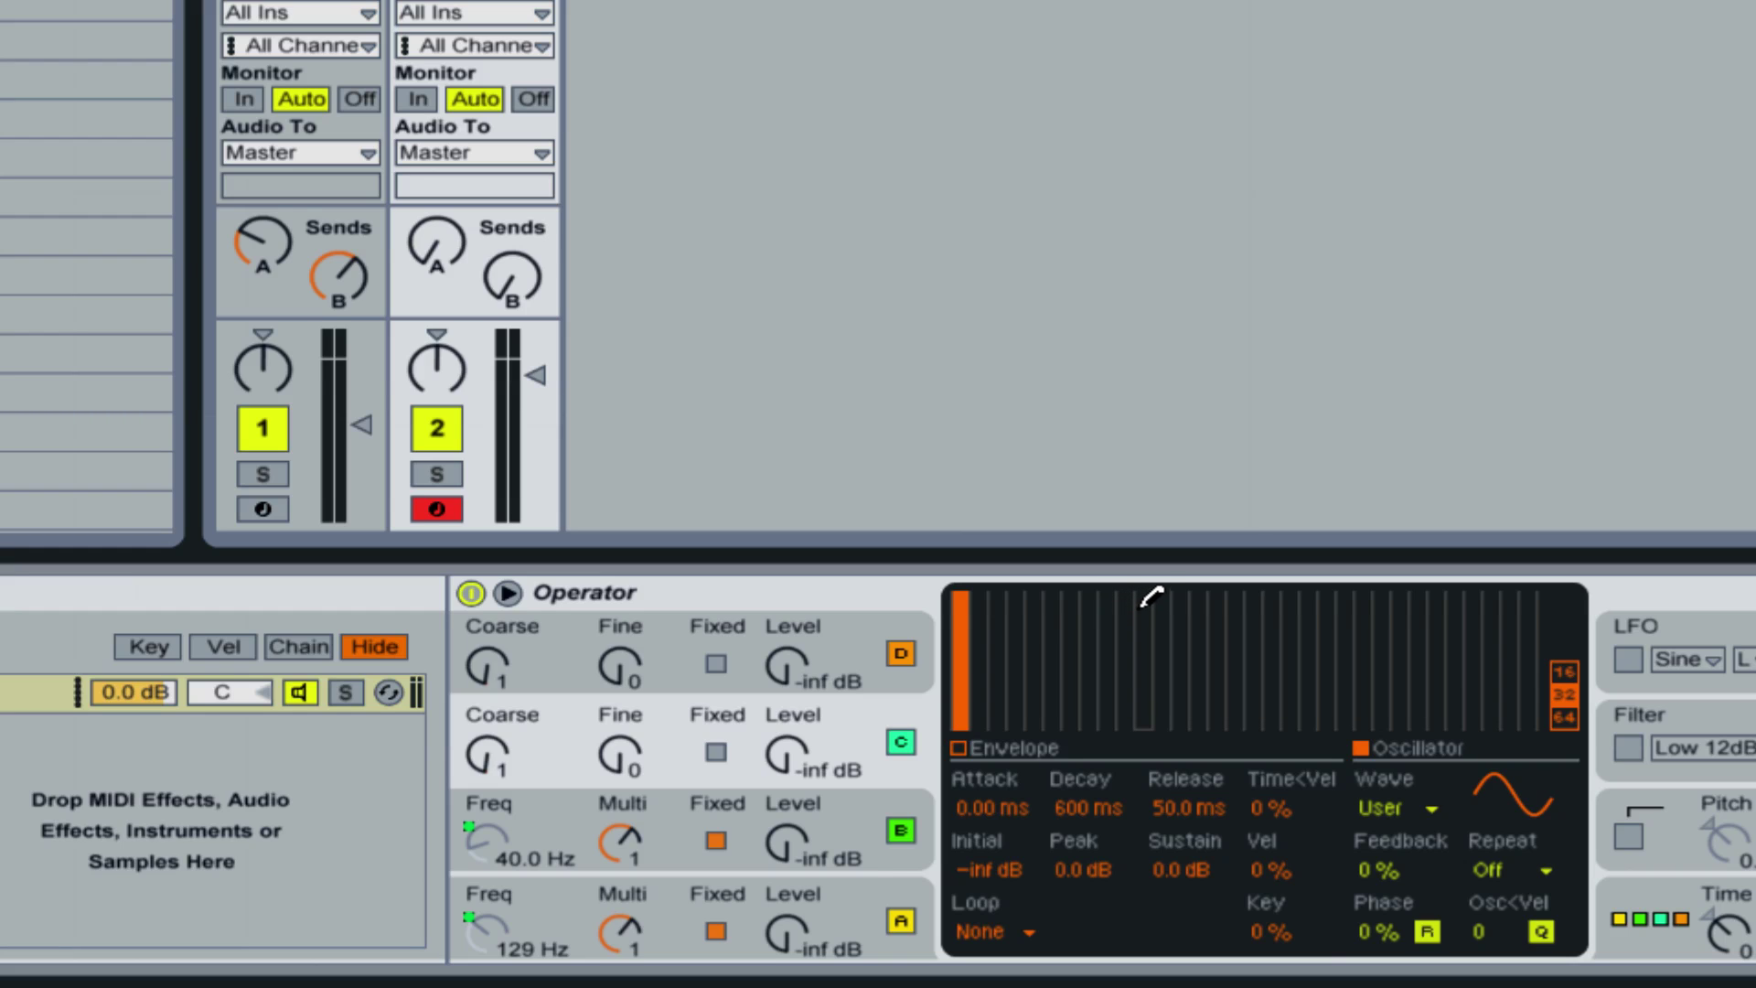
left_click(1162, 595)
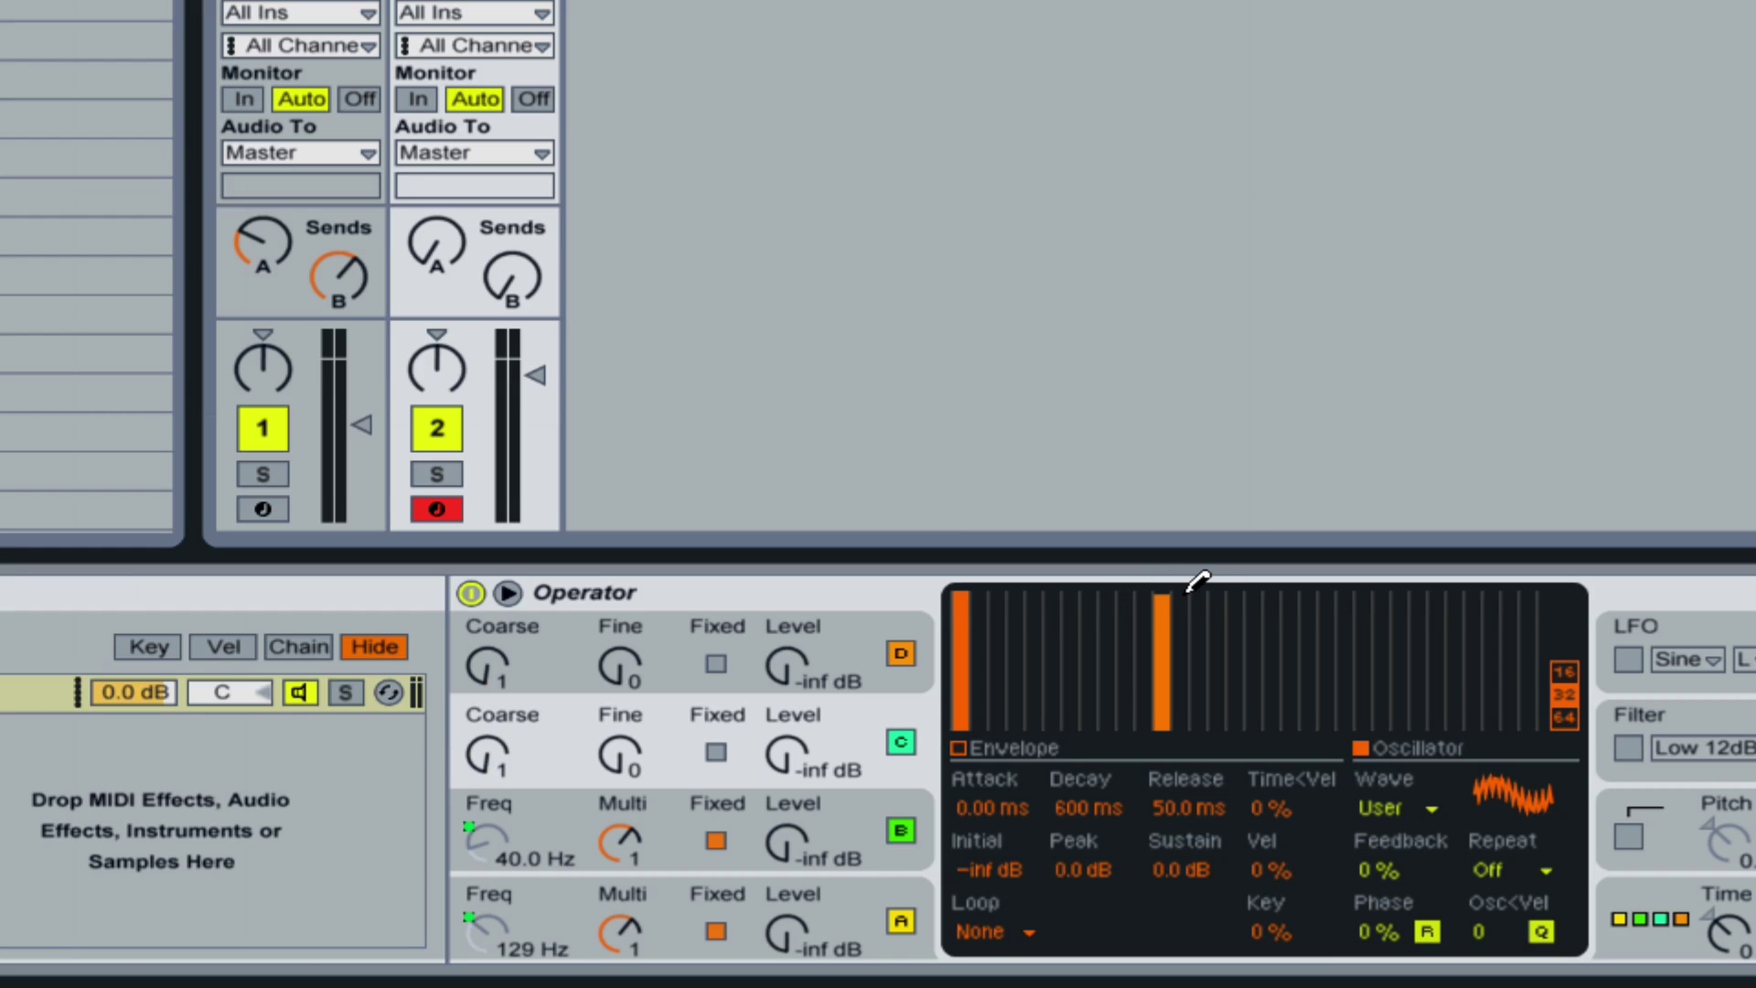
left_click(1180, 594)
left_click(1198, 594)
left_click(1217, 593)
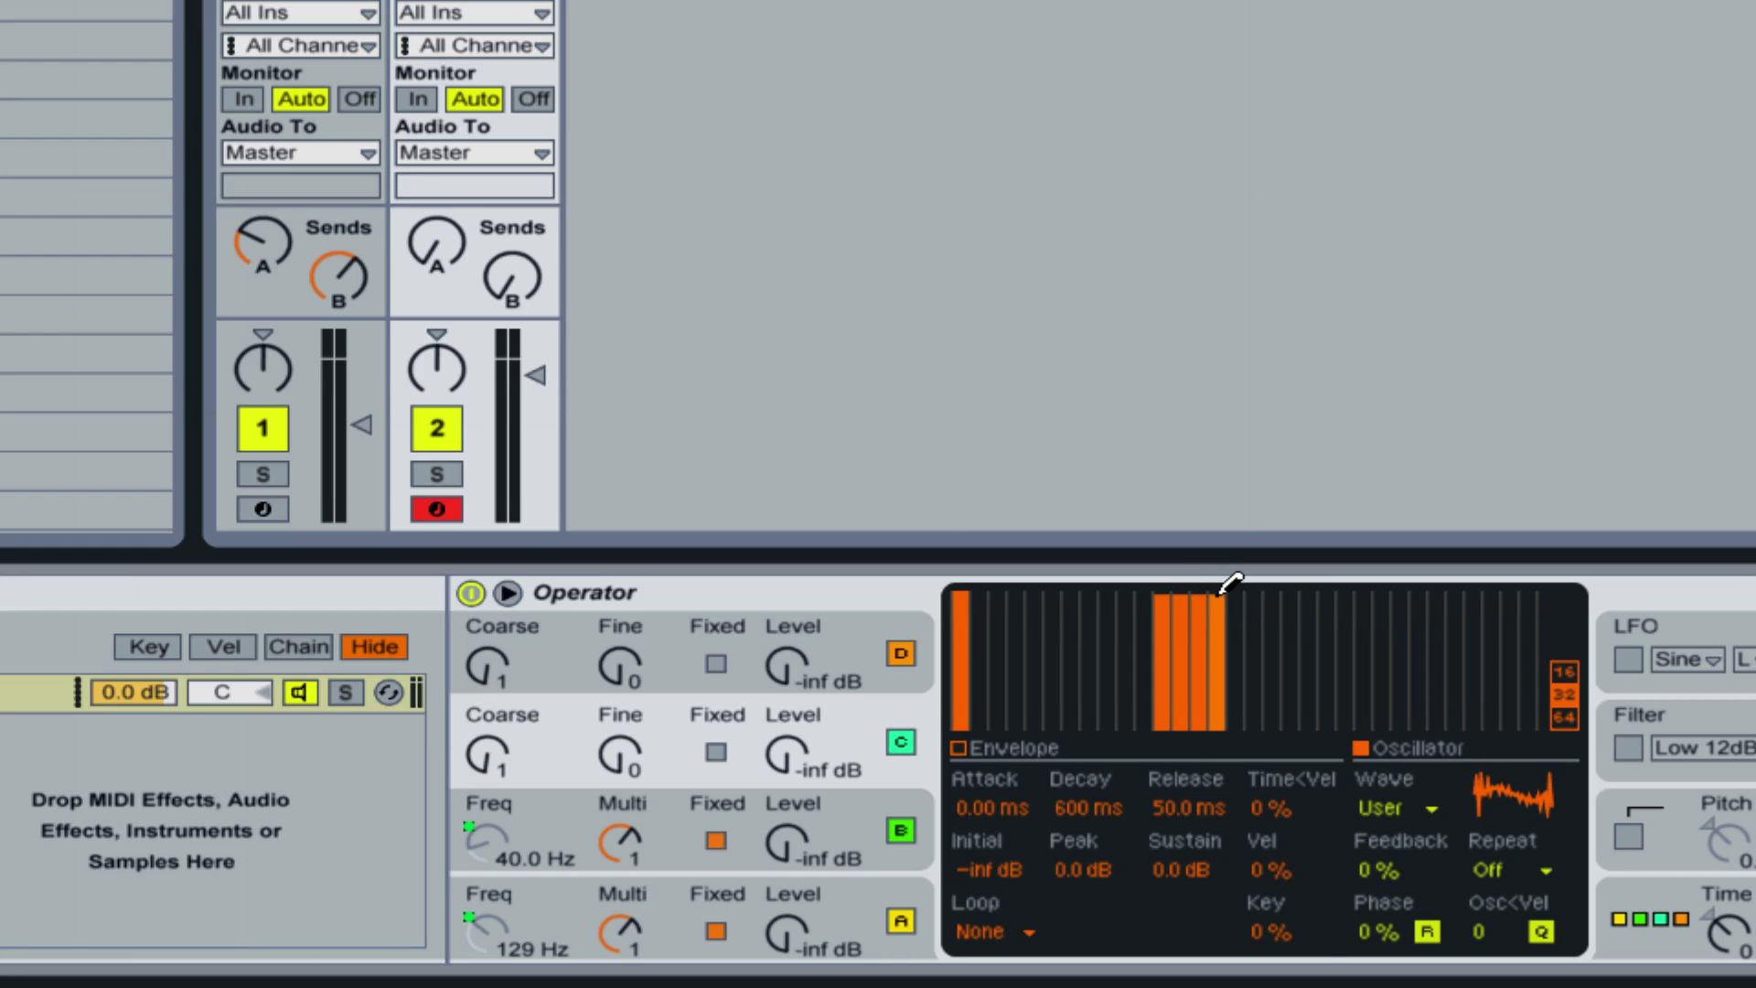
left_click(1235, 593)
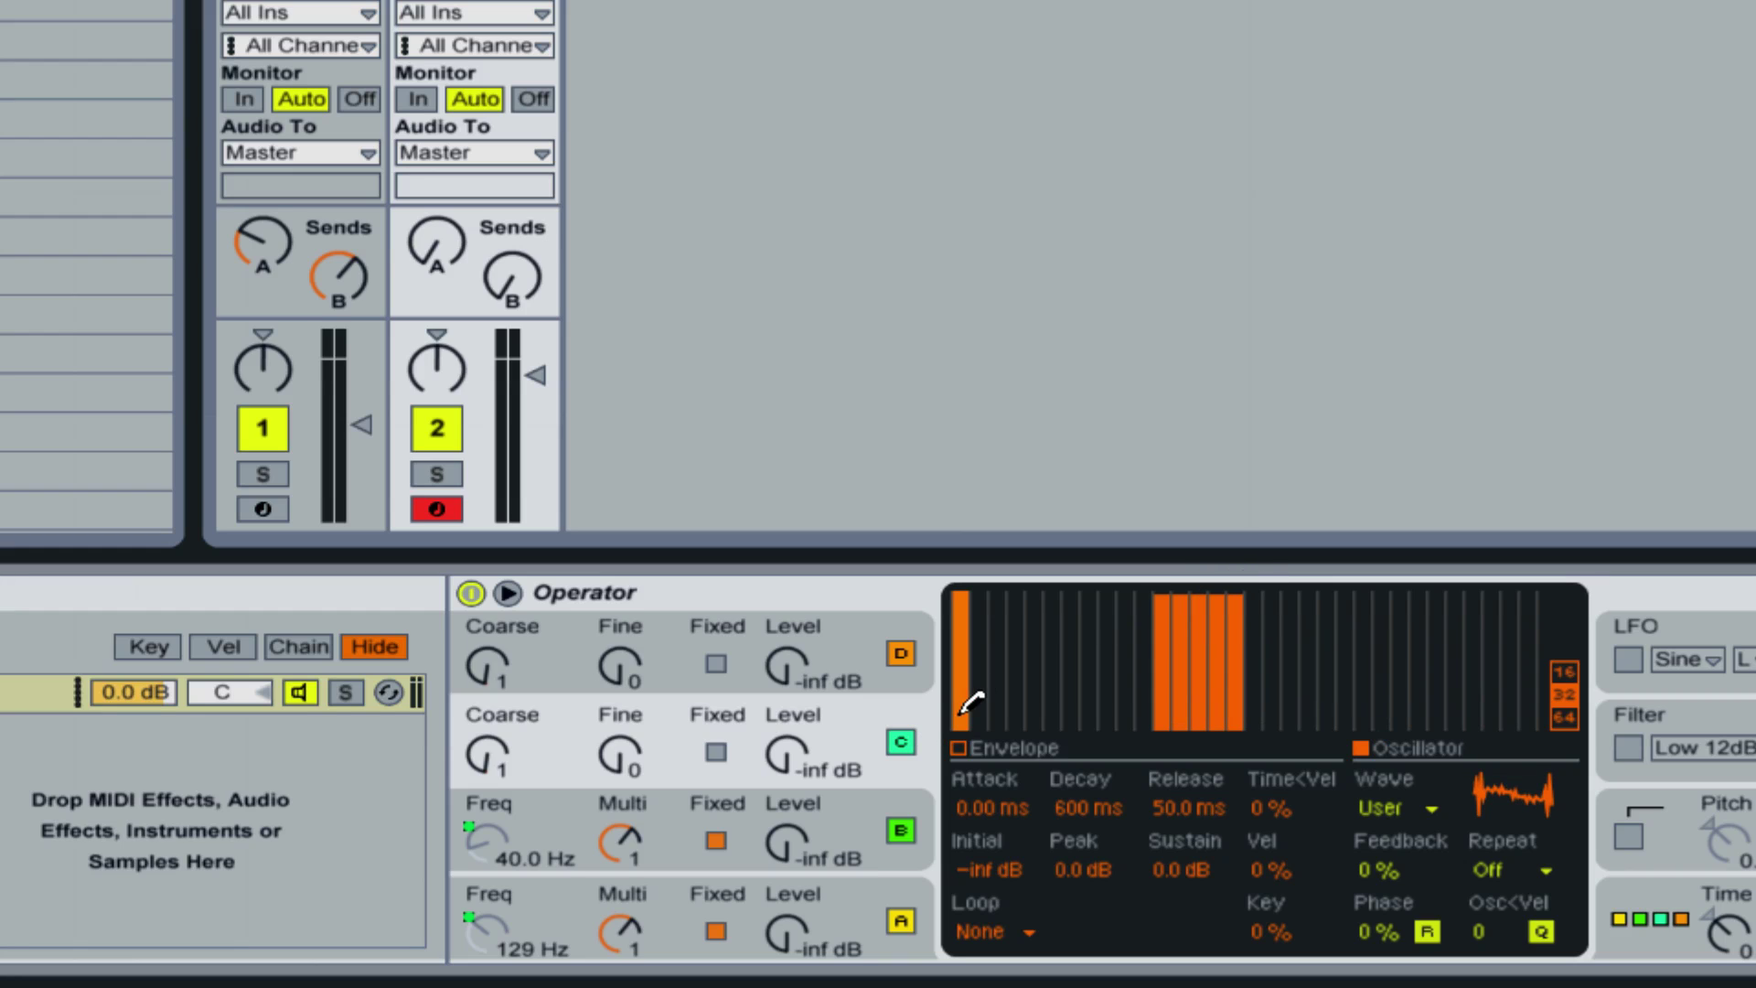
left_click_drag(968, 718, 971, 778)
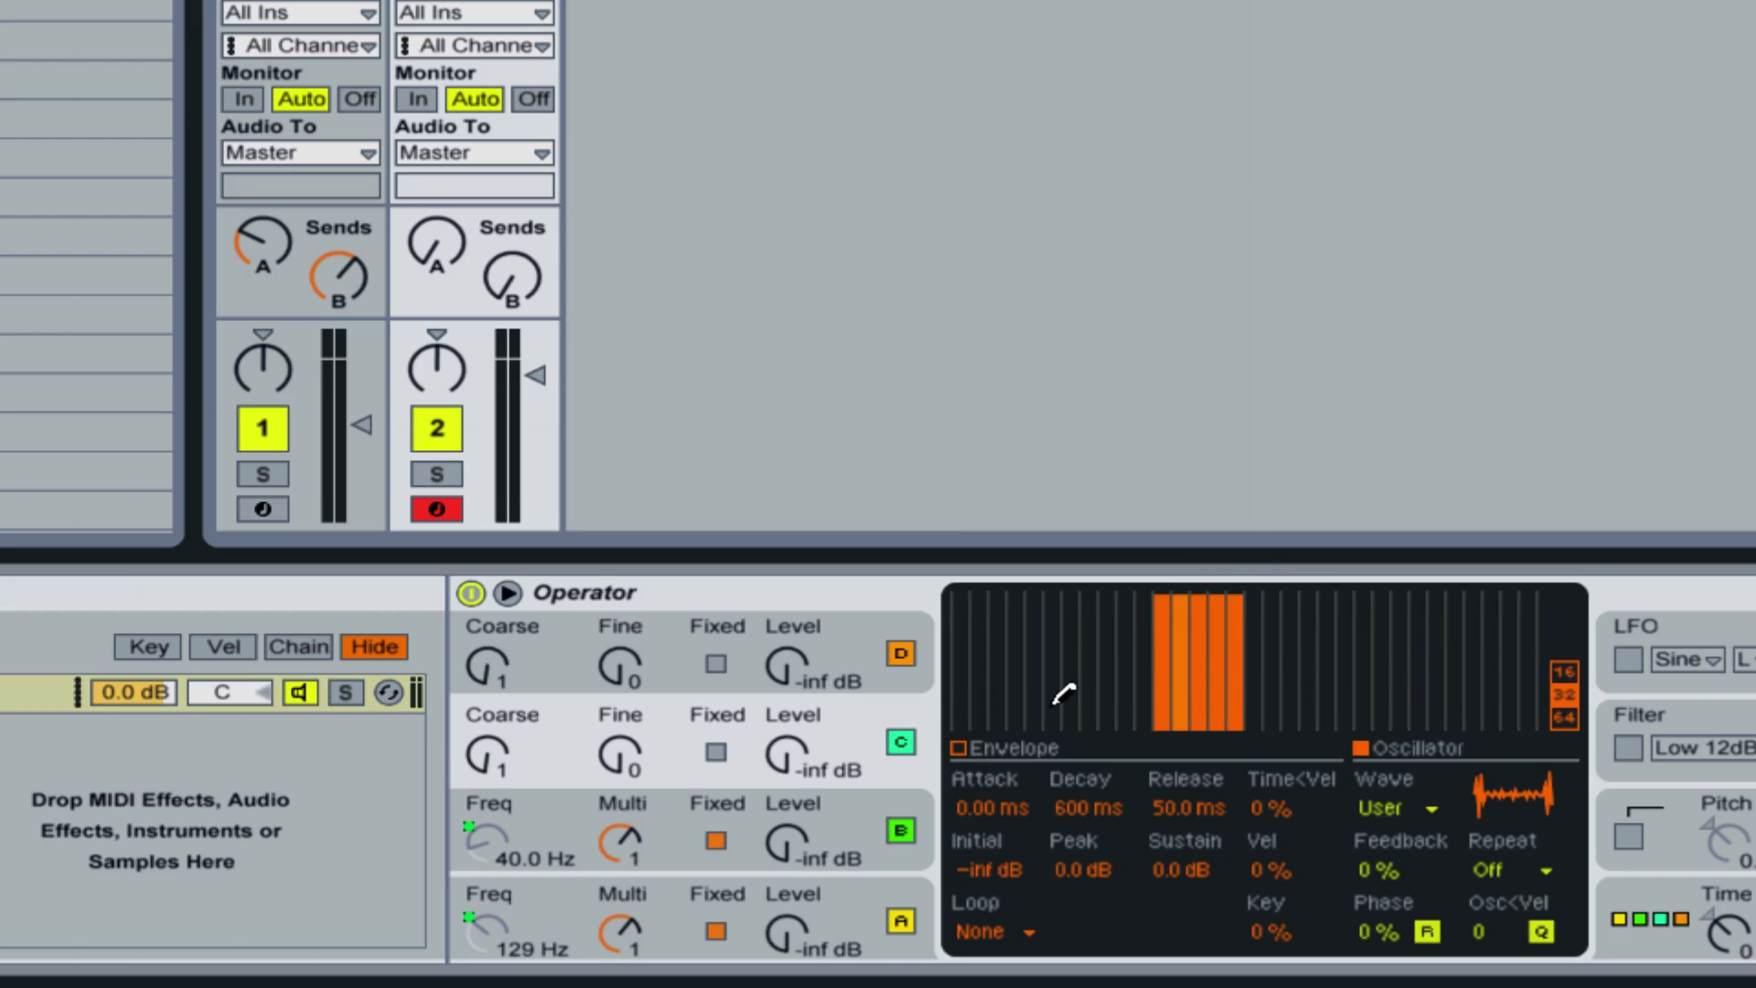
Make oscillator C play a fixed 100 Hz with its envelope Repeat set to 4.
left_click(716, 750)
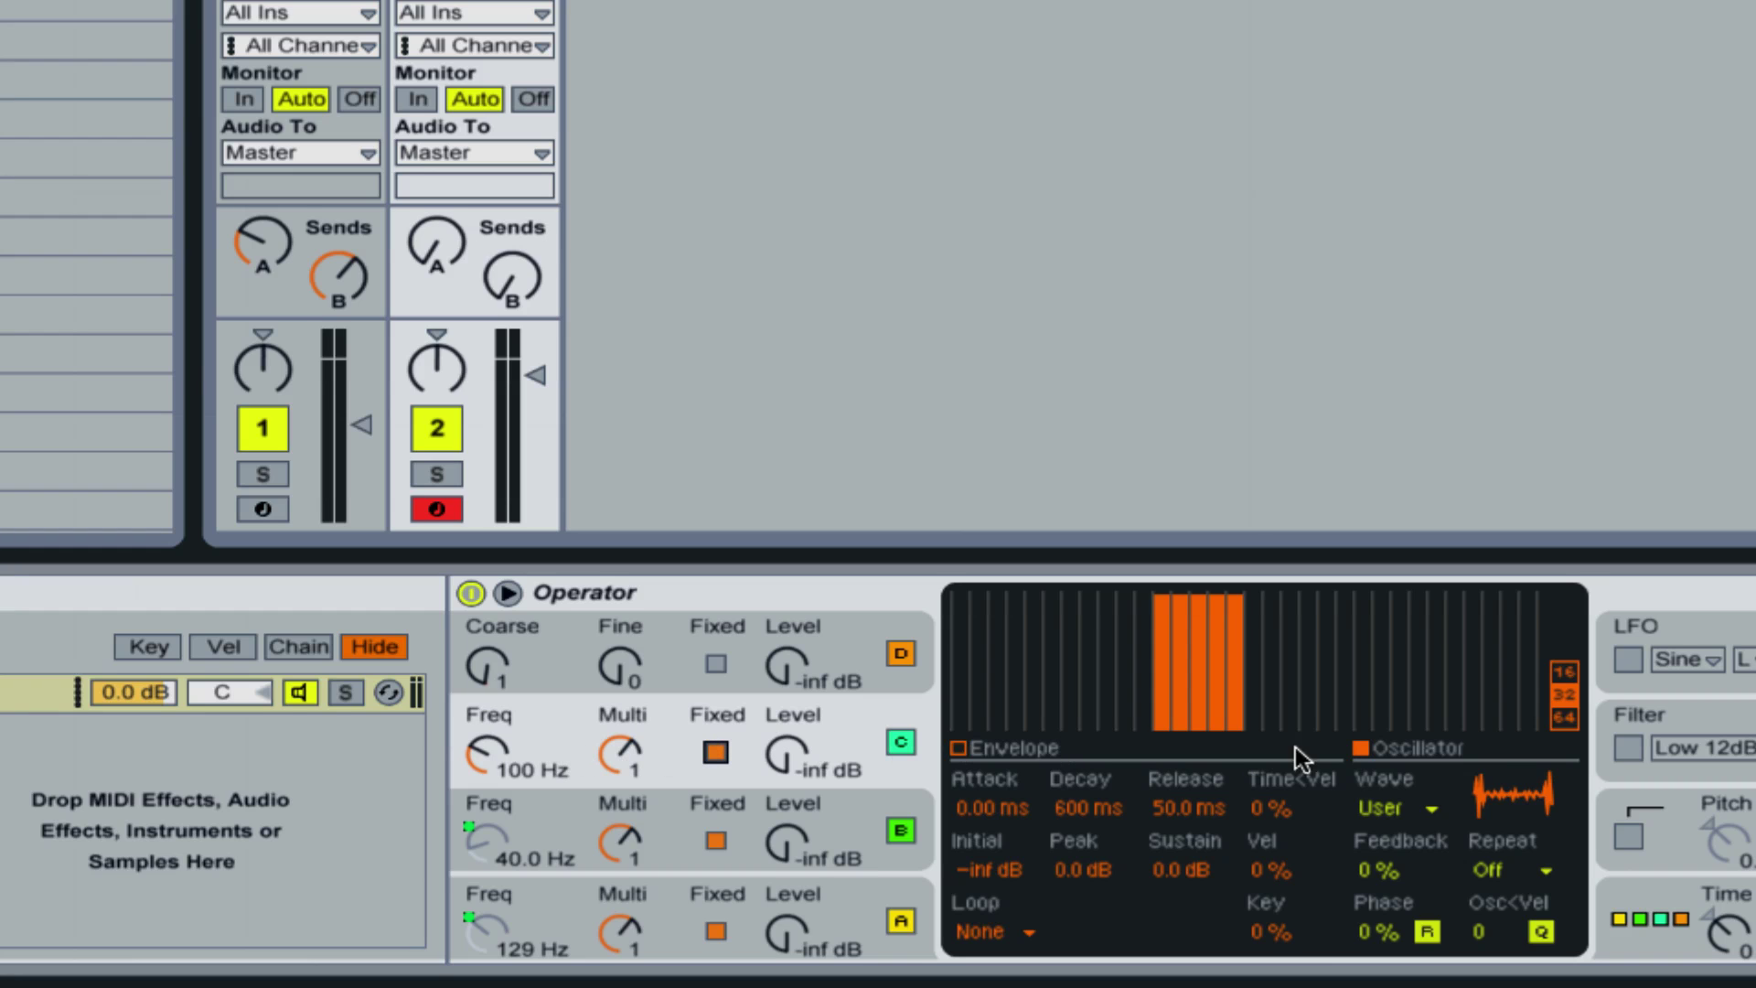
left_click(1498, 865)
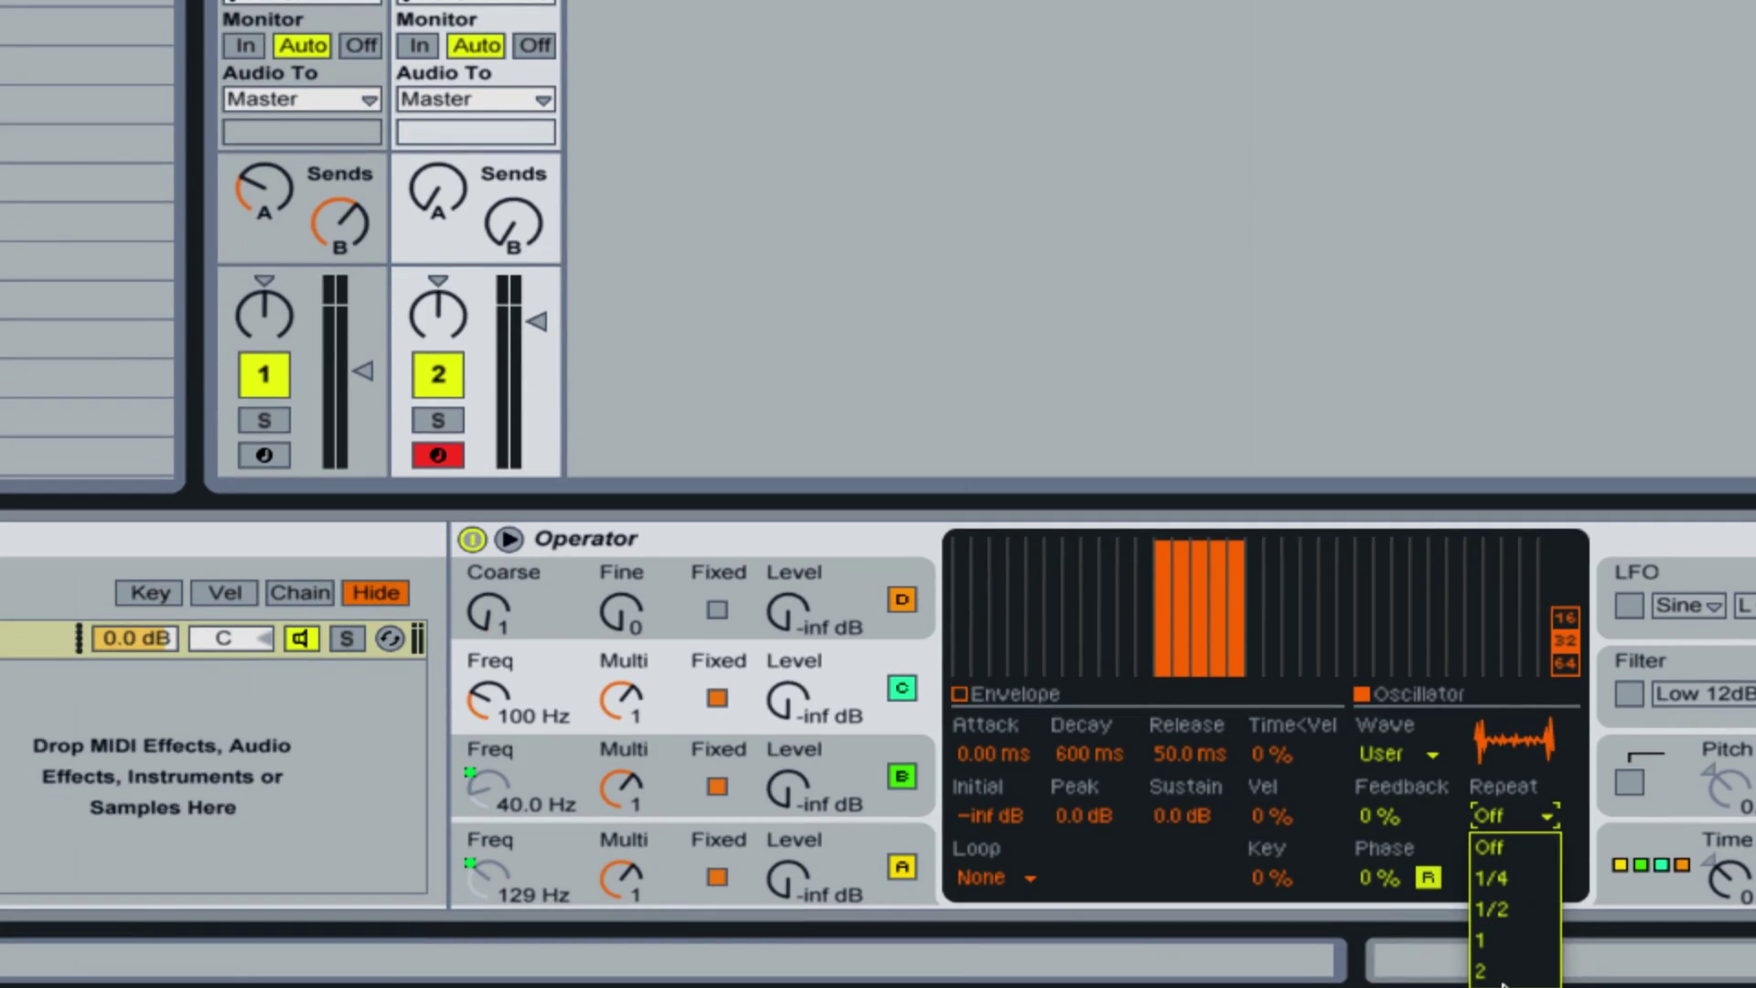
left_click(1494, 940)
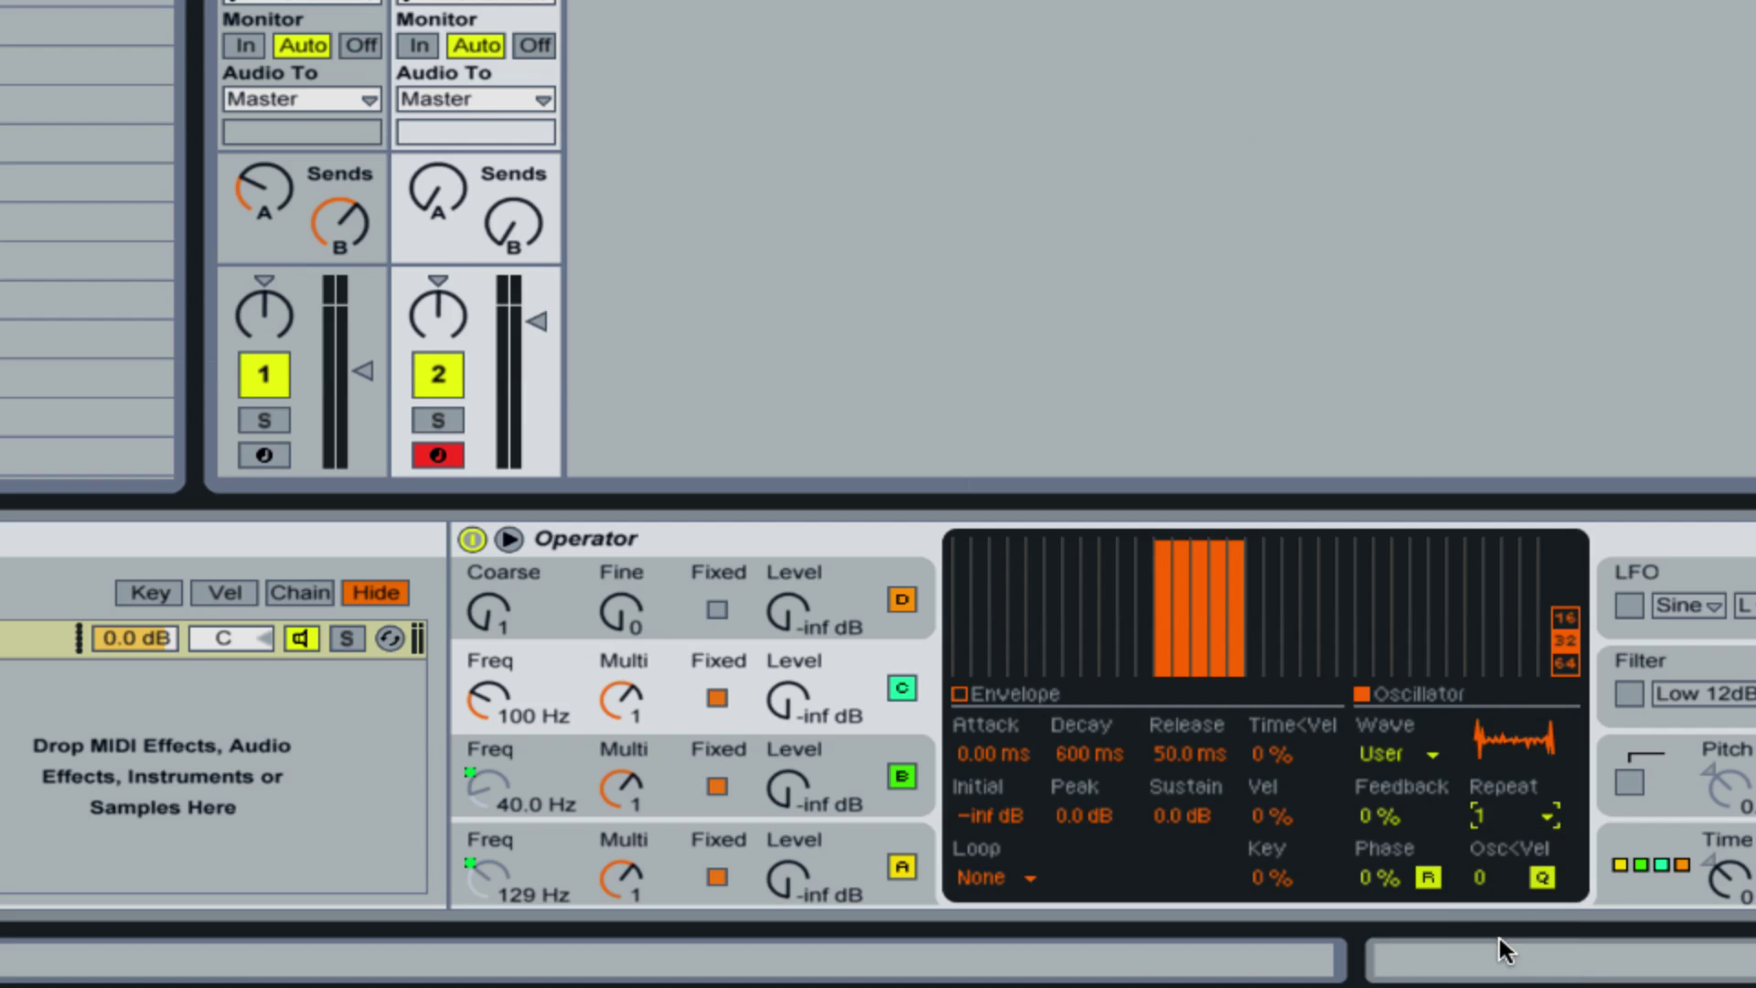
left_click(1496, 818)
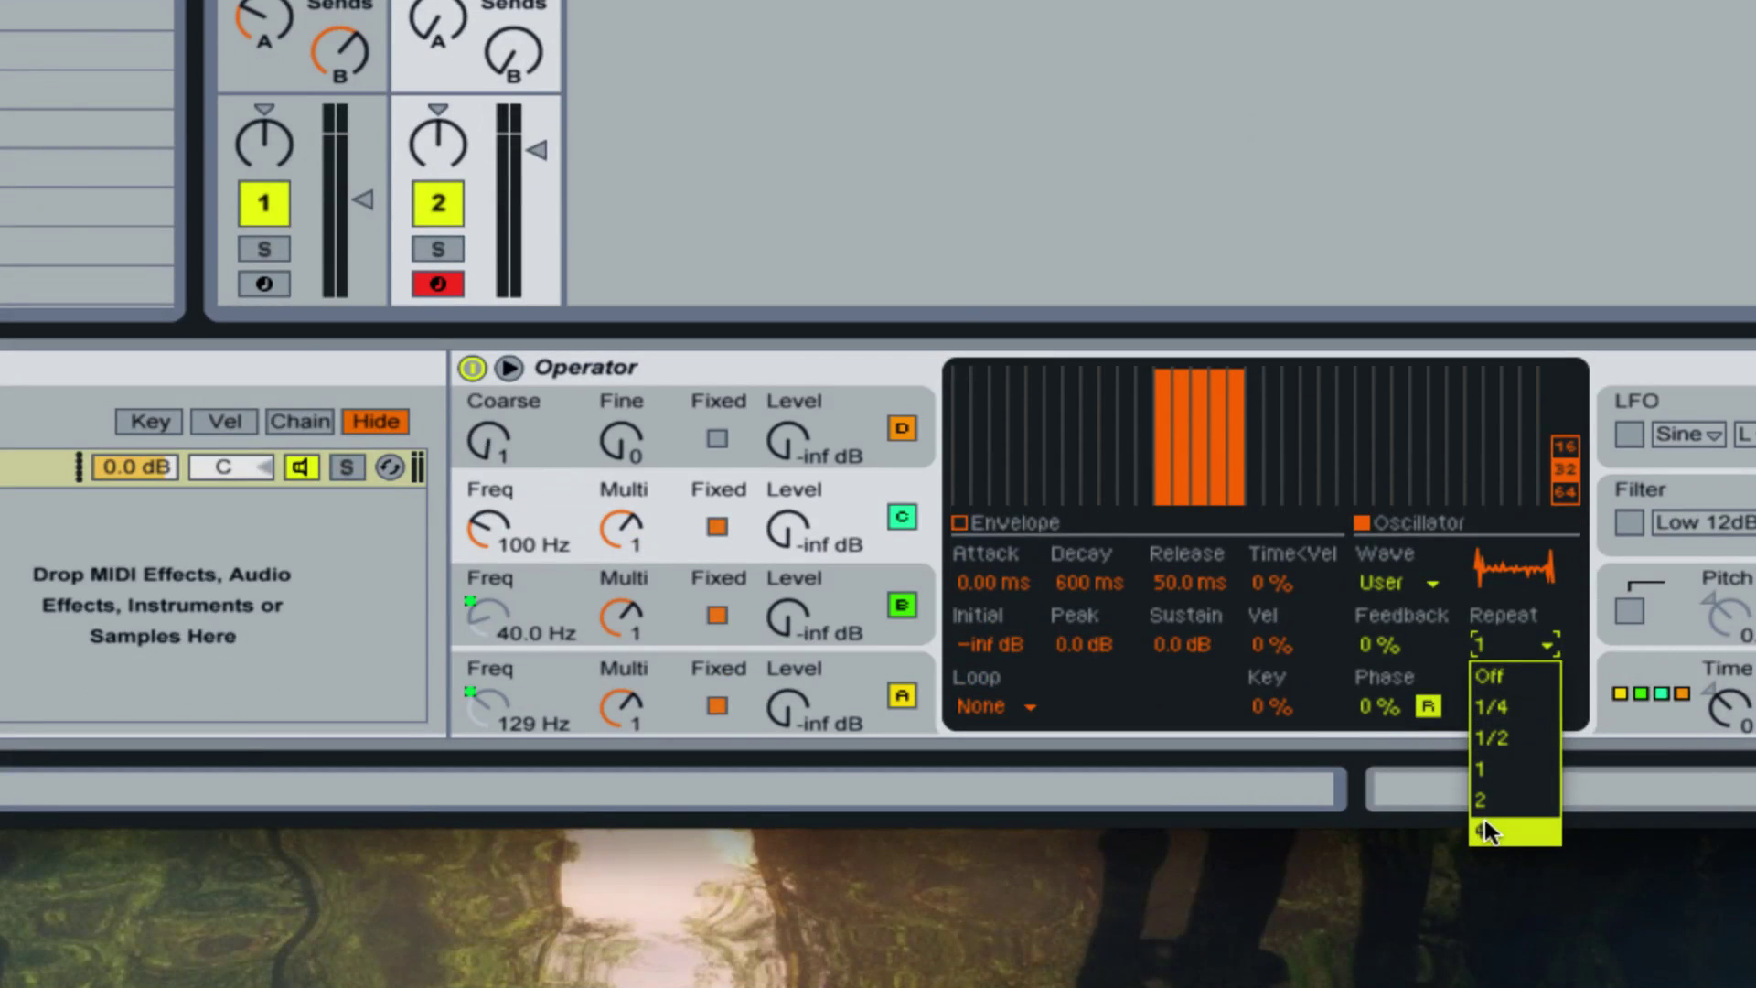
left_click(1484, 826)
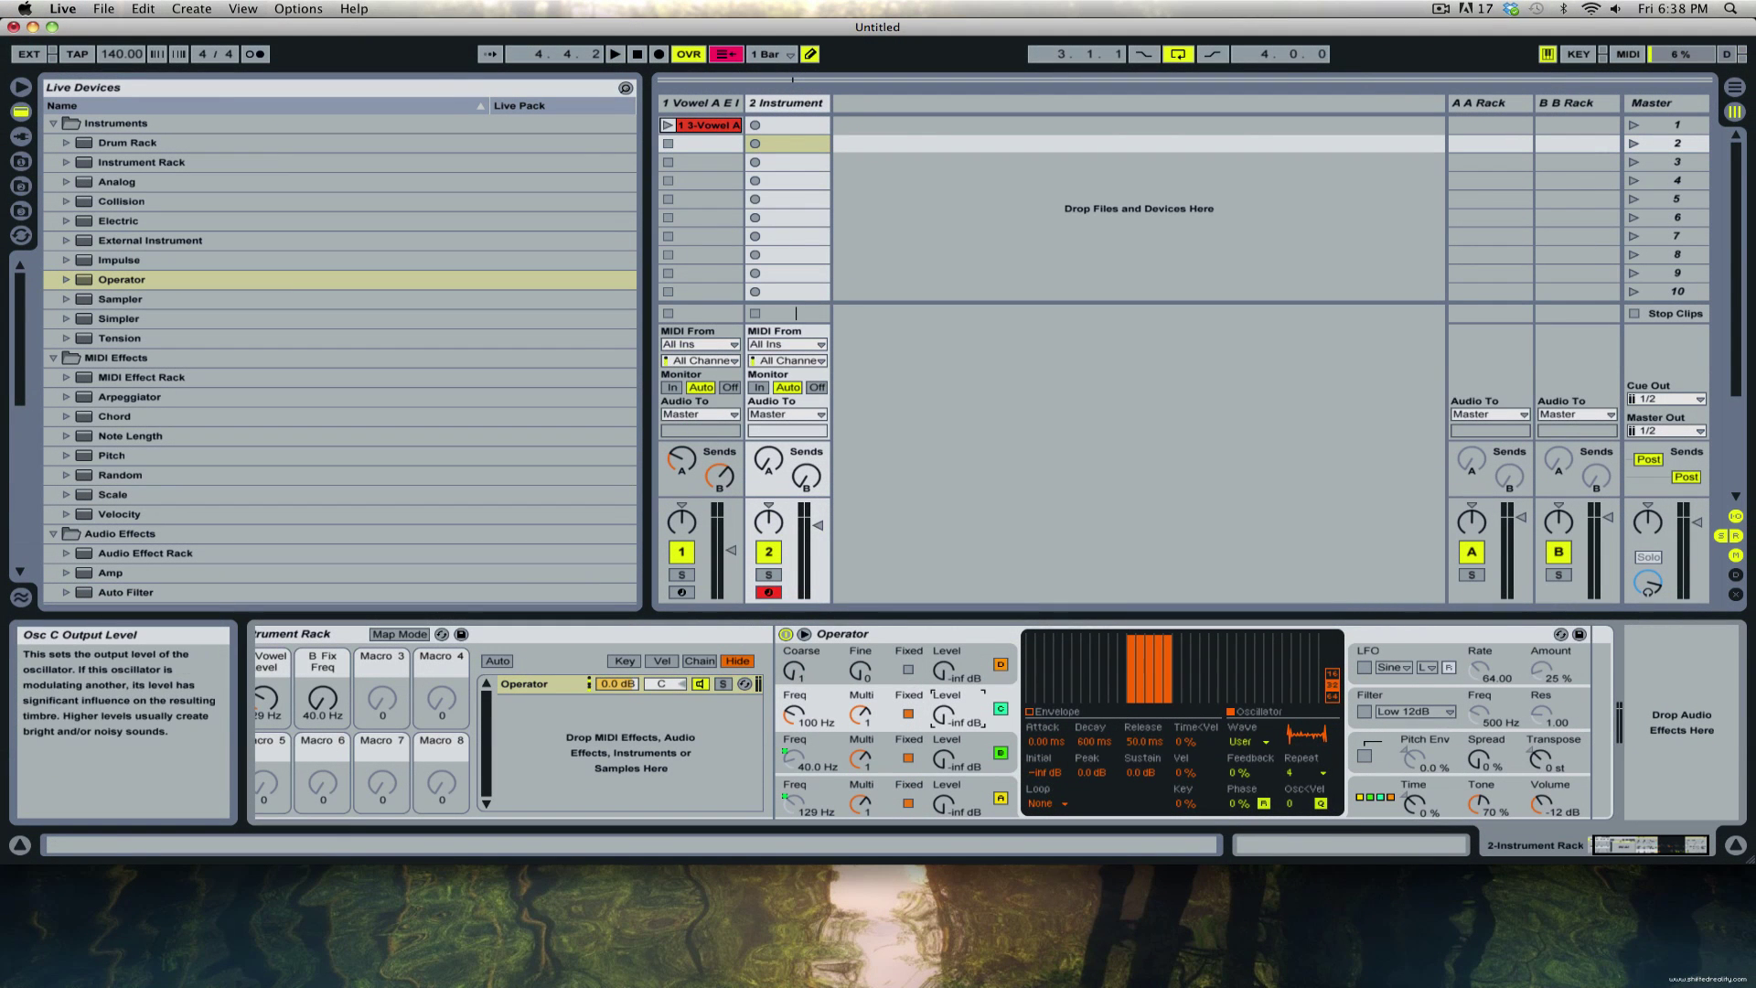
Raise oscillator C to -5.7 dB, lower its fixed frequency to 10 Hz, and raise one partial.
left_click_drag(939, 721, 938, 688)
left_click_drag(794, 715, 794, 732)
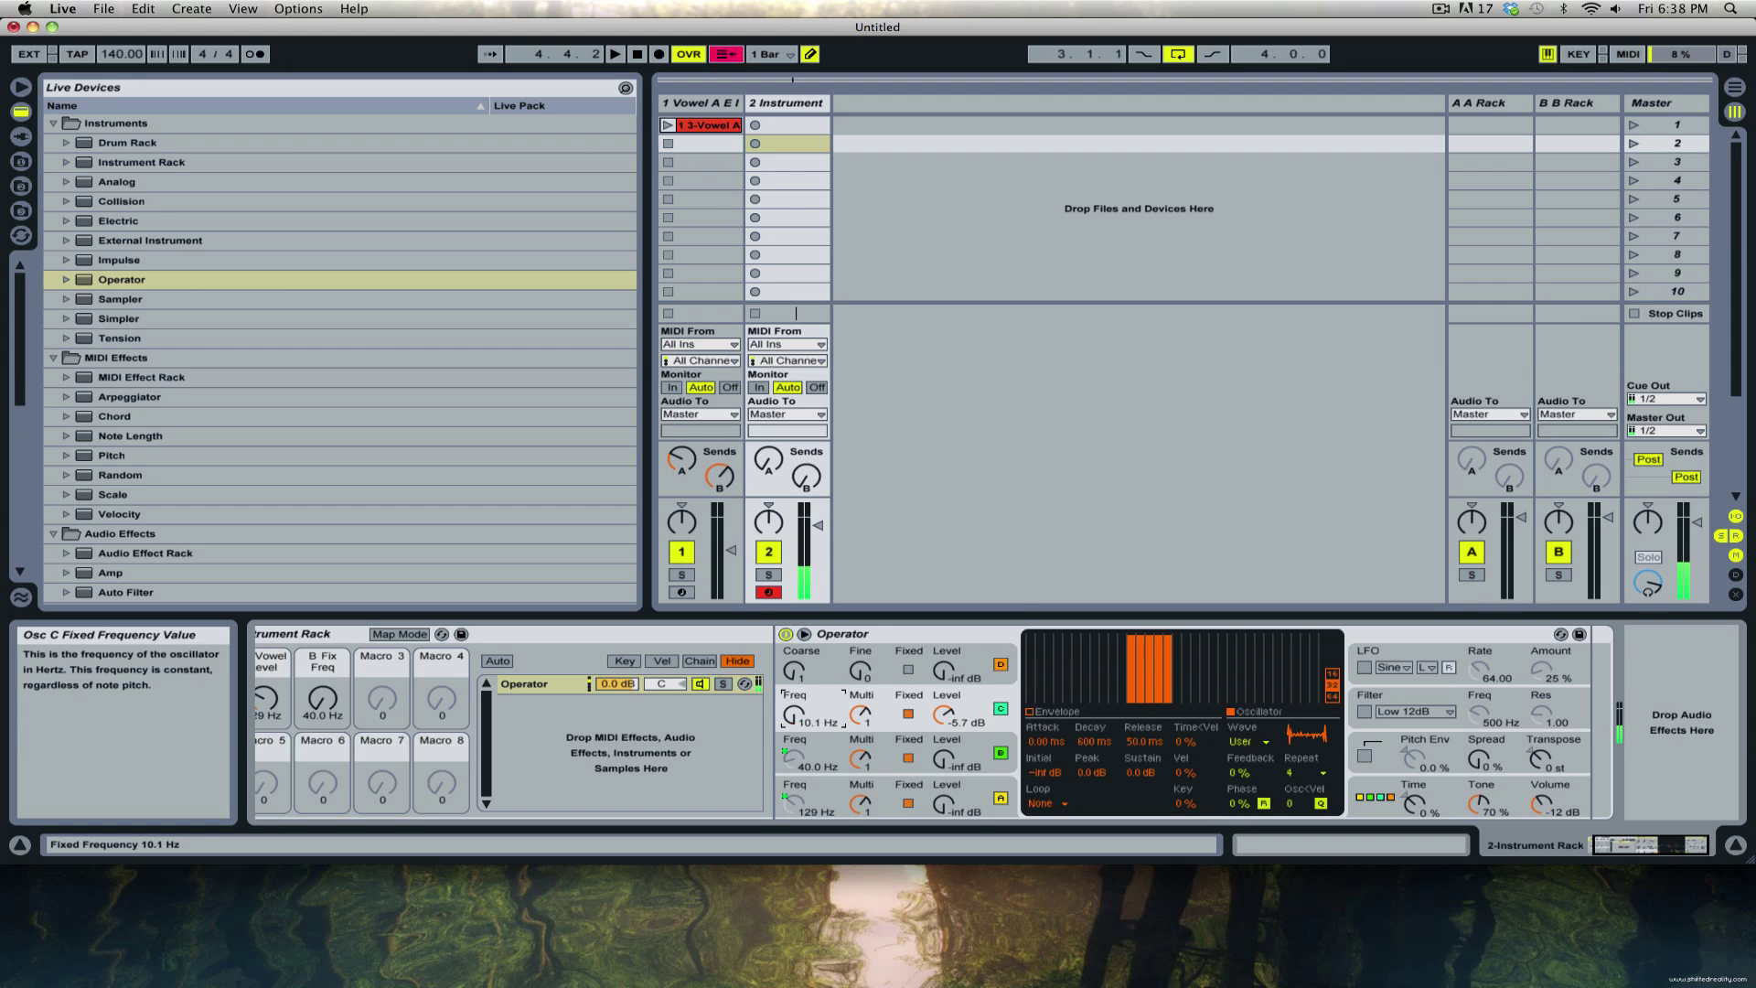
mouse_move(793, 732)
left_mouse_down()
mouse_move(794, 715)
mouse_move(793, 734)
left_mouse_up()
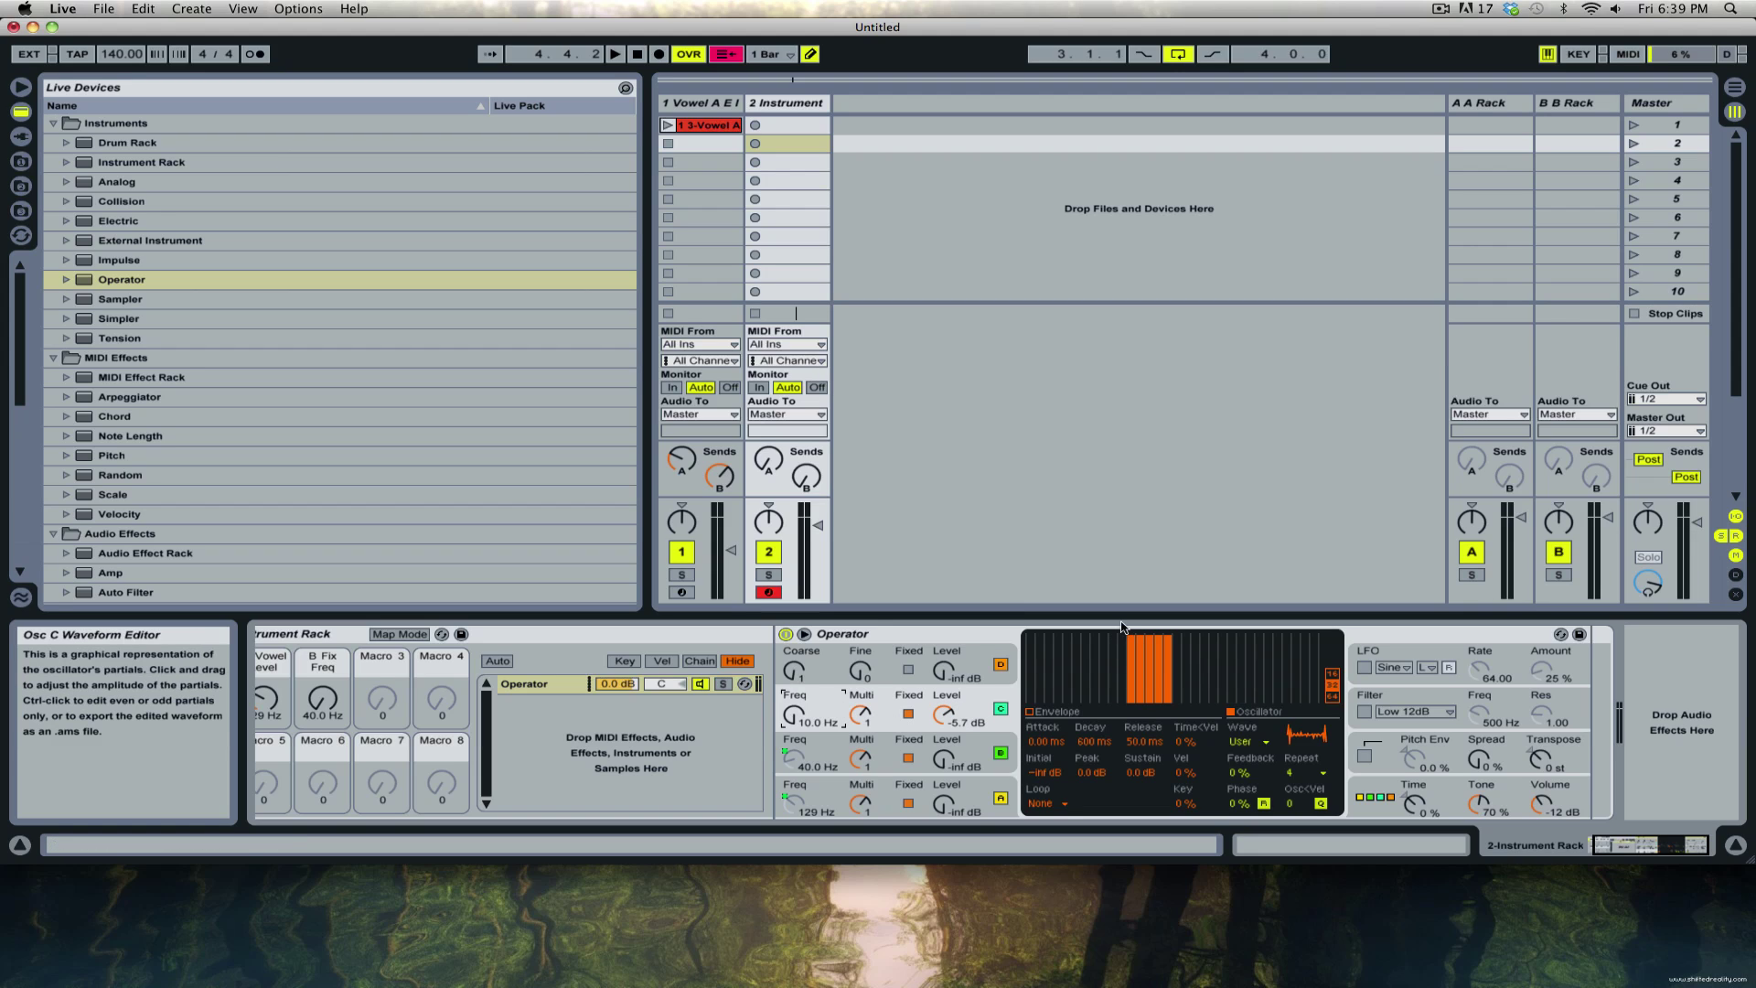
left_click(1179, 632)
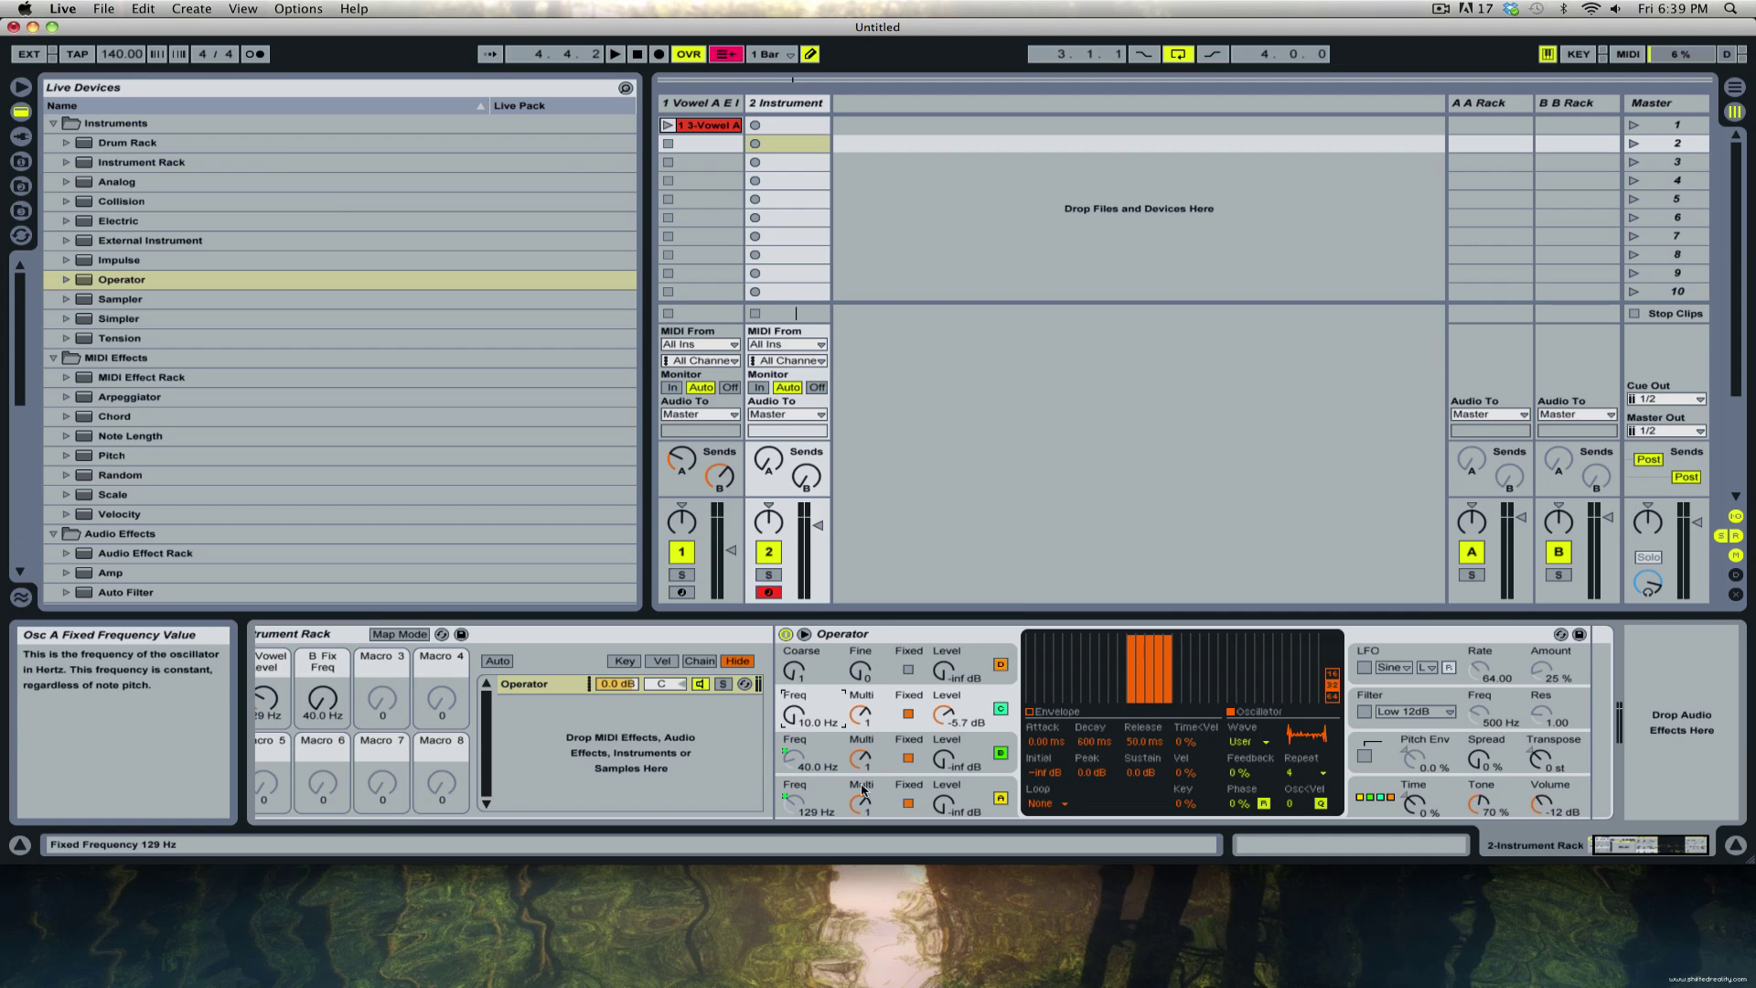
Map Macro 3 to oscillator C's fixed frequency.
left_click(1654, 847)
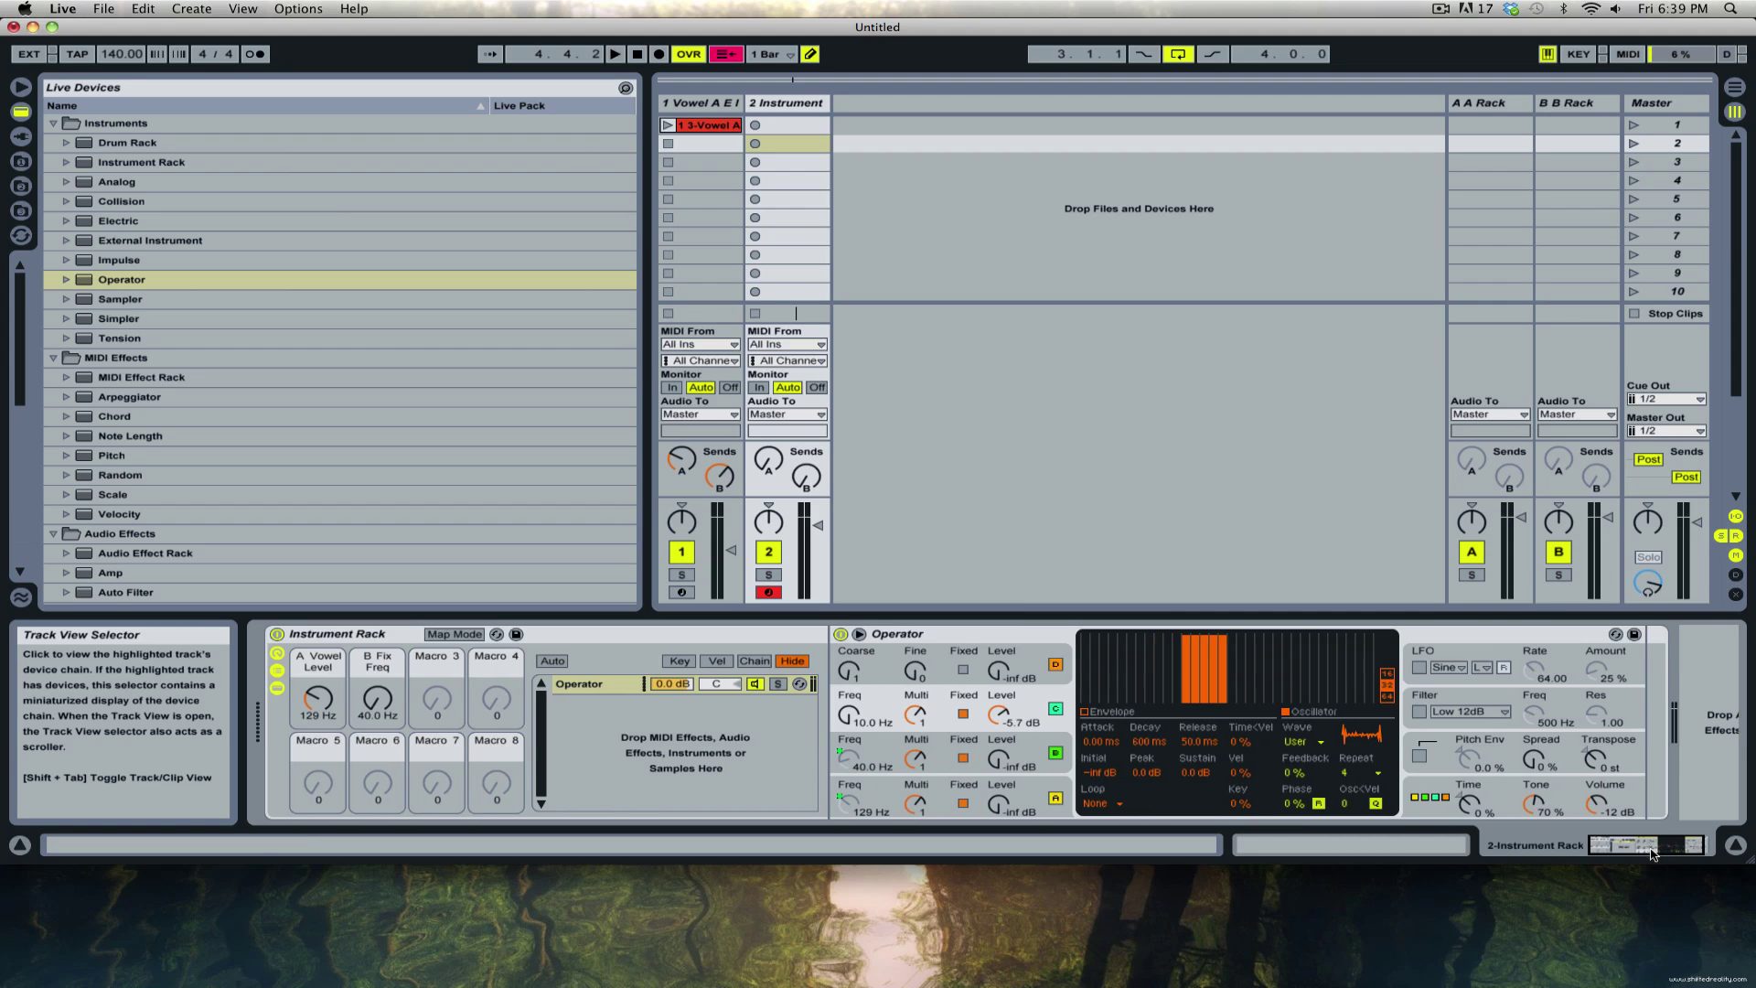
left_click(455, 634)
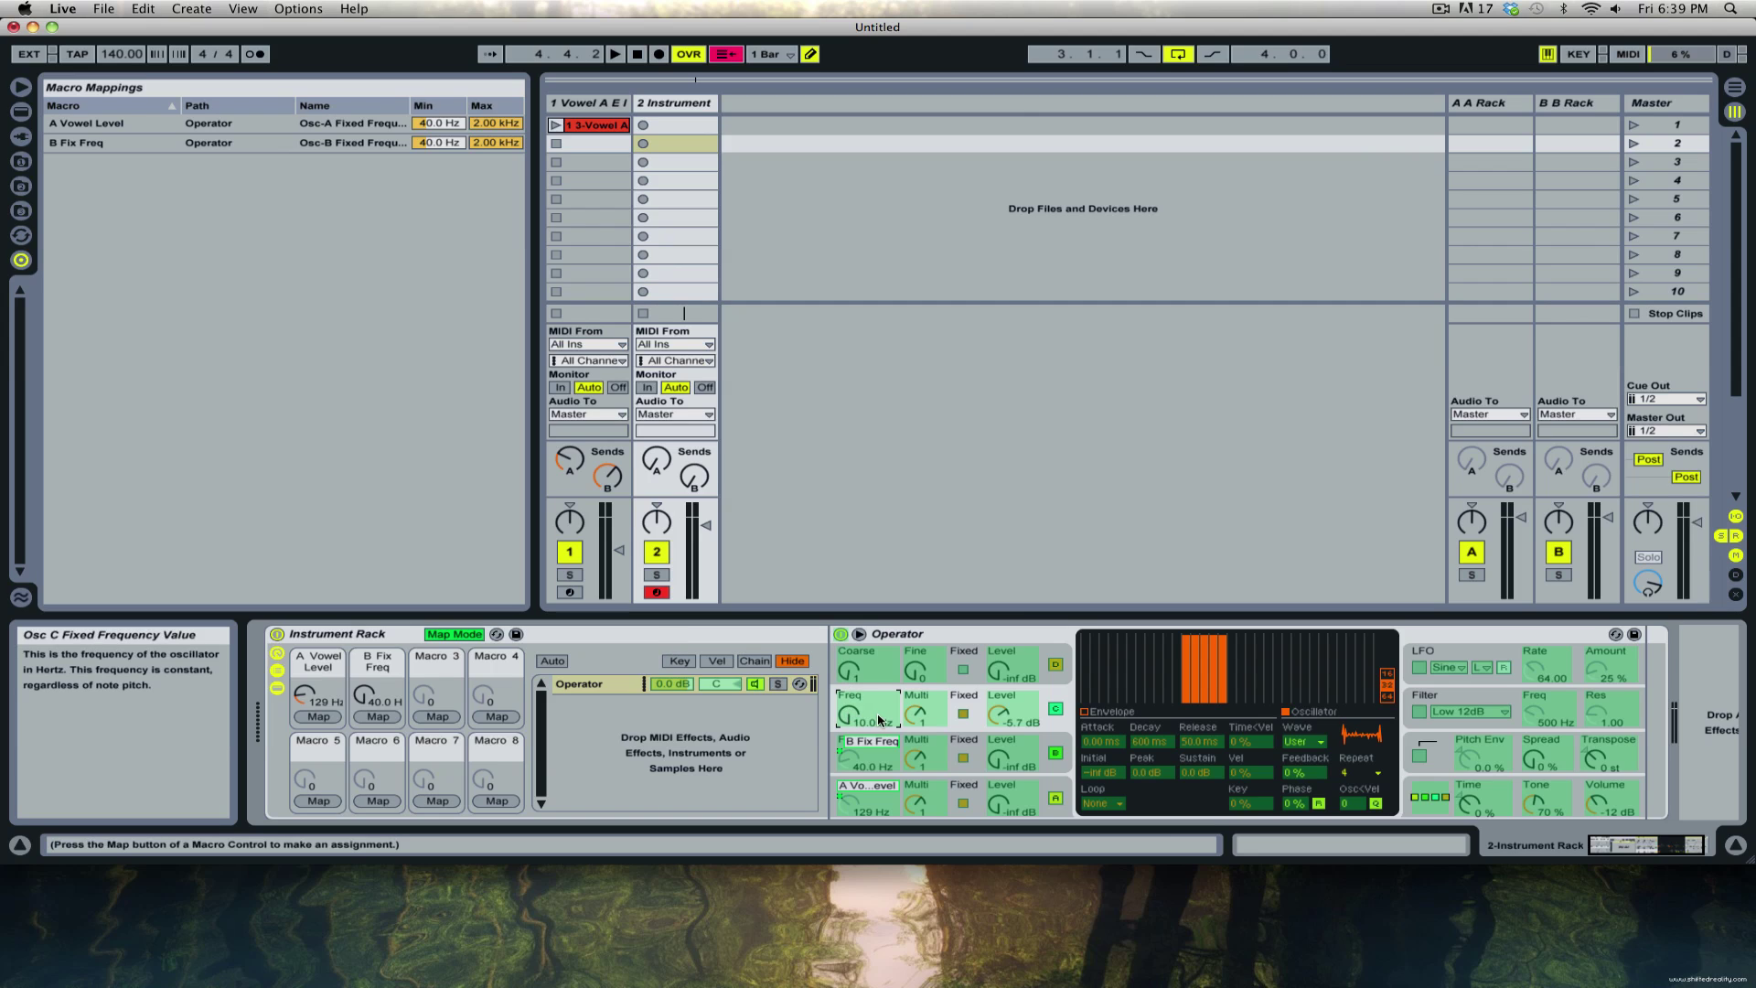
left_click(447, 716)
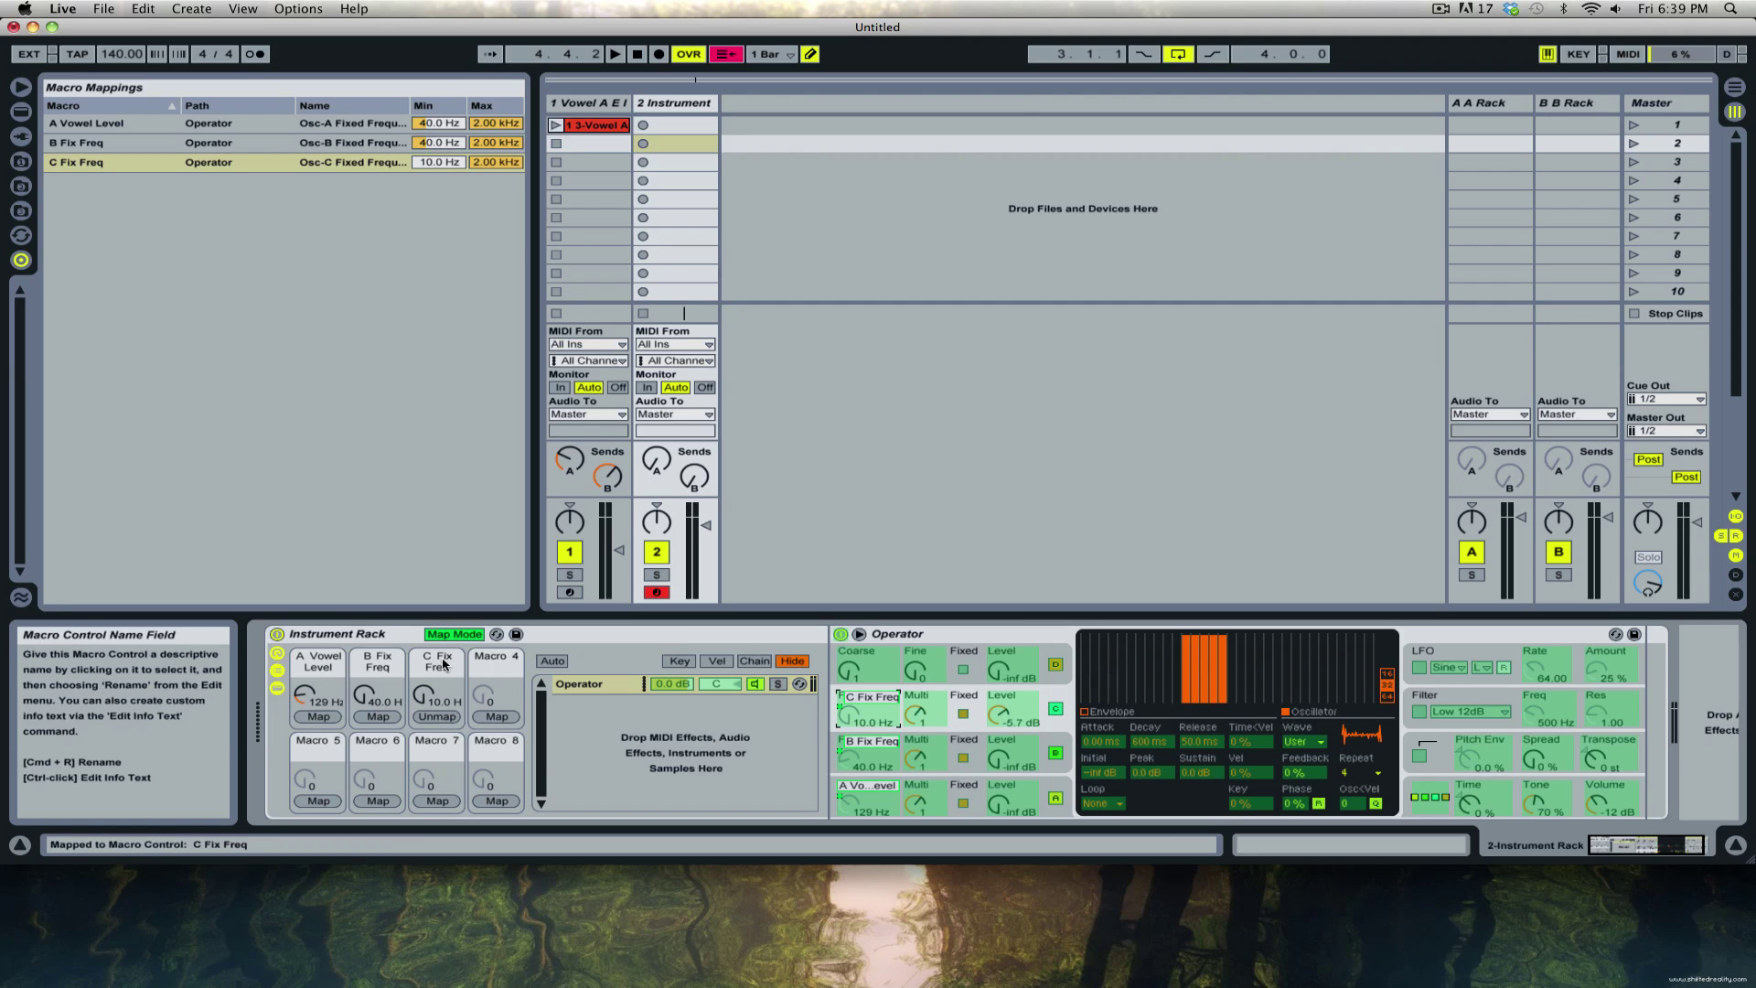
Rename macros 2 and 3 to 'B Vowel Level' and 'C Vowel Level', then exit mapping mode.
left_click(376, 669)
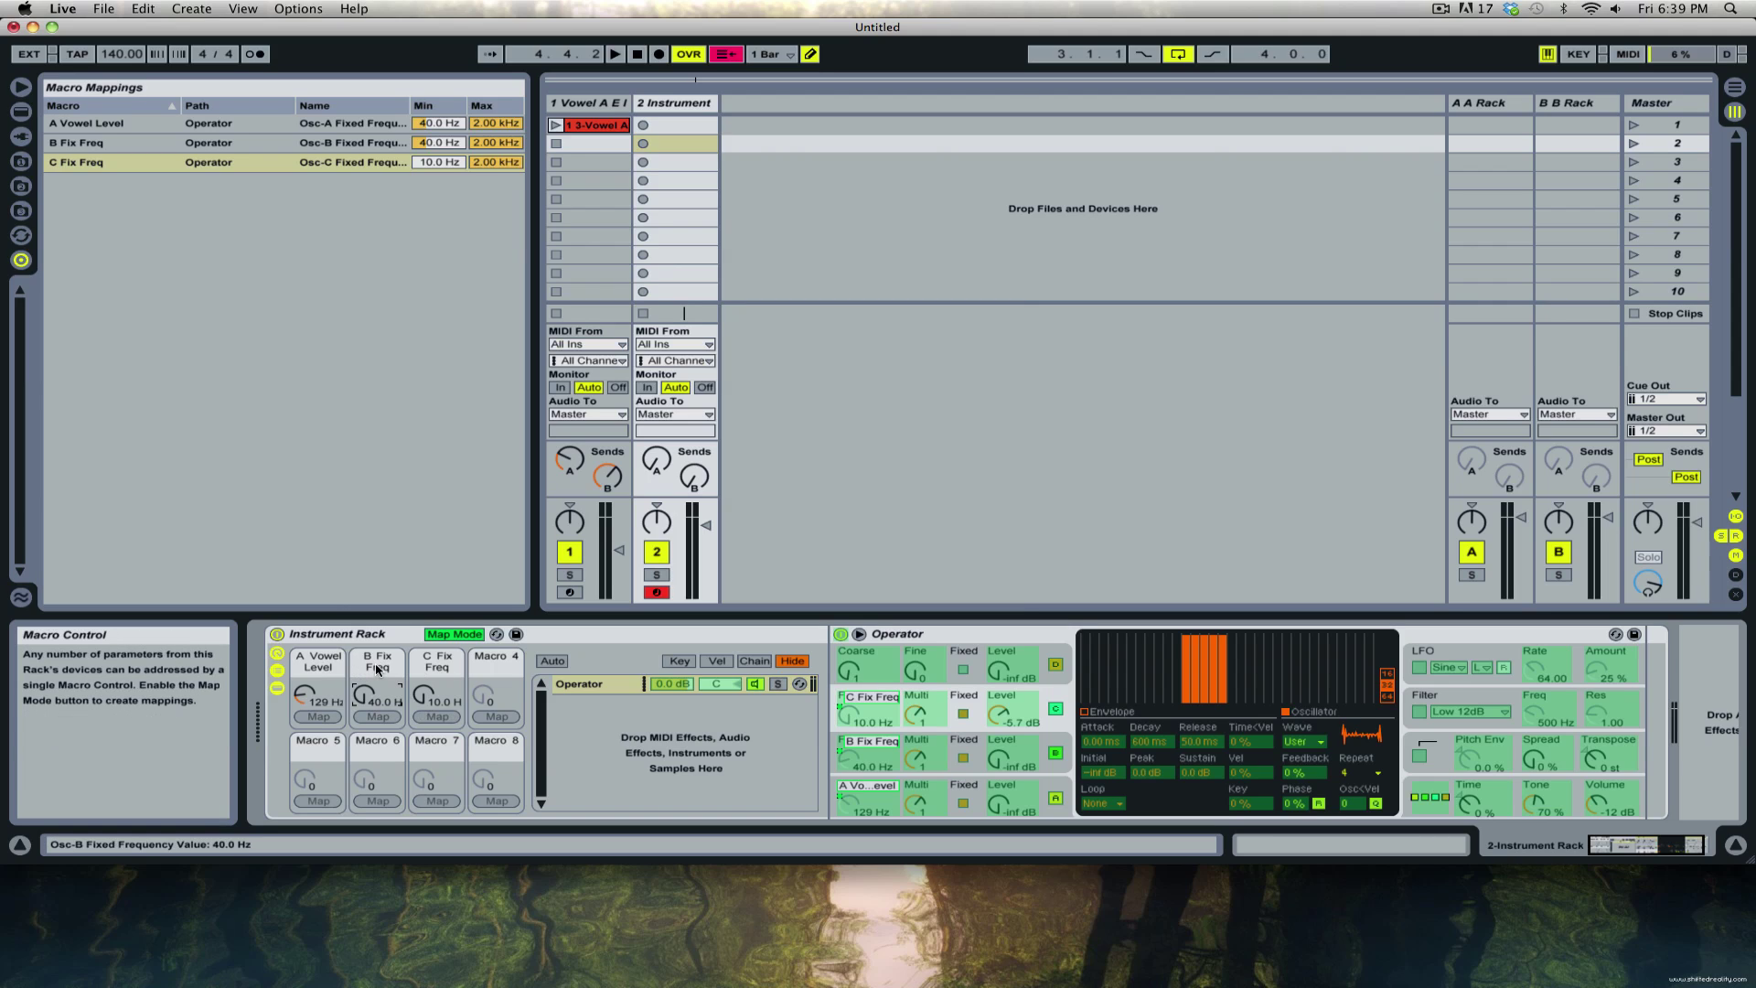
key("super+r")
type("B")
type(" Vowel ")
type("Lev")
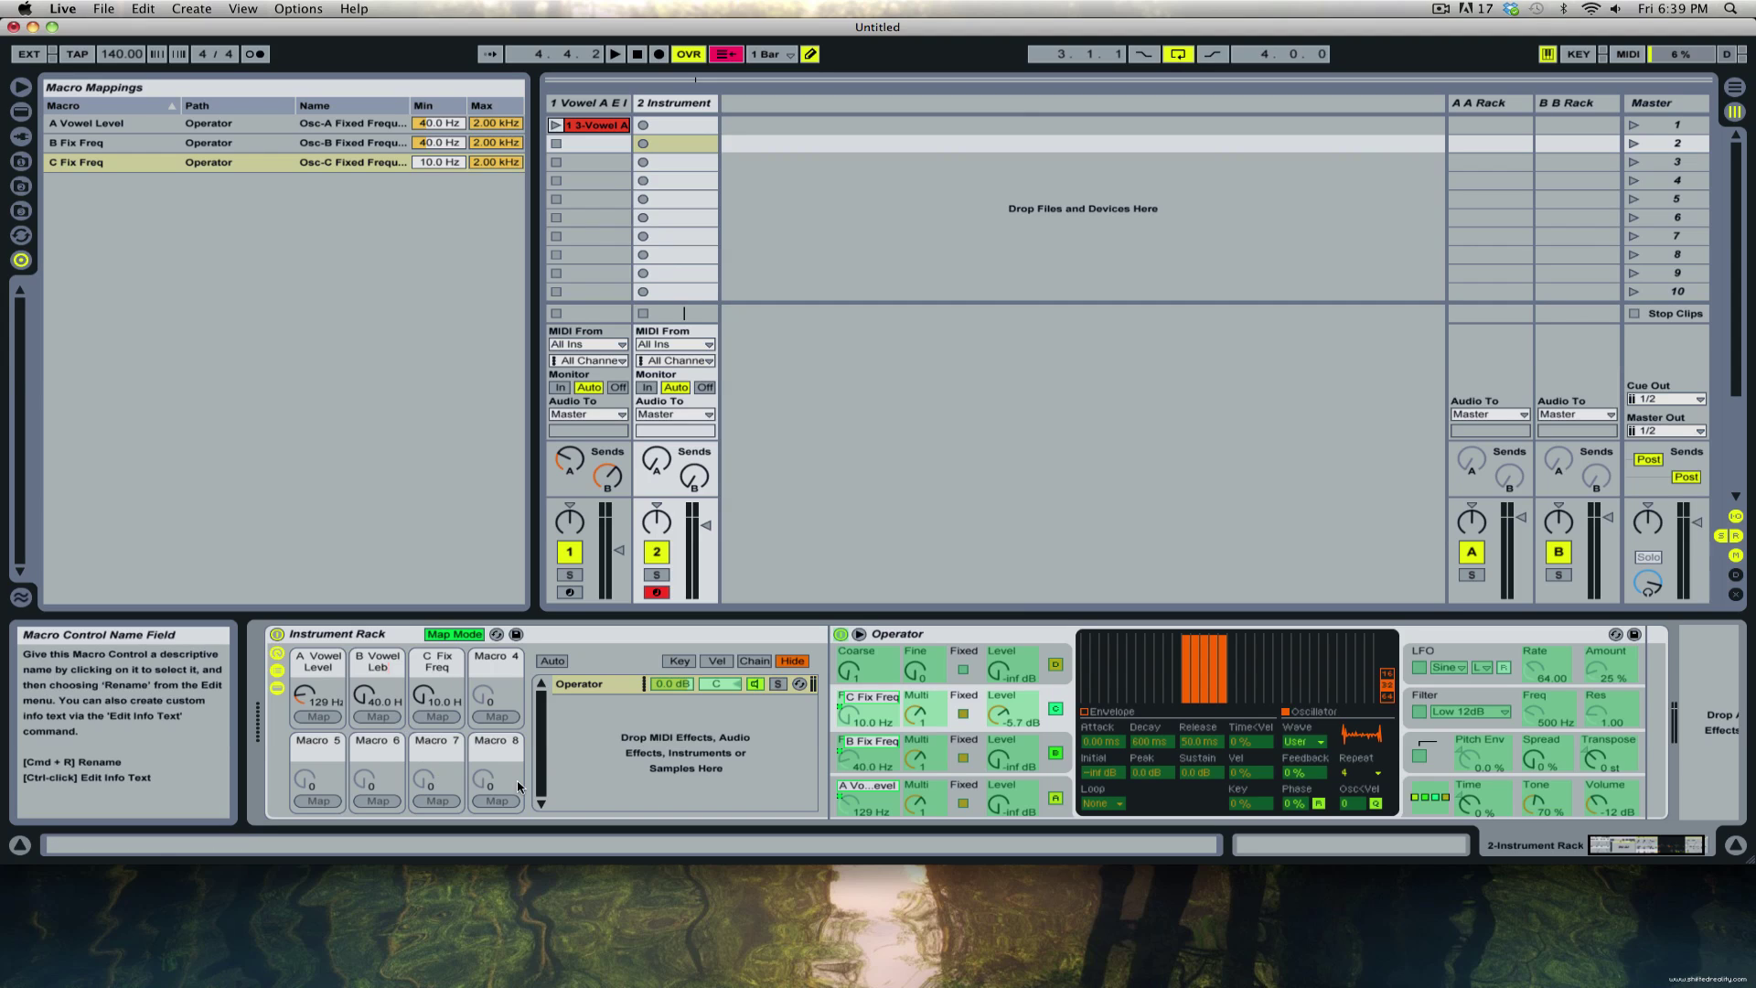
type("e")
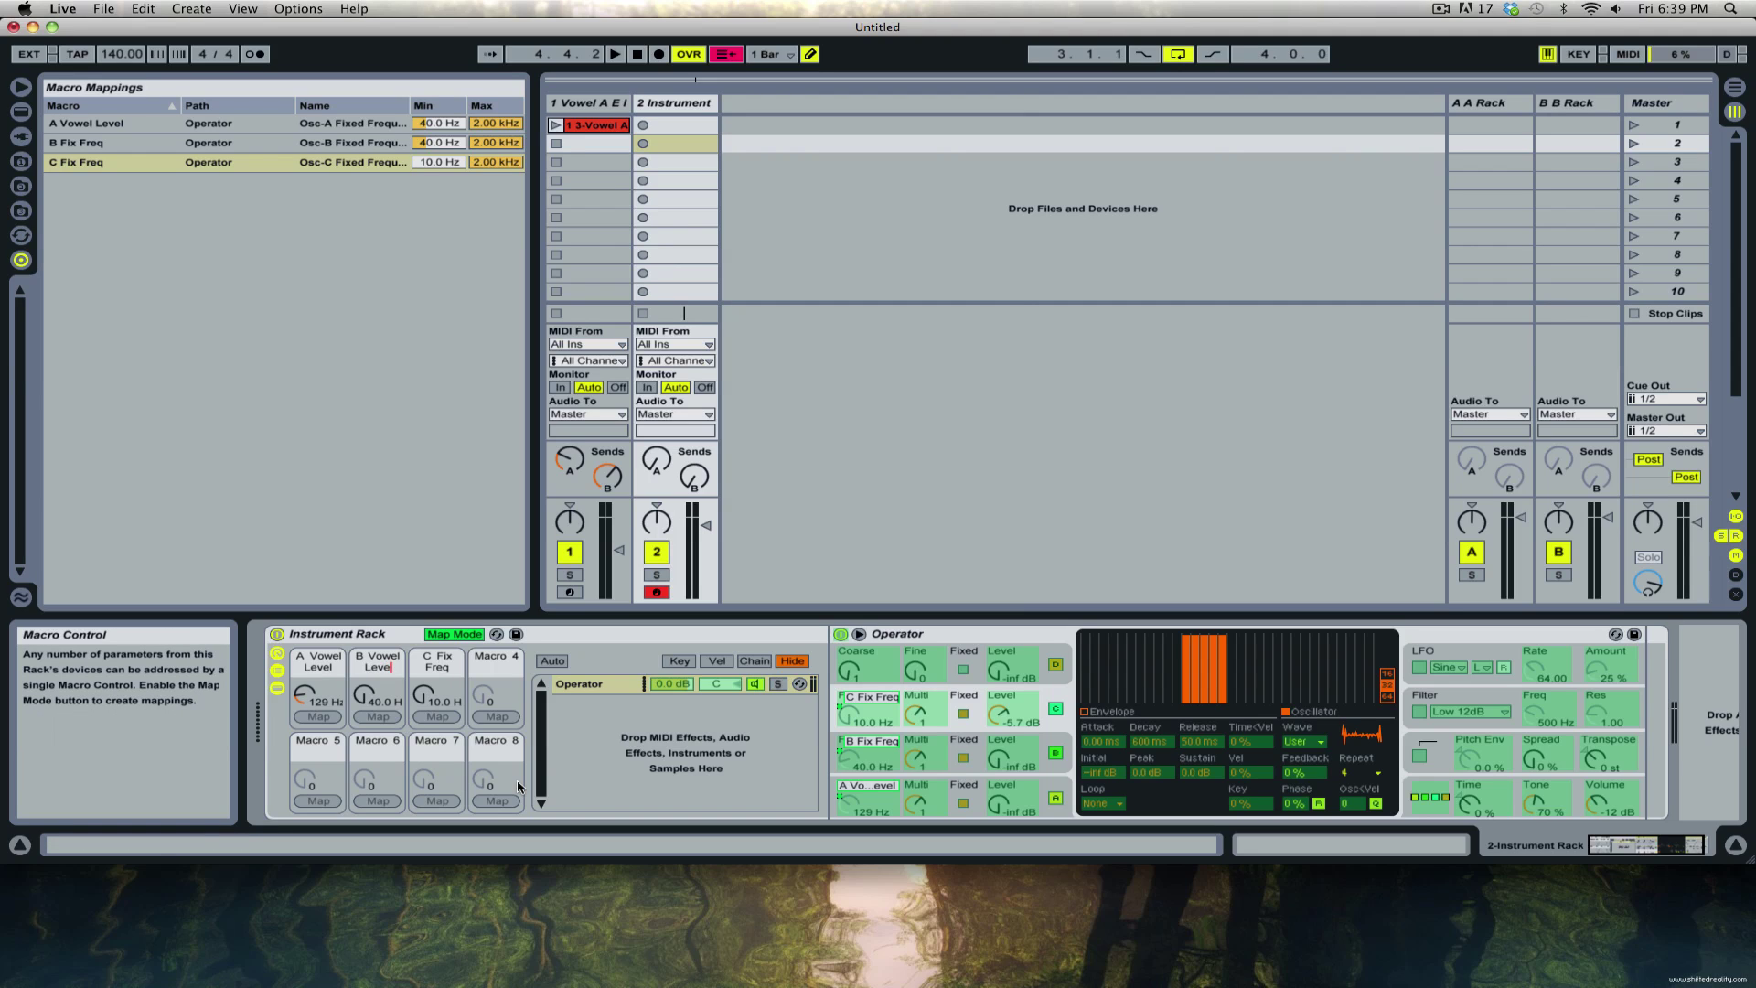
type("l")
key("Return")
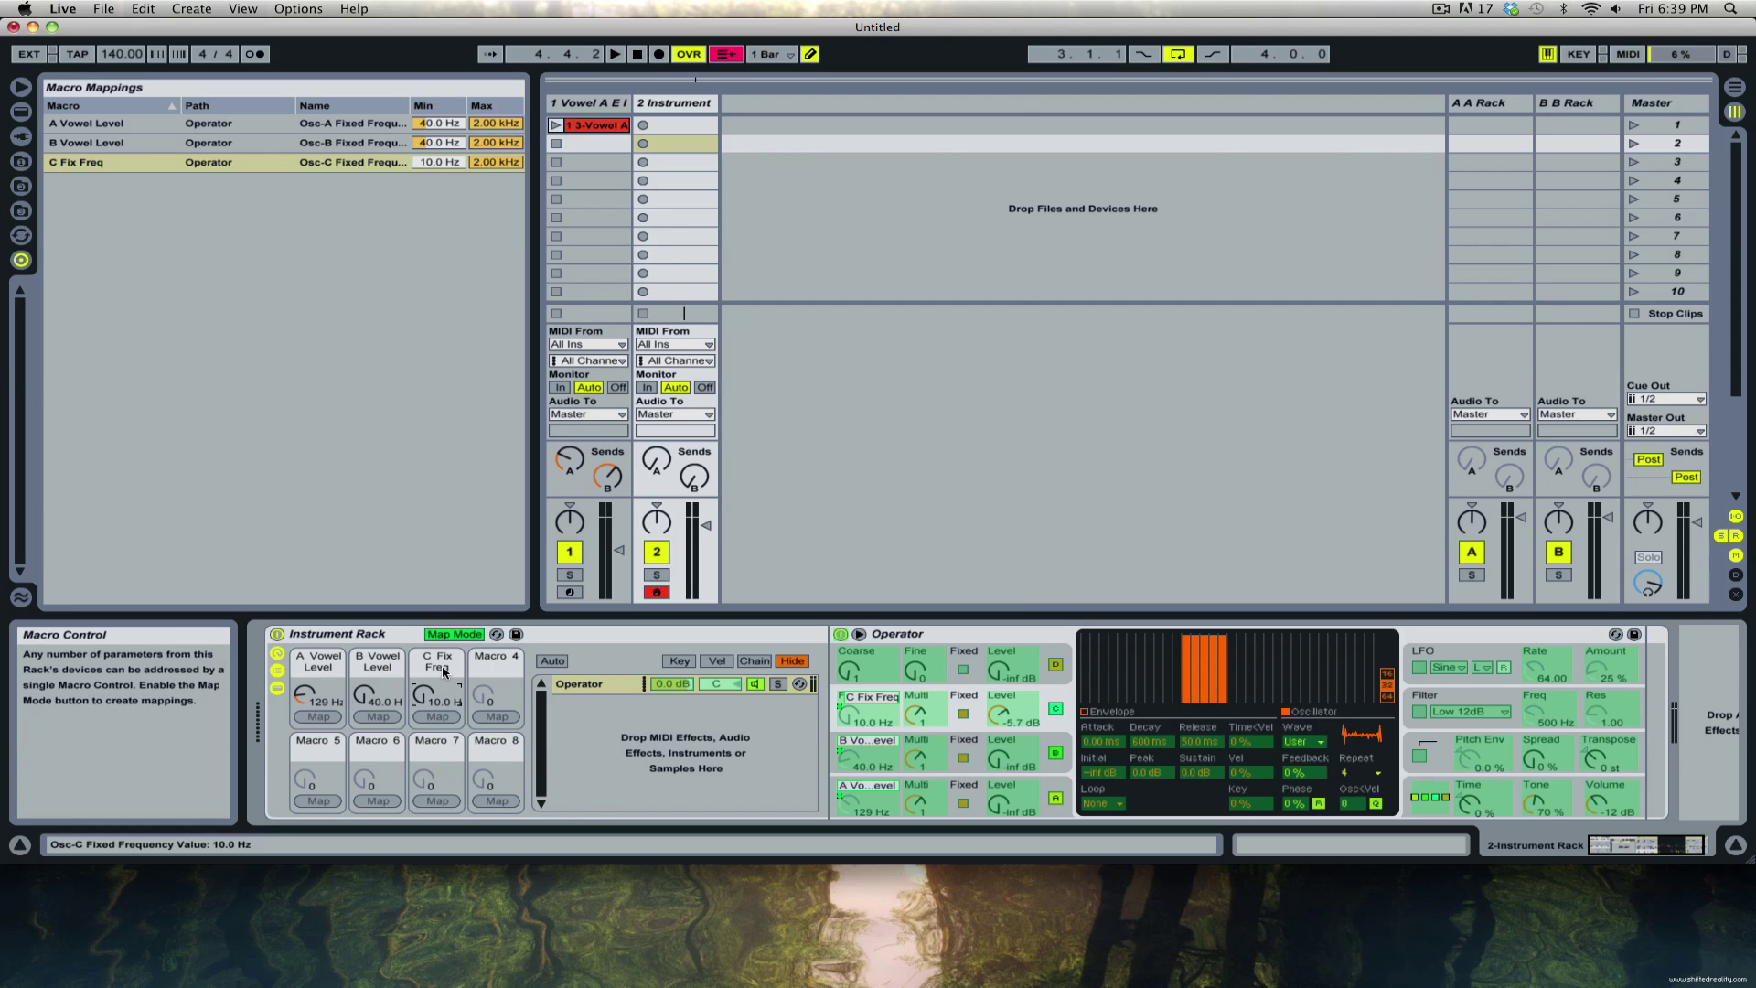
key("super+r")
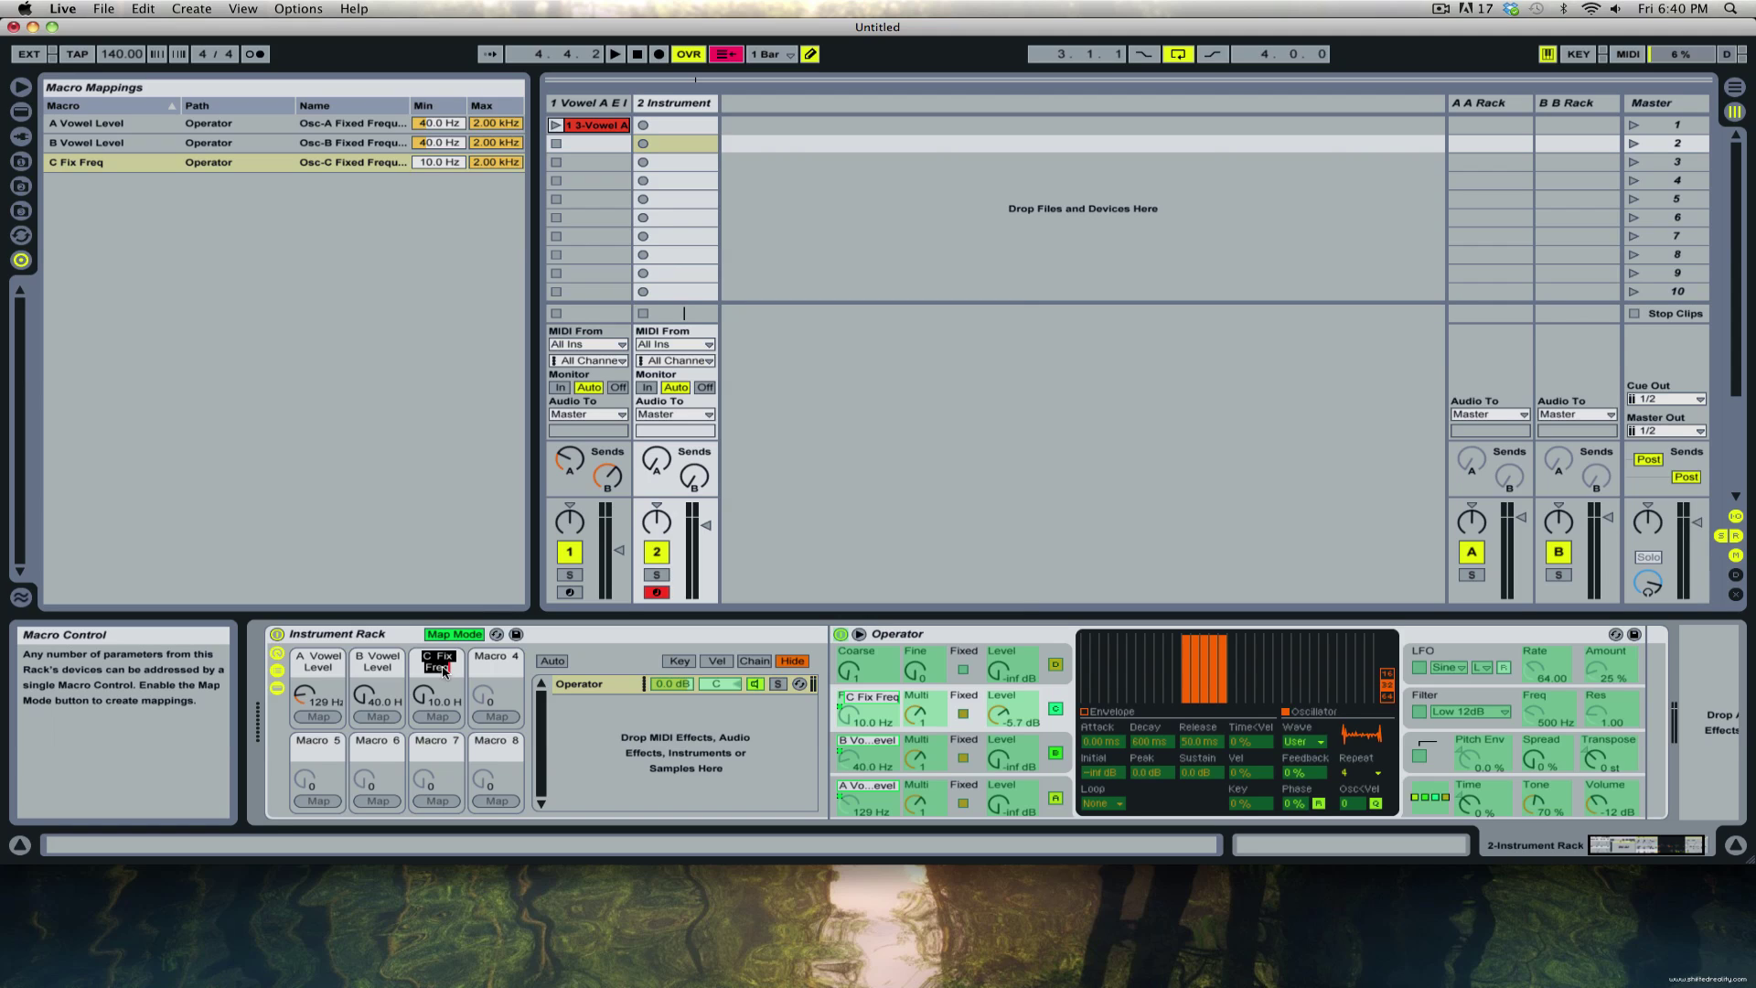
key("BackSpace")
type("C Vowel Level")
key("Return")
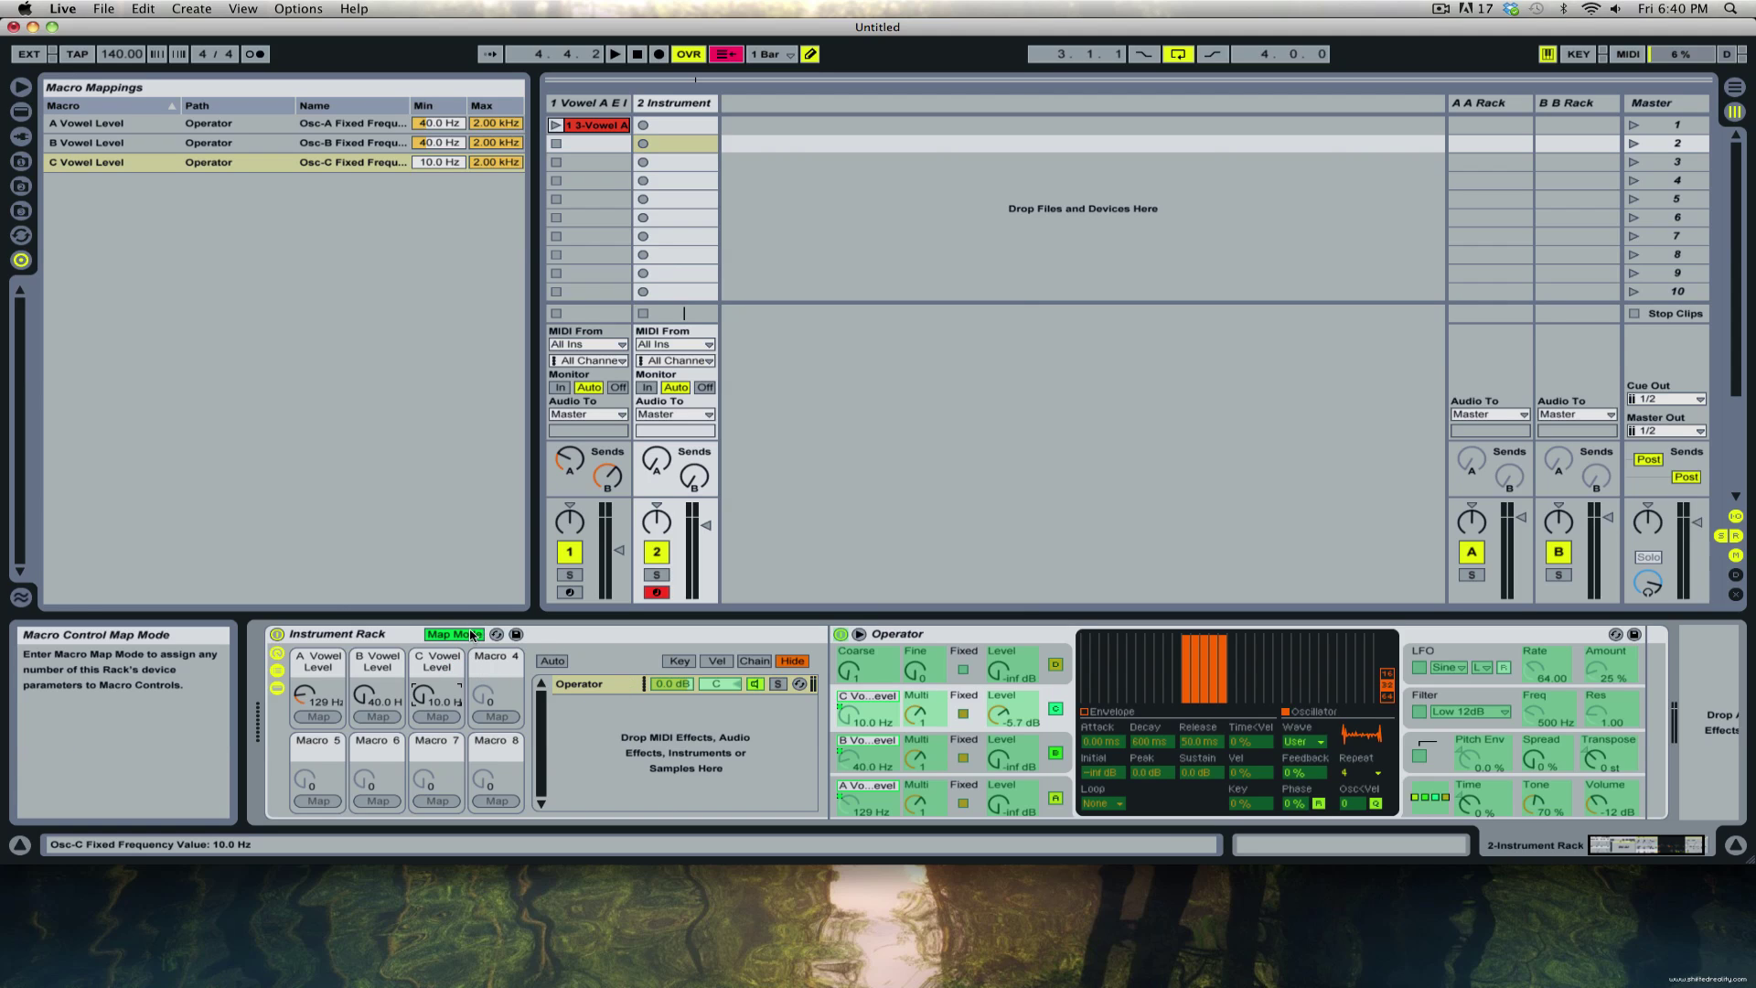
left_click(473, 635)
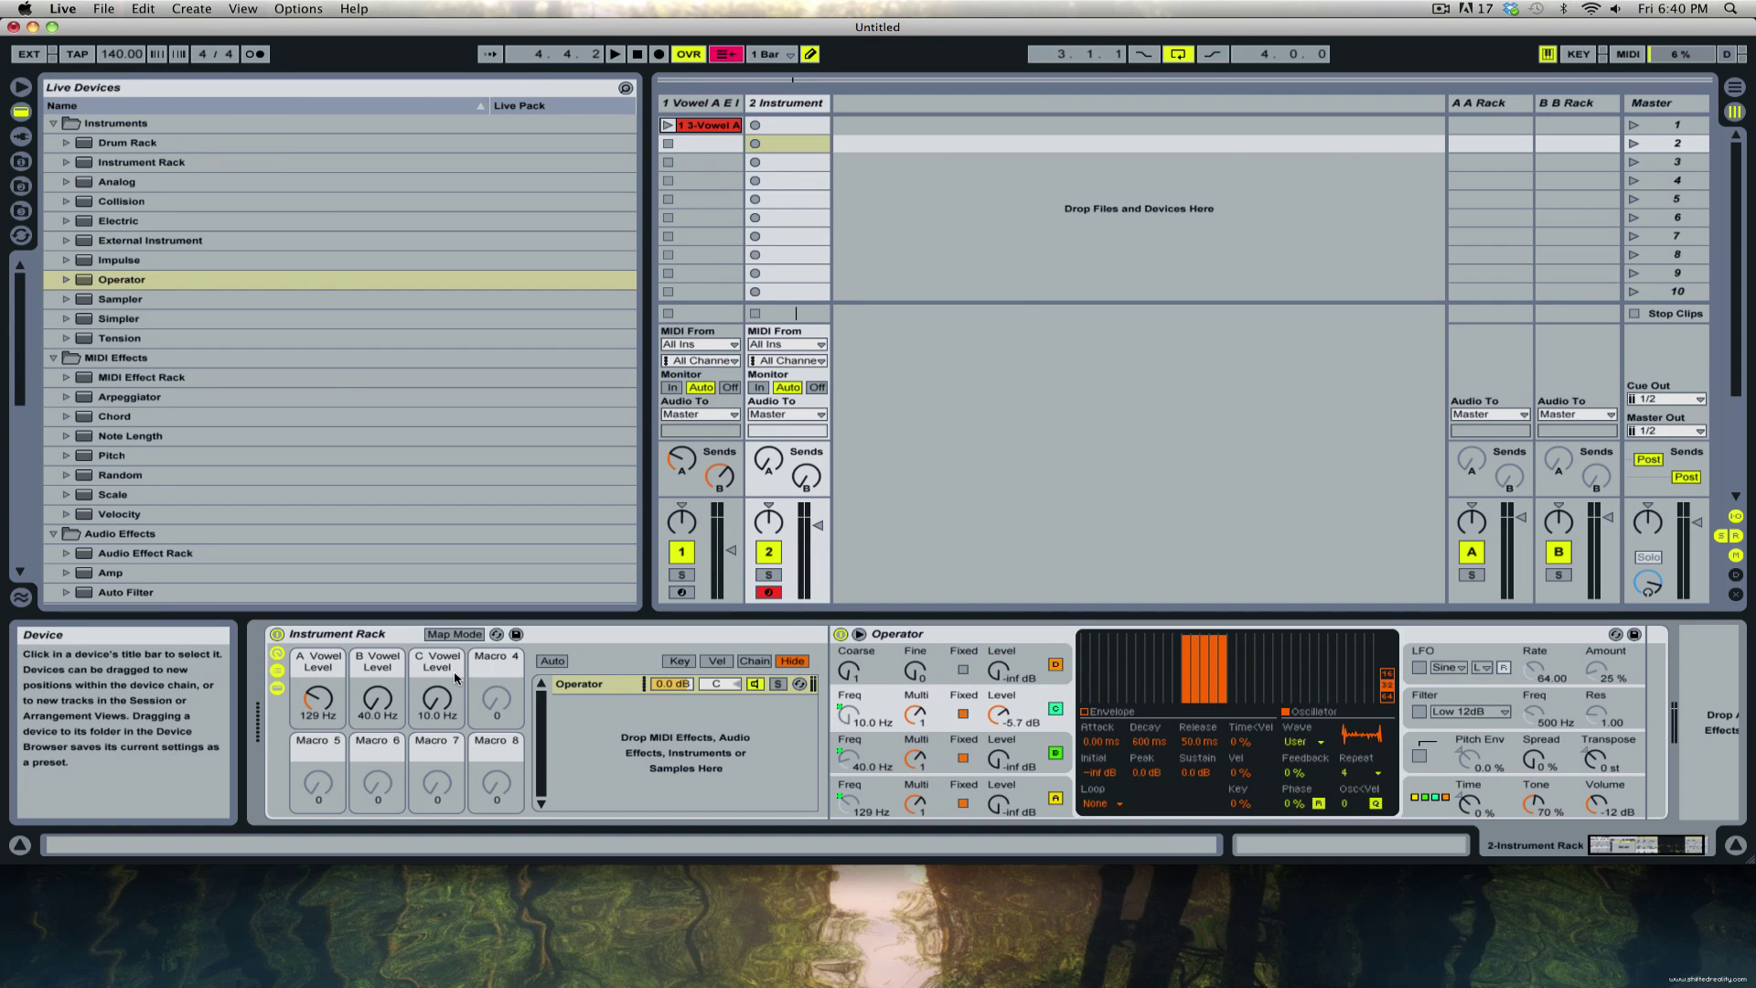
mouse_move(438, 700)
left_mouse_down()
mouse_move(437, 659)
mouse_move(437, 722)
left_mouse_up()
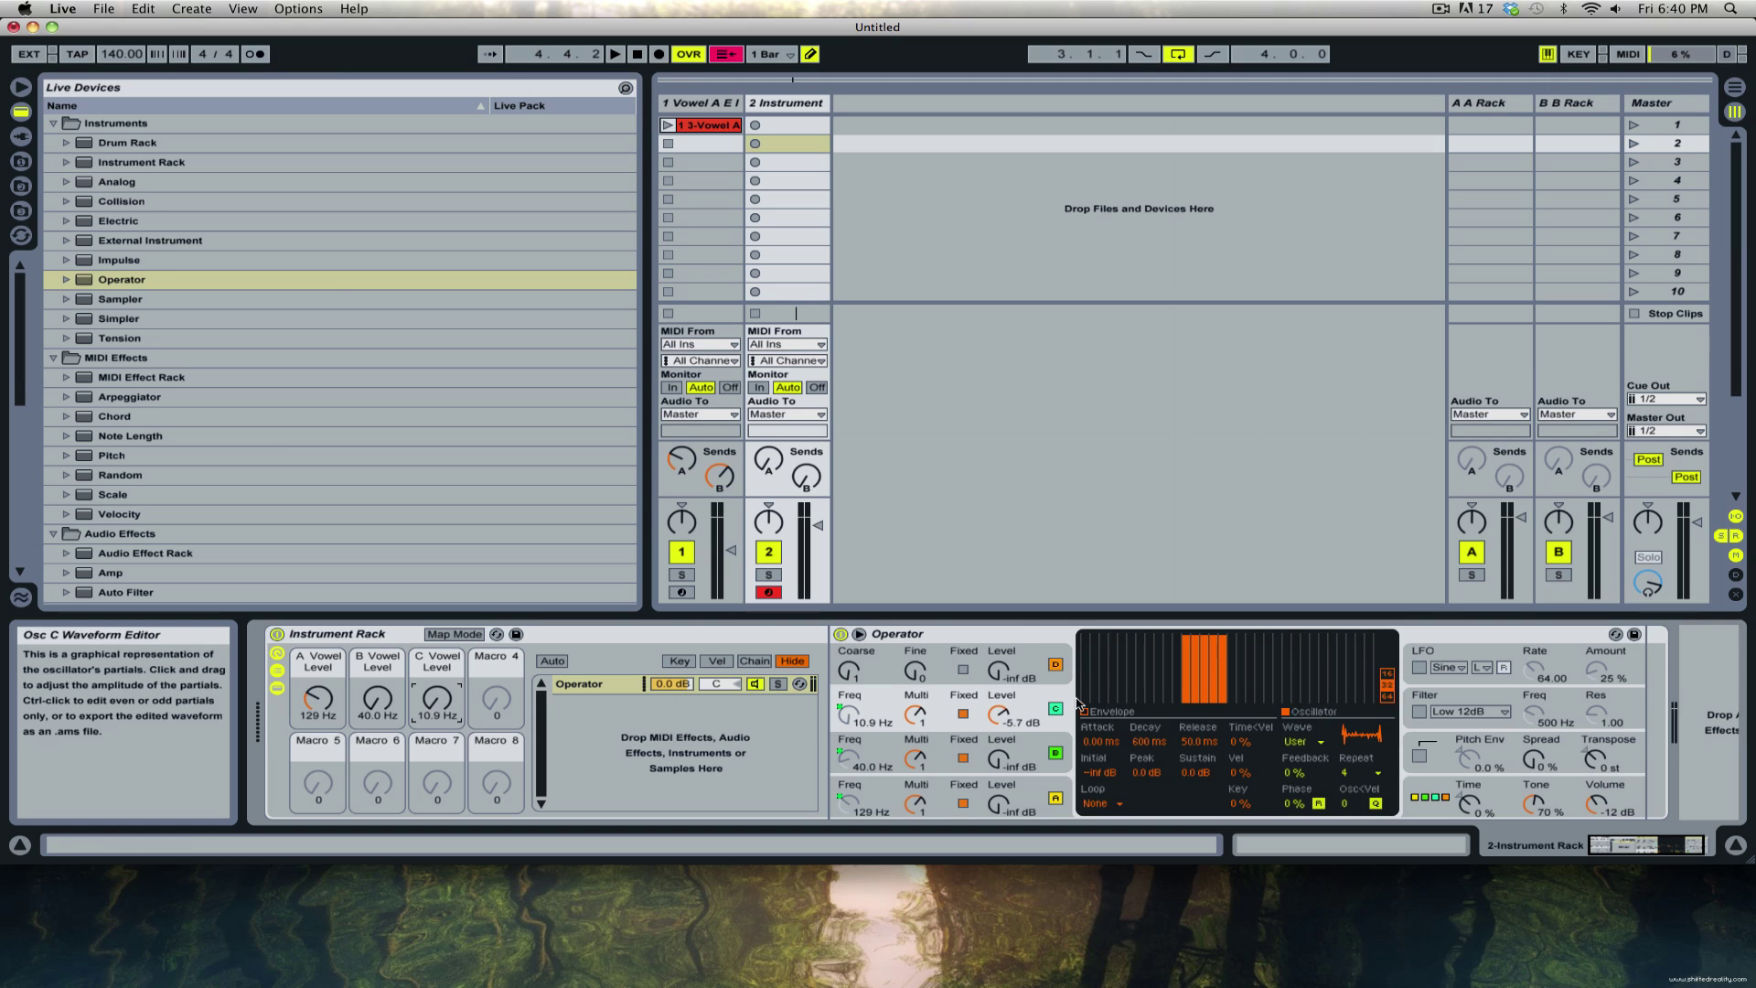
Silence oscillator C and raise oscillator D to -10 dB at a fixed frequency.
left_click(1031, 664)
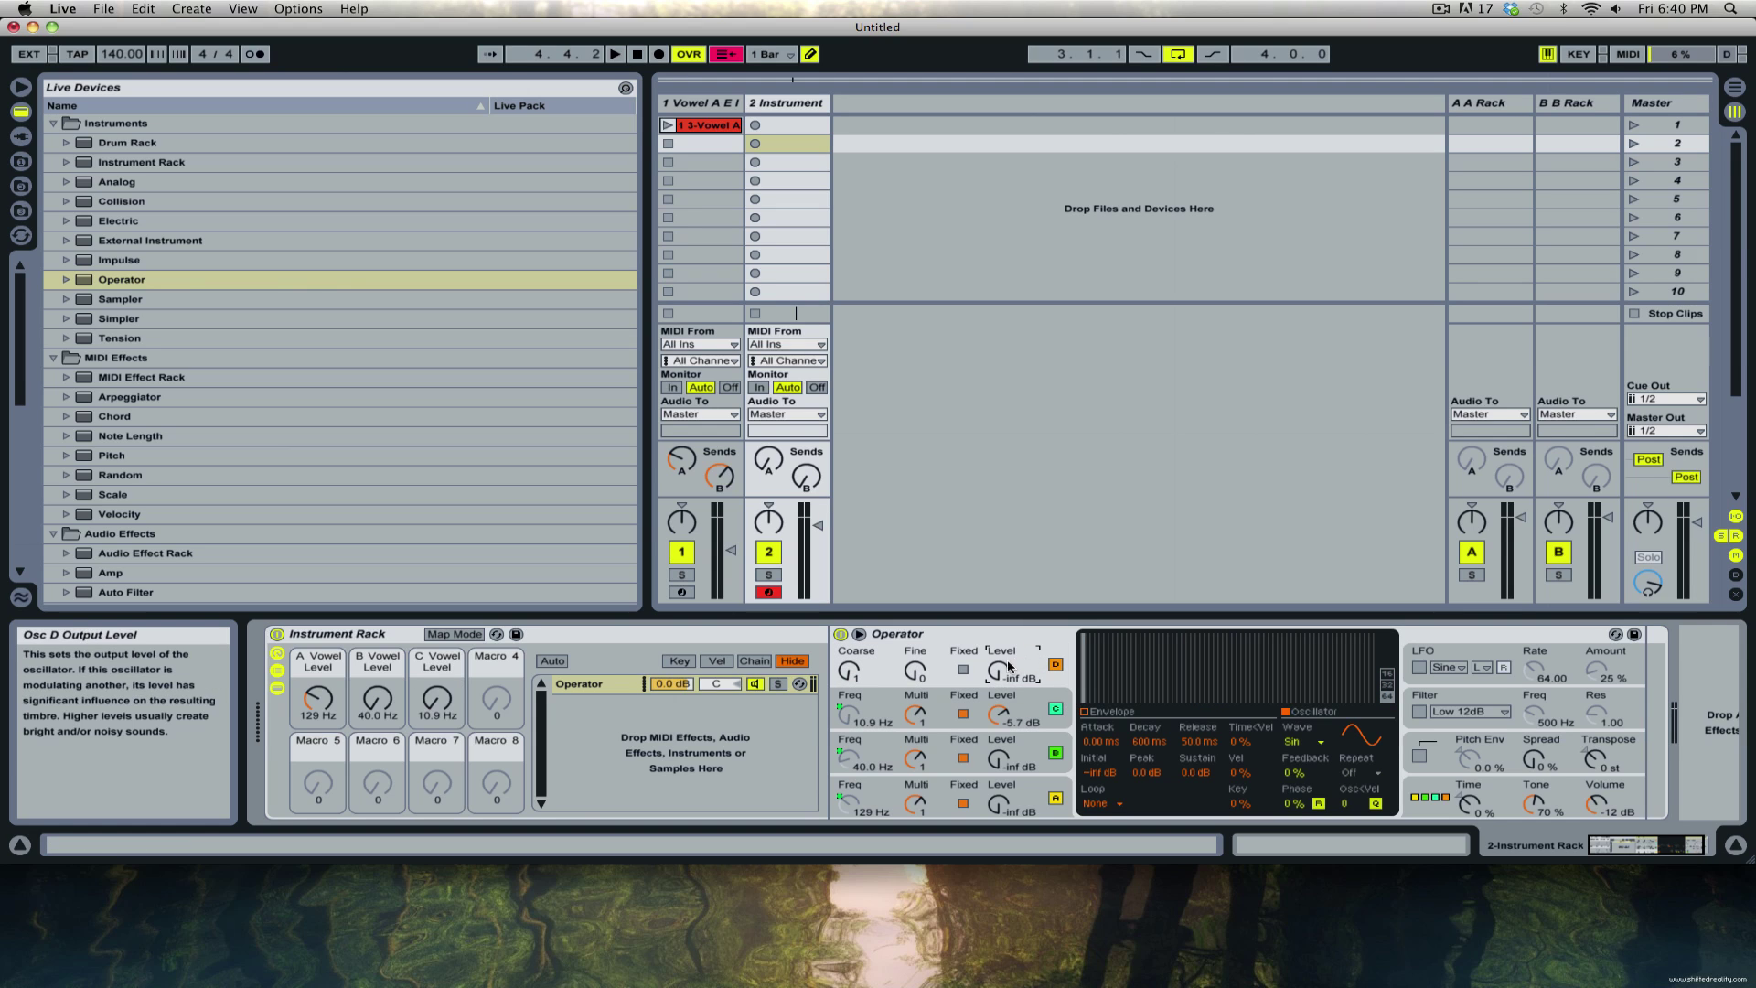
left_click(1047, 716)
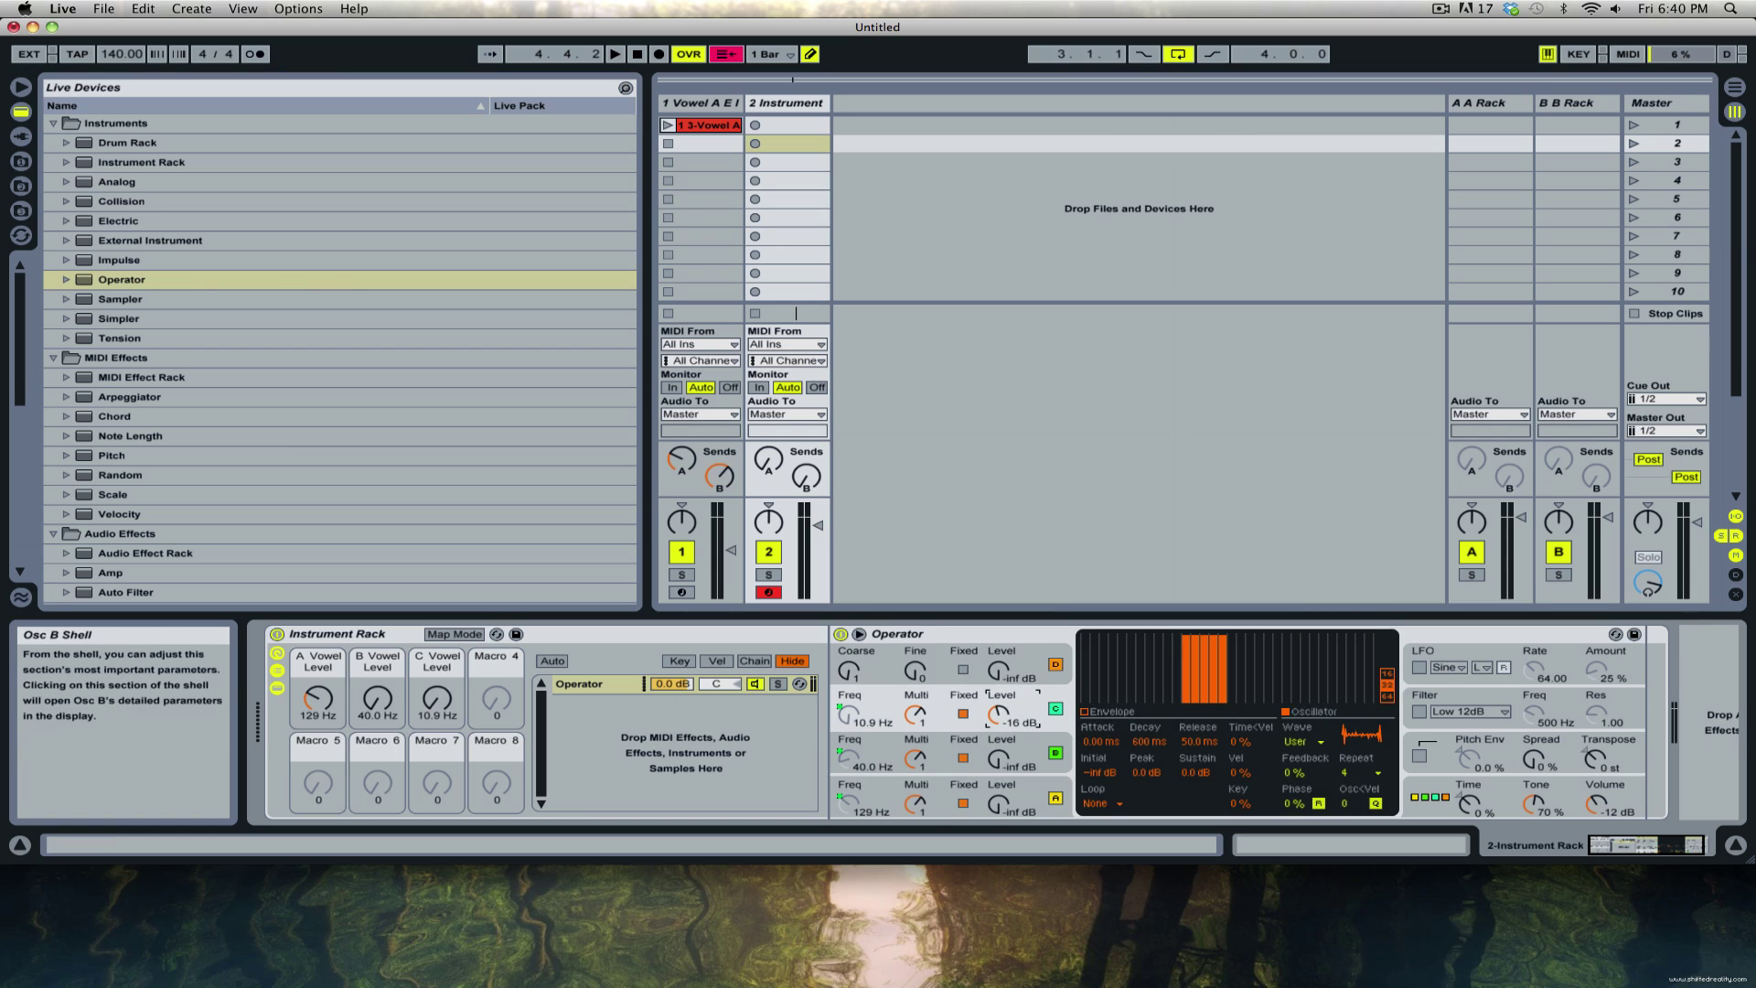
key("Delete")
left_click(1001, 671)
left_click_drag(1000, 670, 999, 626)
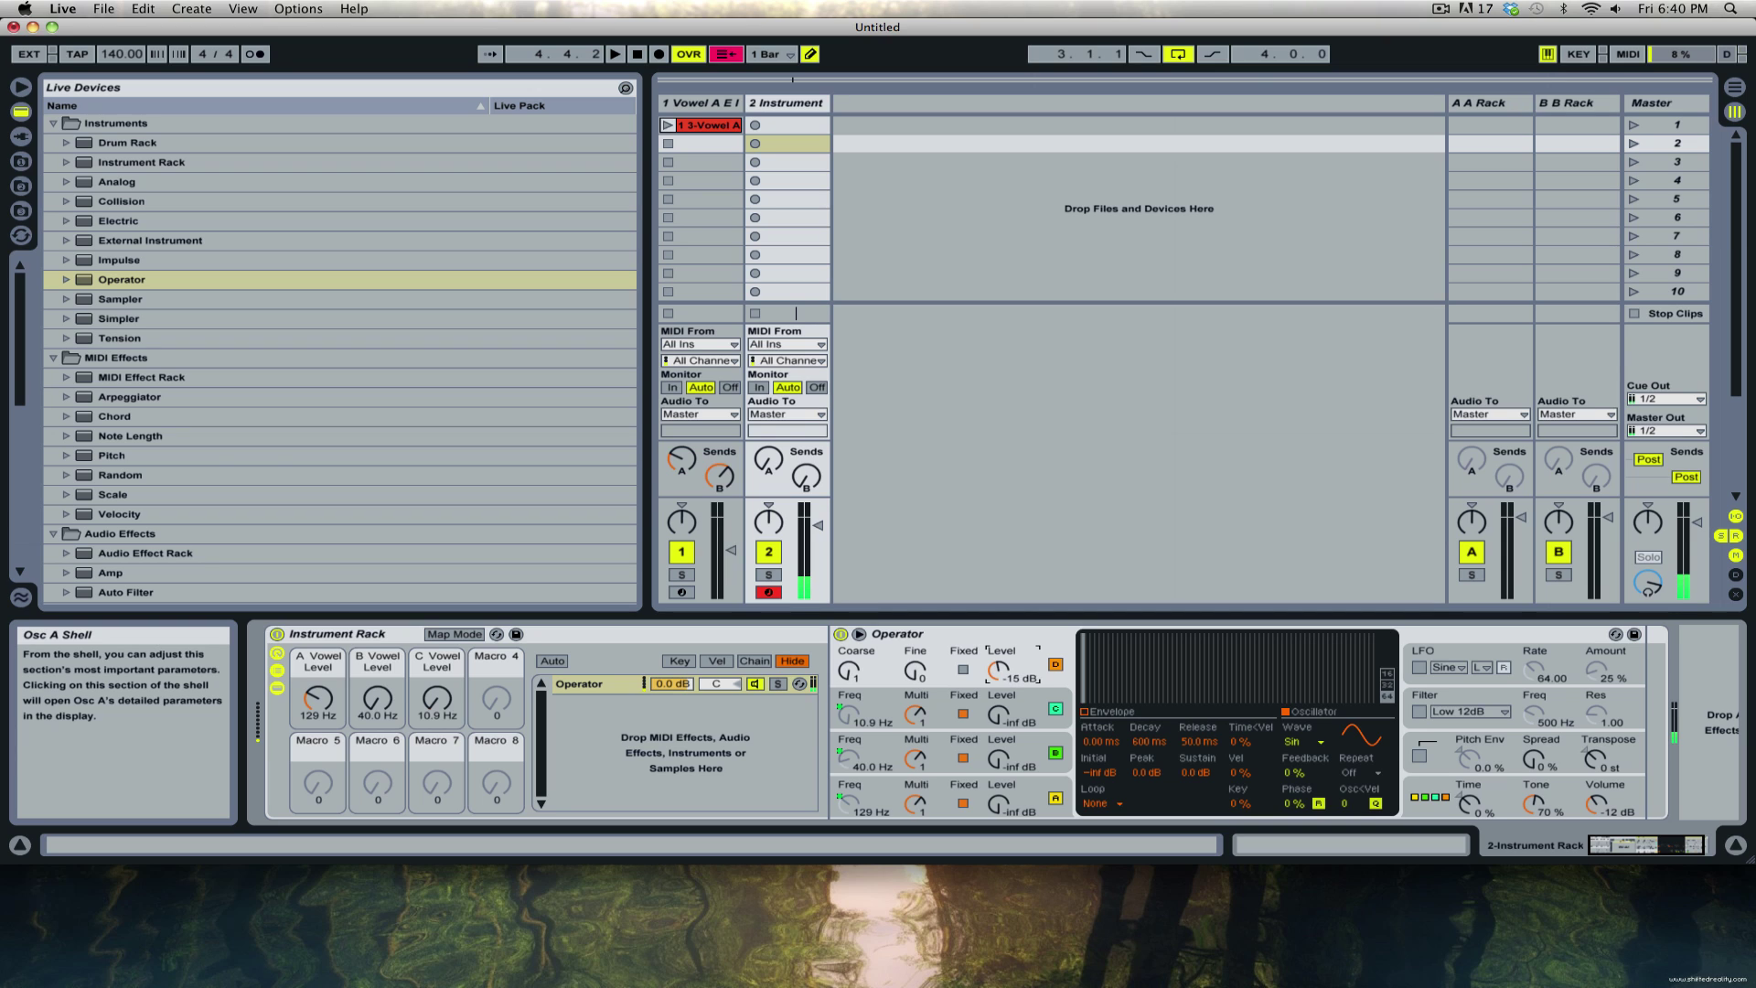
left_click(963, 670)
Give oscillator D an empty user waveform with 64 harmonics and the first harmonic zeroed.
left_click(1387, 674)
left_click_drag(1089, 640, 1089, 706)
left_click(1387, 697)
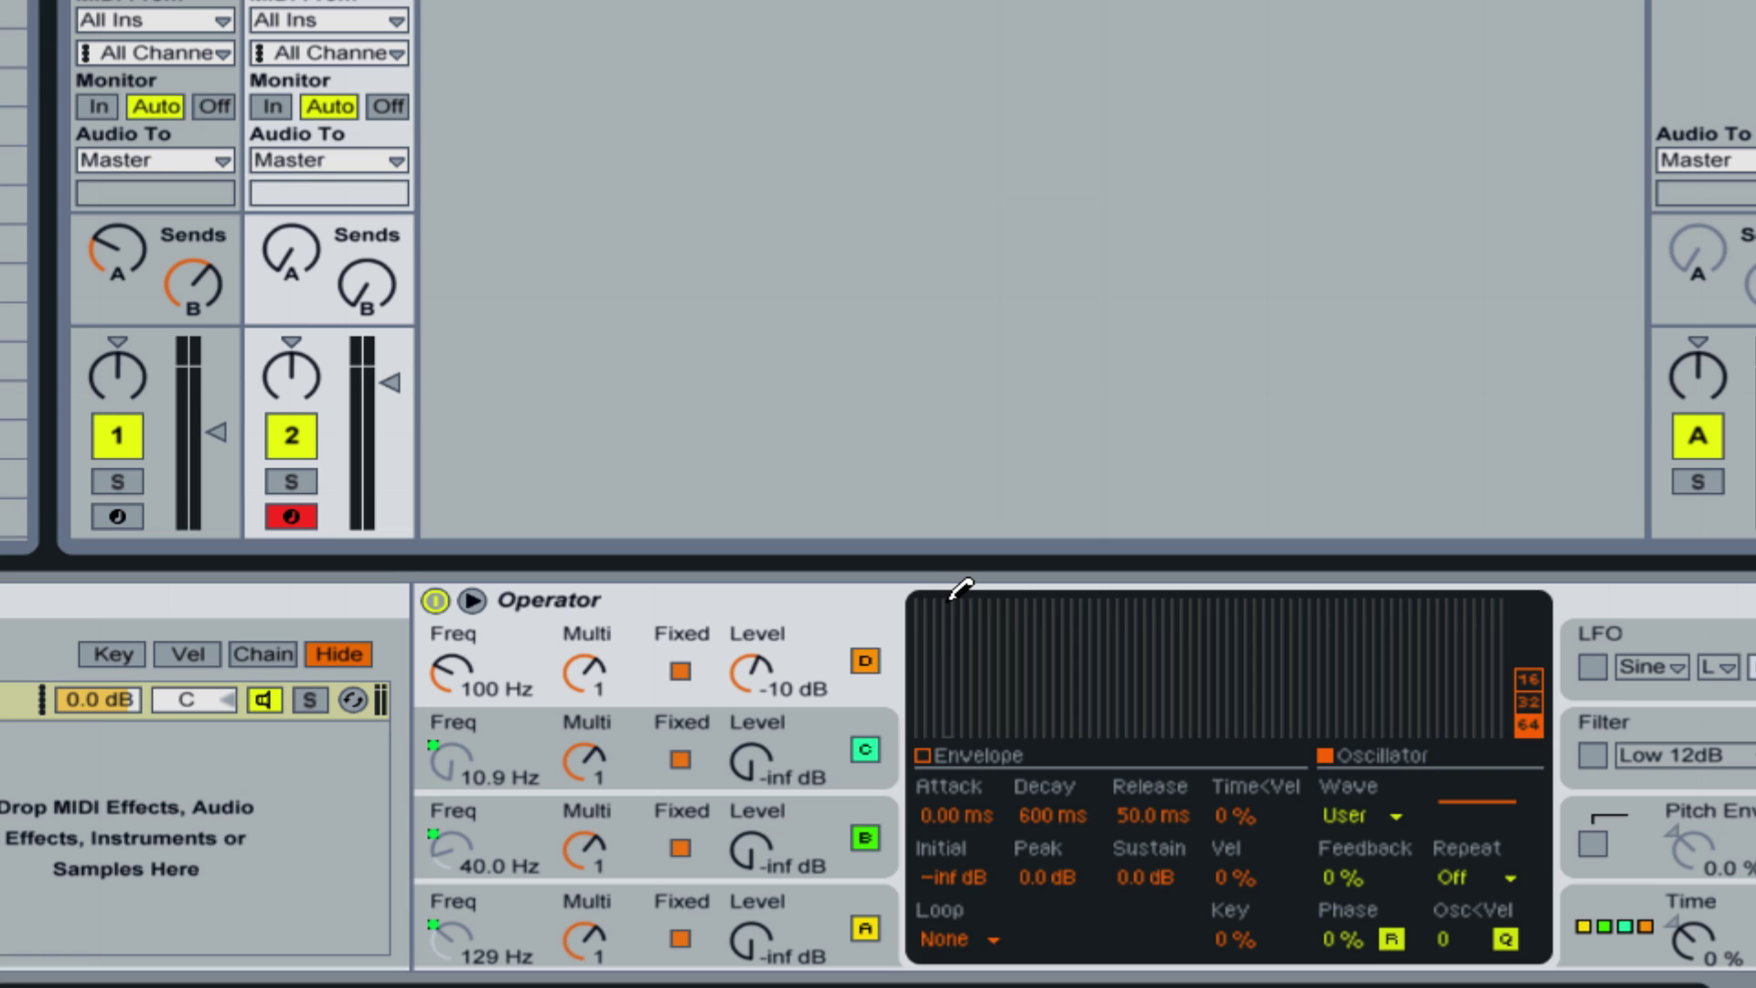
Draw oscillator D's upper harmonic bars, erase the first bar, and set Repeat to 4.
mouse_move(1258, 601)
left_mouse_down()
mouse_move(1325, 572)
mouse_move(1546, 555)
left_mouse_up()
left_click(1262, 600)
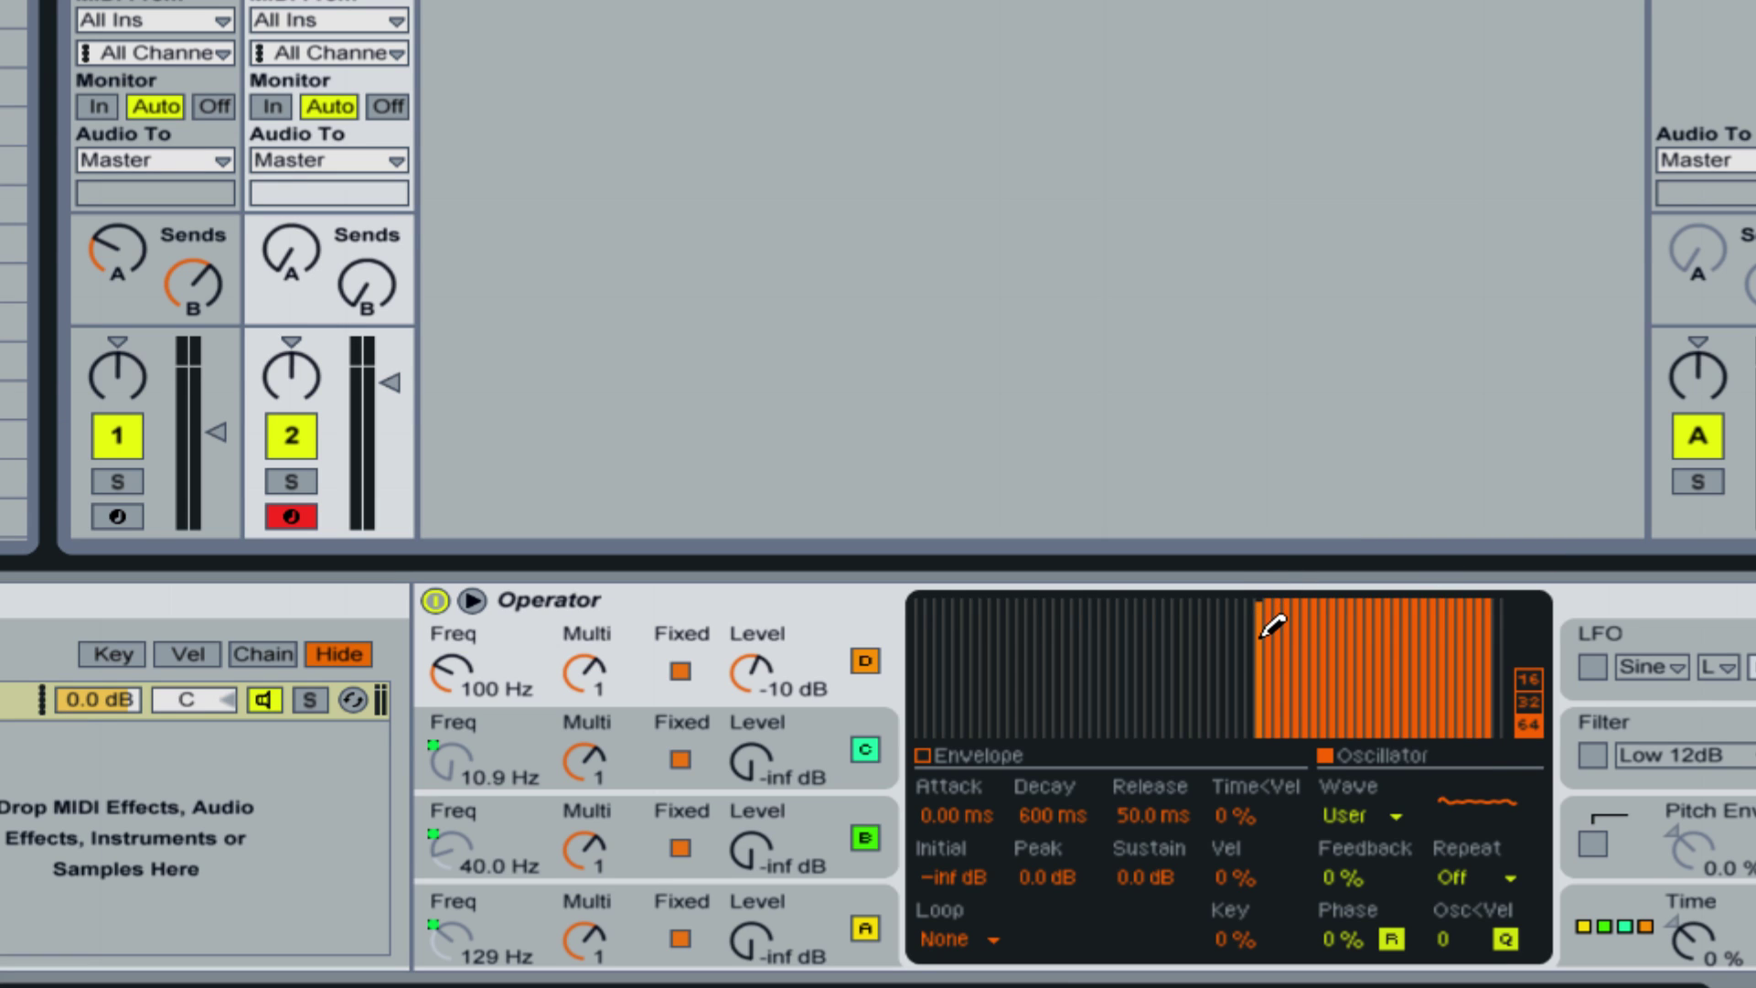
left_click(1268, 731)
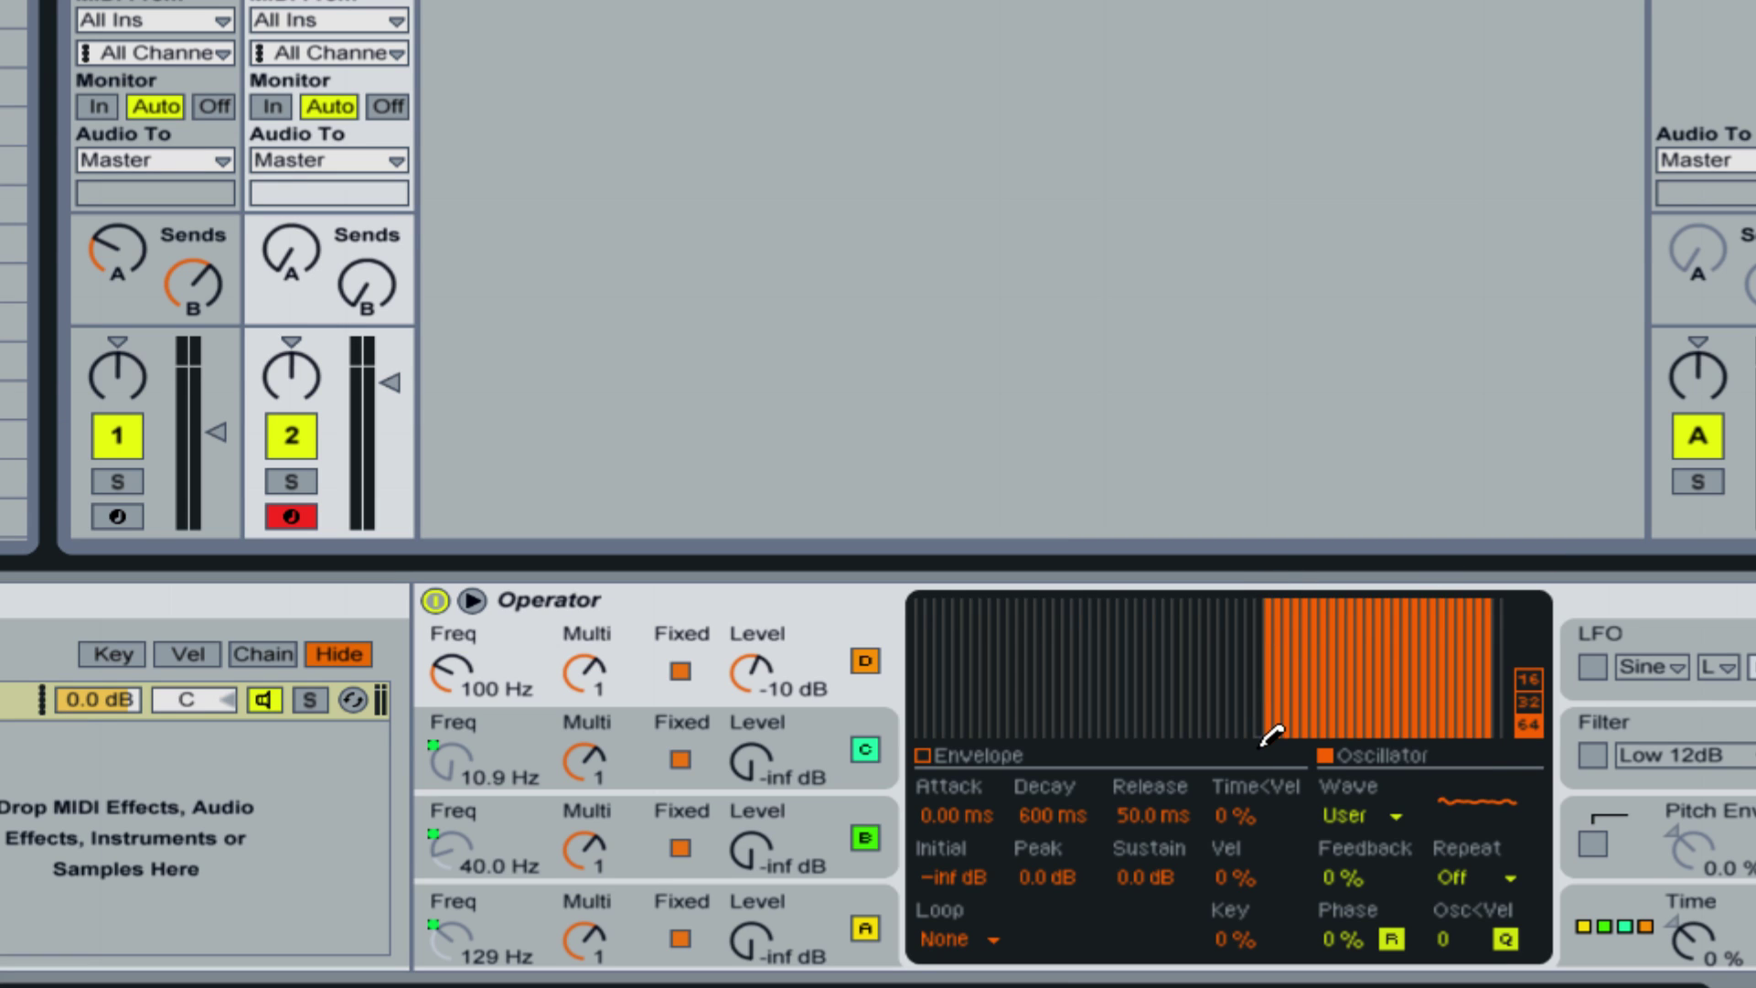
left_click(1464, 878)
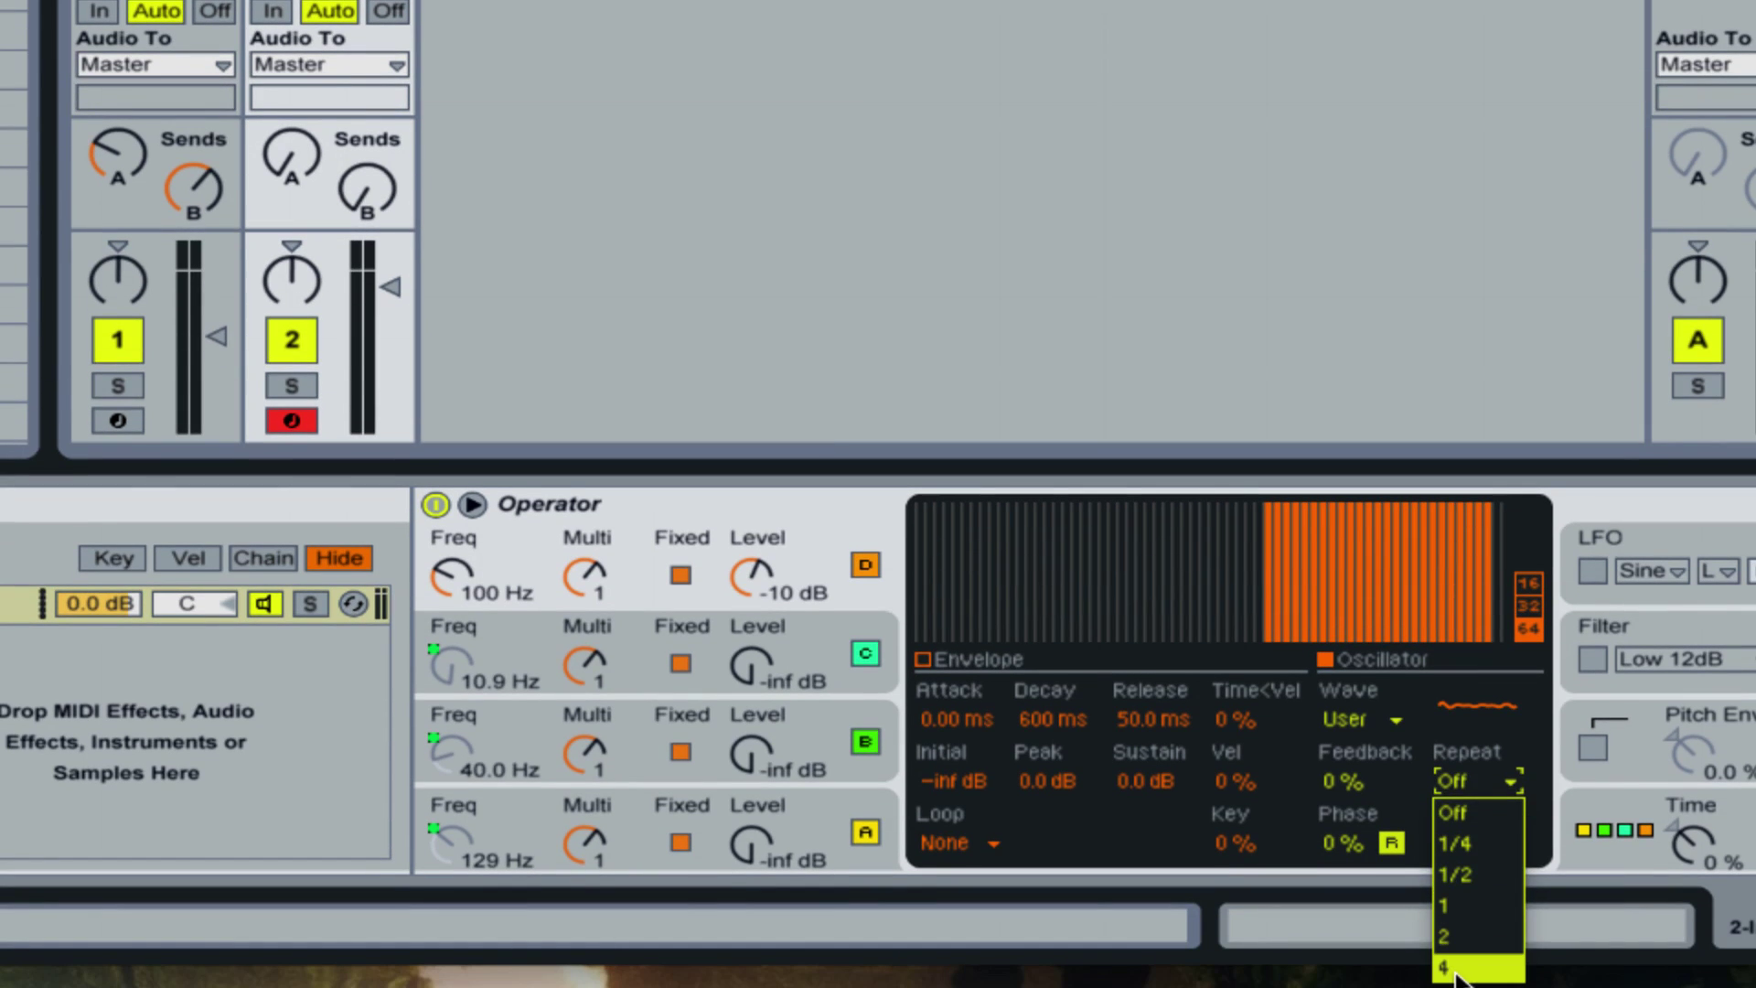
left_click(1456, 972)
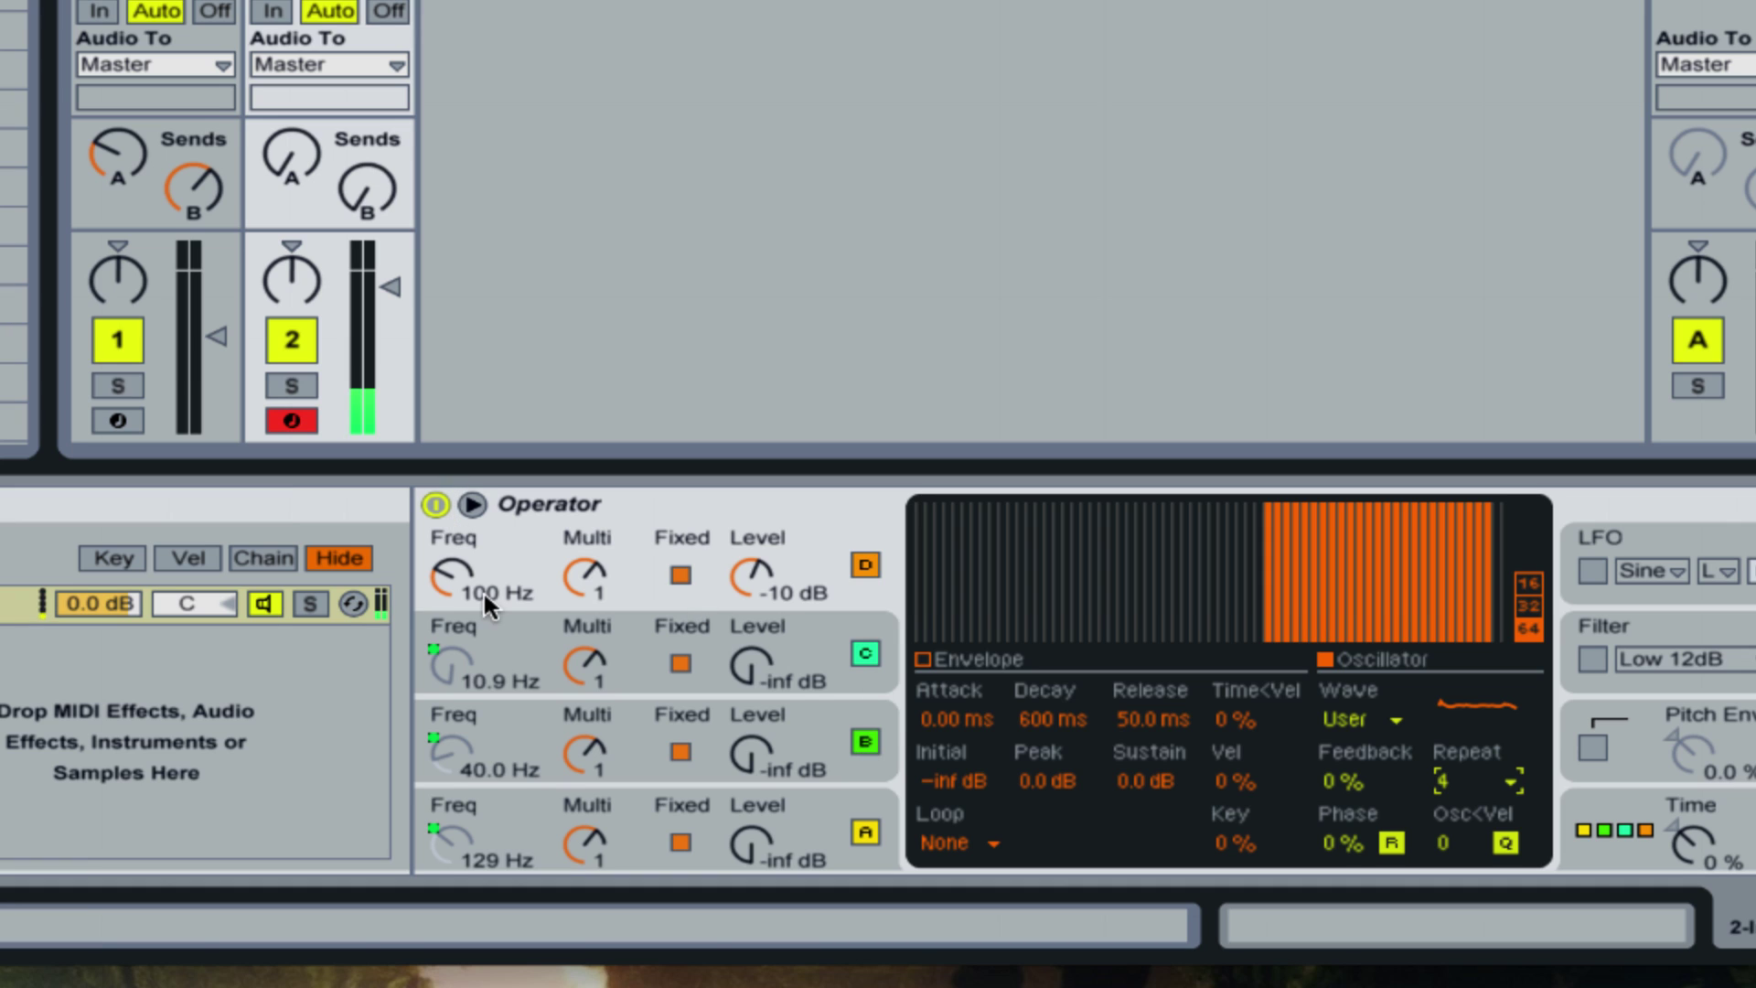
Tune oscillator D to a fixed 136 Hz with a 0.1 frequency multiplier, keeping Repeat 4.
mouse_move(483, 590)
left_mouse_down()
mouse_move(483, 554)
mouse_move(483, 631)
mouse_move(454, 575)
left_mouse_up()
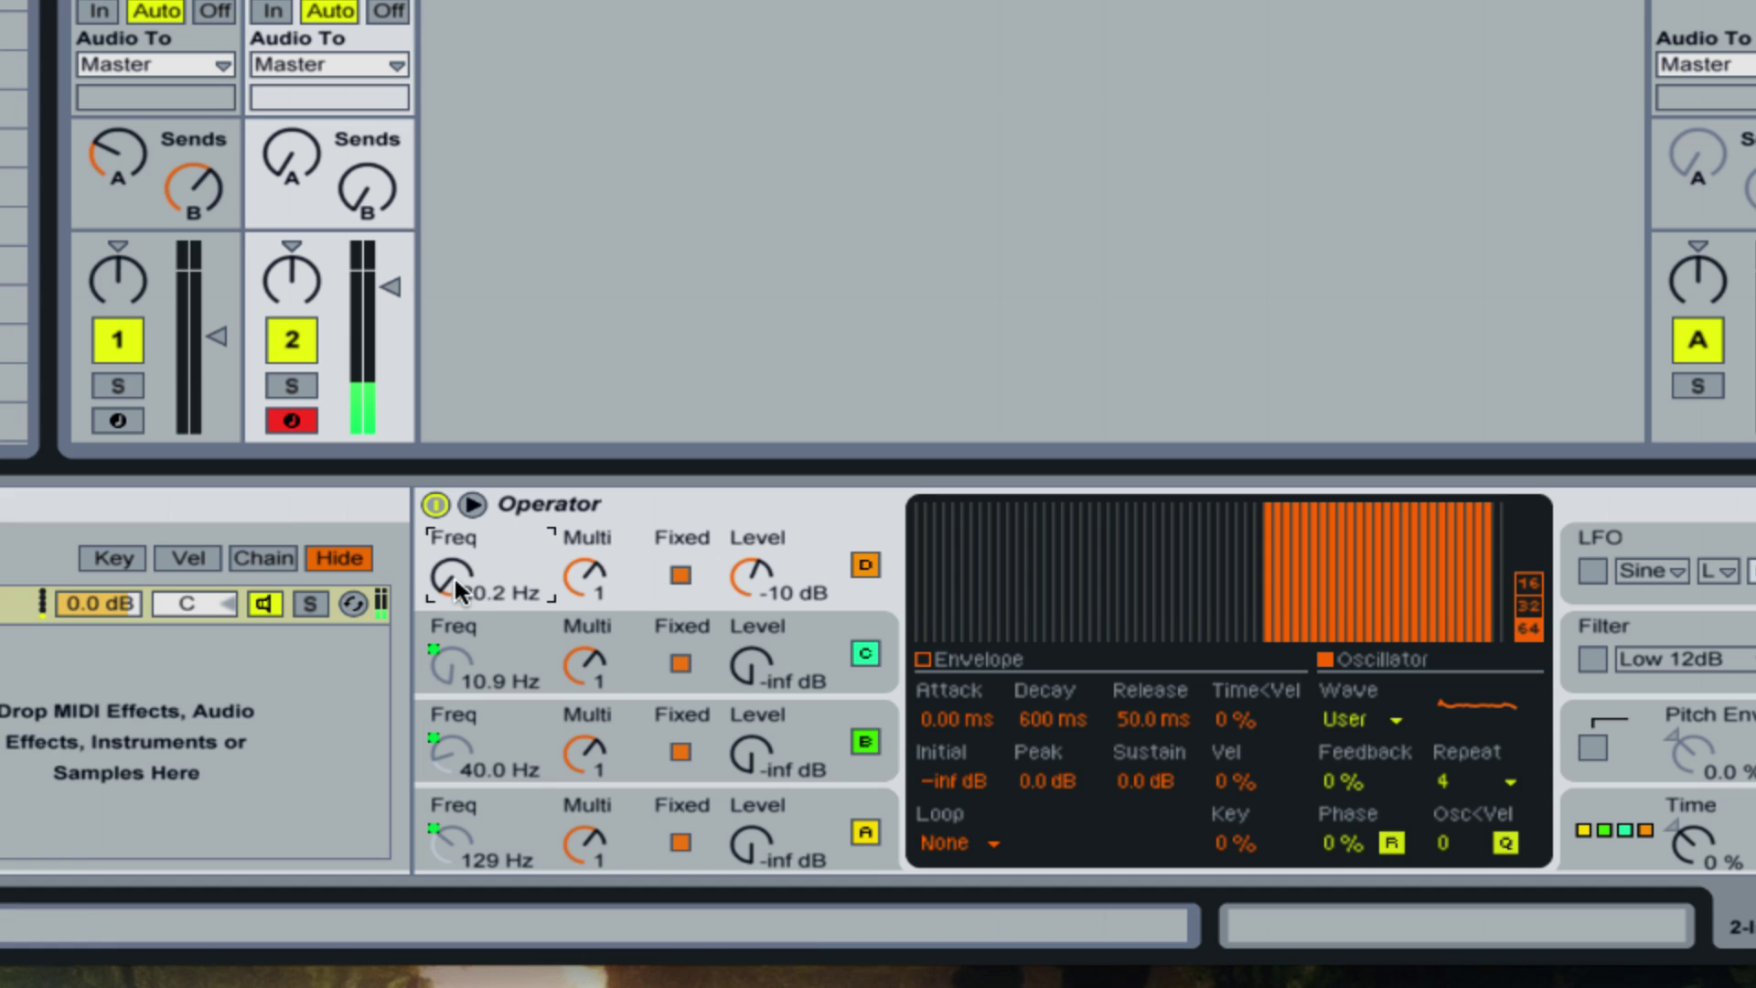
left_click(1504, 783)
left_click(1494, 902)
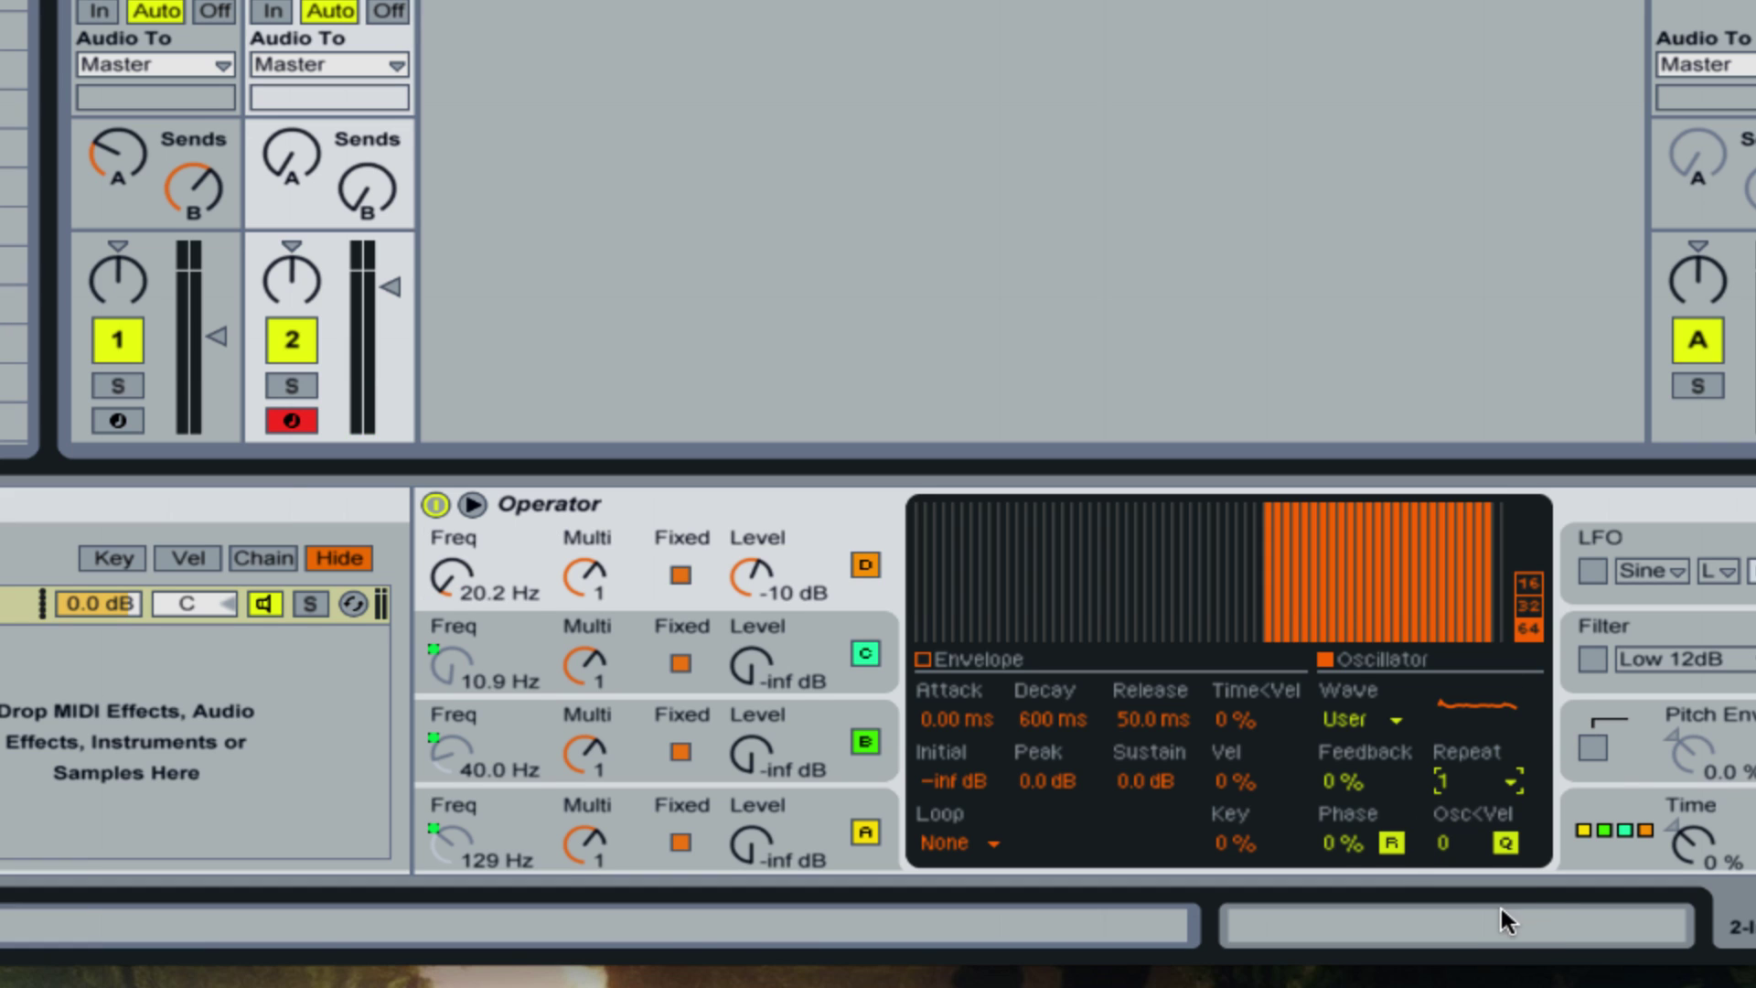
left_click_drag(451, 578, 452, 529)
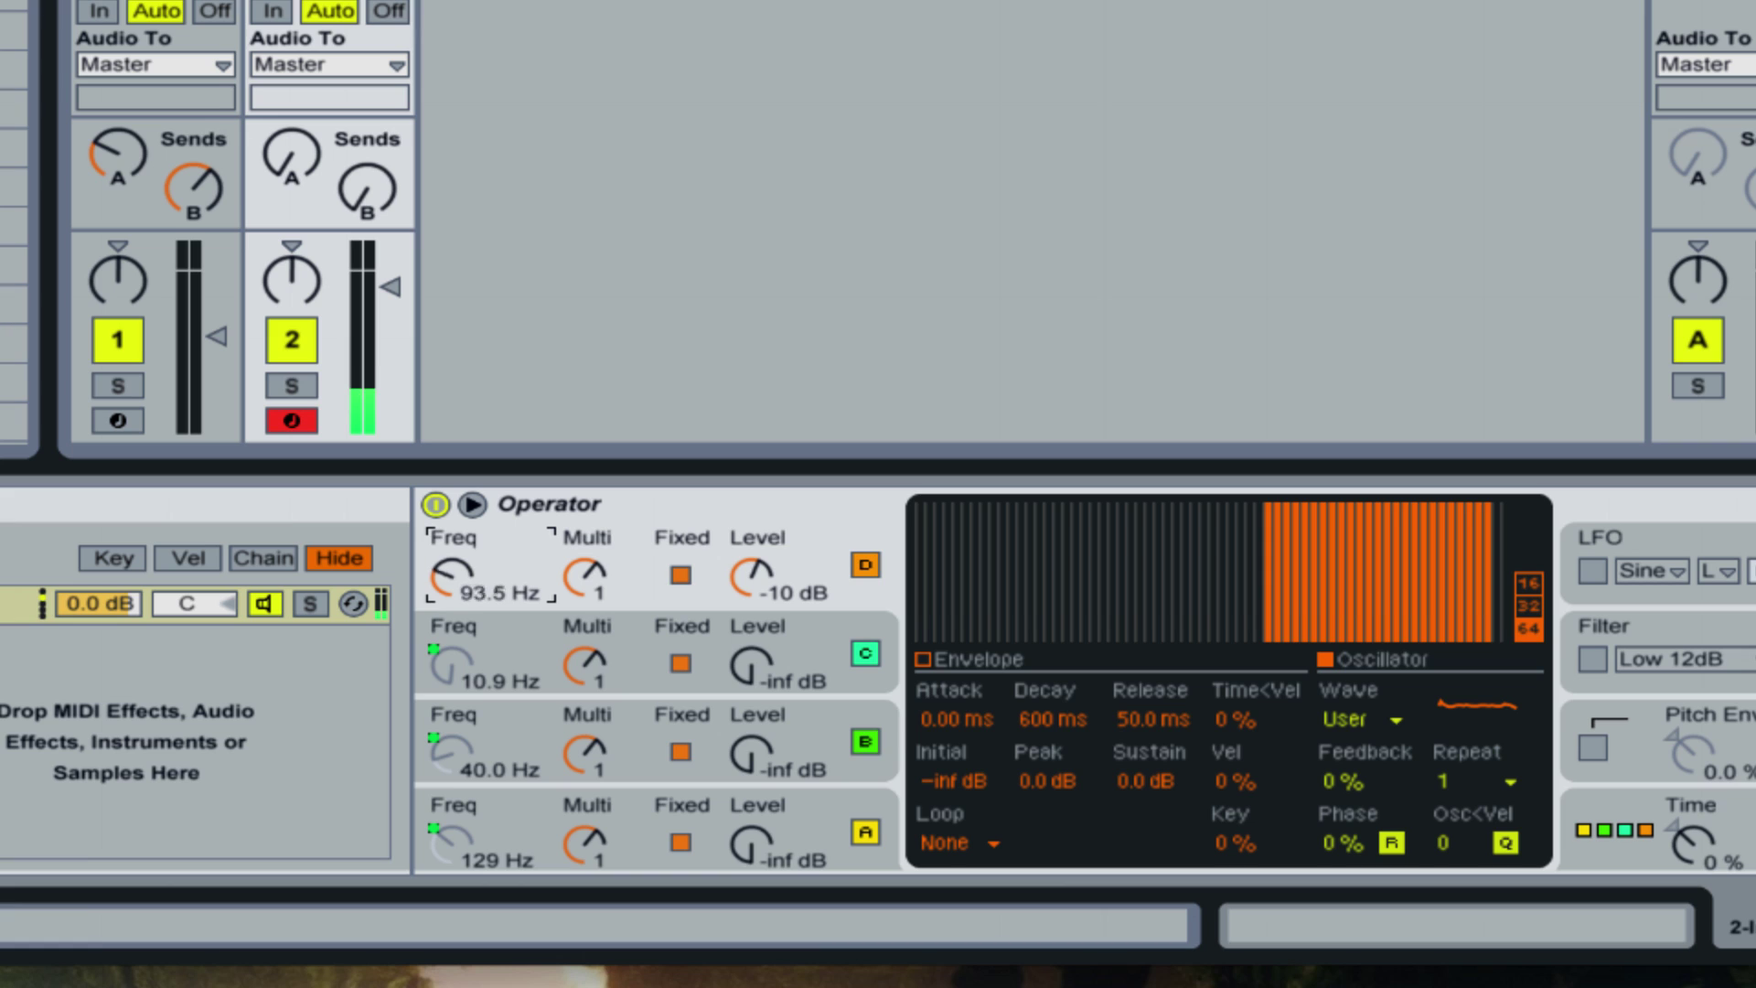
left_click(1457, 777)
left_click(1454, 971)
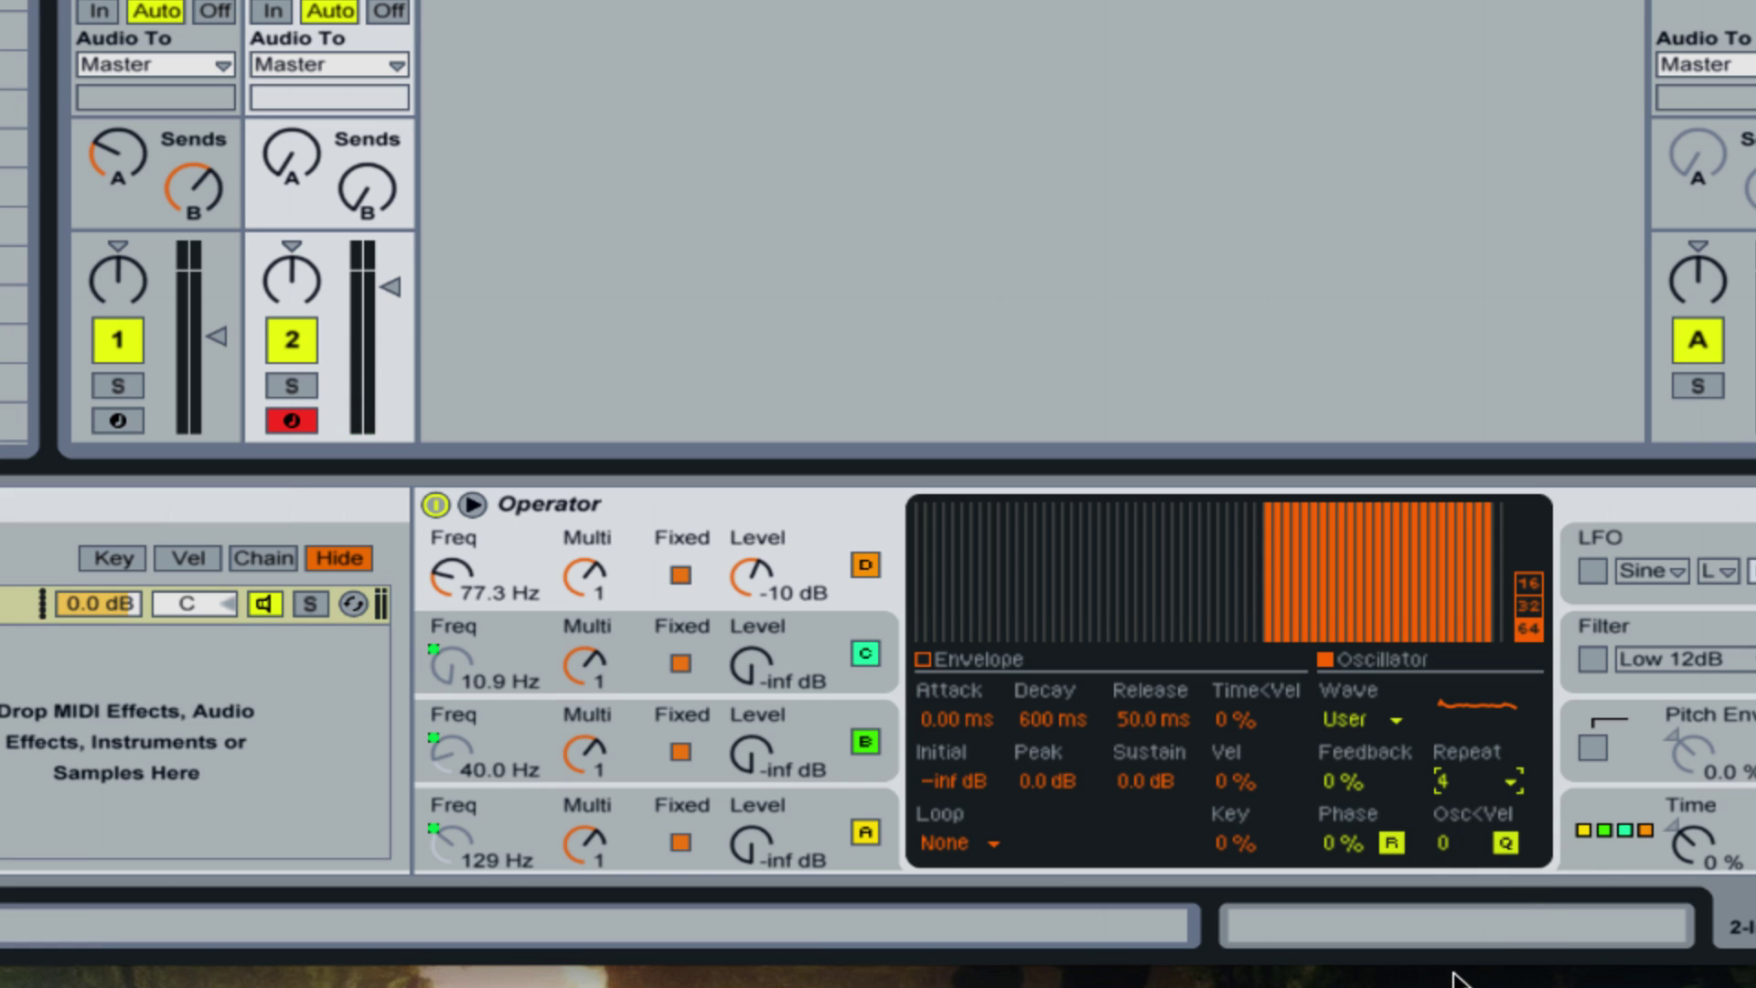
left_click_drag(452, 576, 452, 591)
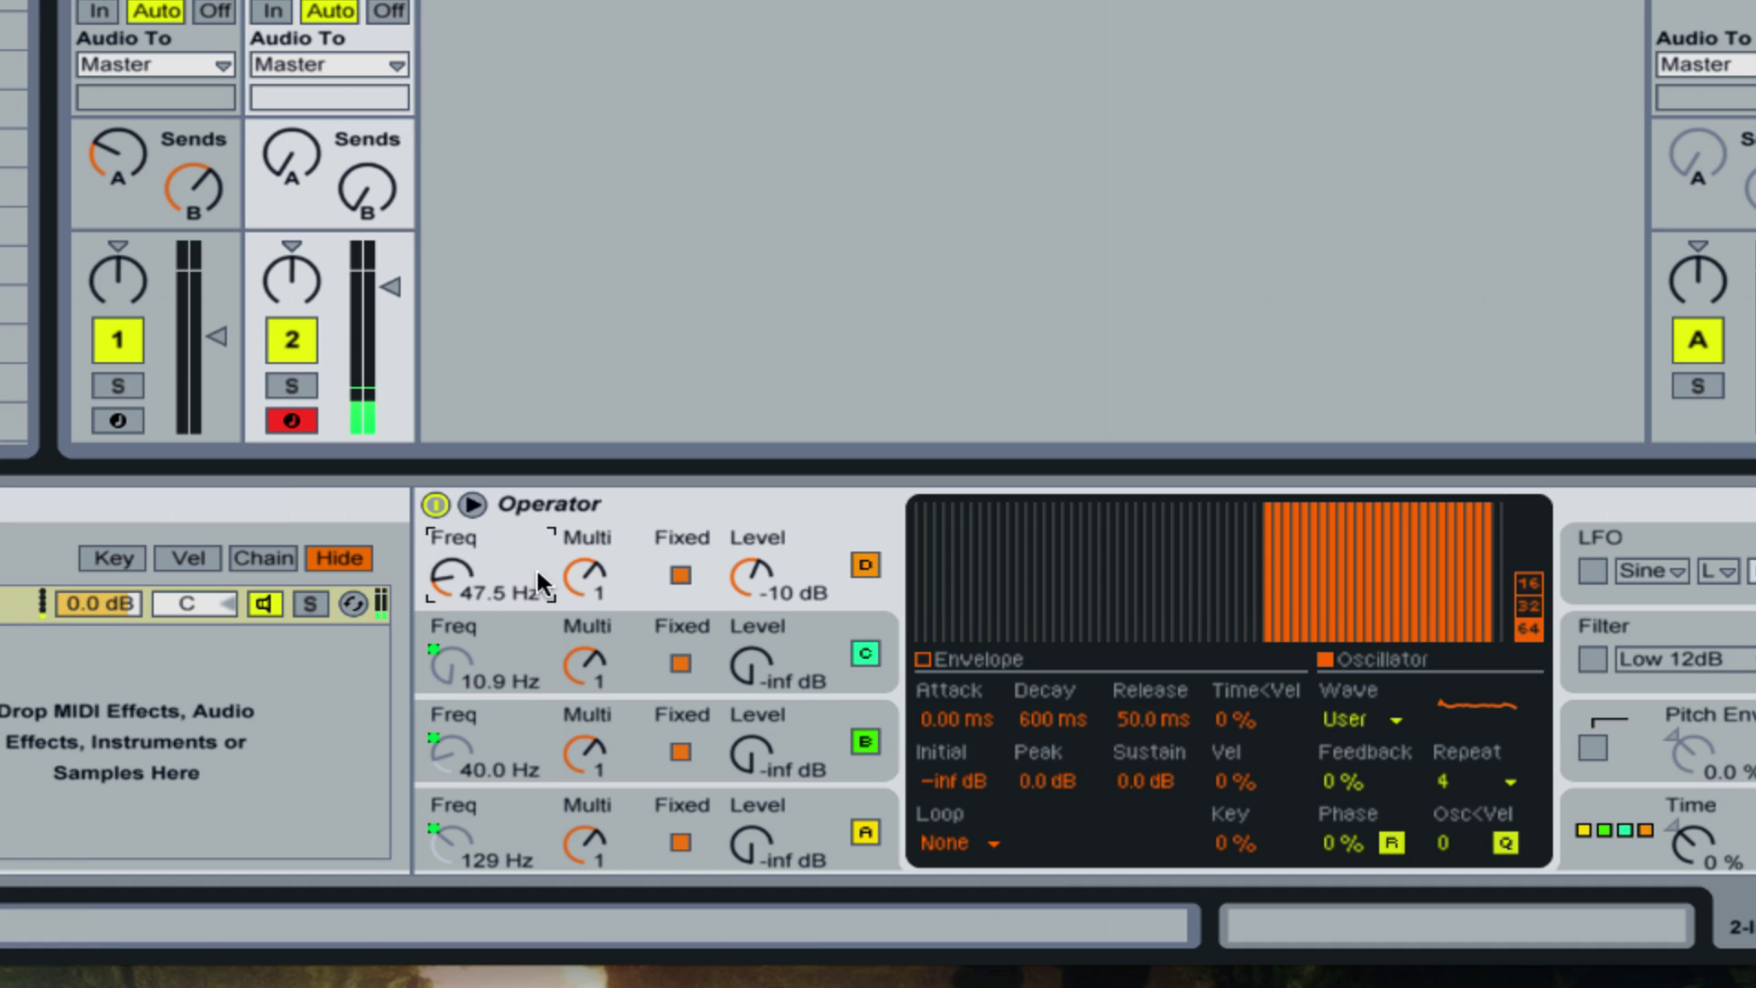
left_click_drag(584, 575, 583, 599)
mouse_move(440, 573)
left_mouse_down()
mouse_move(440, 494)
mouse_move(441, 548)
left_mouse_up()
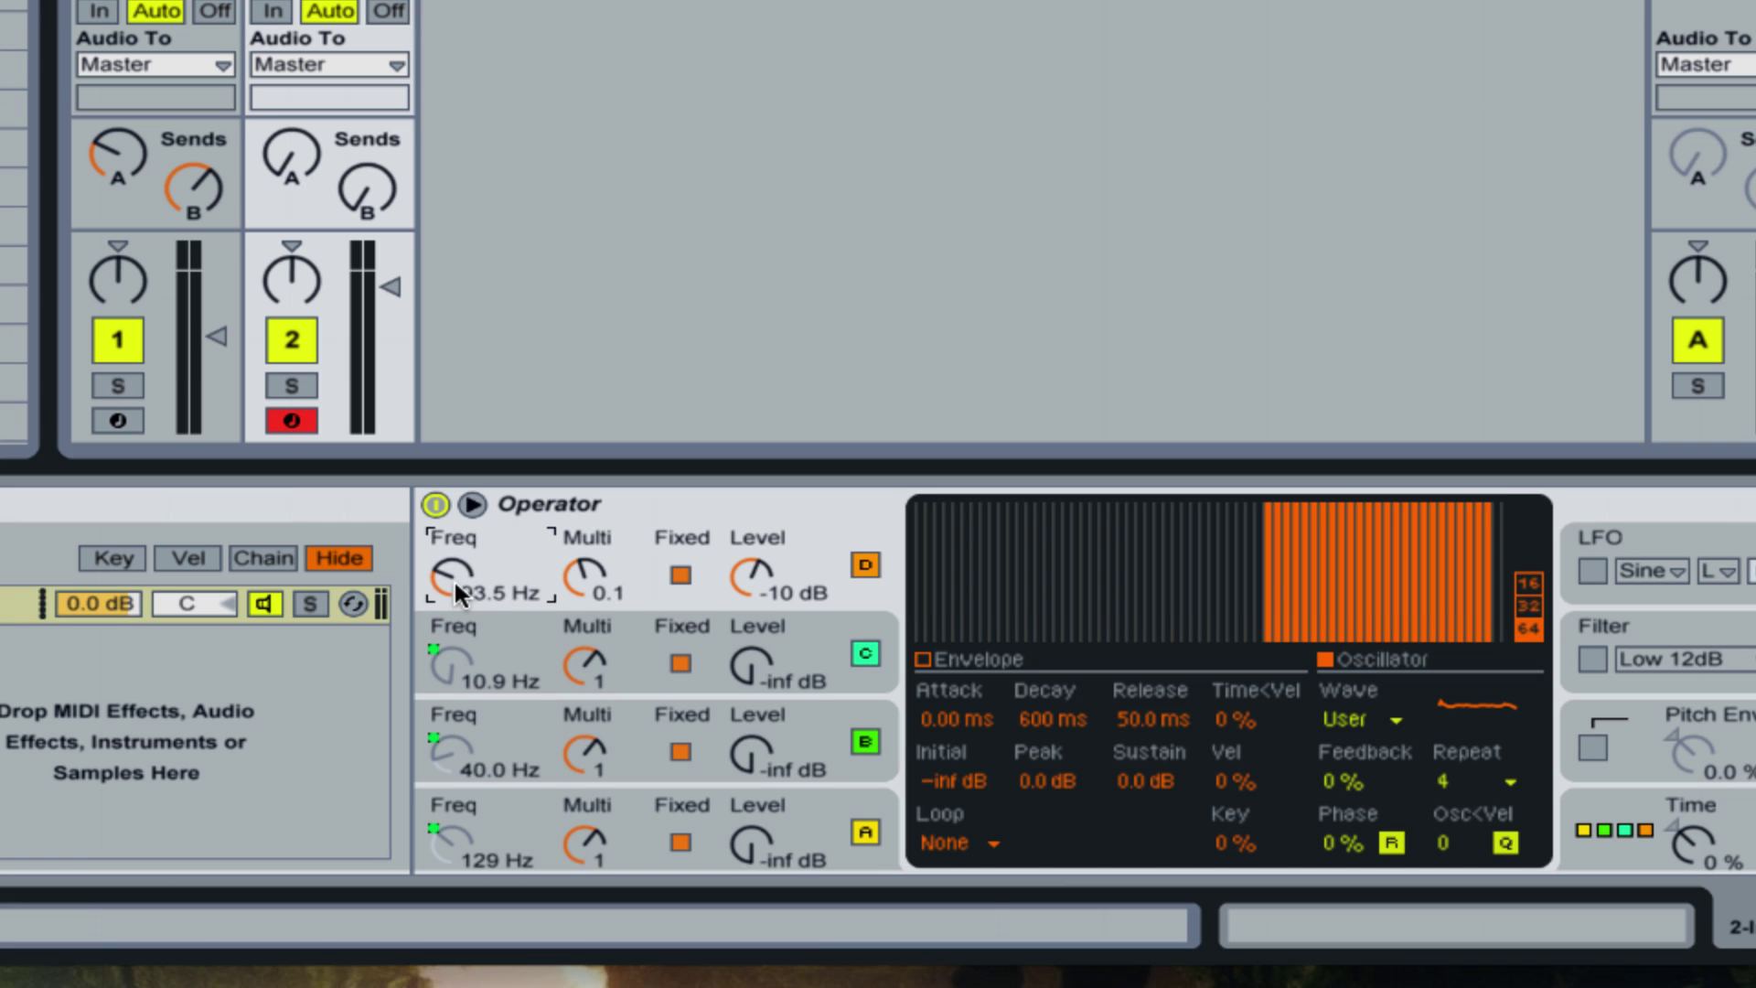
mouse_move(458, 582)
left_mouse_down()
mouse_move(457, 535)
mouse_move(459, 583)
left_mouse_up()
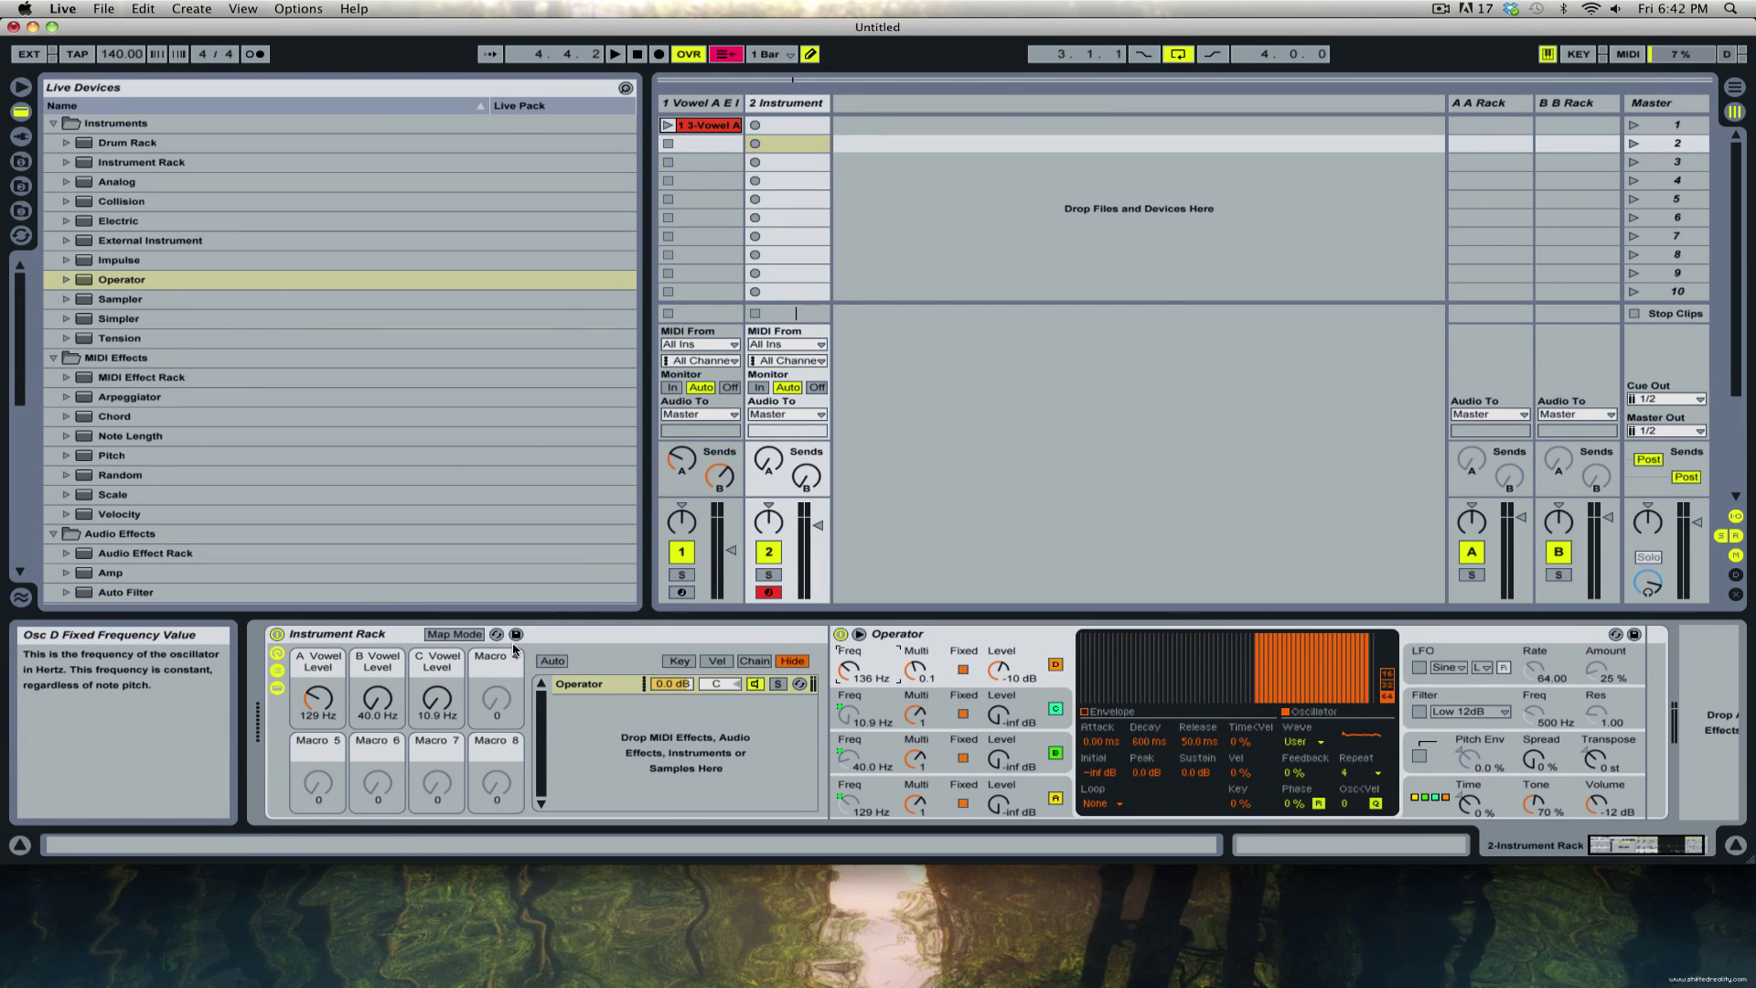
Map oscillator D's fixed frequency to Macro 4 and rename it 'D Vowel Level'.
left_click(454, 634)
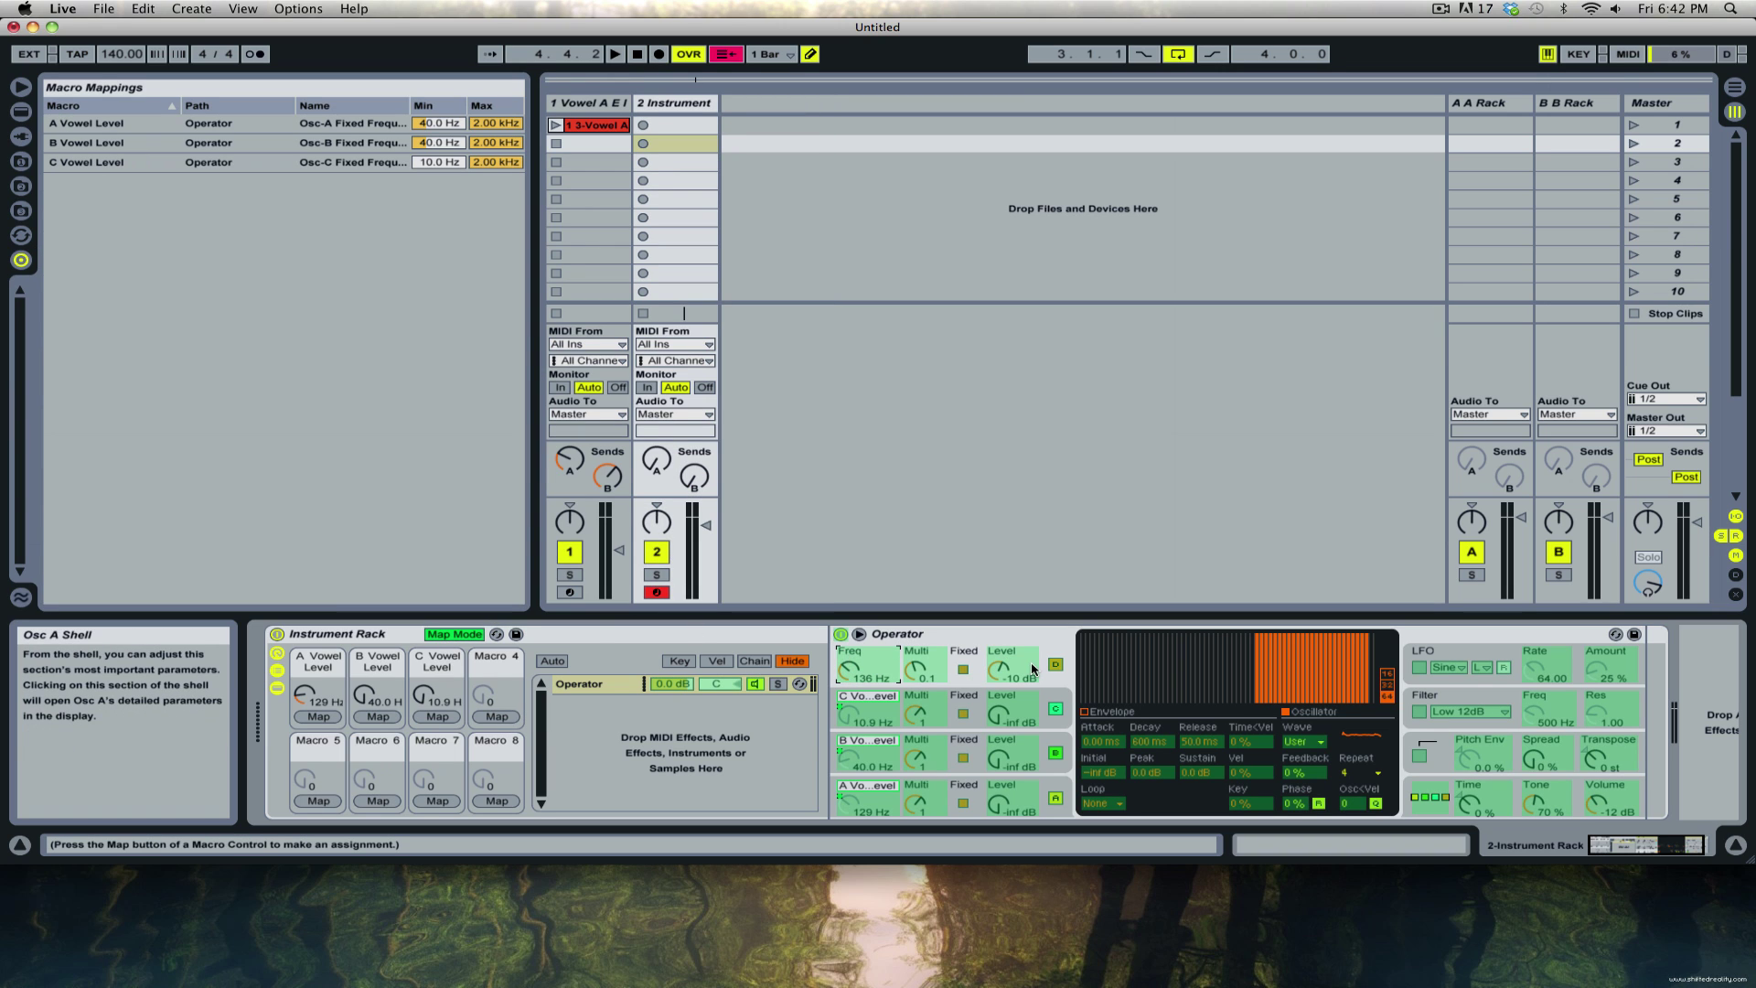
left_click(497, 717)
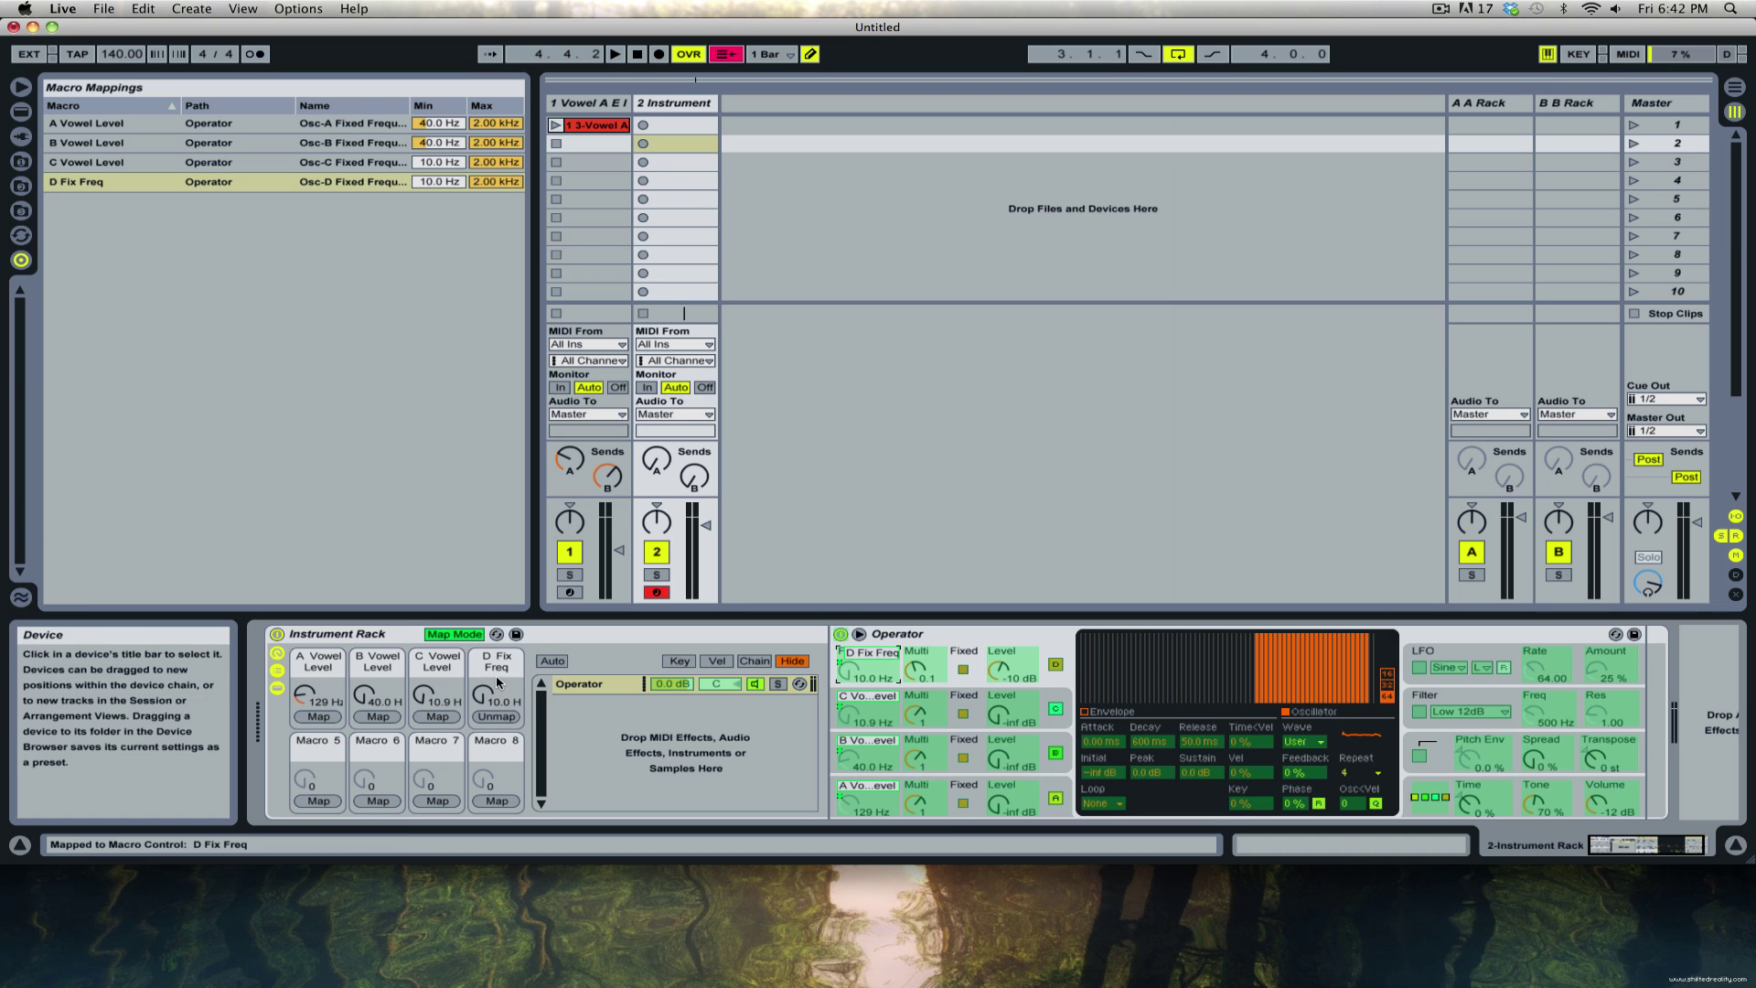
left_click(493, 667)
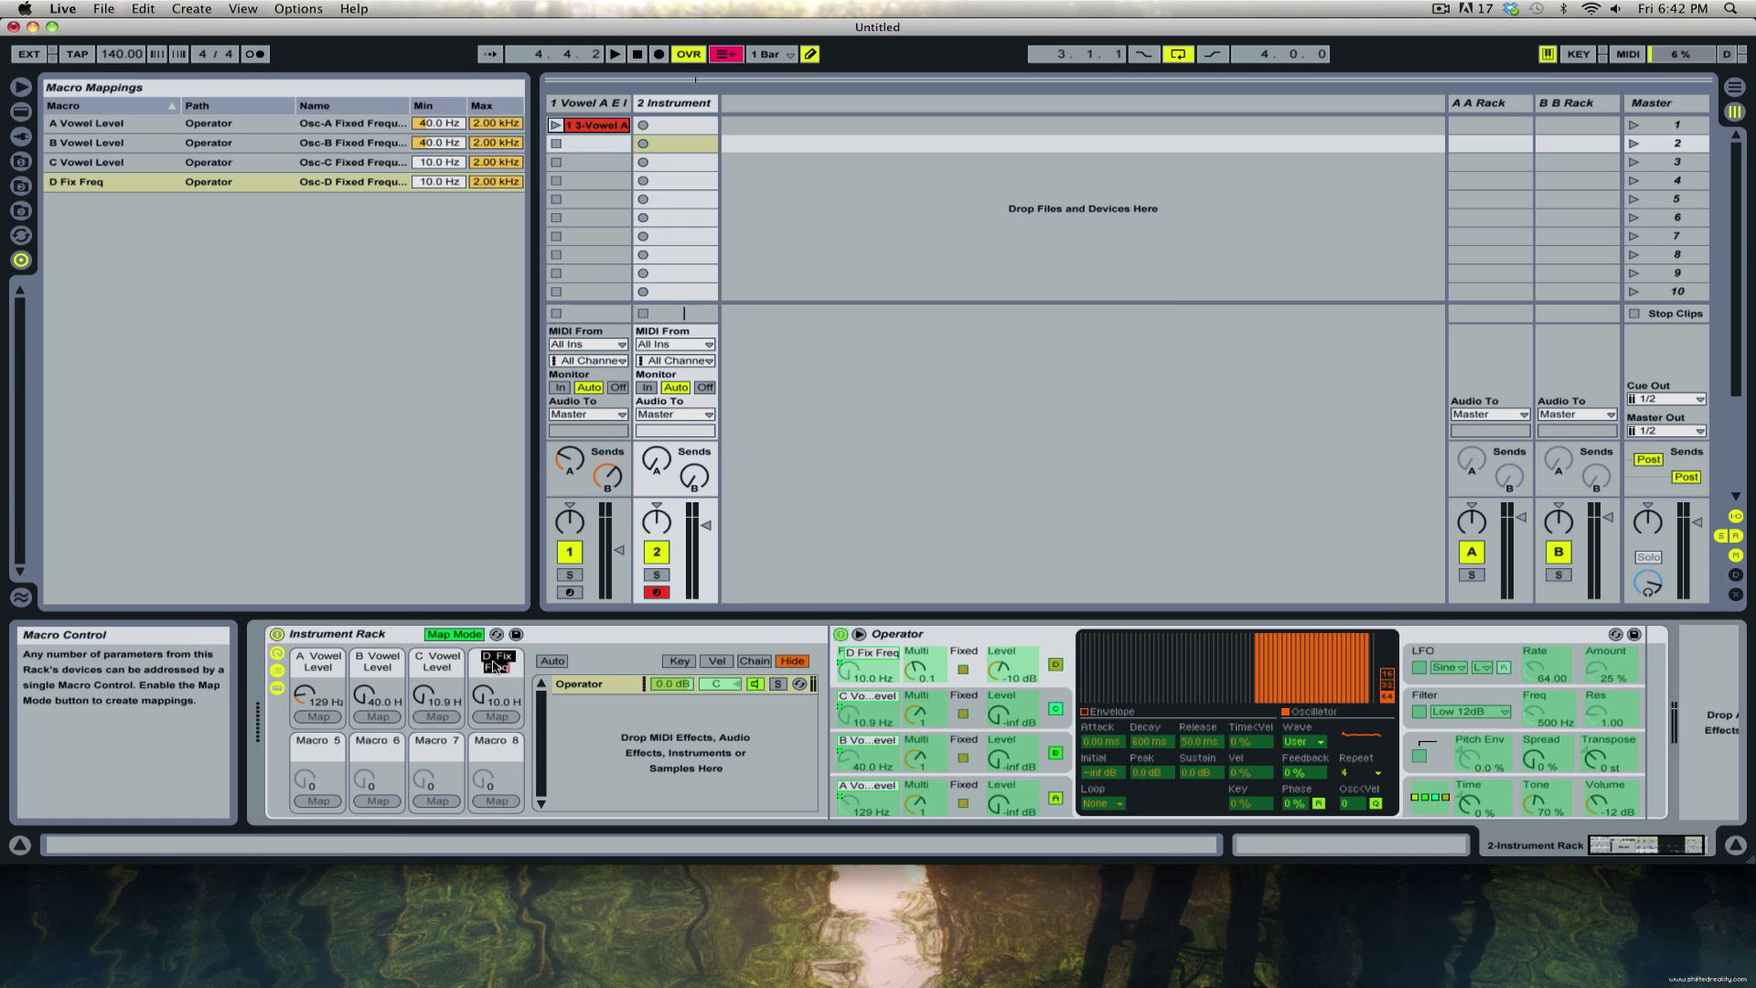
type("D Vowel ")
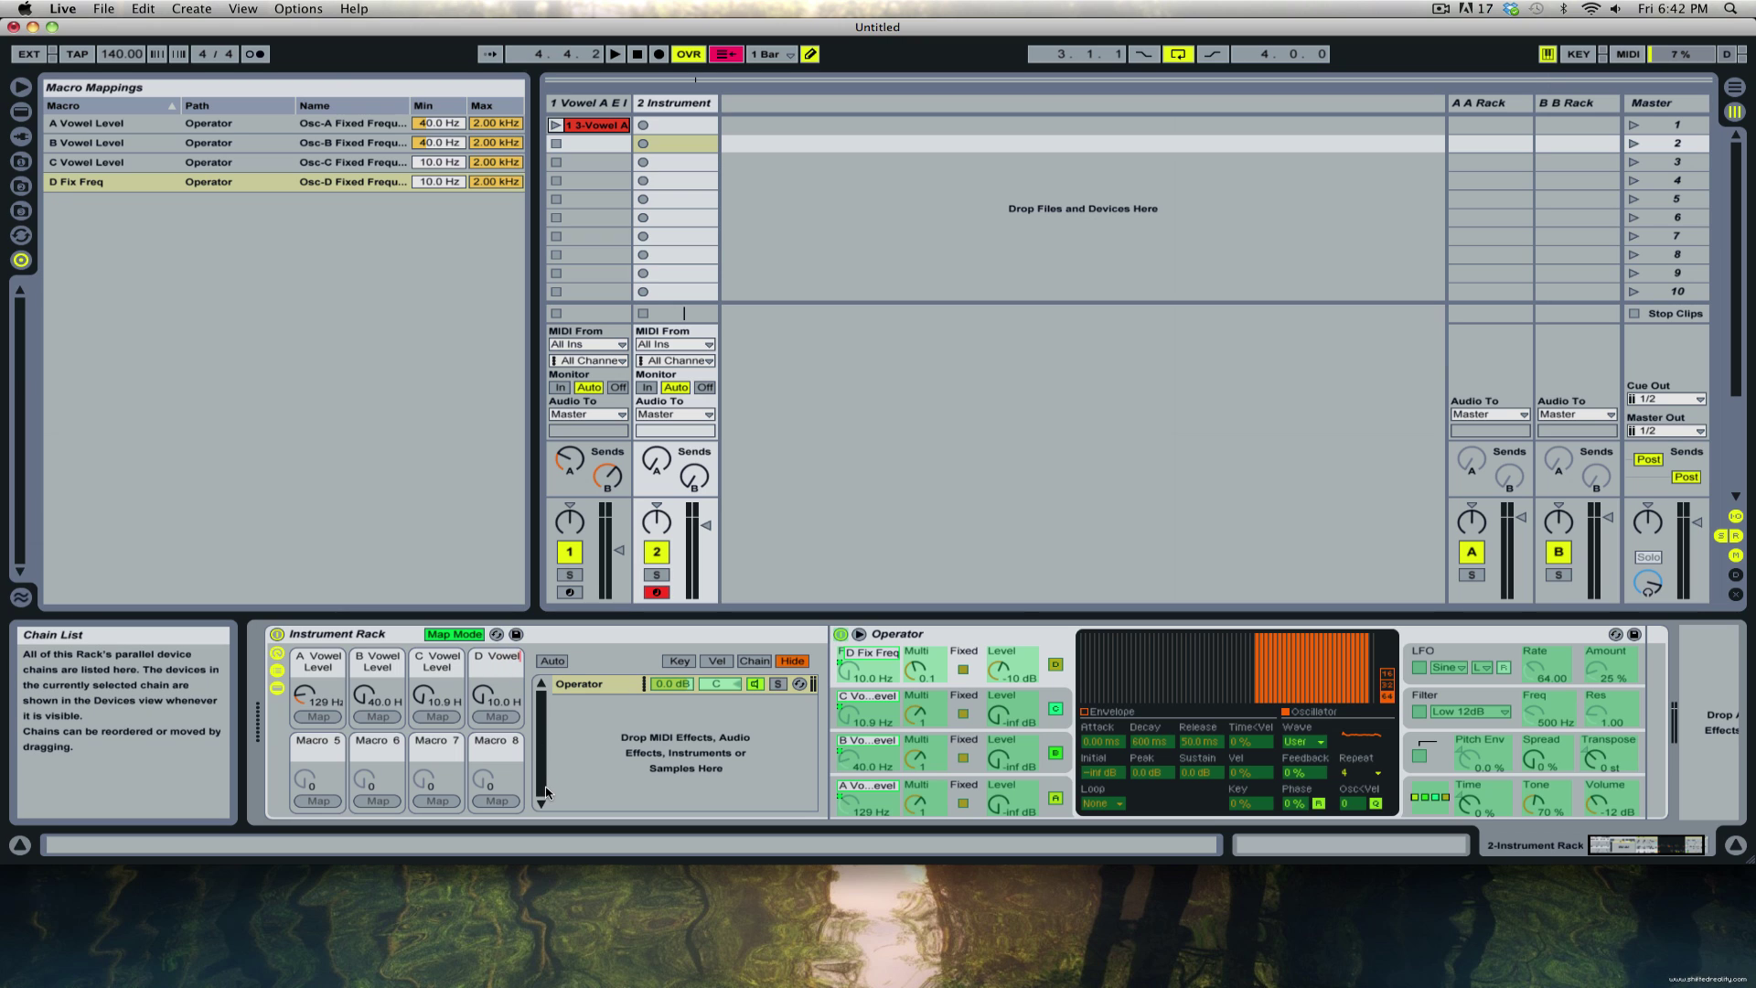
type("Level")
key("Return")
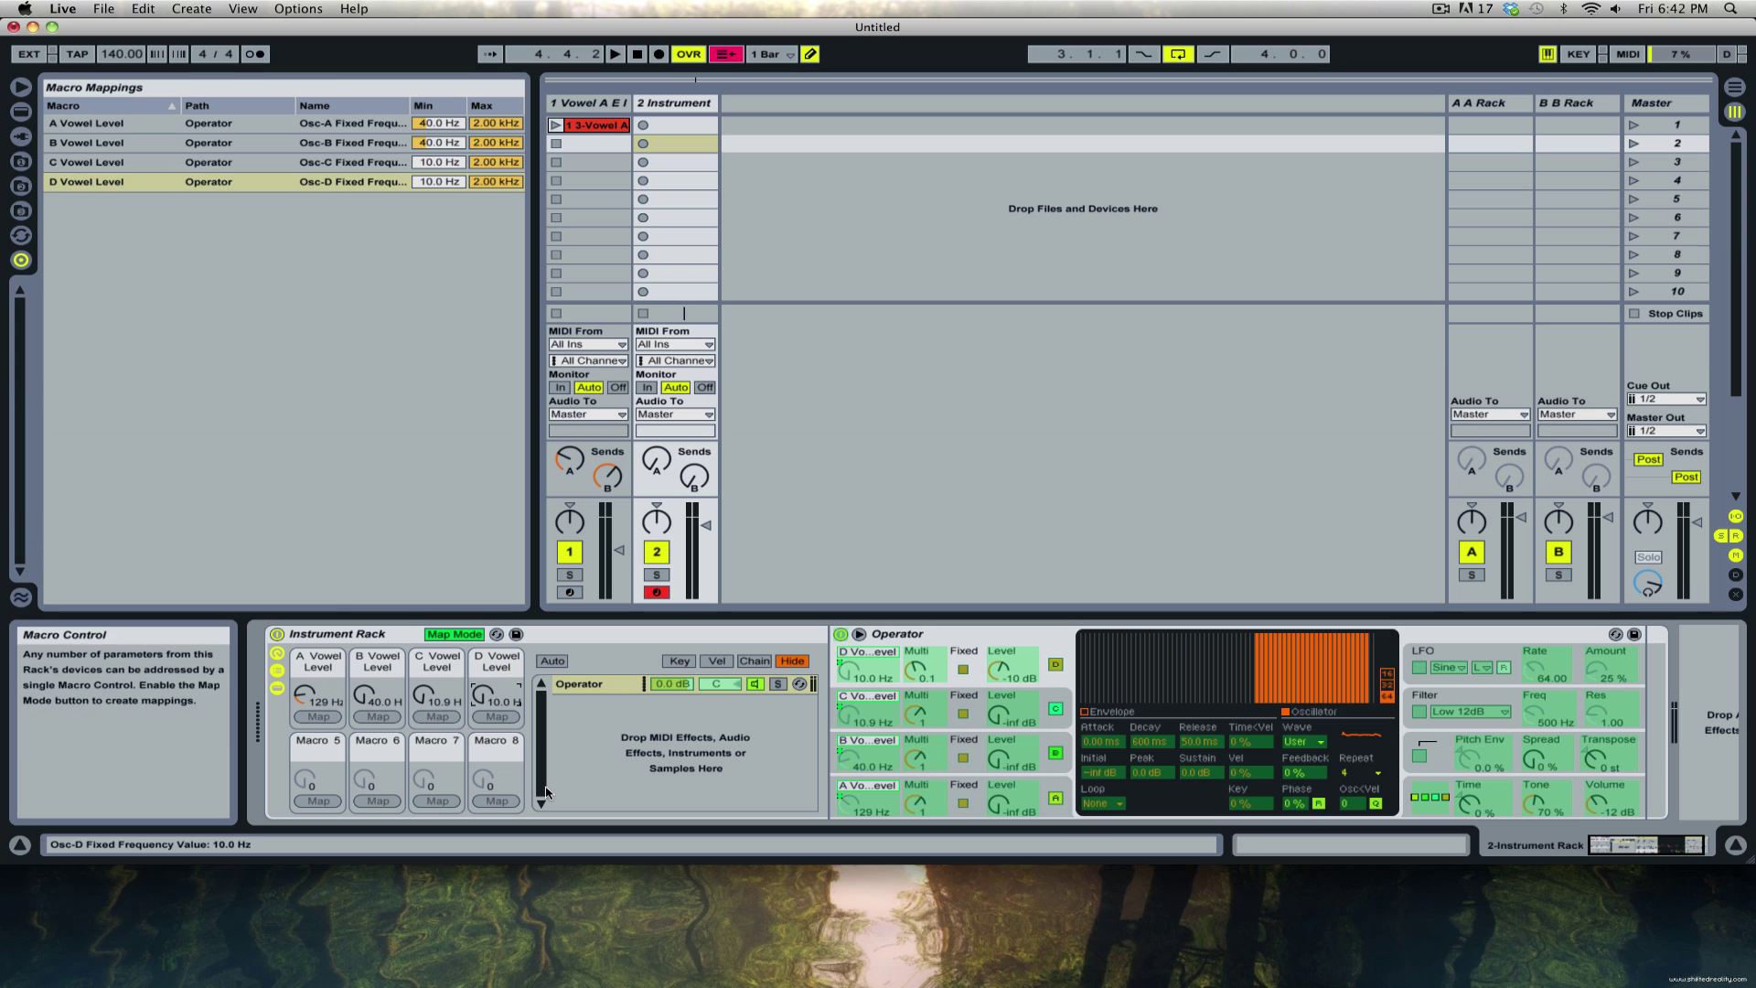
Assign macros A, B, C and D to MIDI CC 5 on channel 1 using MIDI Map mode.
left_click(454, 634)
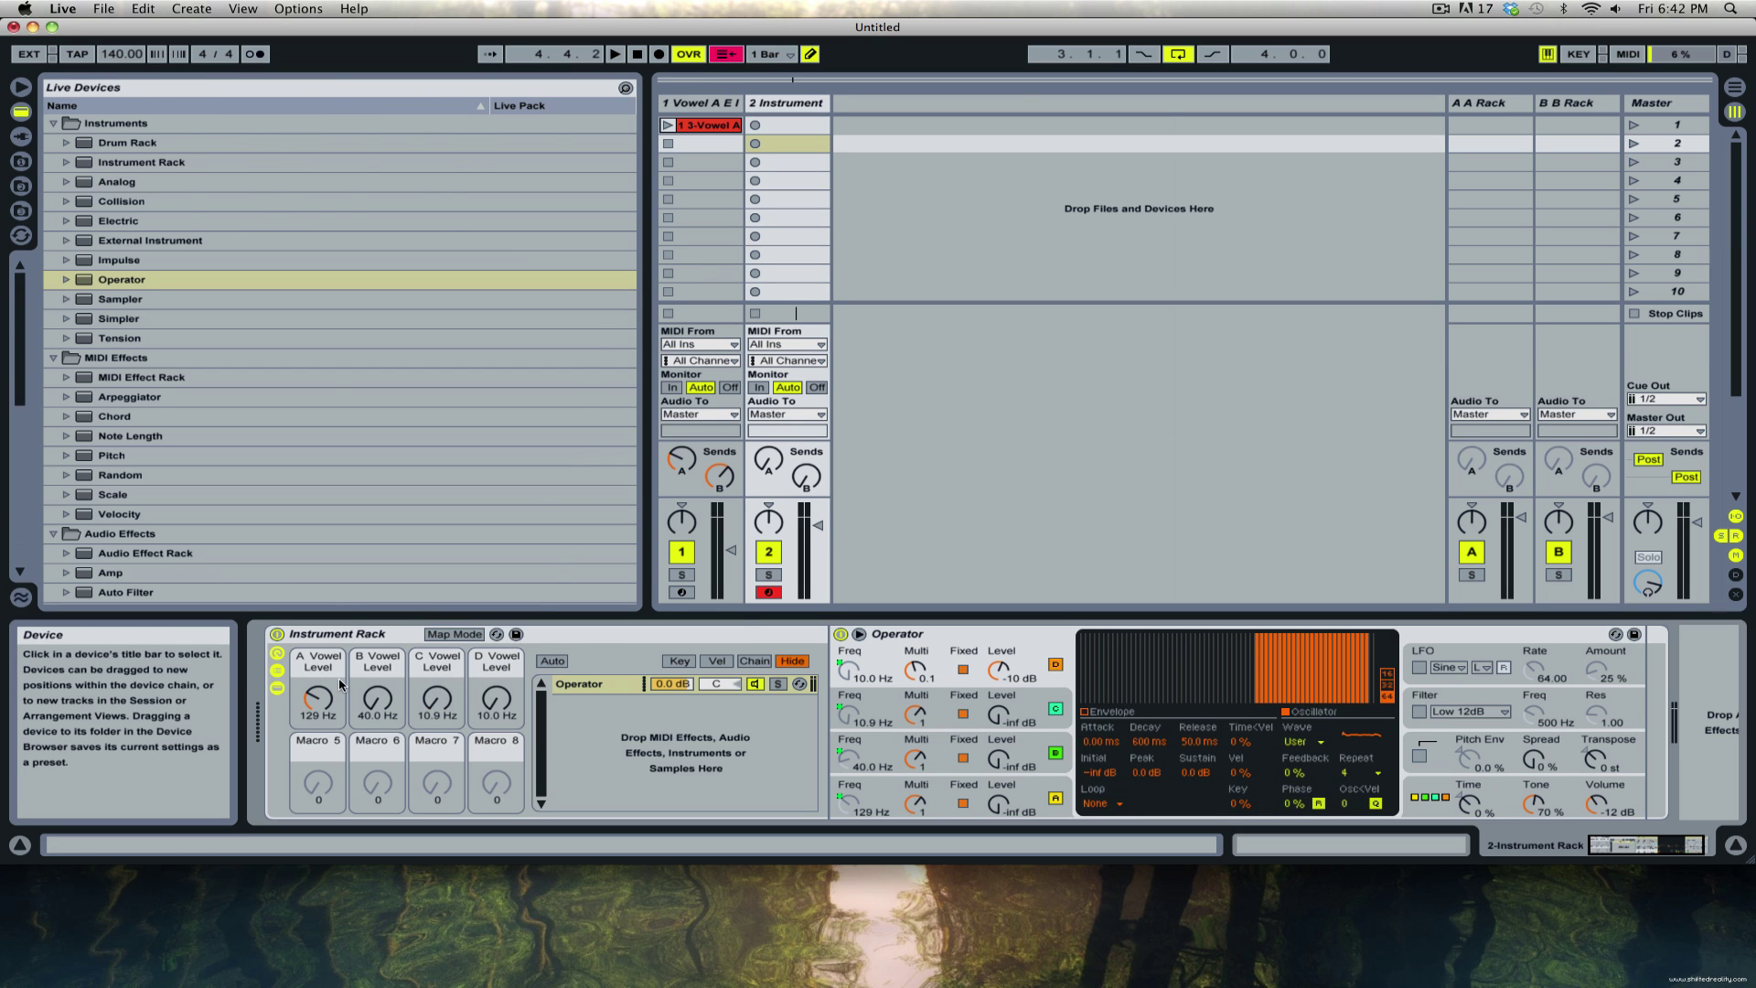
key("super+m")
left_click(378, 699)
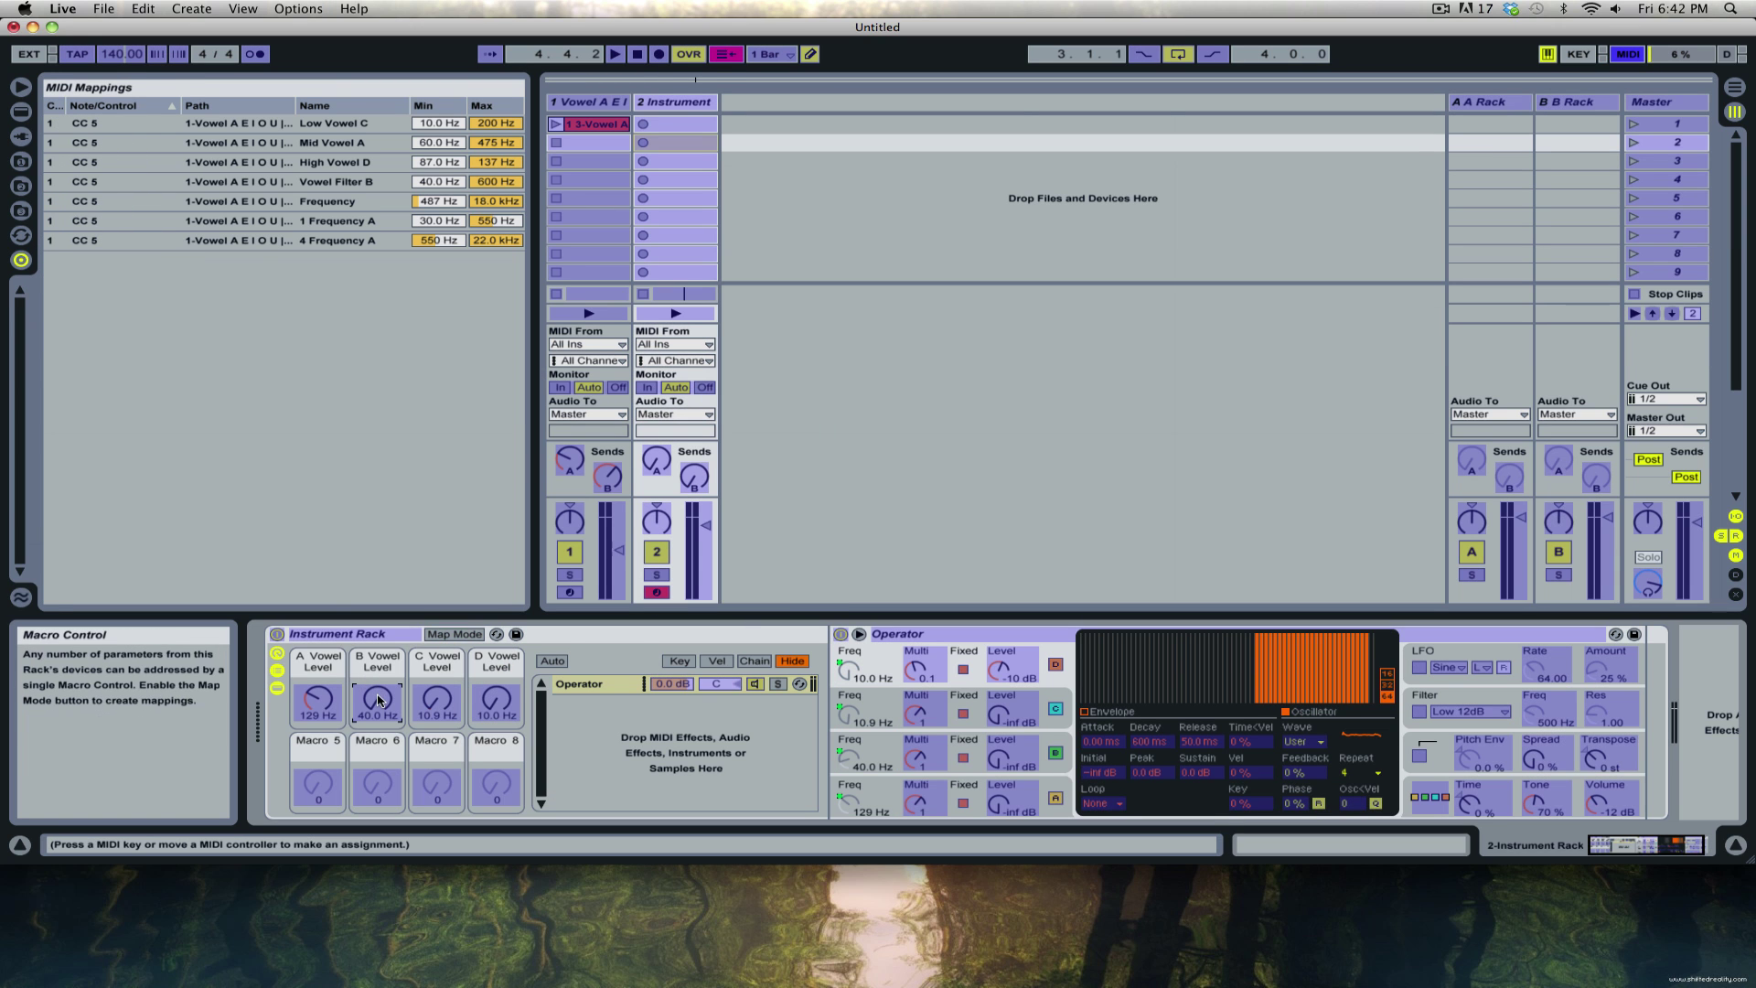
left_click(320, 700)
left_click(436, 701)
left_click(501, 700)
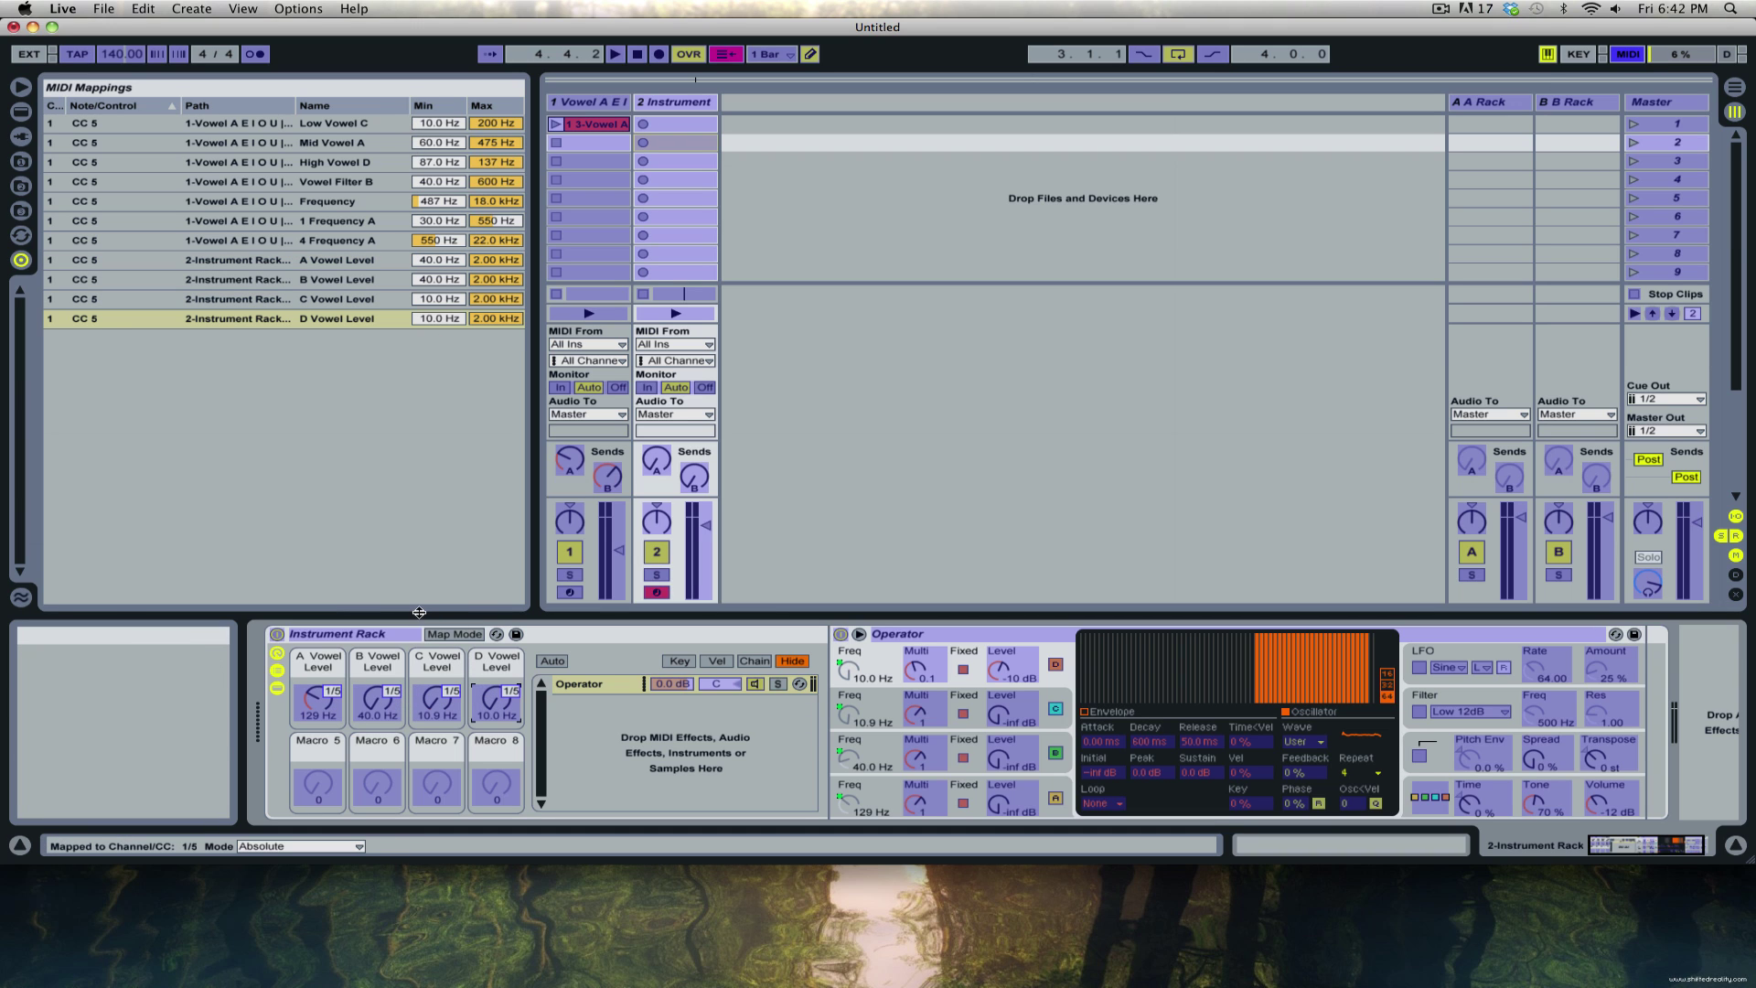
key("super+m")
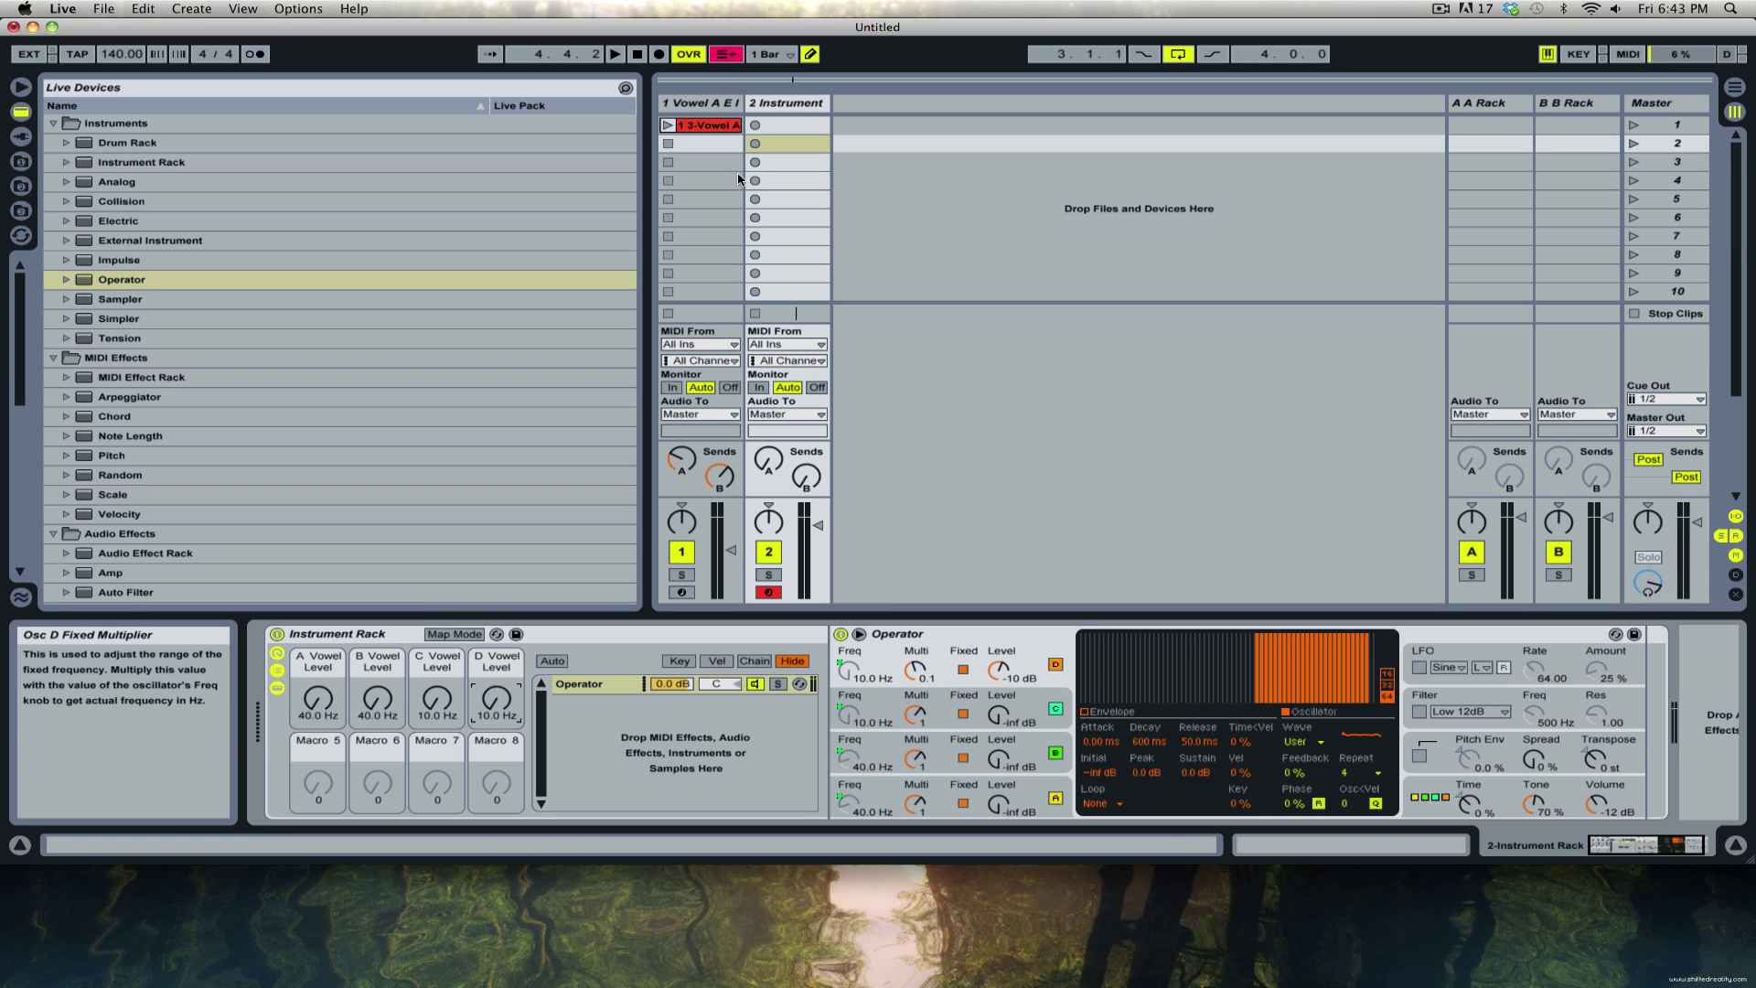
Copy the Amp, Erosion, Compressor and EQ Eight devices from the Vowel A E I O U track onto track 2.
left_click(719, 104)
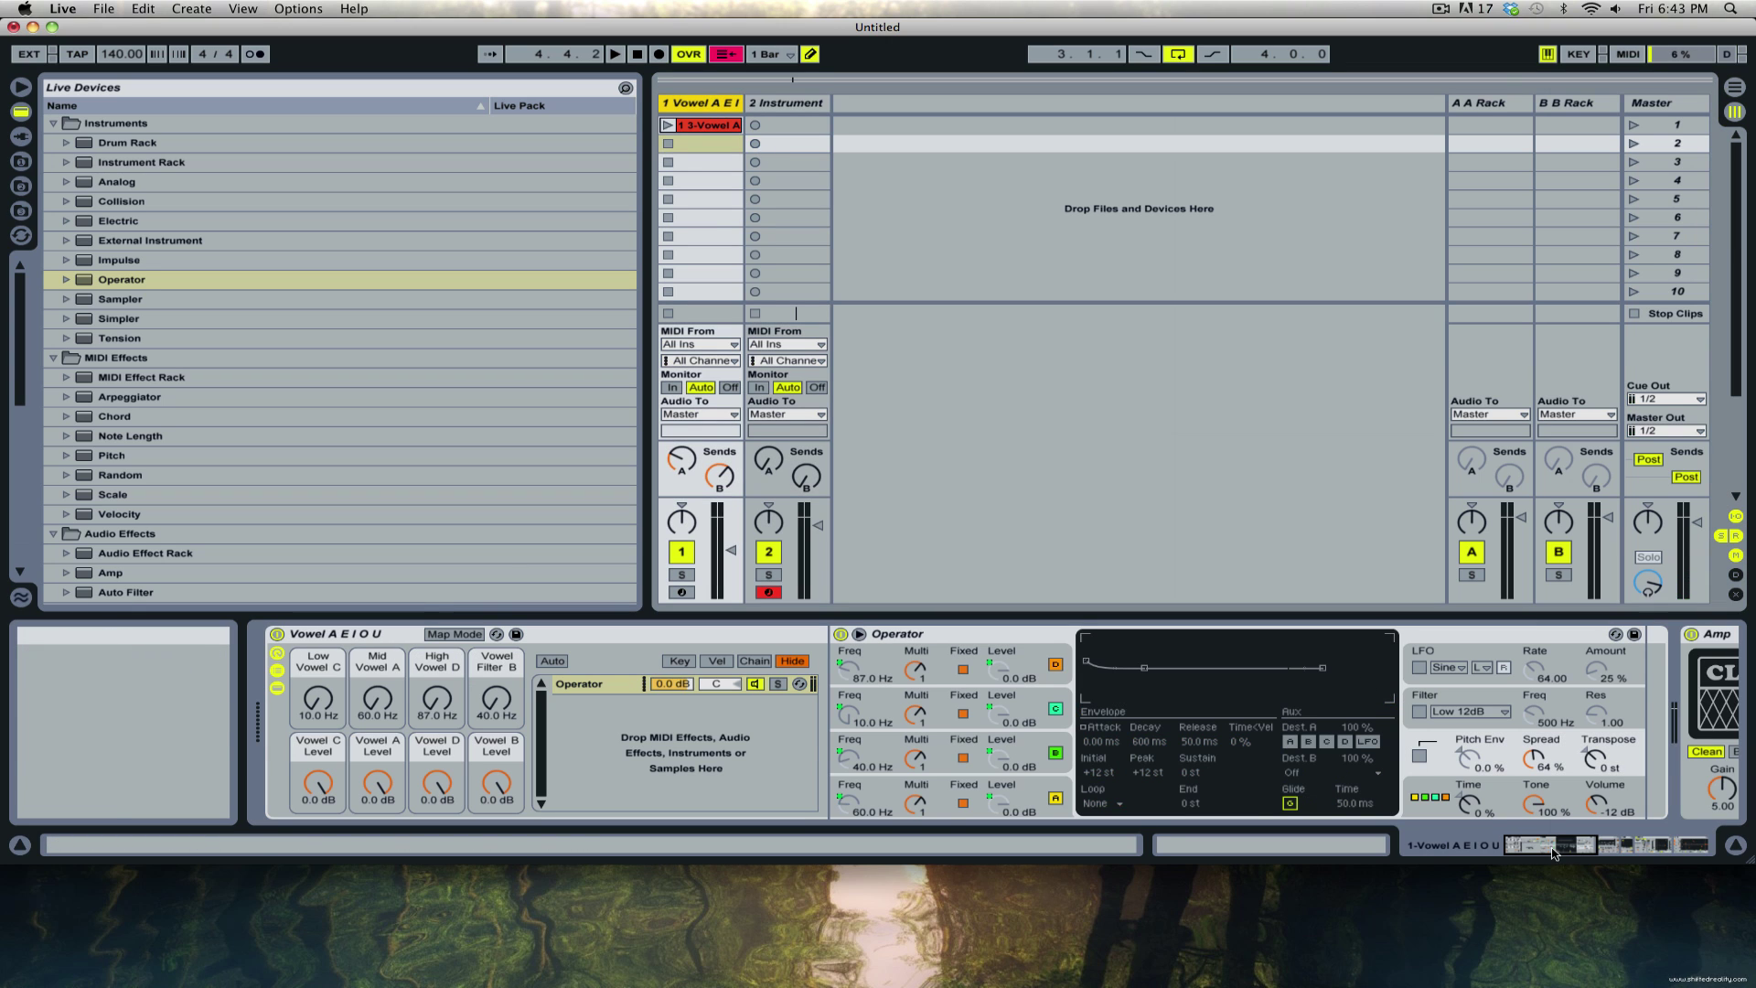
scroll(926, 629, "right", 10)
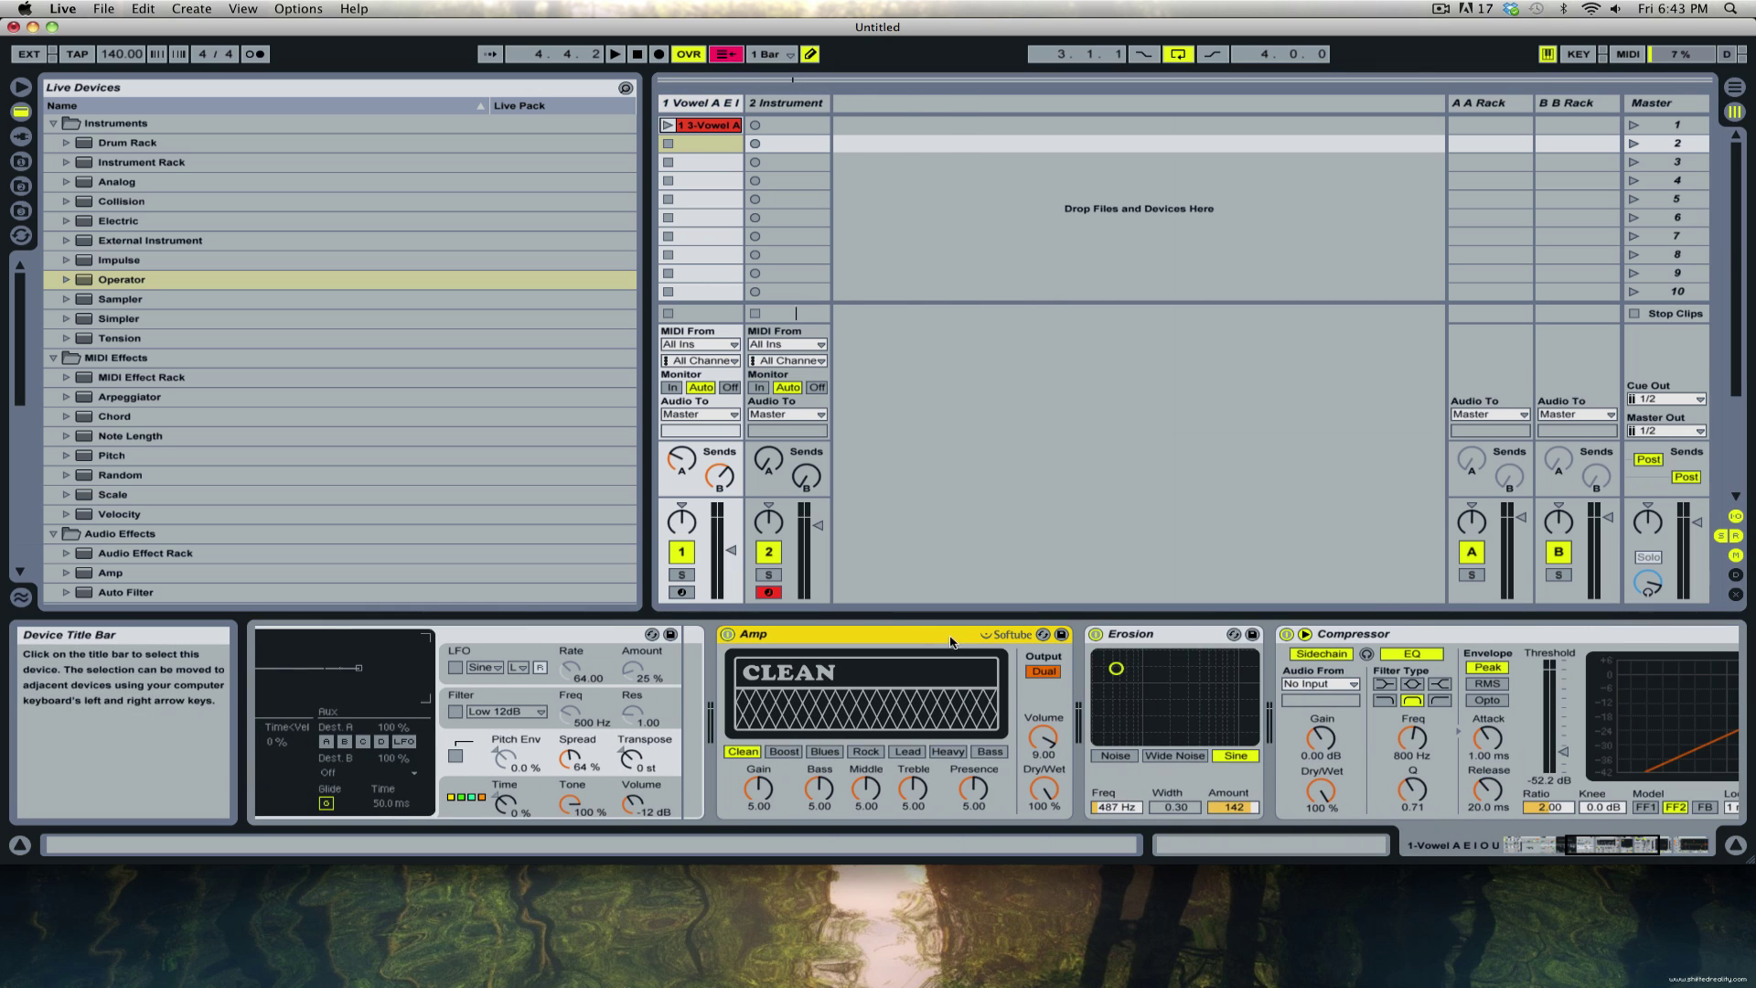
left_click(1630, 843)
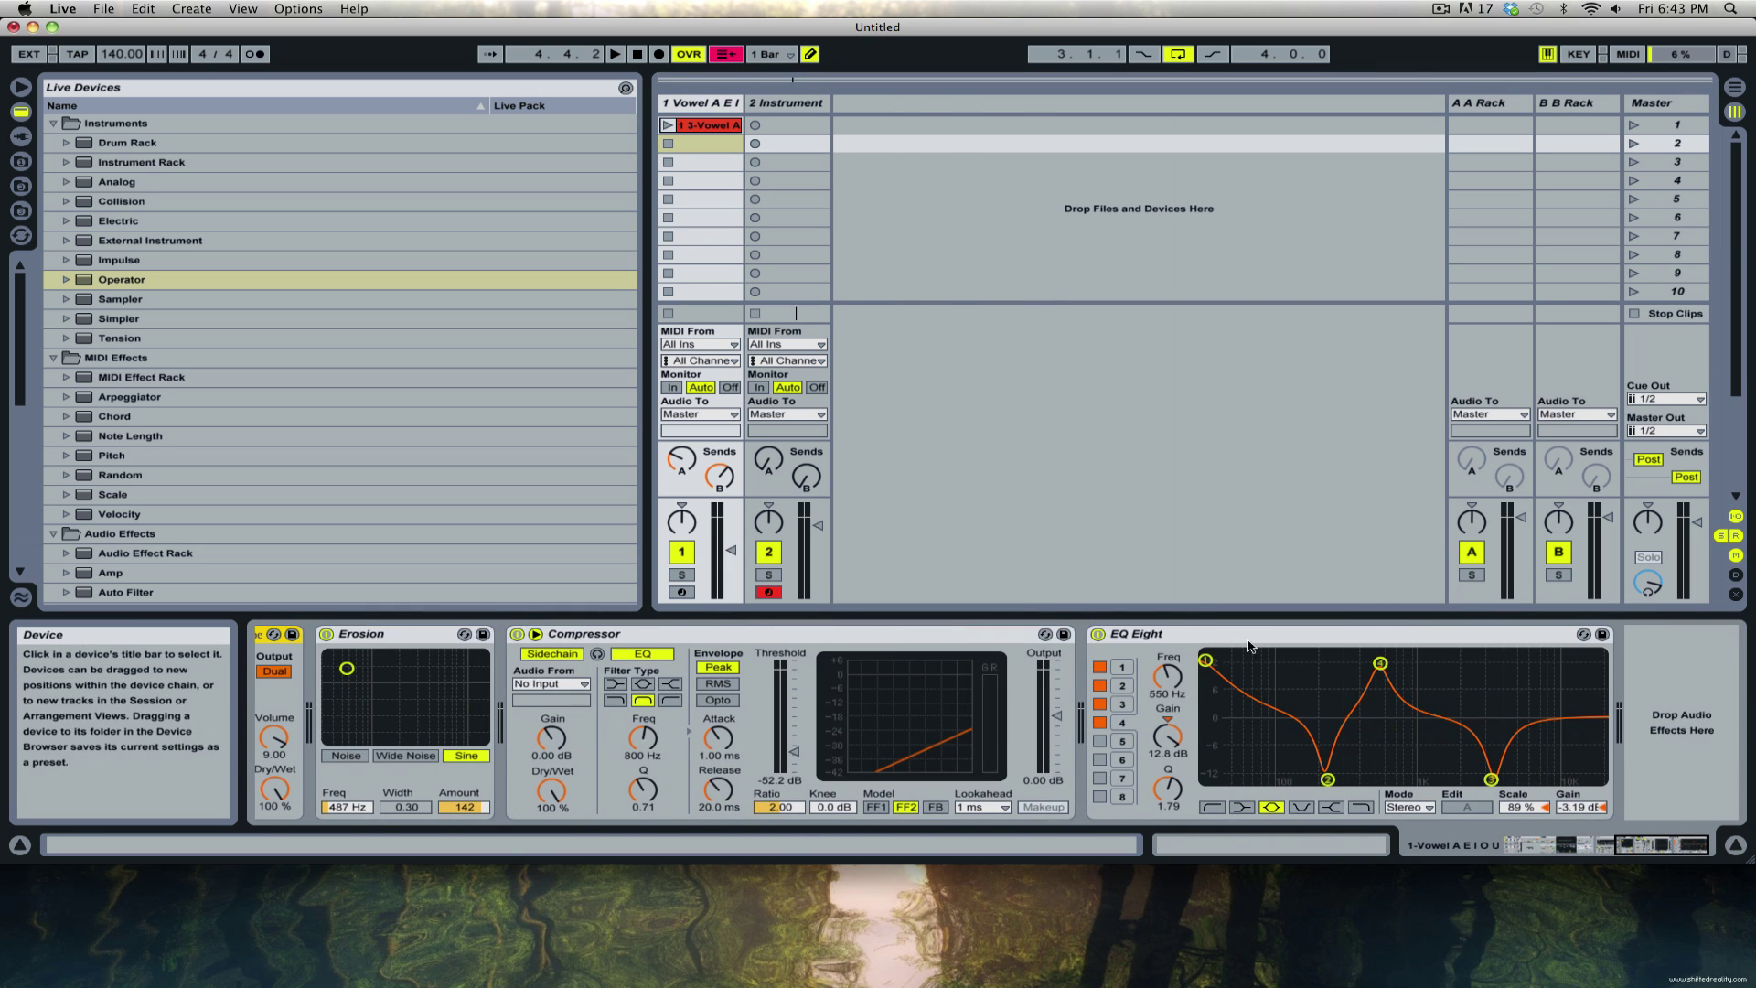
left_click(1072, 640, "shift")
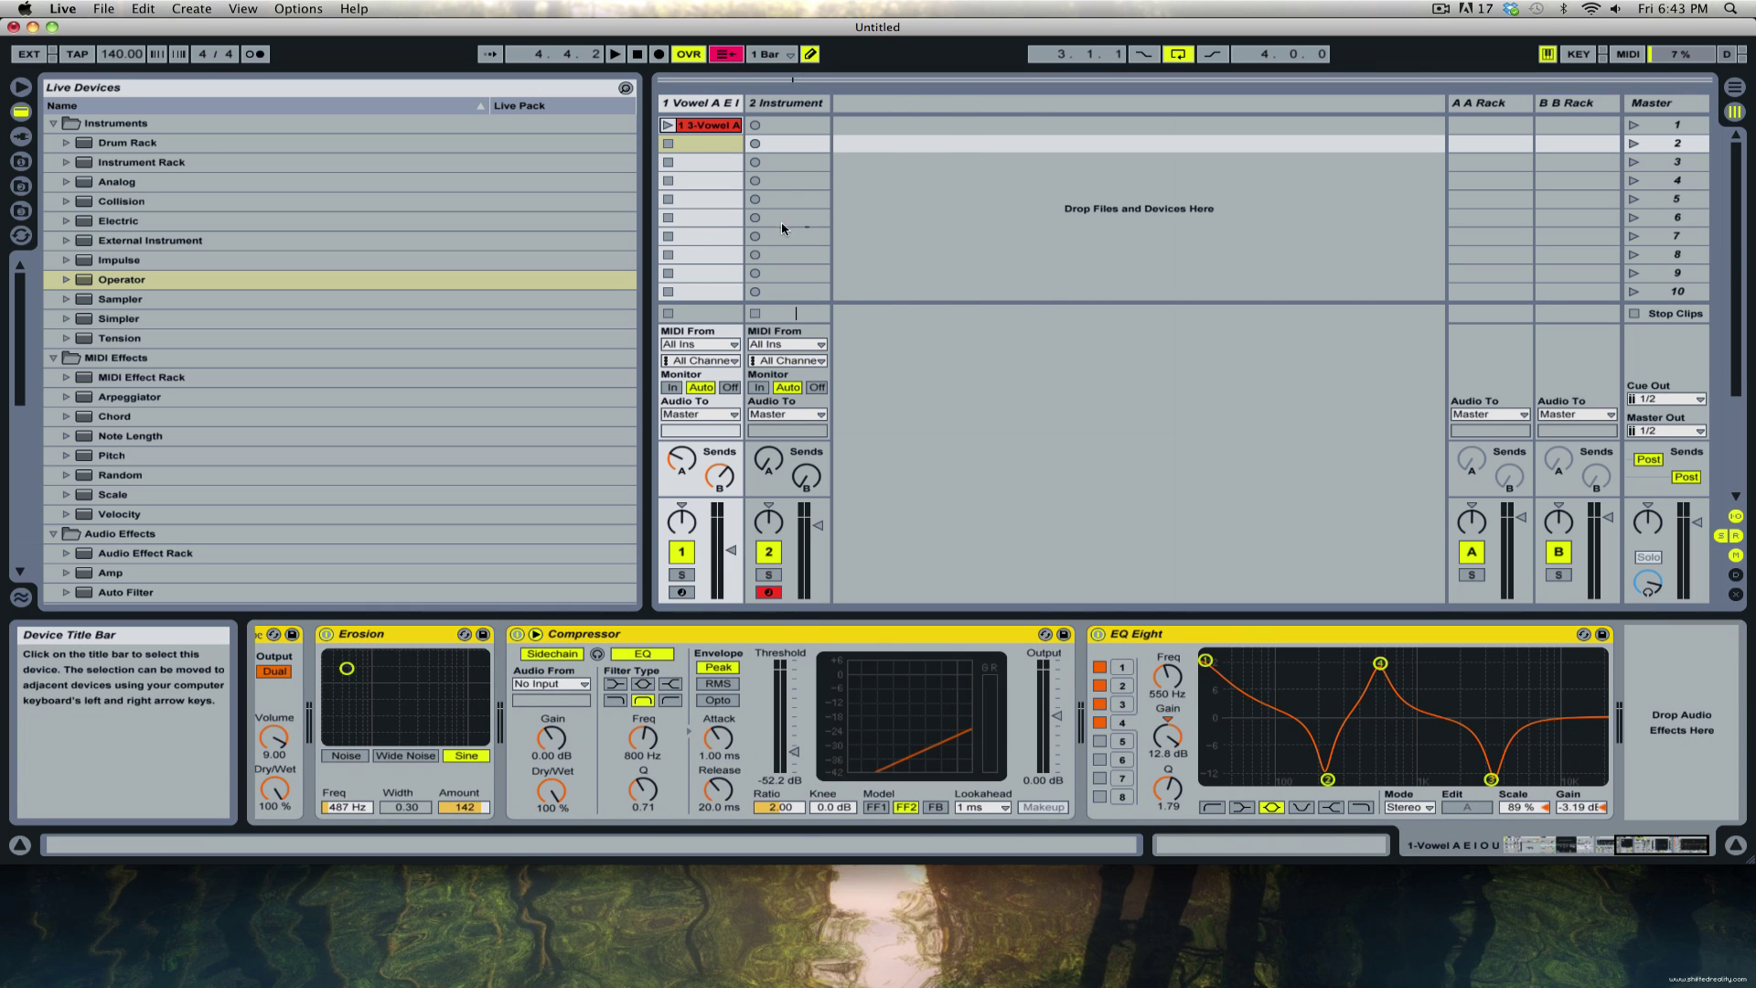
left_click(1321, 843)
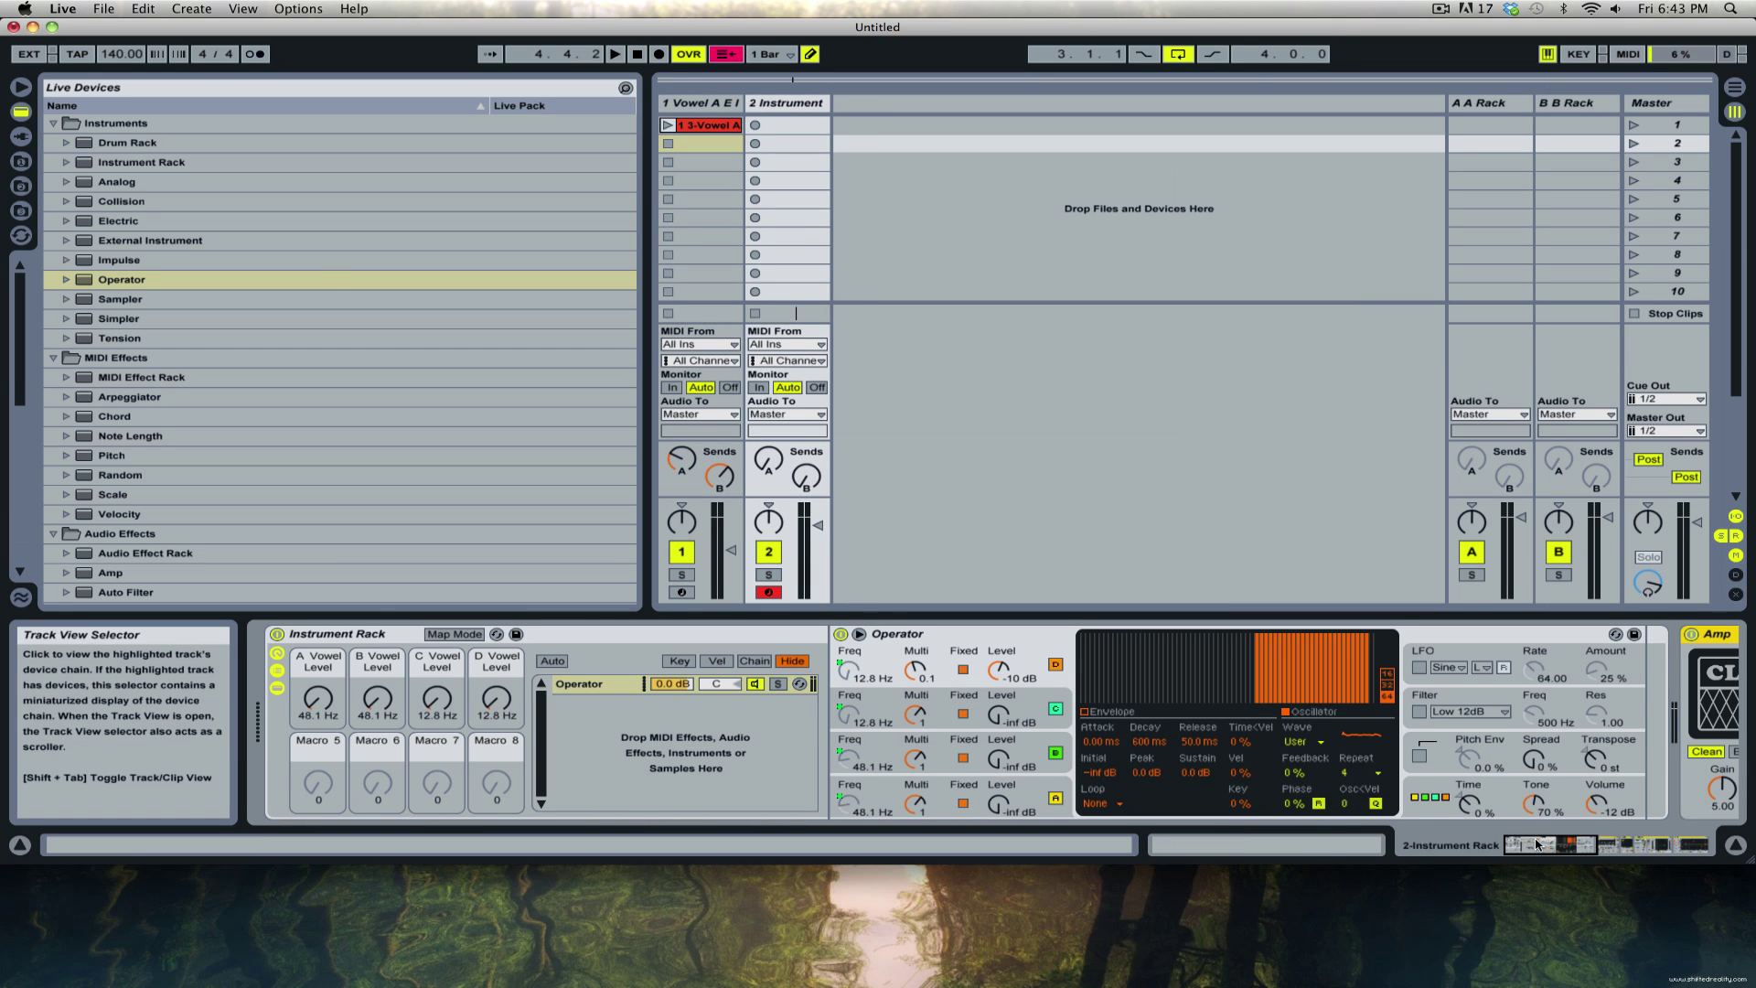
mouse_move(1523, 842)
left_mouse_down()
mouse_move(1666, 843)
mouse_move(1509, 844)
left_mouse_up()
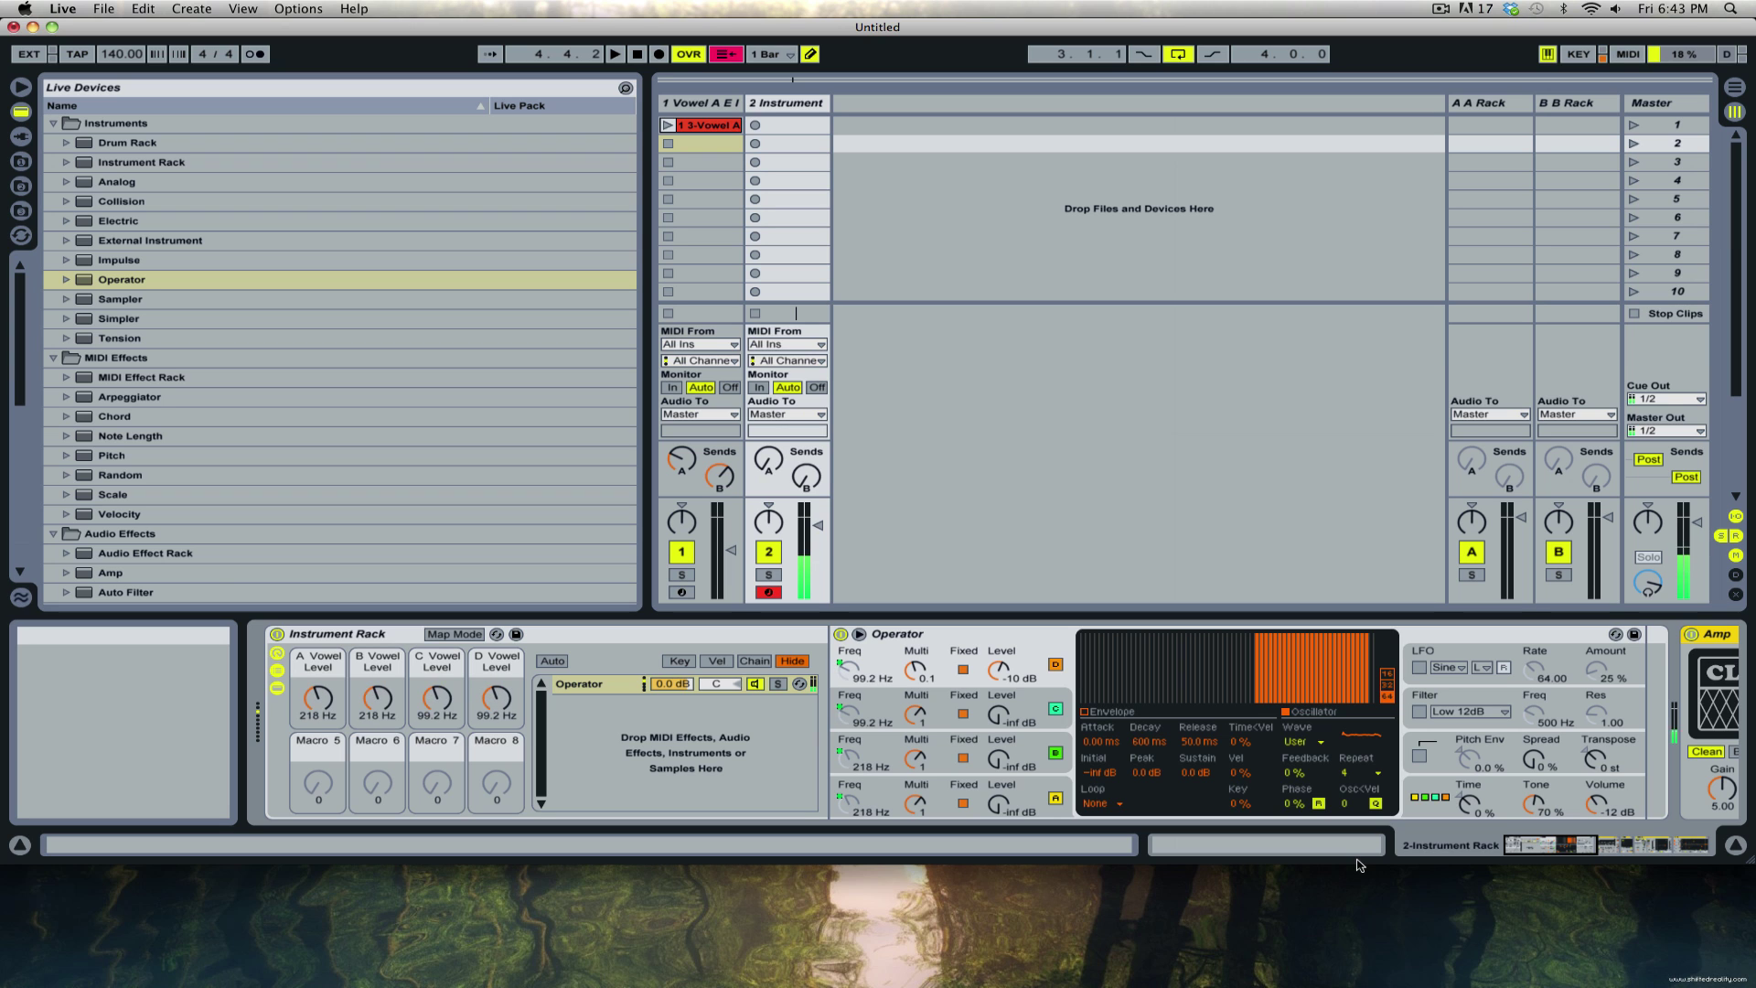
In MIDI Map Mode, delete the CC 5 mappings from the A, B, C and D Vowel Level macros.
key("super+m")
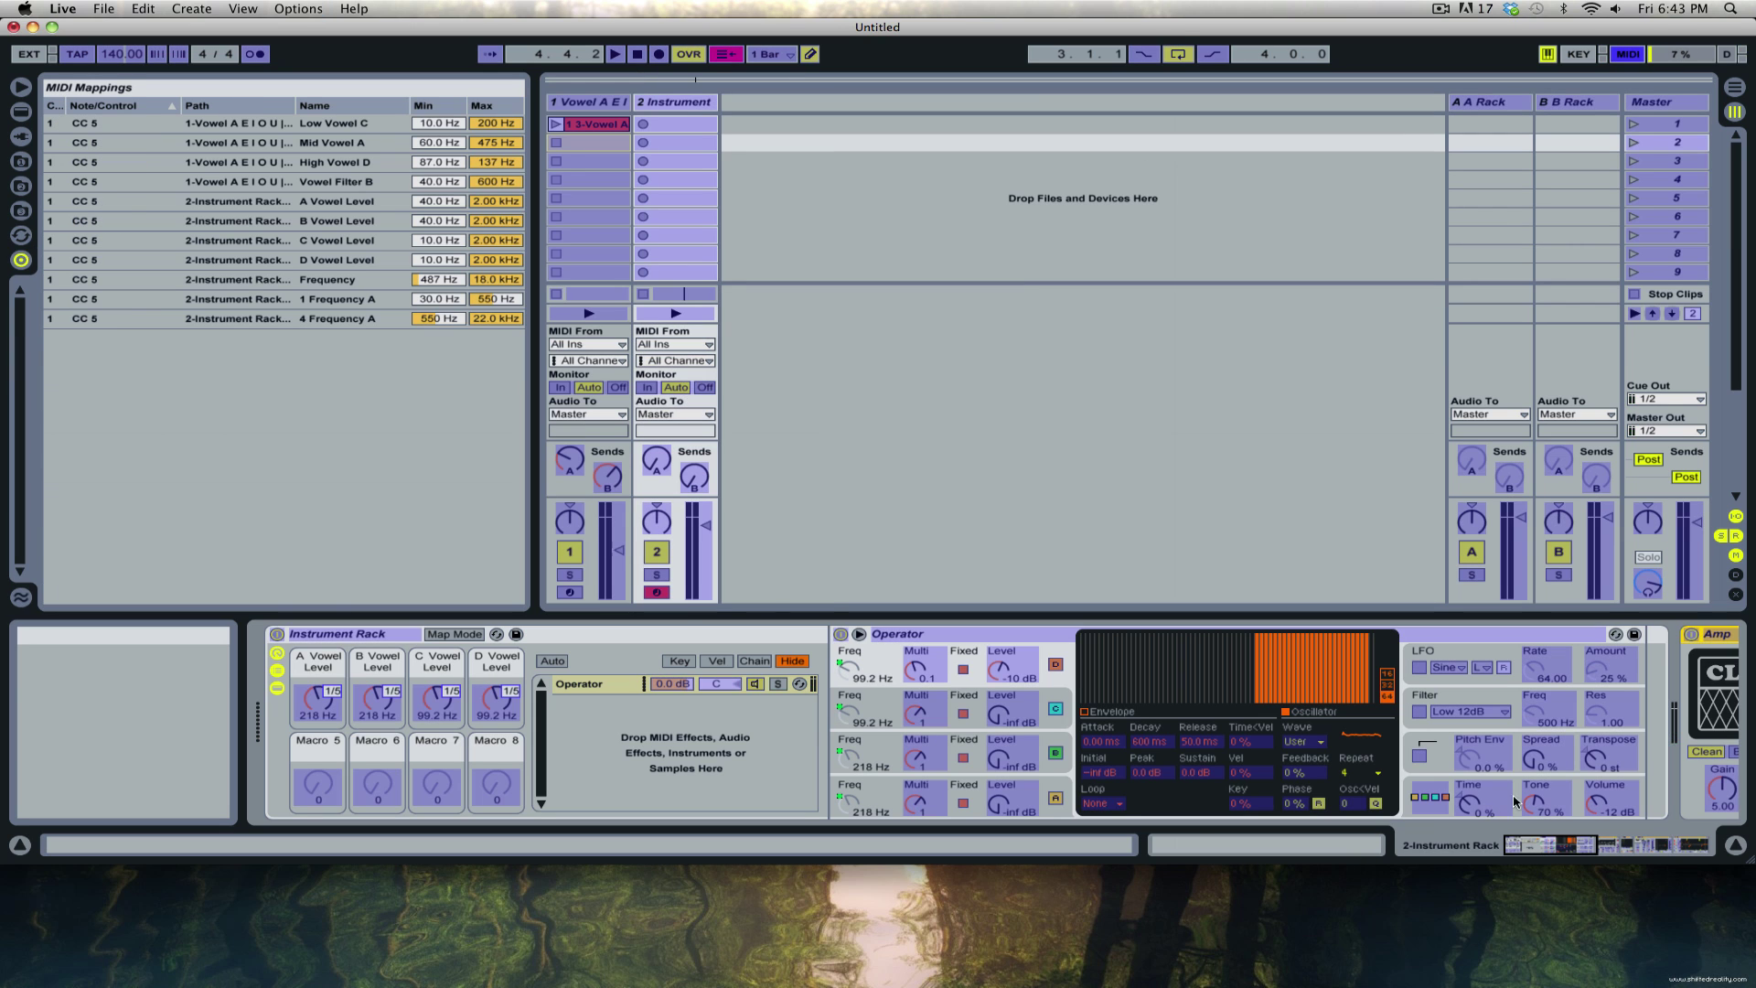
left_click(317, 701)
key("BackSpace")
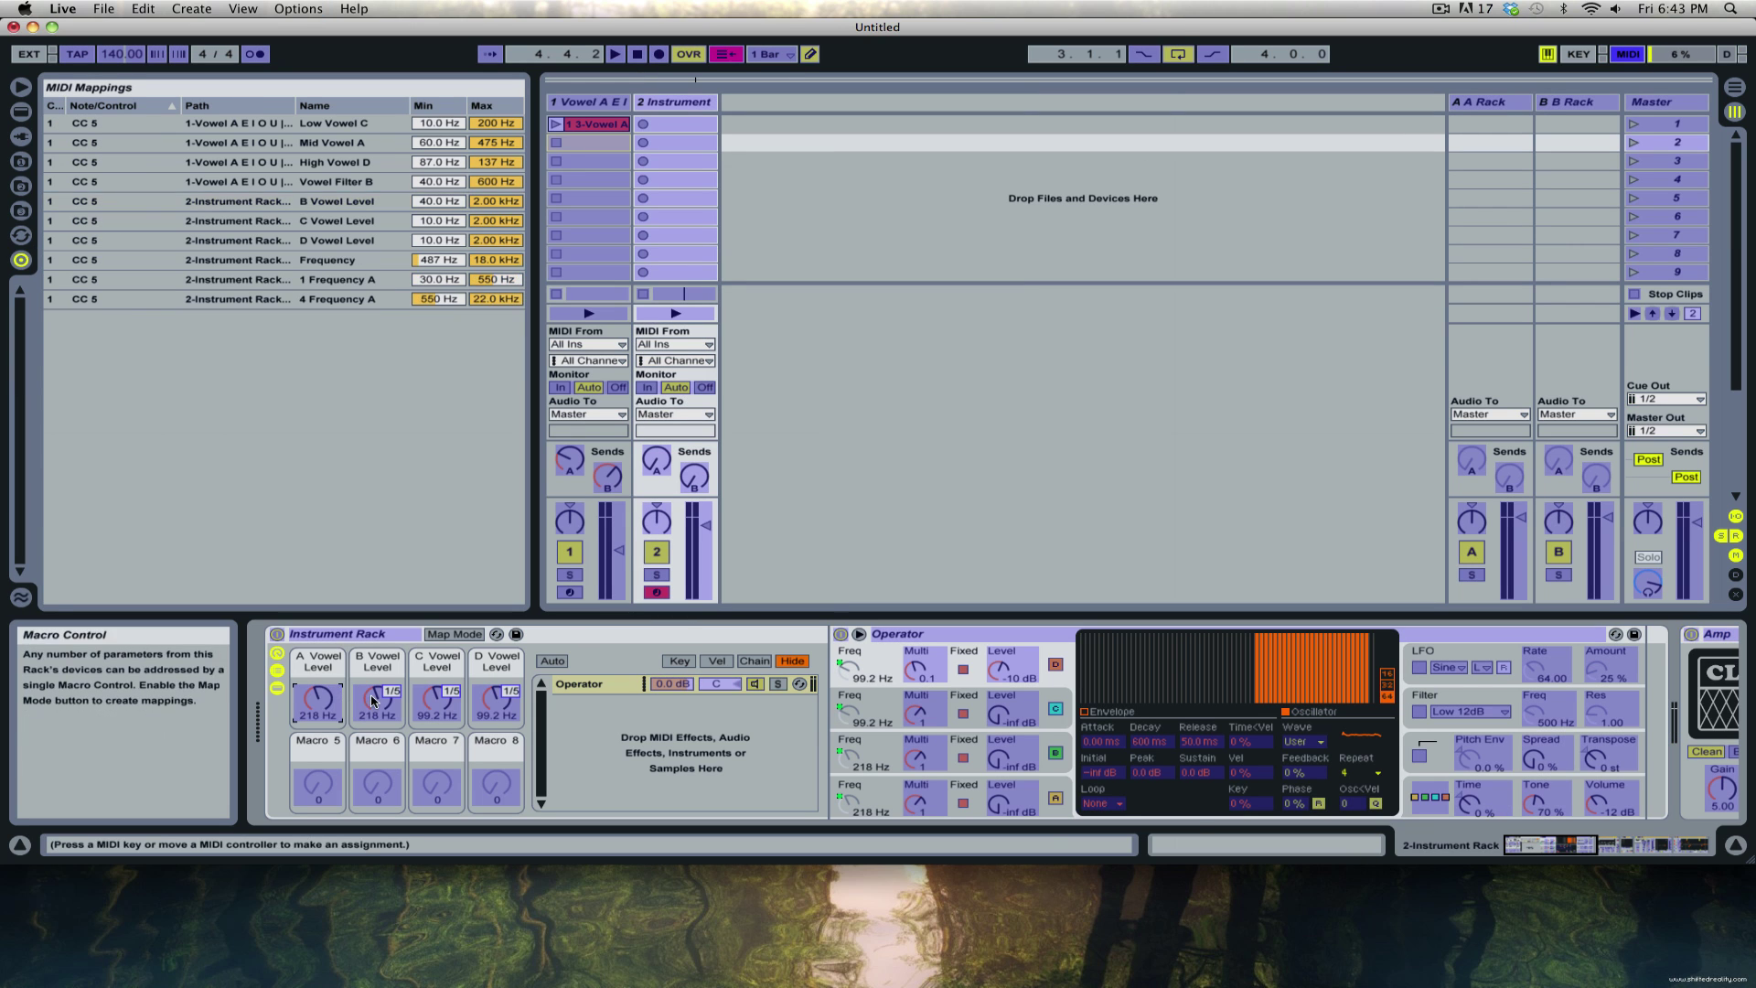
left_click(377, 701)
key("BackSpace")
left_click(455, 703)
key("BackSpace")
left_click(497, 702)
key("BackSpace")
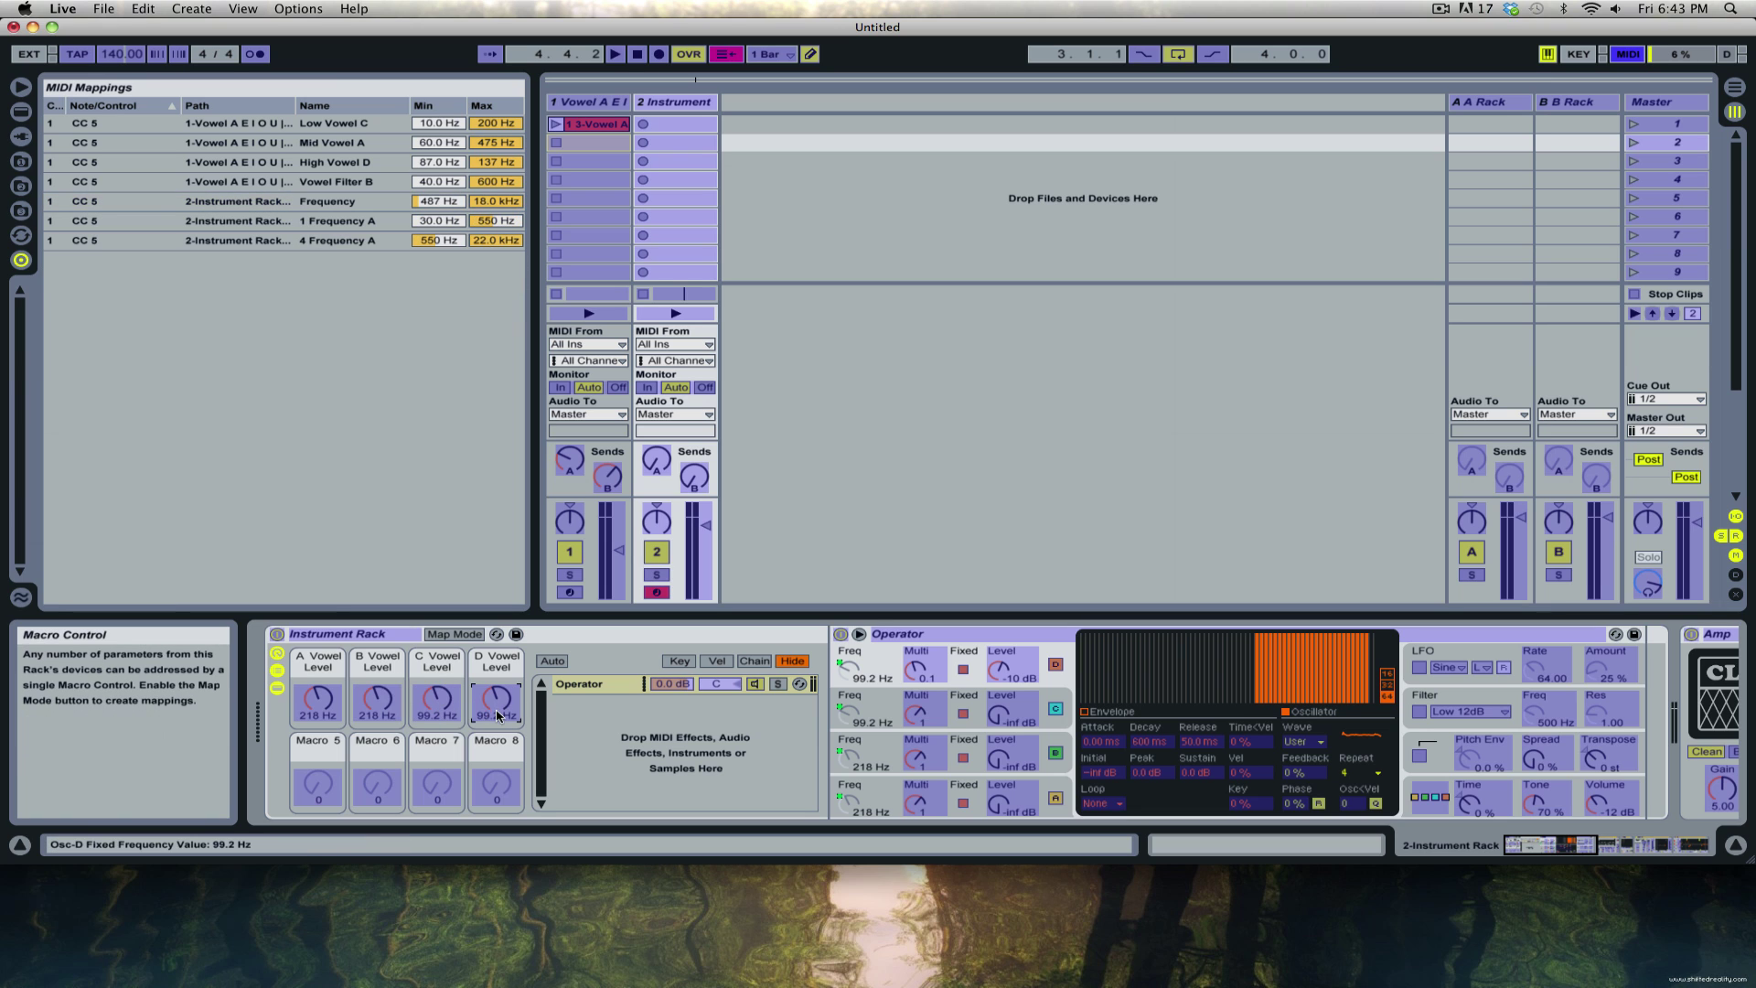
Map the four Vowel Level macros to CC 1 and leave MIDI Map Mode.
left_click(317, 701)
left_click(377, 701)
left_click(437, 700)
left_click(497, 701)
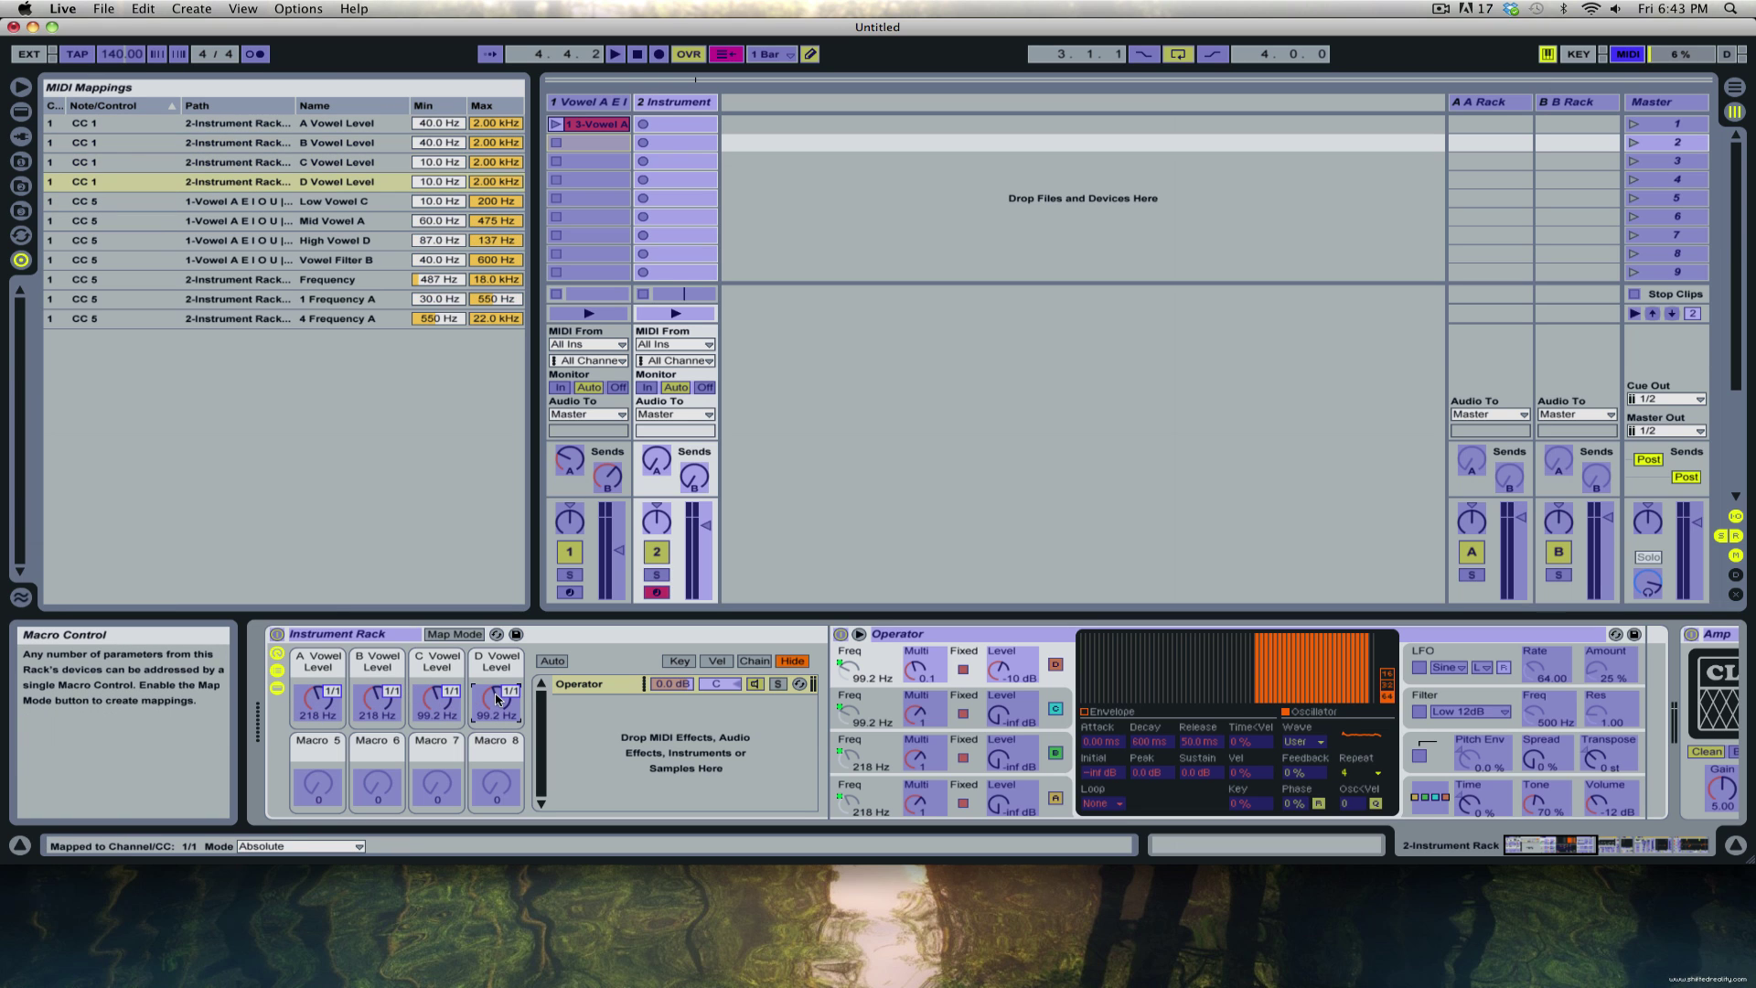
key("super+m")
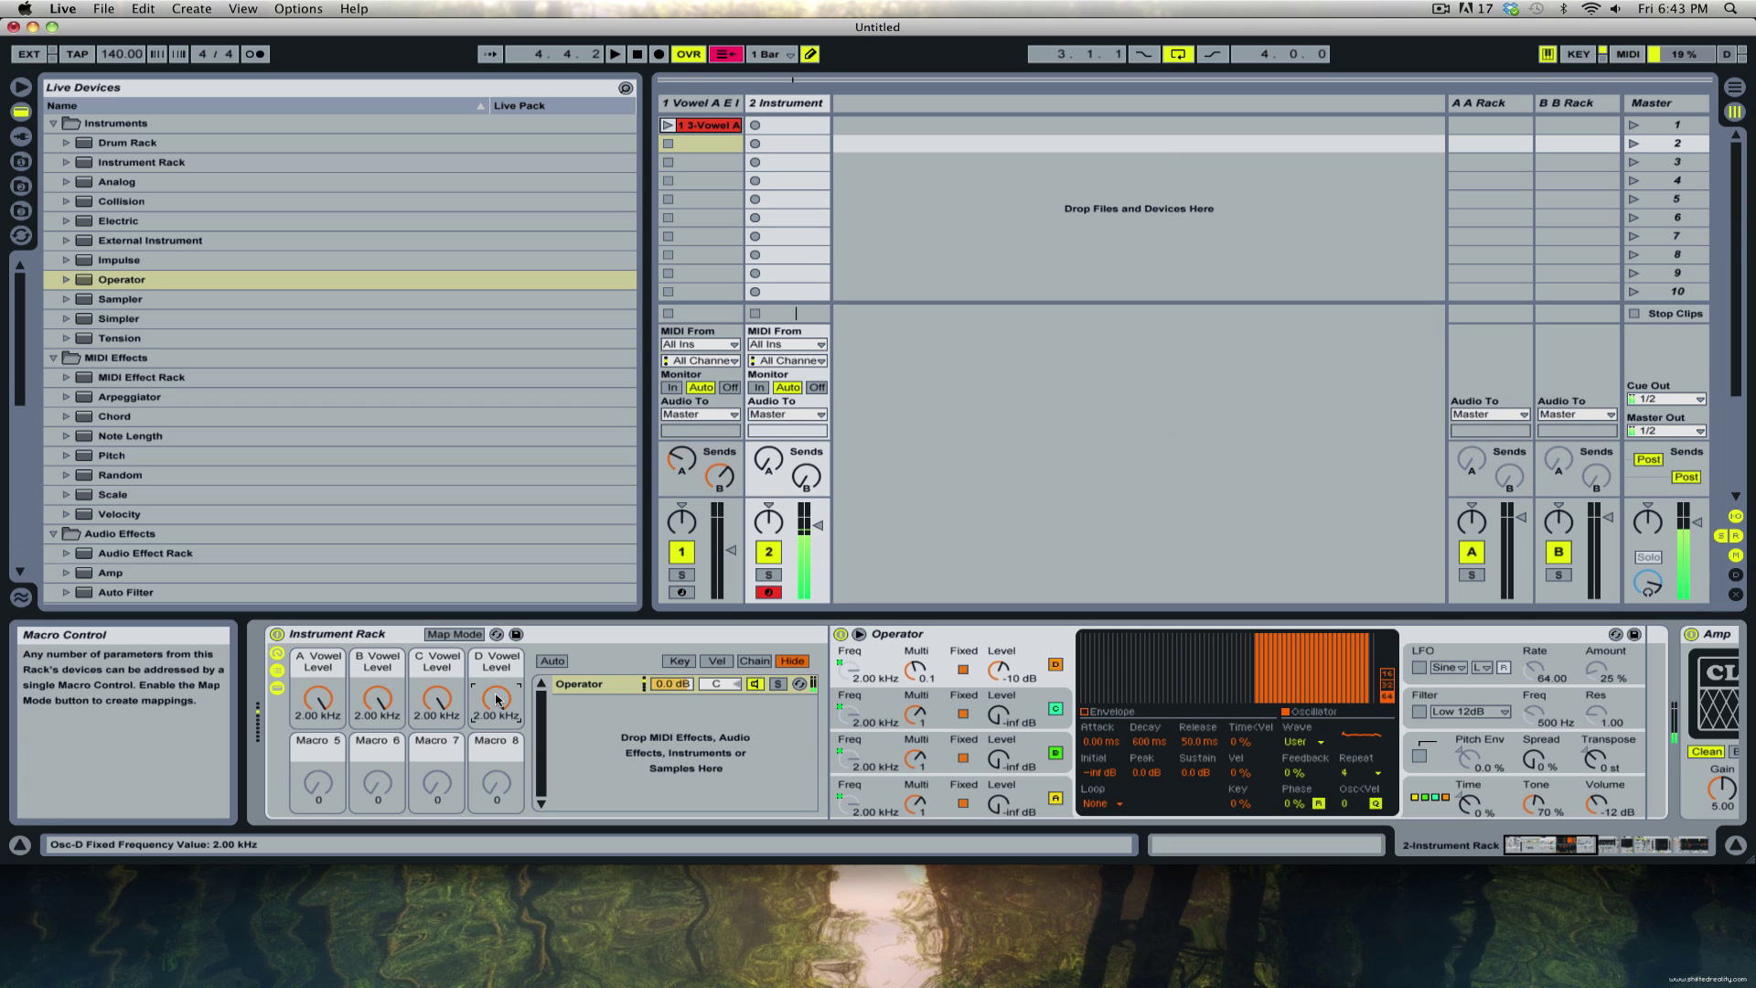
Raise the Operator oscillator levels from -inf to about -5 to -10 dB, play a test note, and set track 2's volume to -8.6 dB.
left_click(1637, 849)
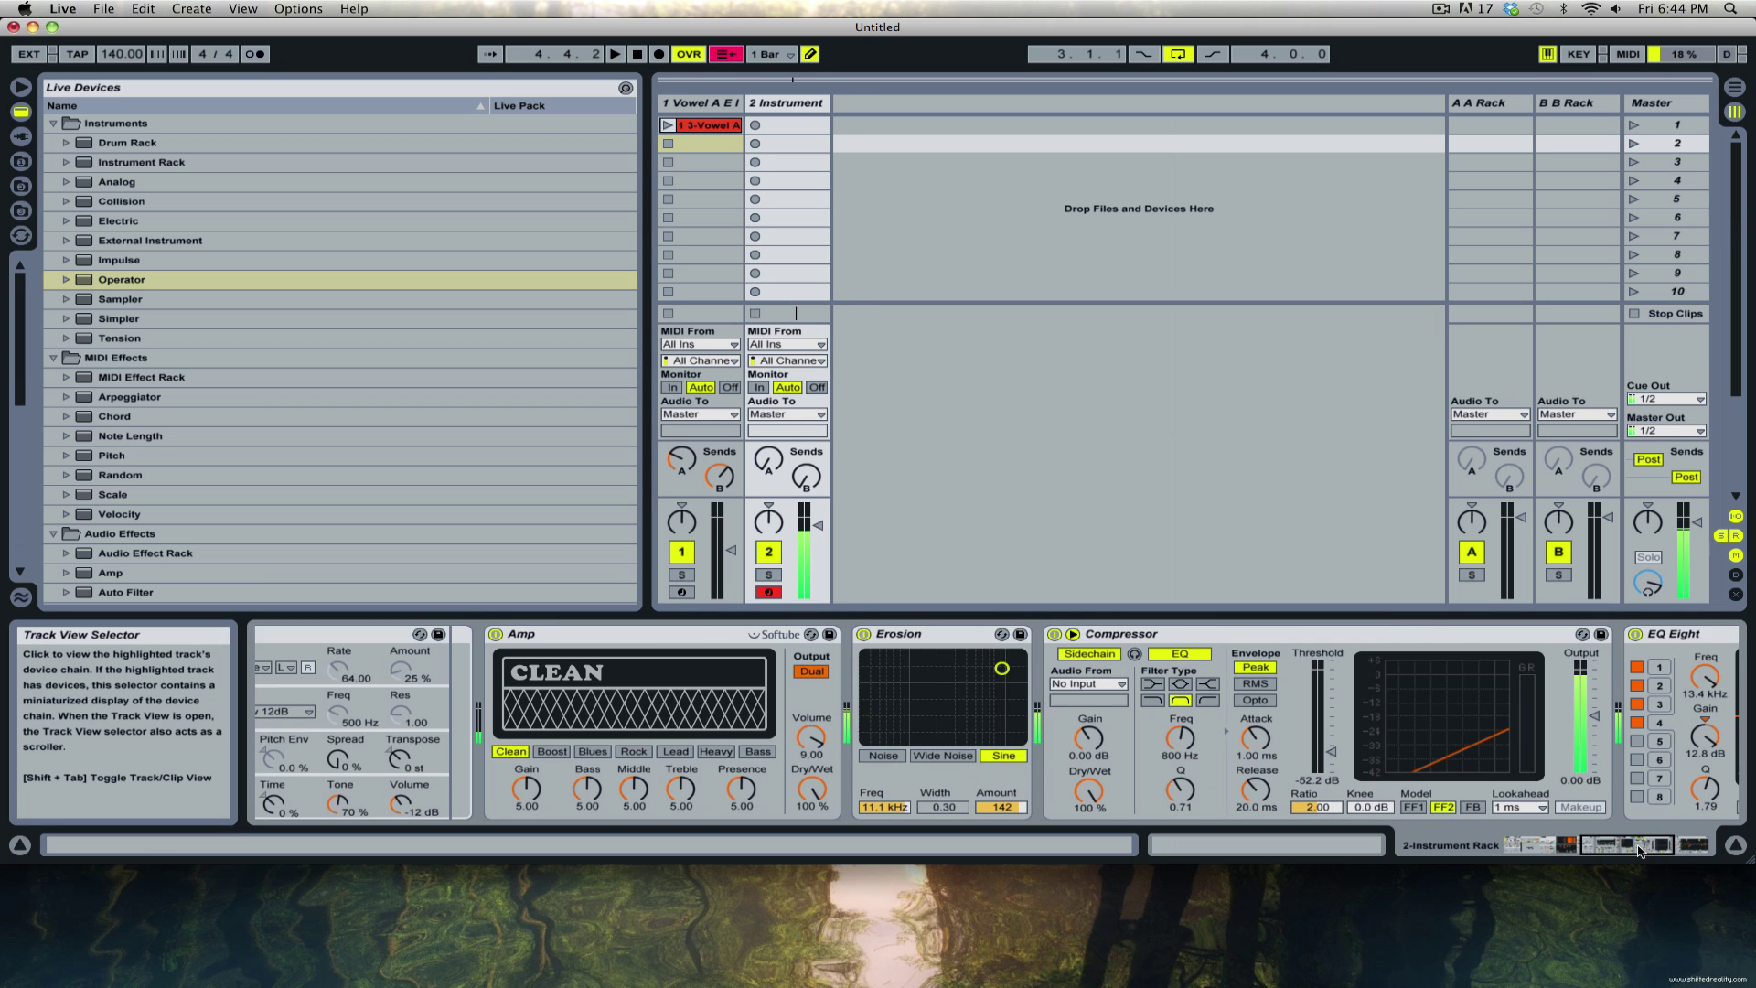
left_click_drag(1637, 849, 1666, 851)
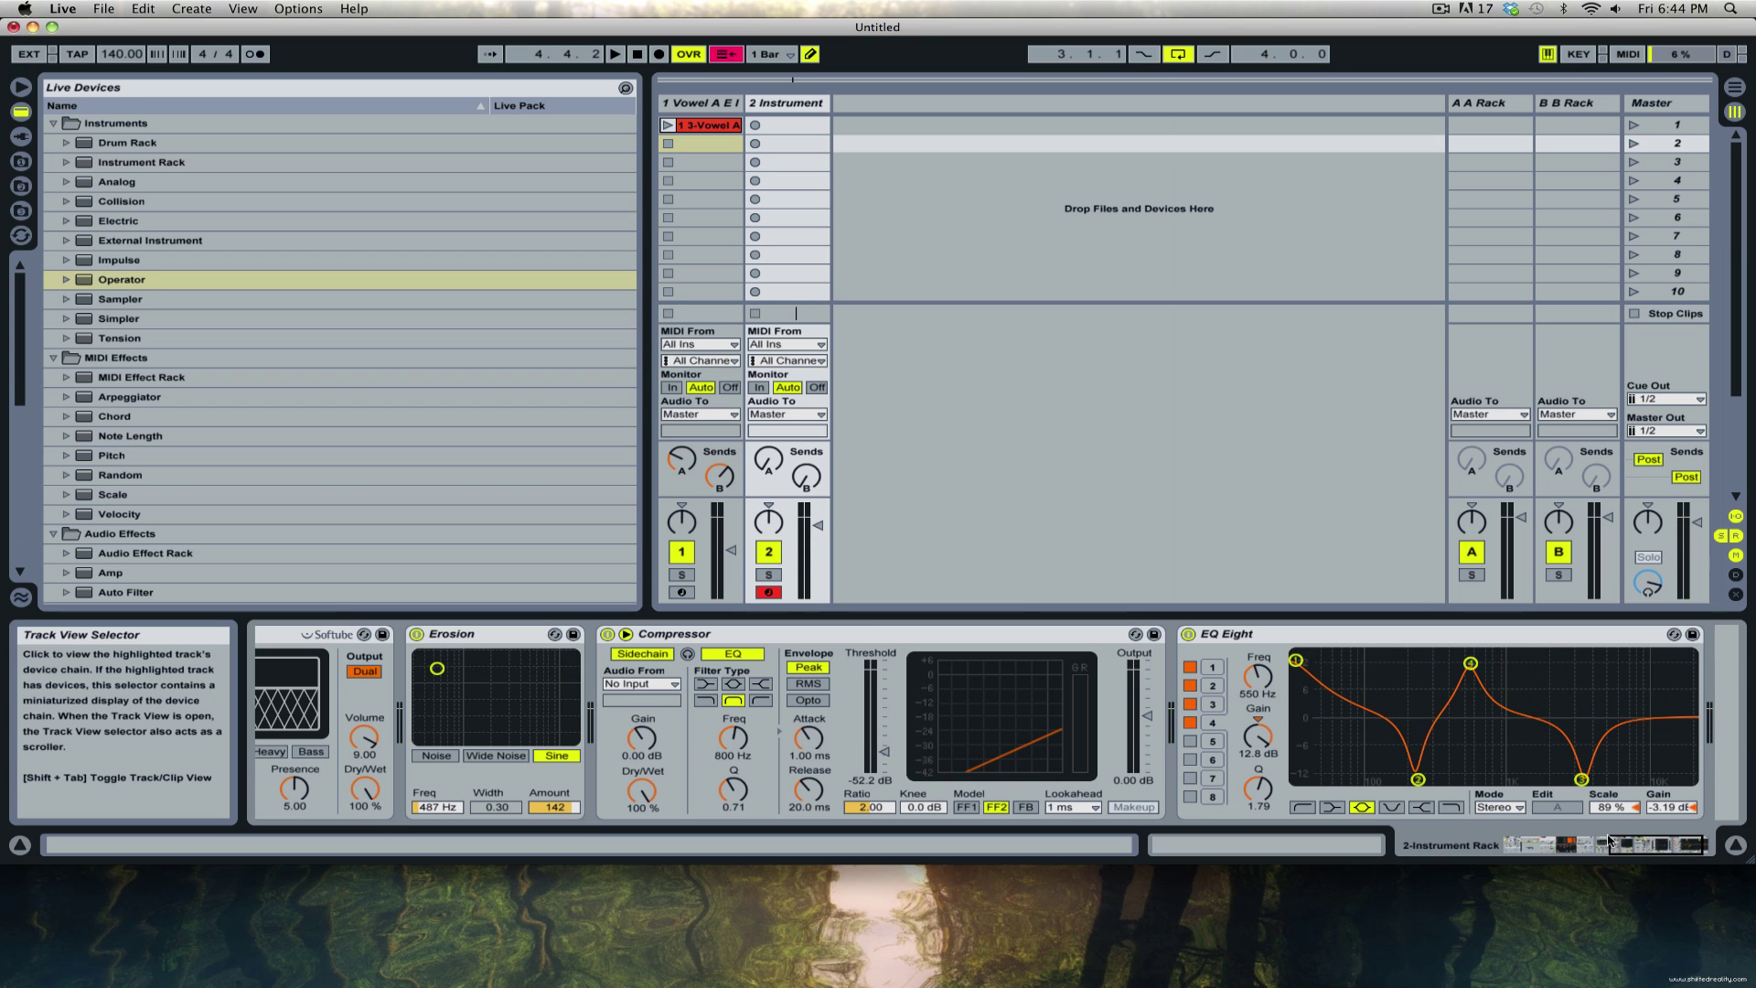
left_click_drag(1664, 850, 1539, 847)
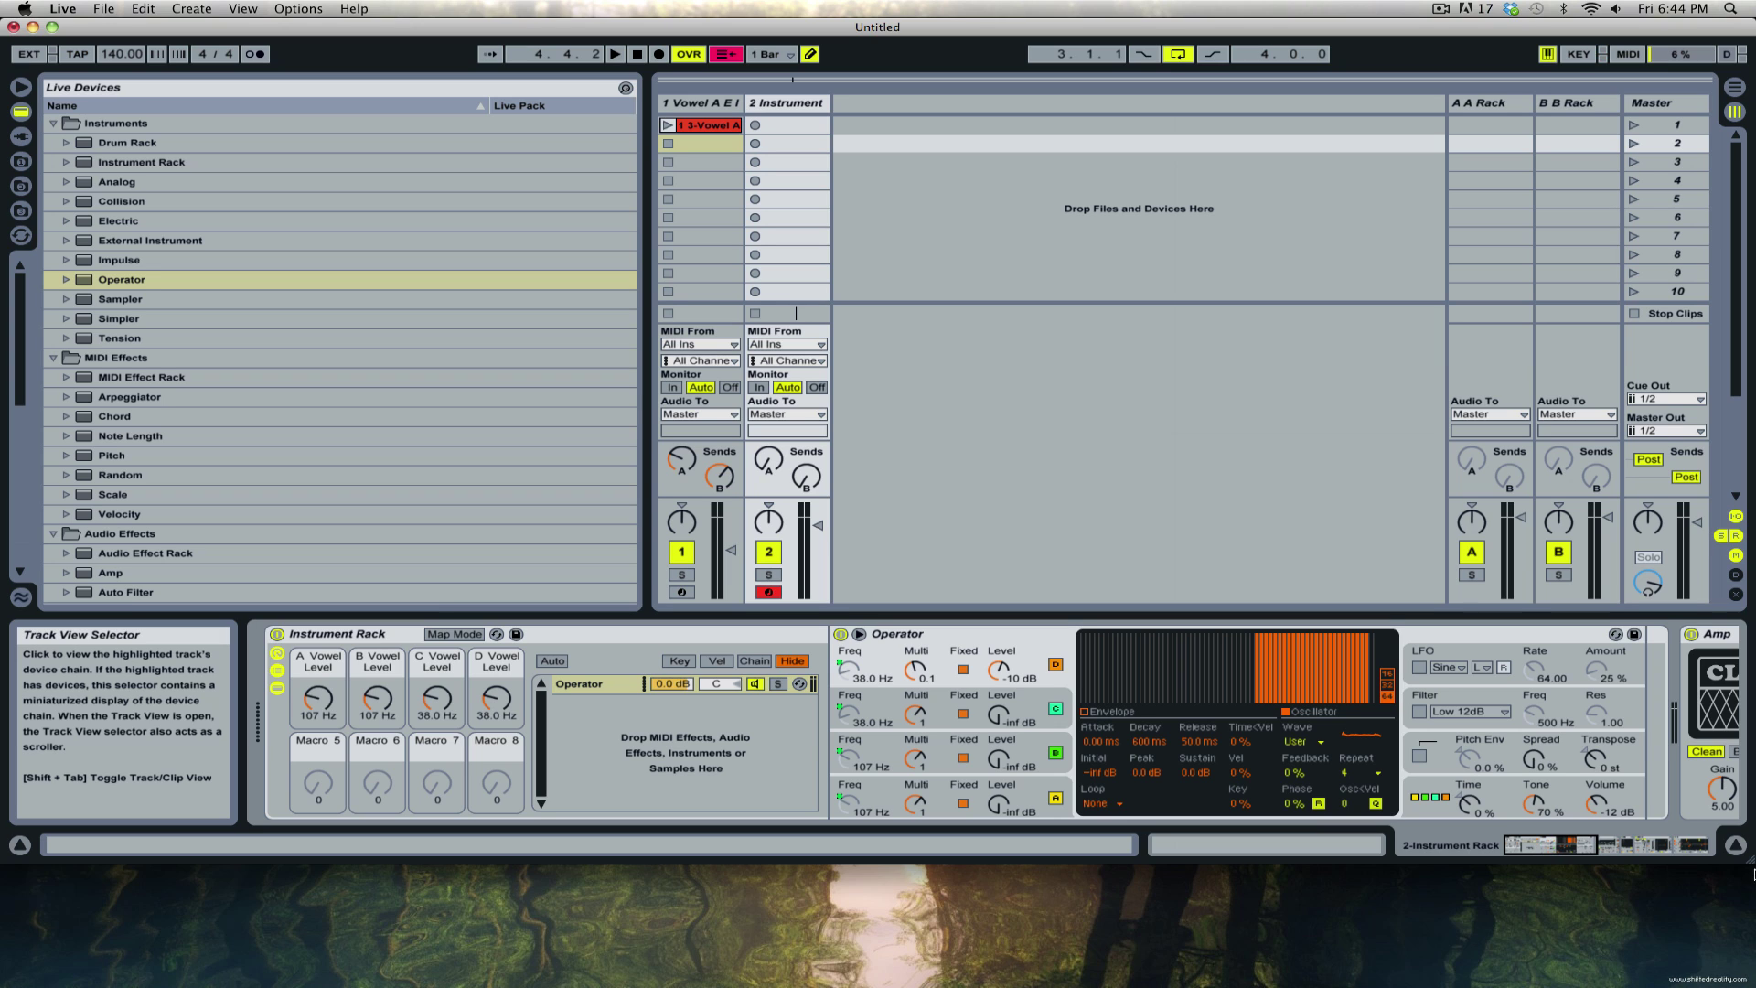
left_click_drag(1000, 717, 1000, 658)
left_click_drag(998, 759, 999, 704)
left_click_drag(999, 802, 1011, 743)
left_click_drag(1000, 672, 1001, 660)
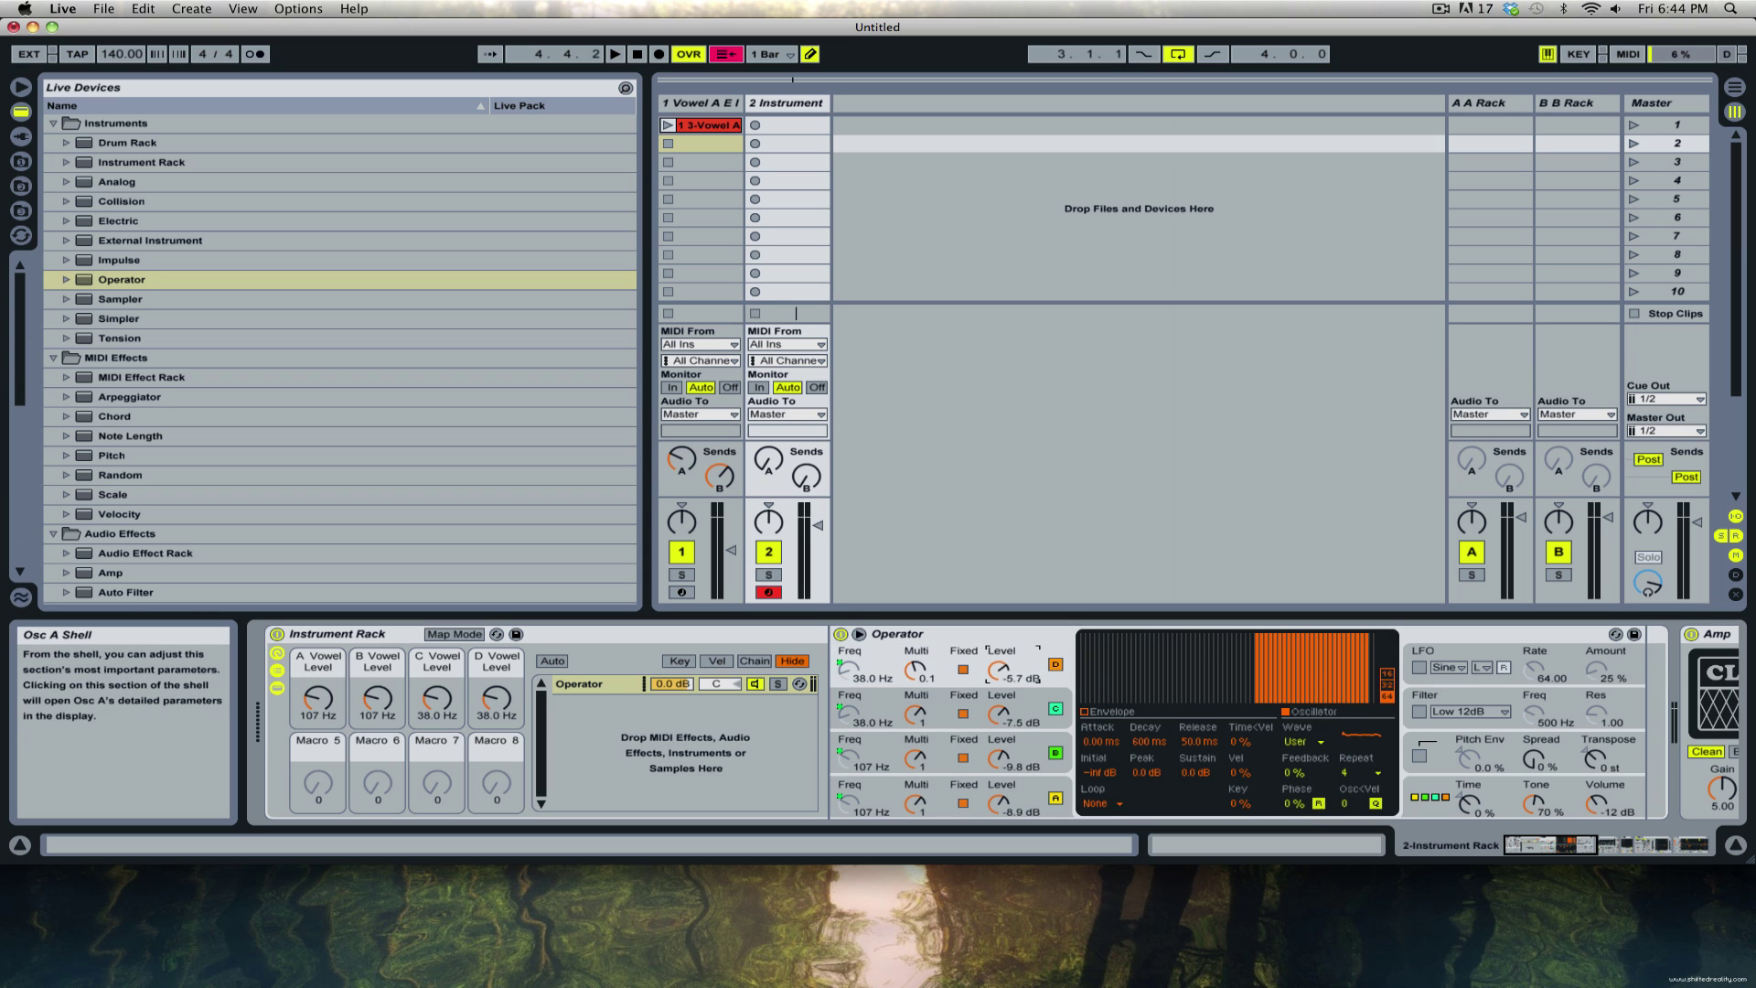
key("a")
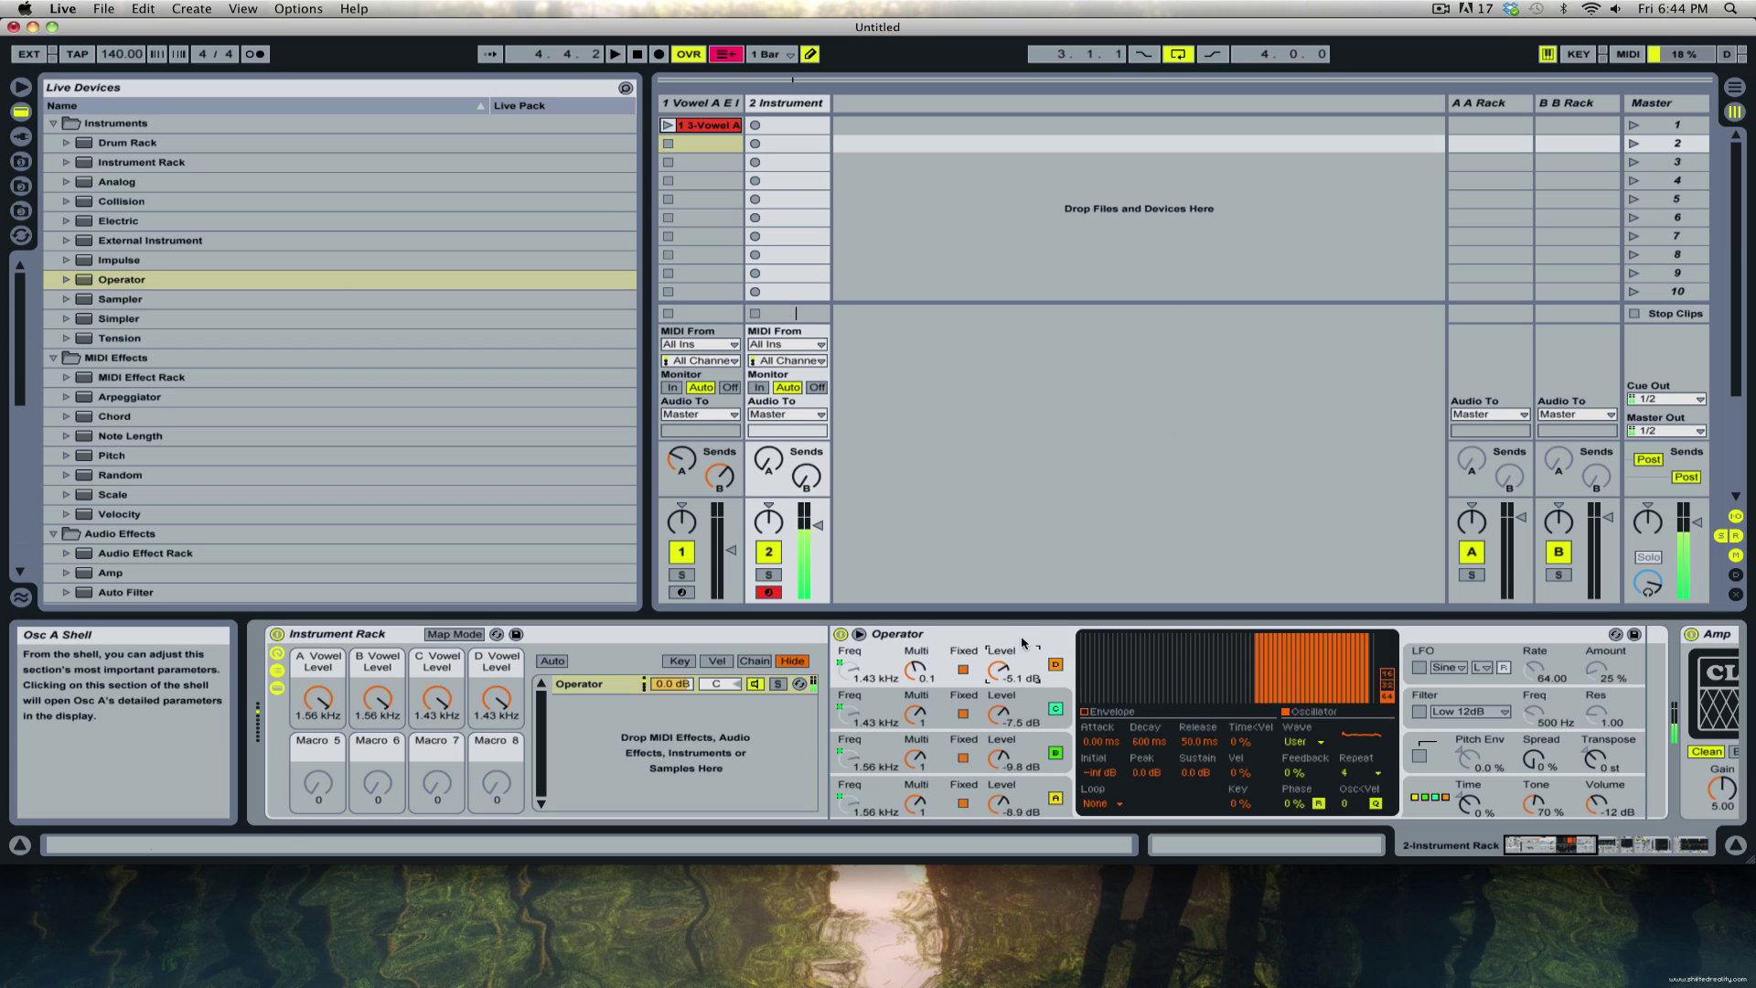
left_click_drag(819, 526, 821, 545)
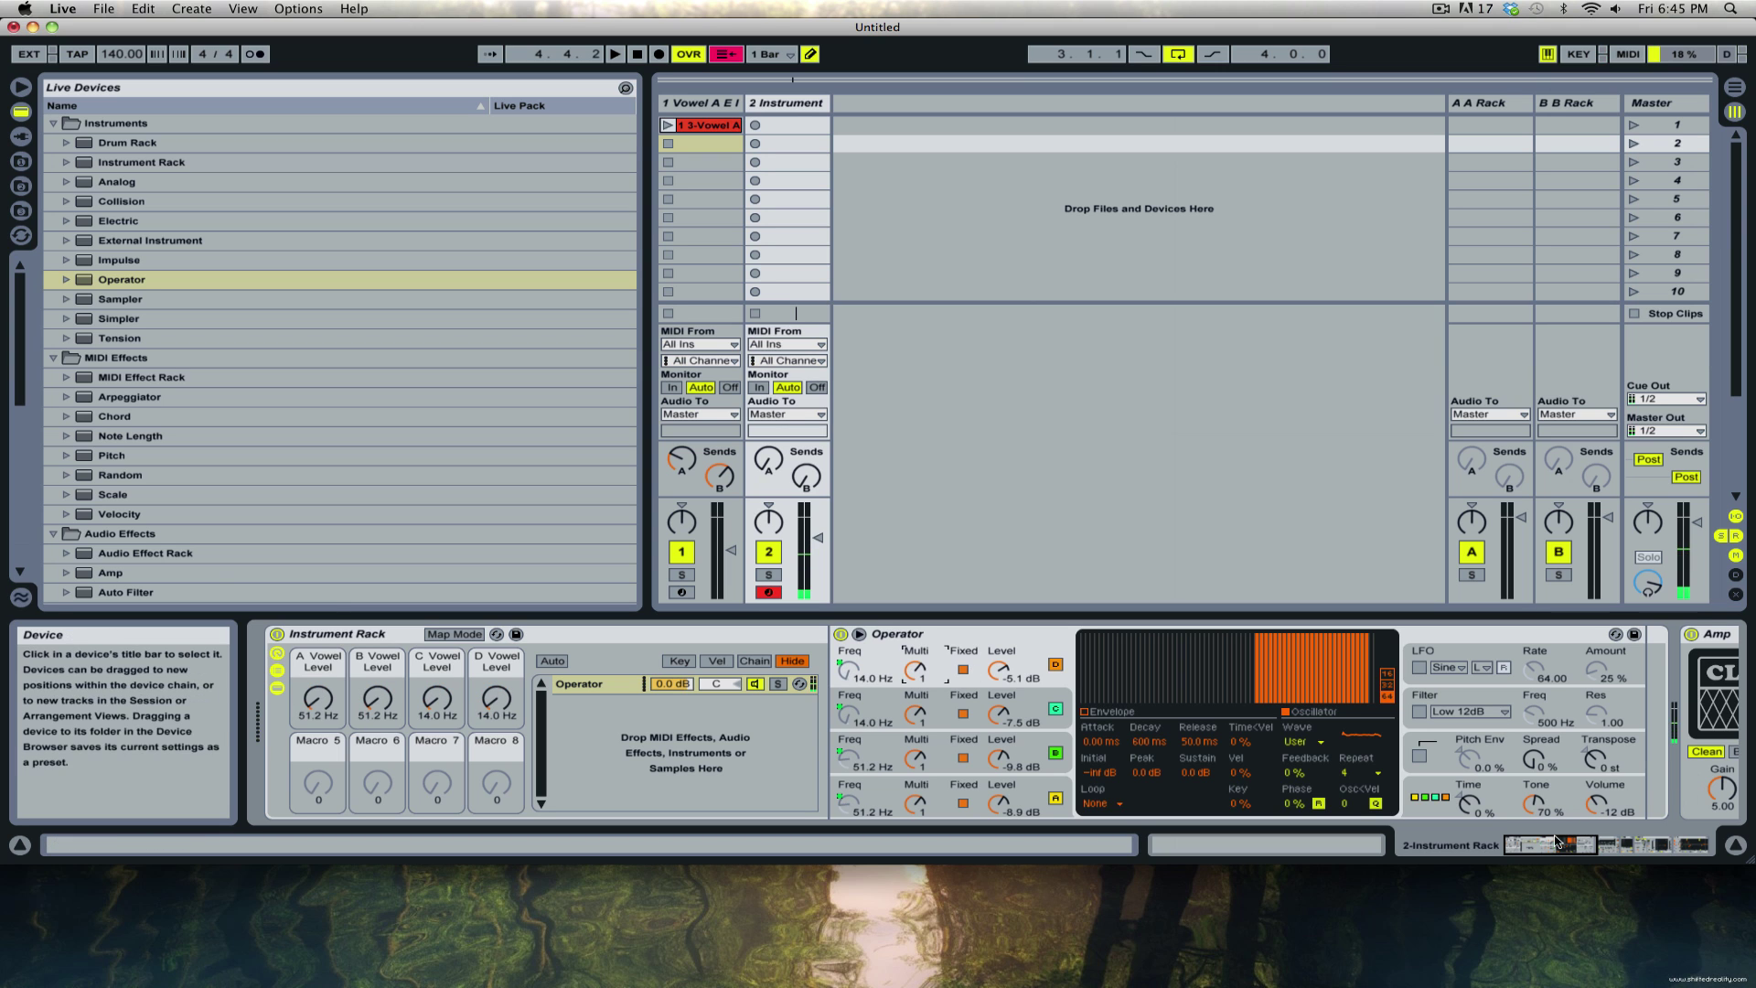
Switch the Amp model from Clean to Lead, check the chain through EQ Eight, and reselect Amp.
left_click_drag(1550, 845, 1598, 844)
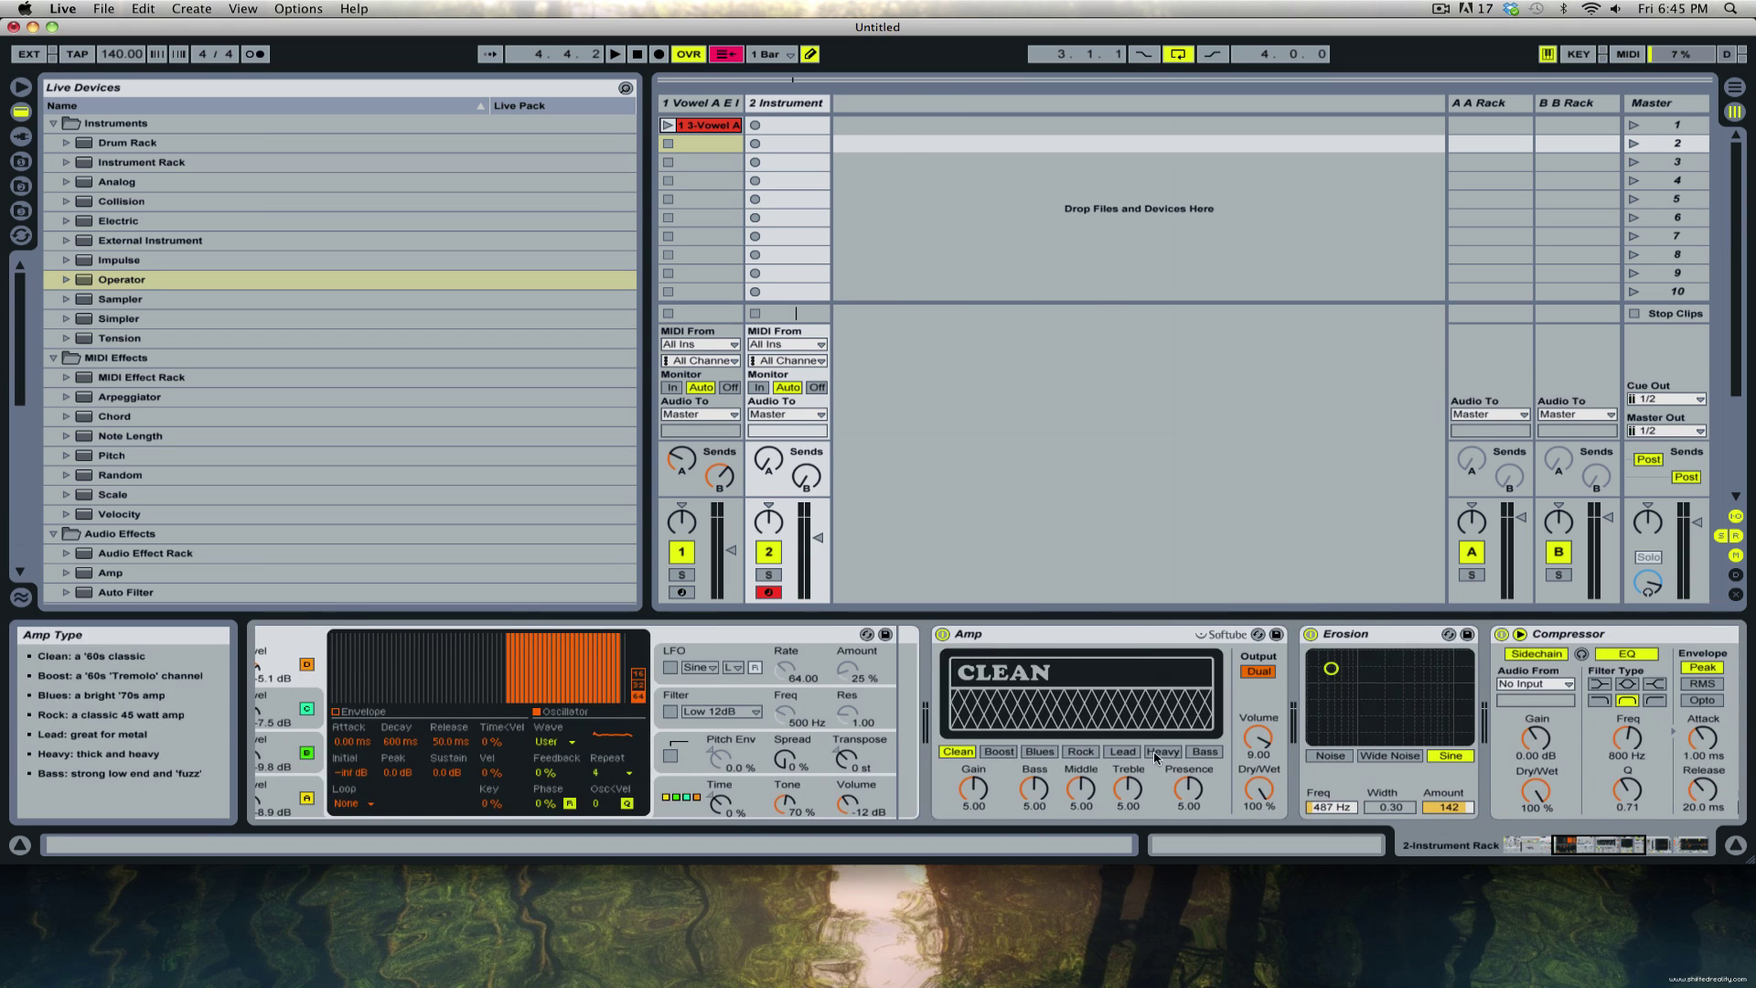
left_click(1137, 757)
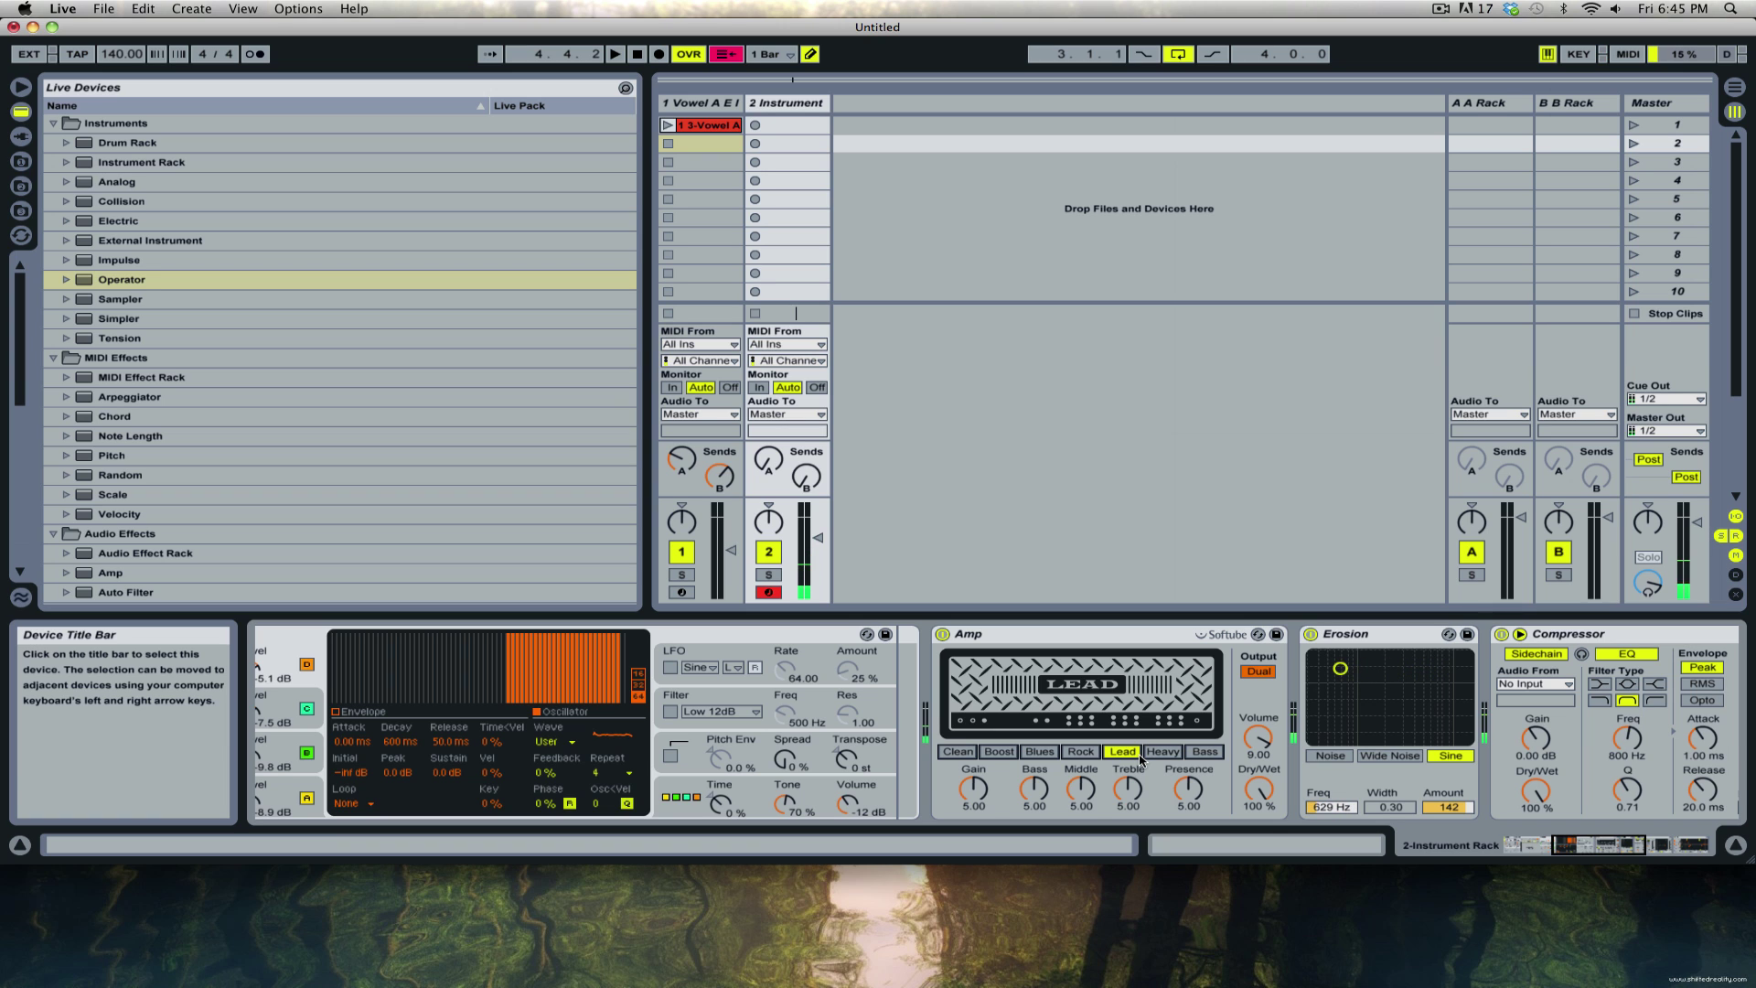
left_click(1642, 845)
left_click_drag(1643, 845, 1482, 851)
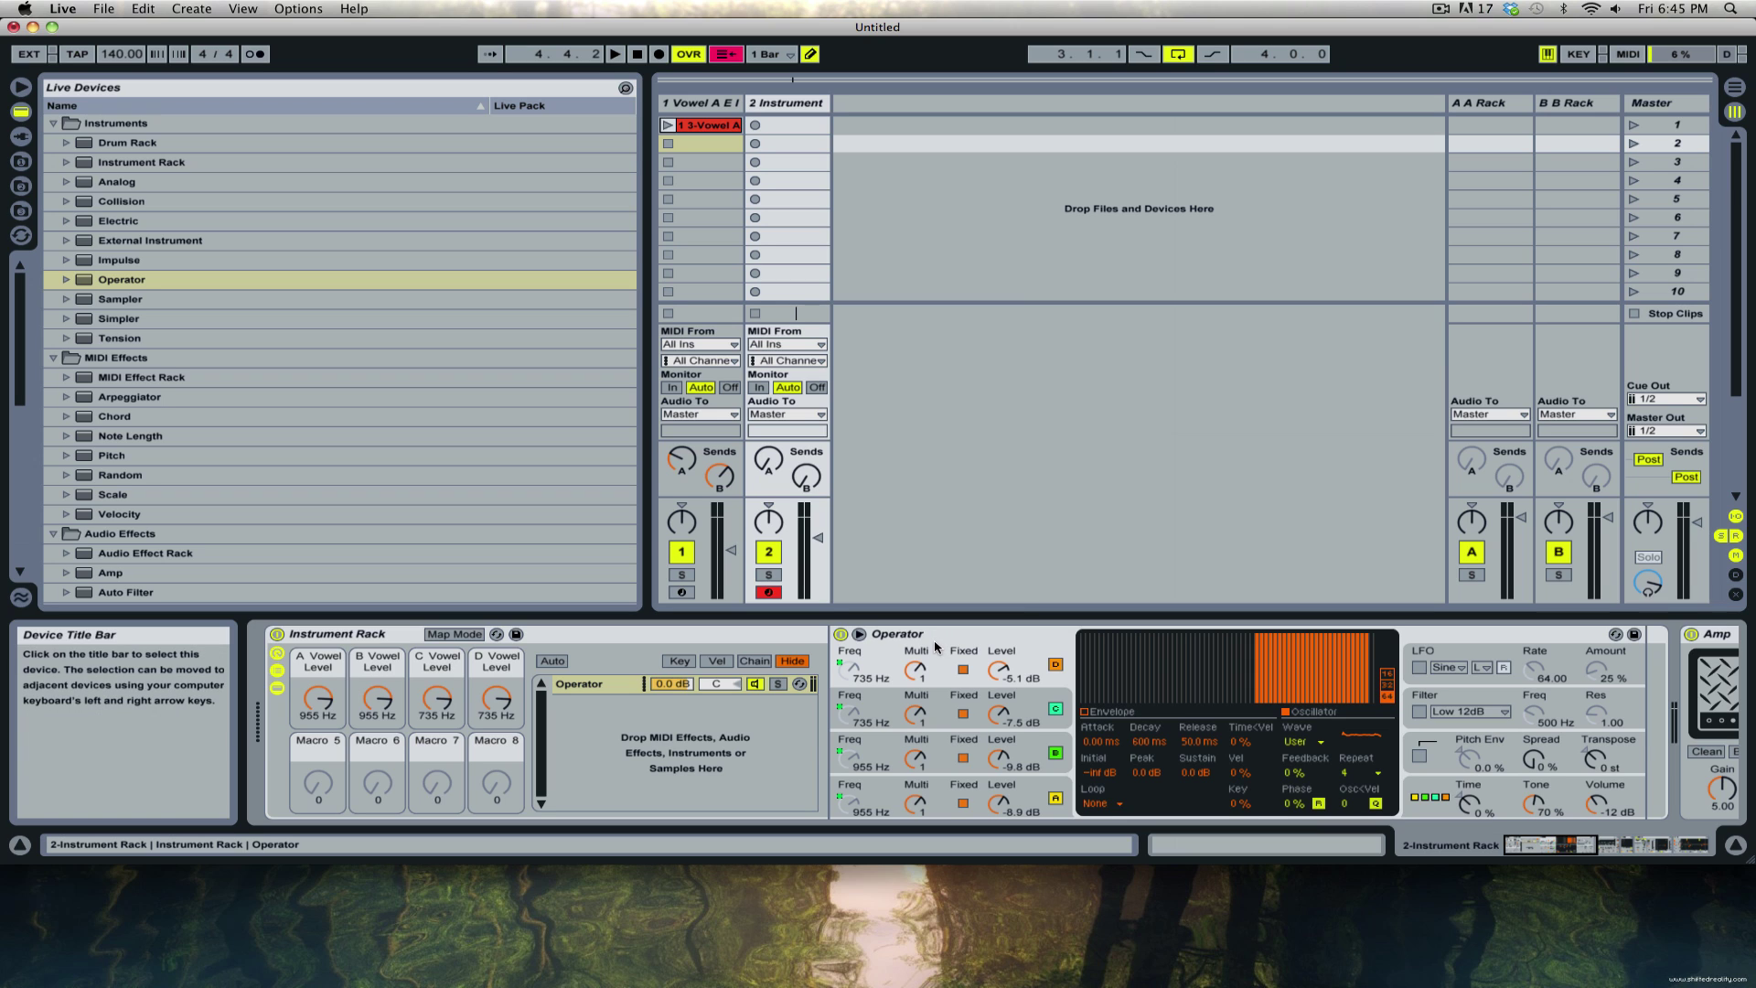
left_click_drag(1536, 841, 1592, 840)
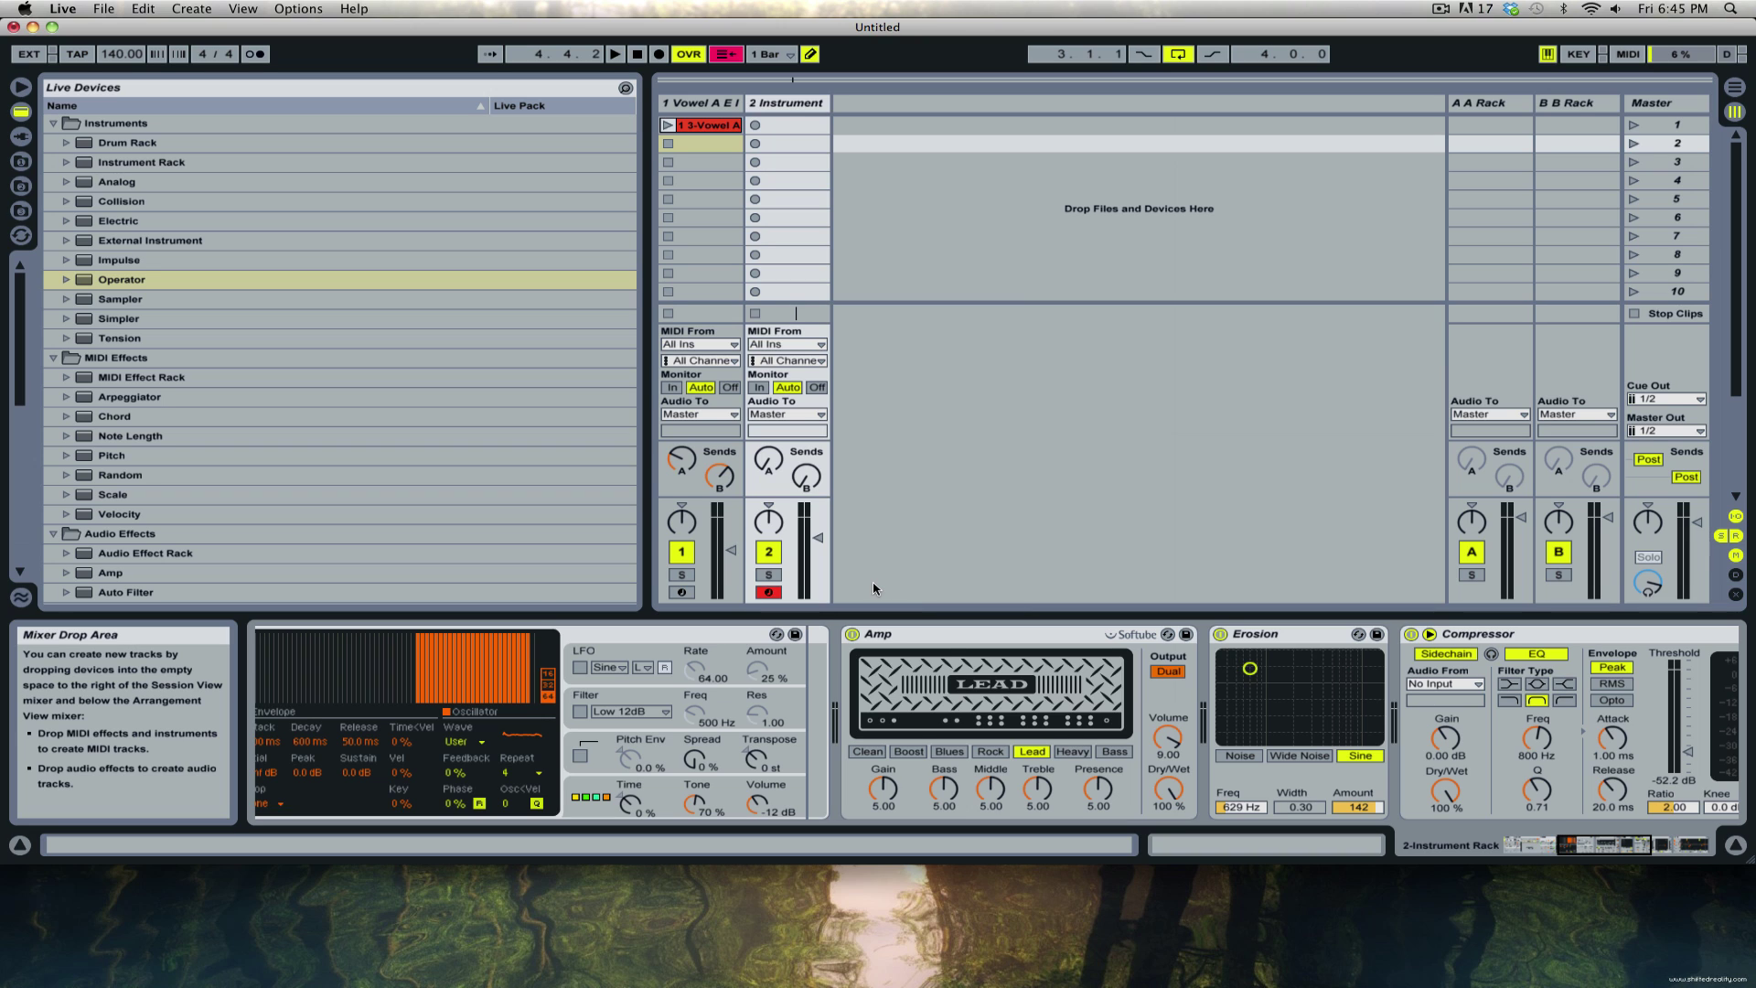
left_click(945, 640)
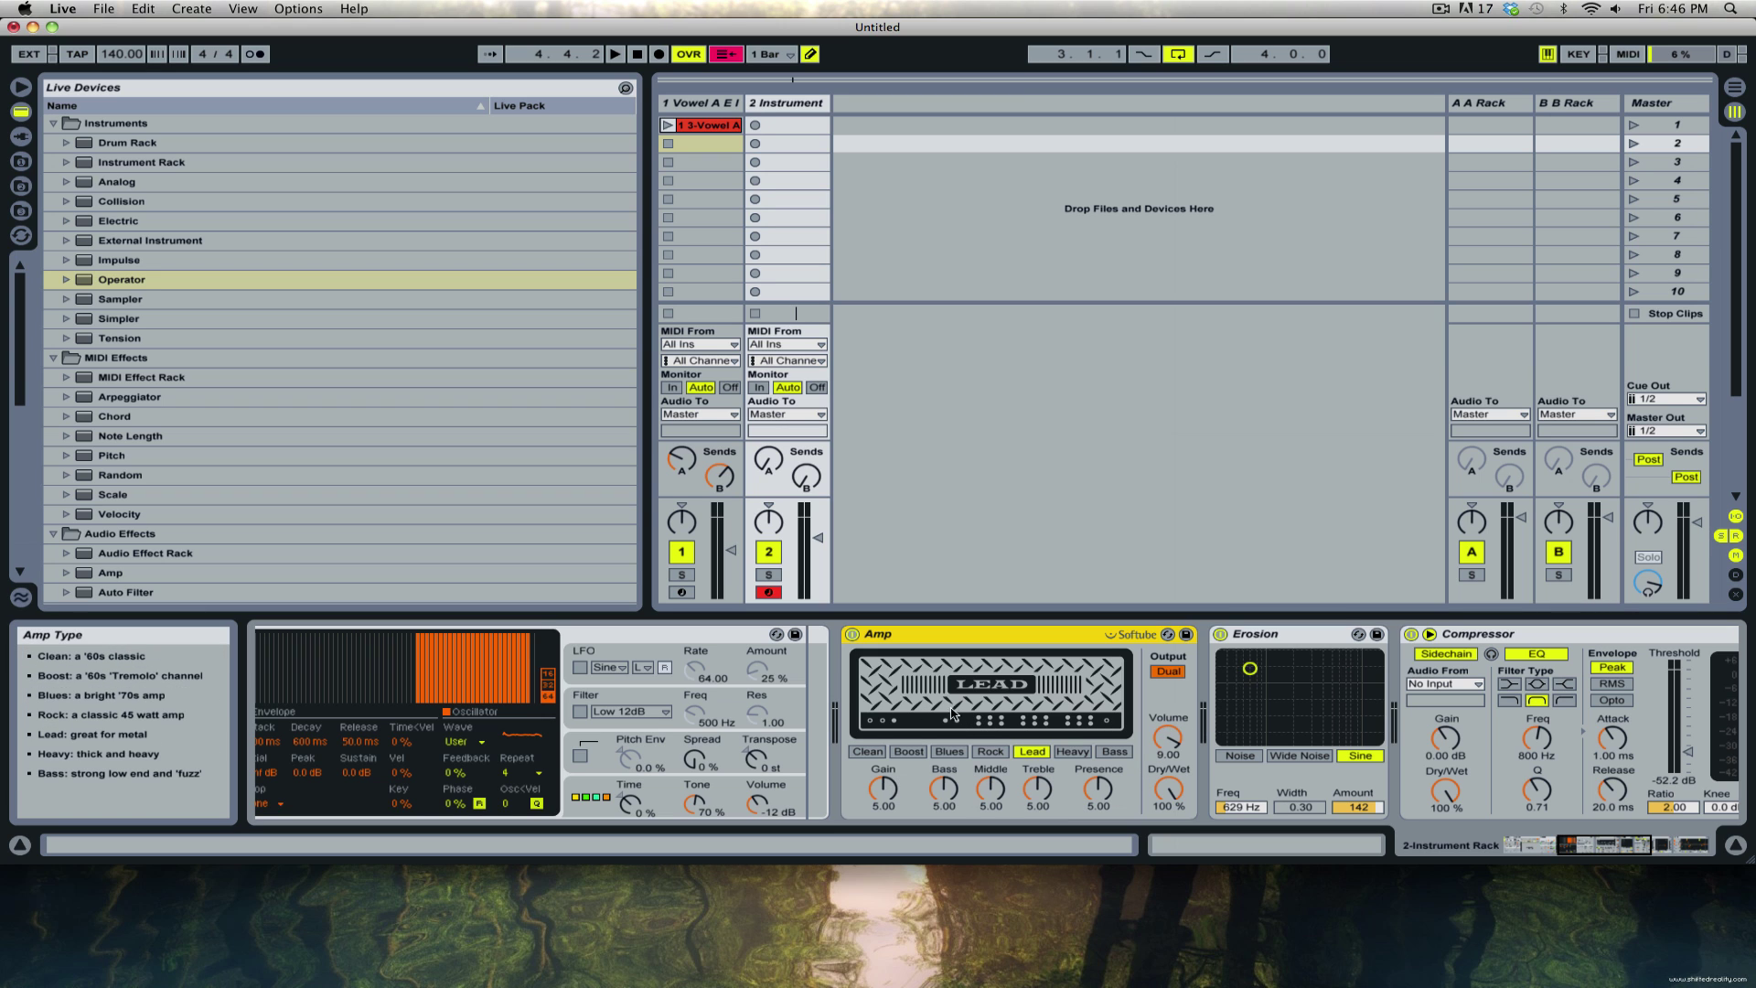
left_click(1660, 845)
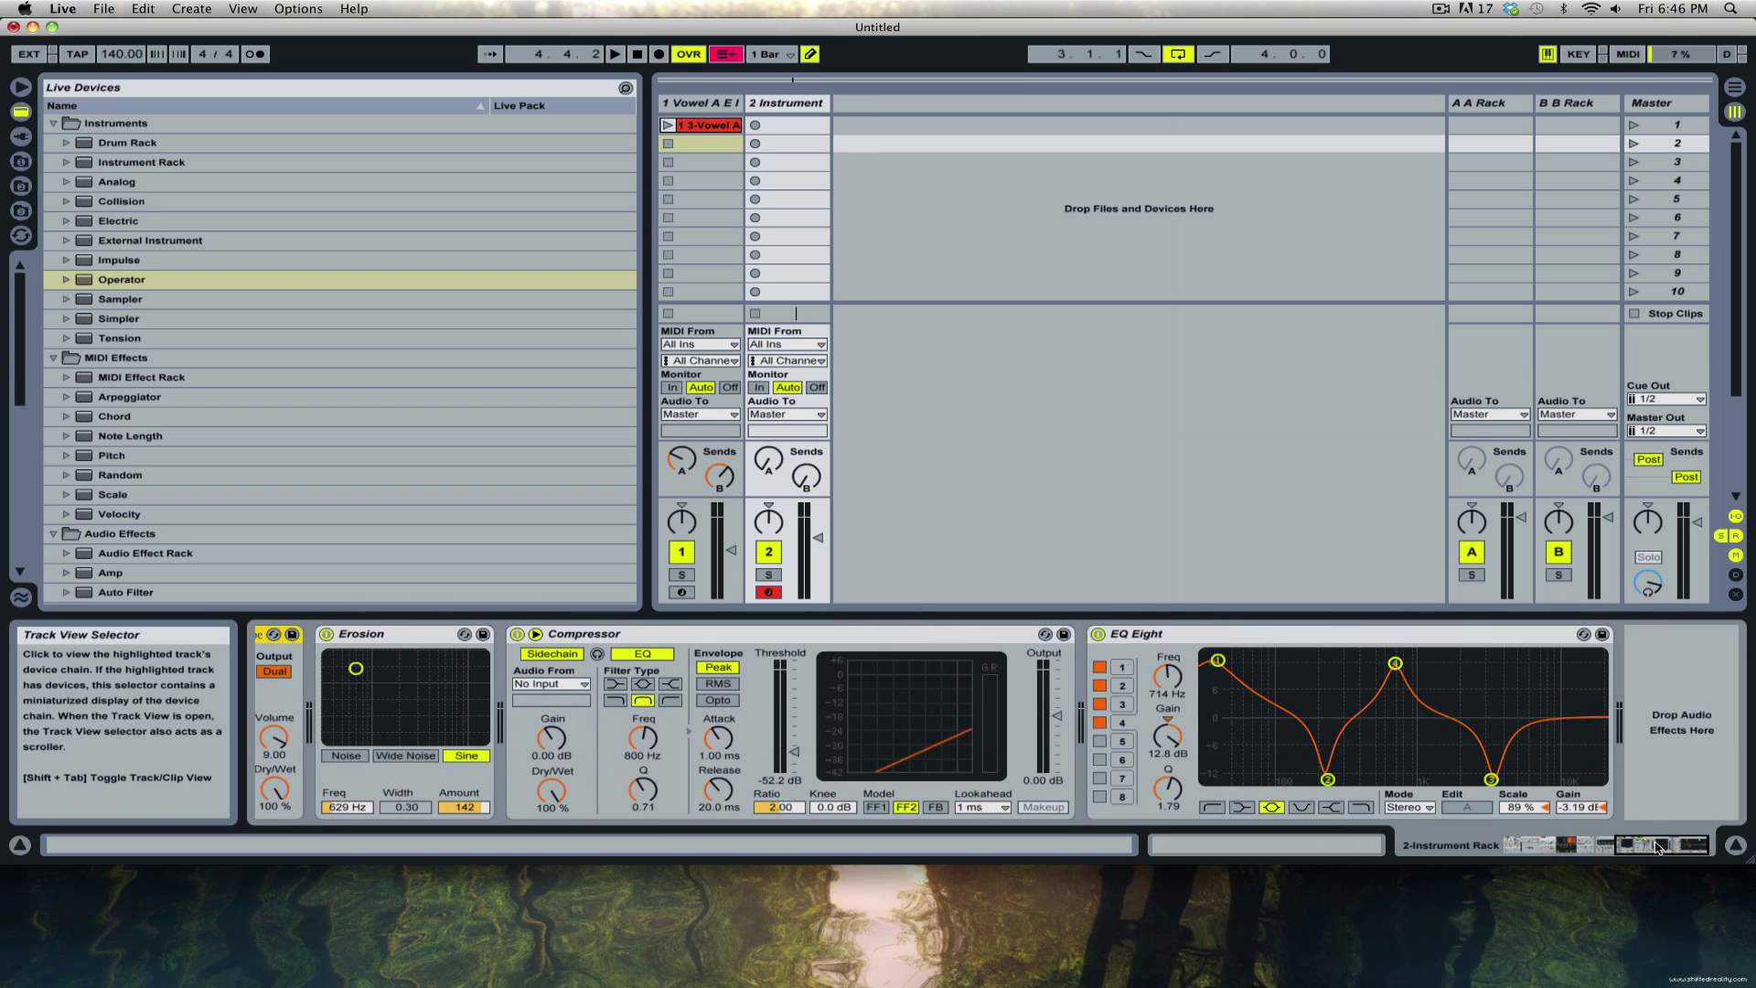
left_click_drag(1660, 845, 1628, 846)
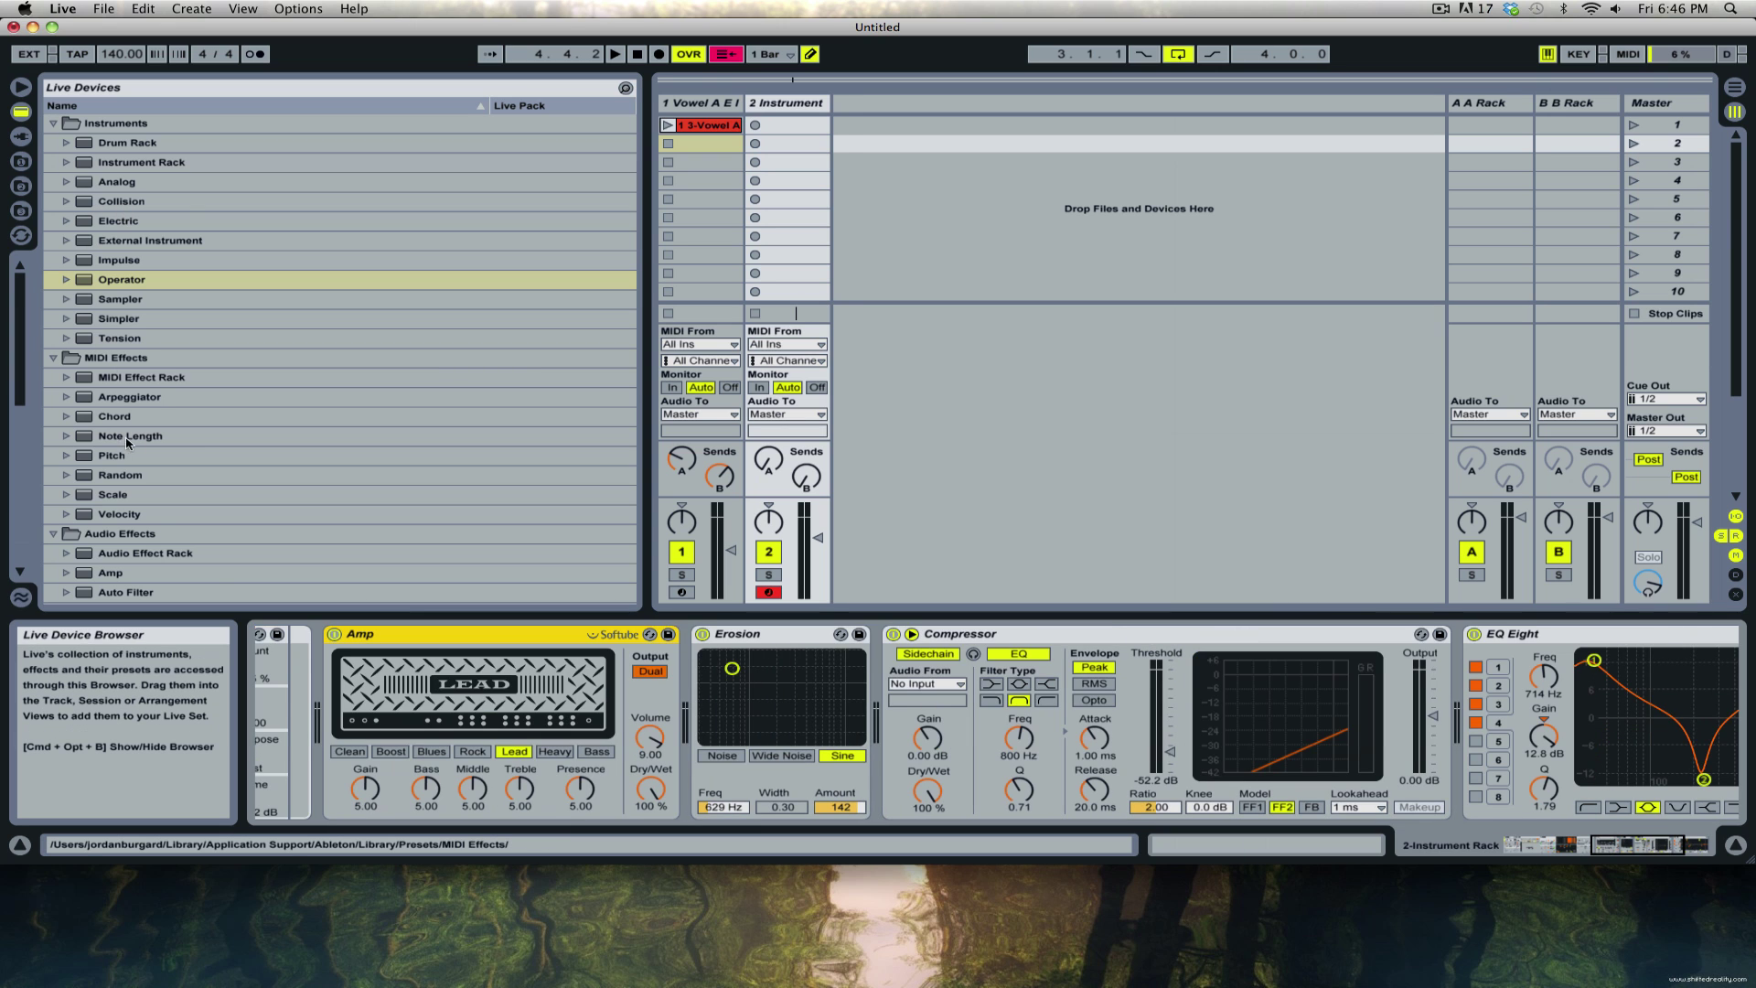
scroll(197, 450, "down", 4)
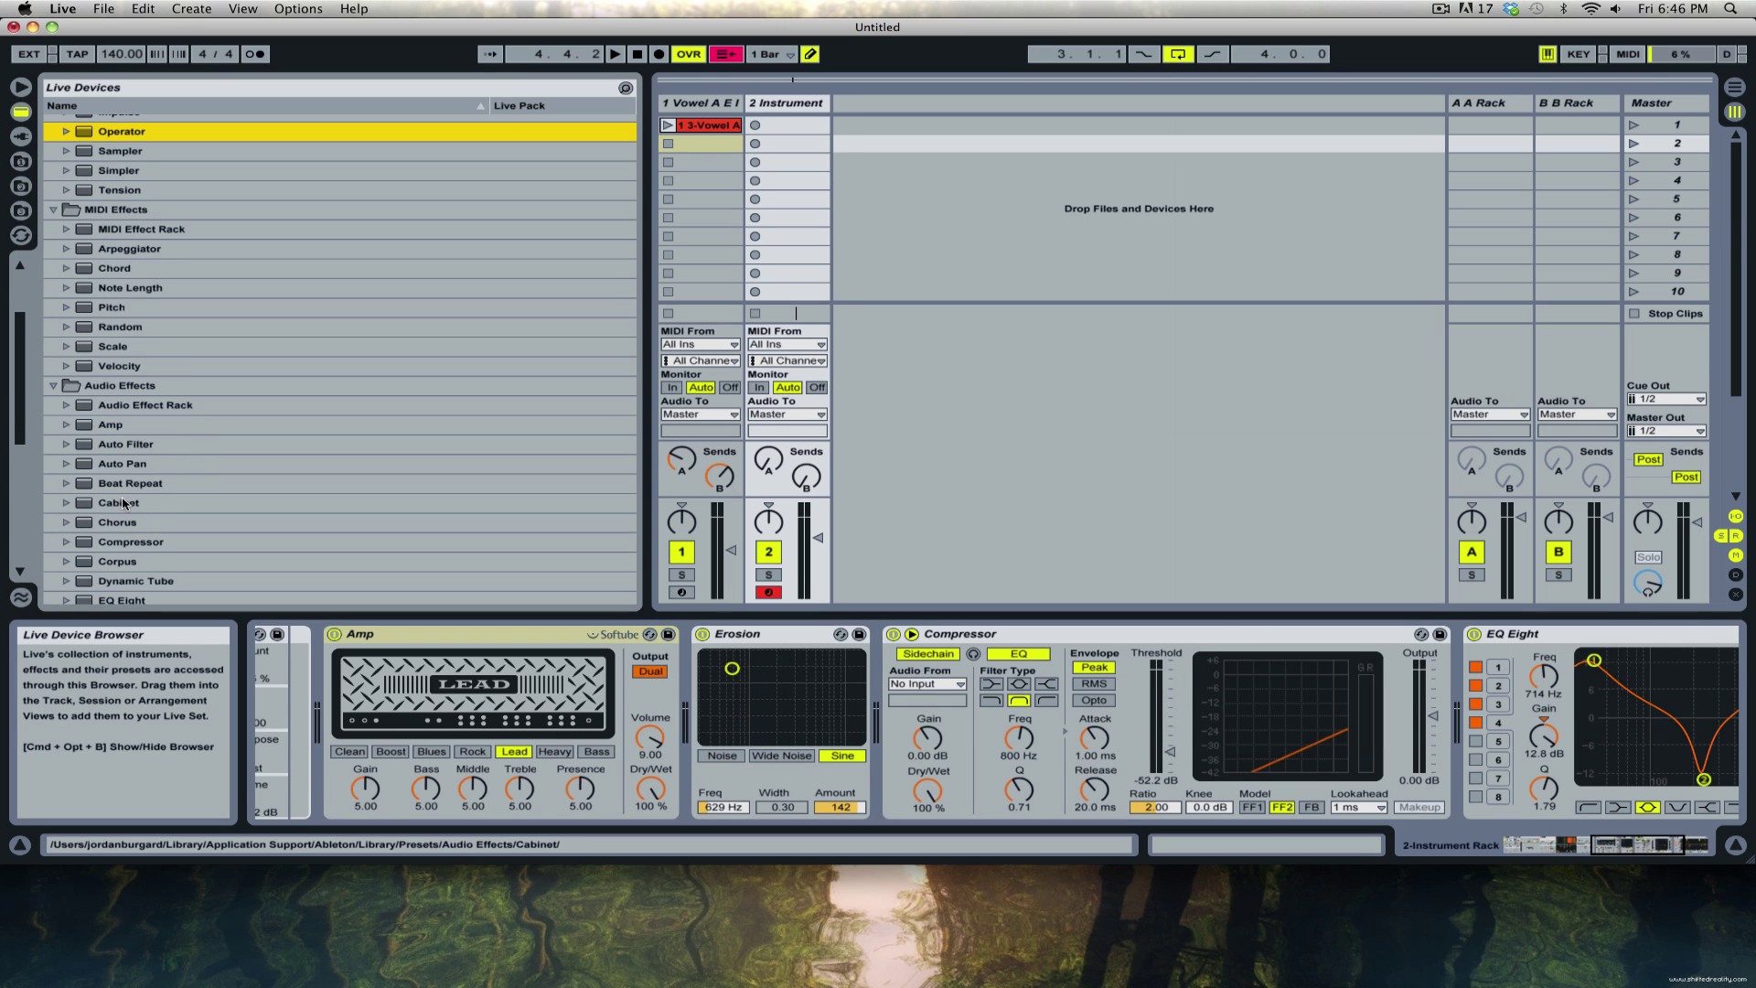
left_click_drag(124, 503, 860, 706)
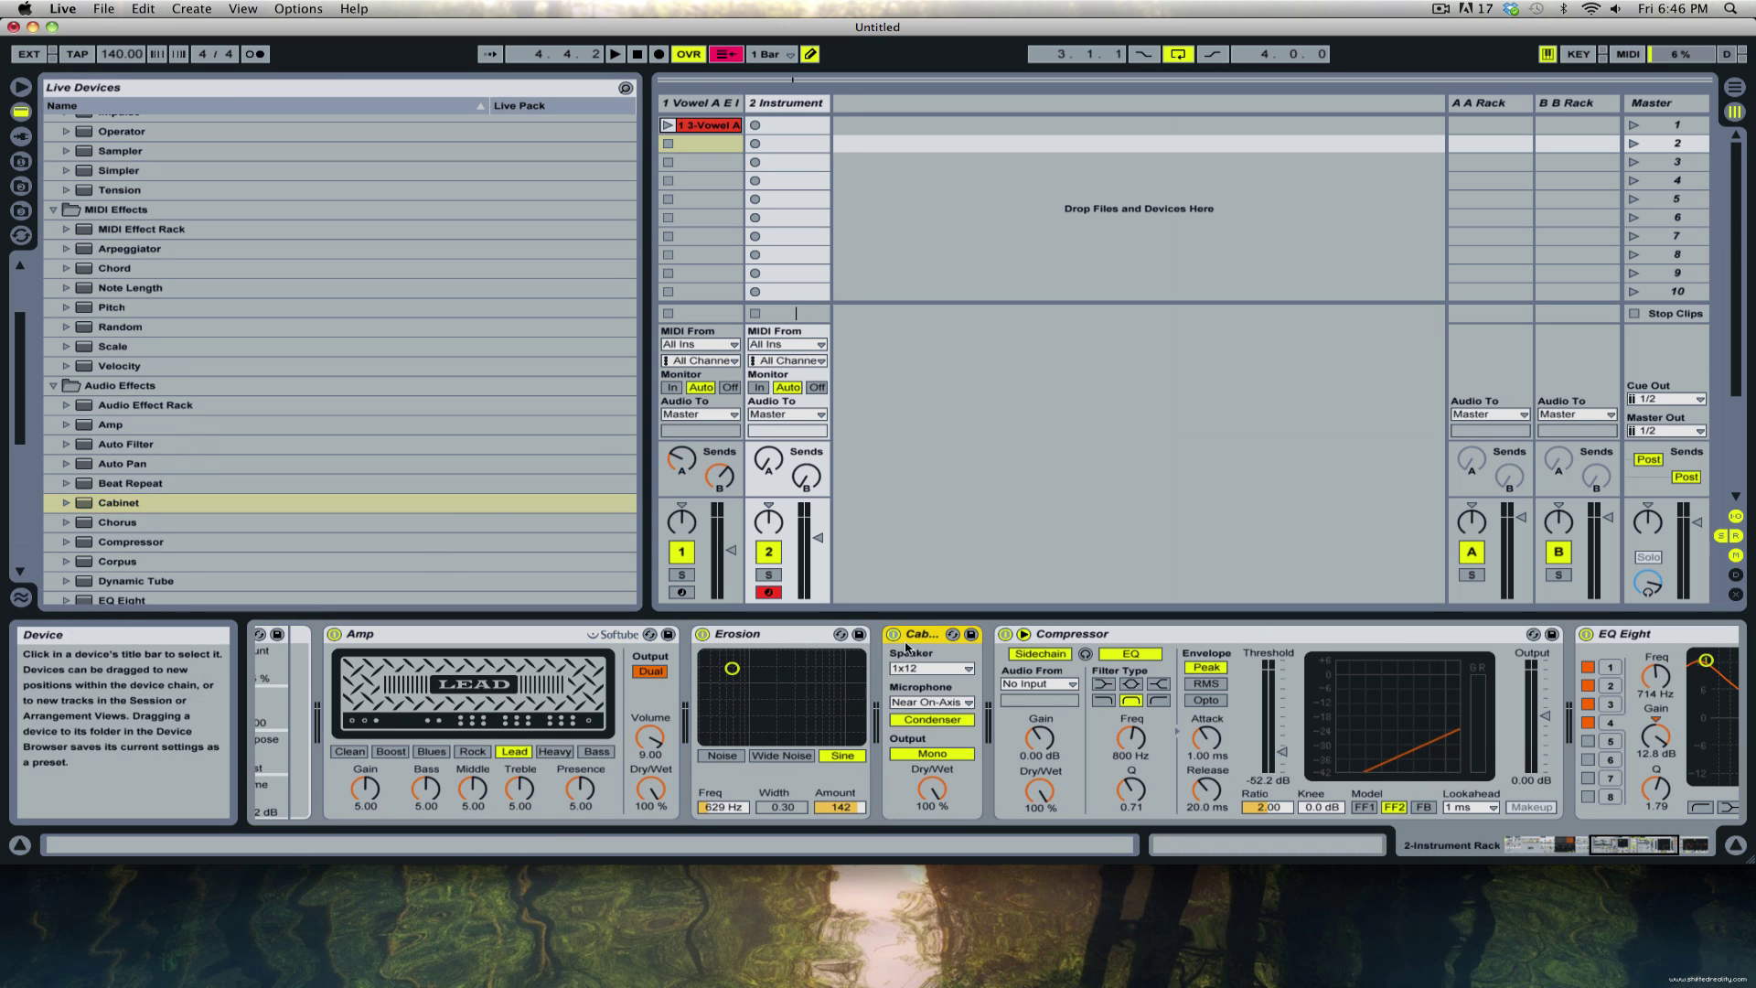
left_click(931, 668)
left_click(919, 715)
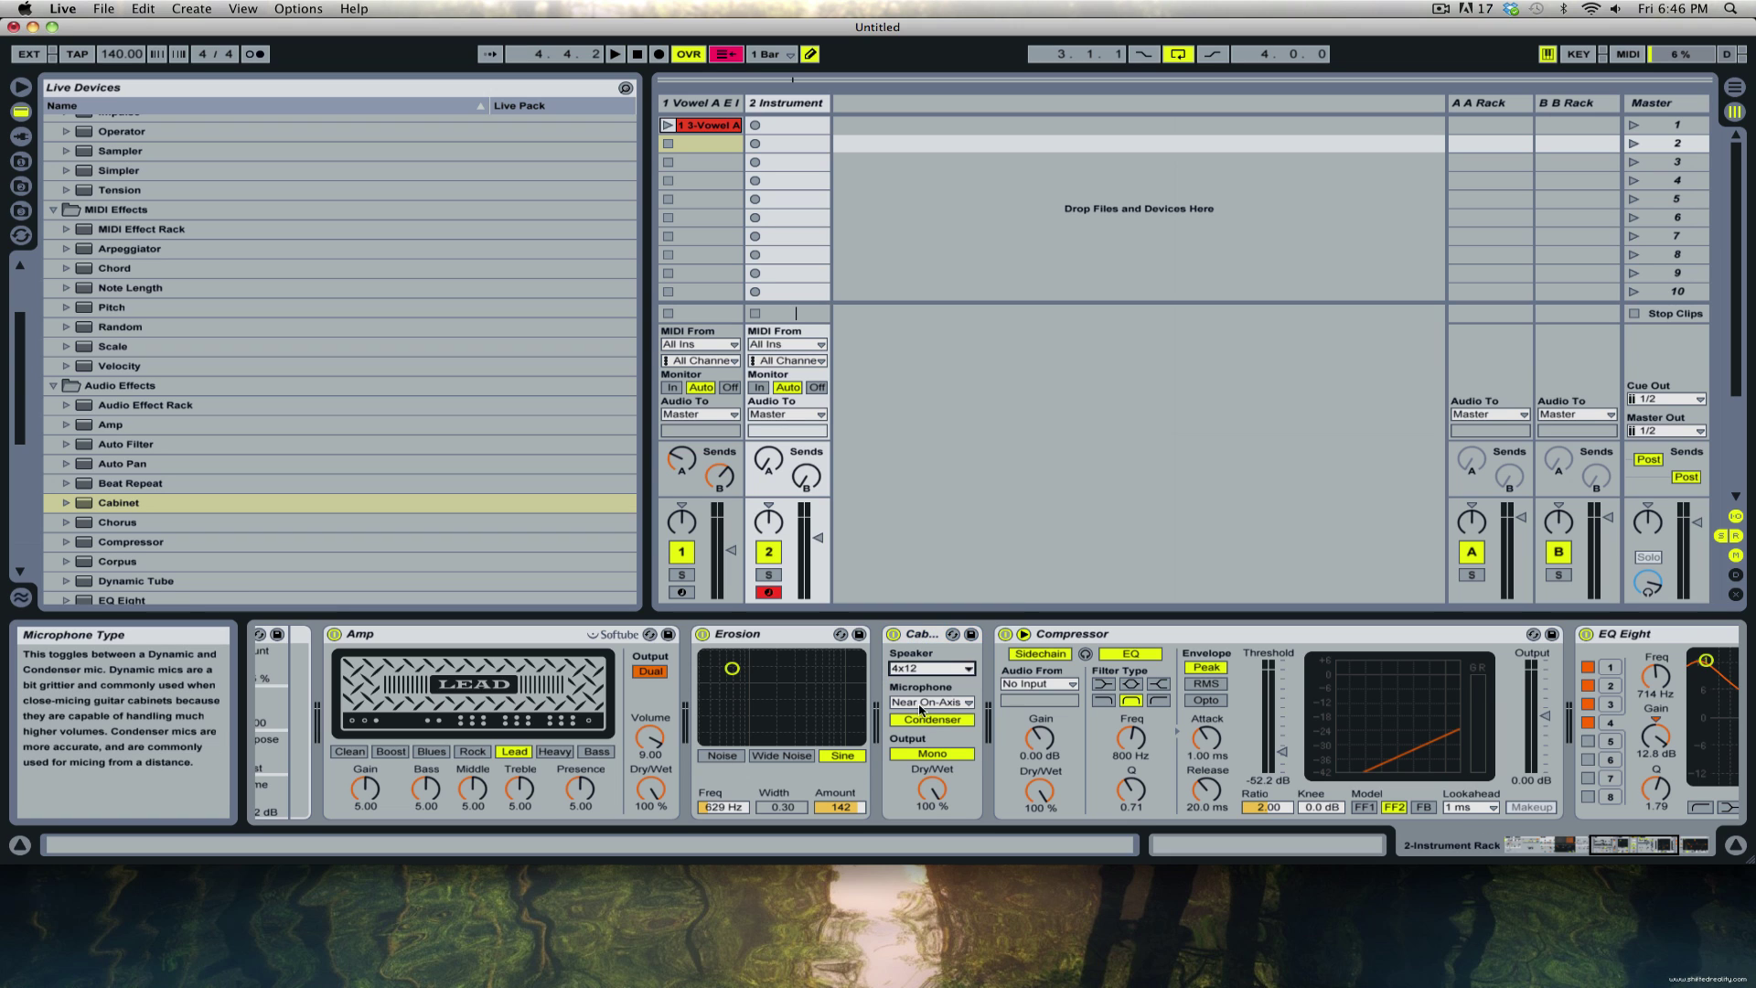
left_click(938, 755)
left_click(932, 720)
left_click(931, 702)
left_click(924, 730)
left_click(925, 632)
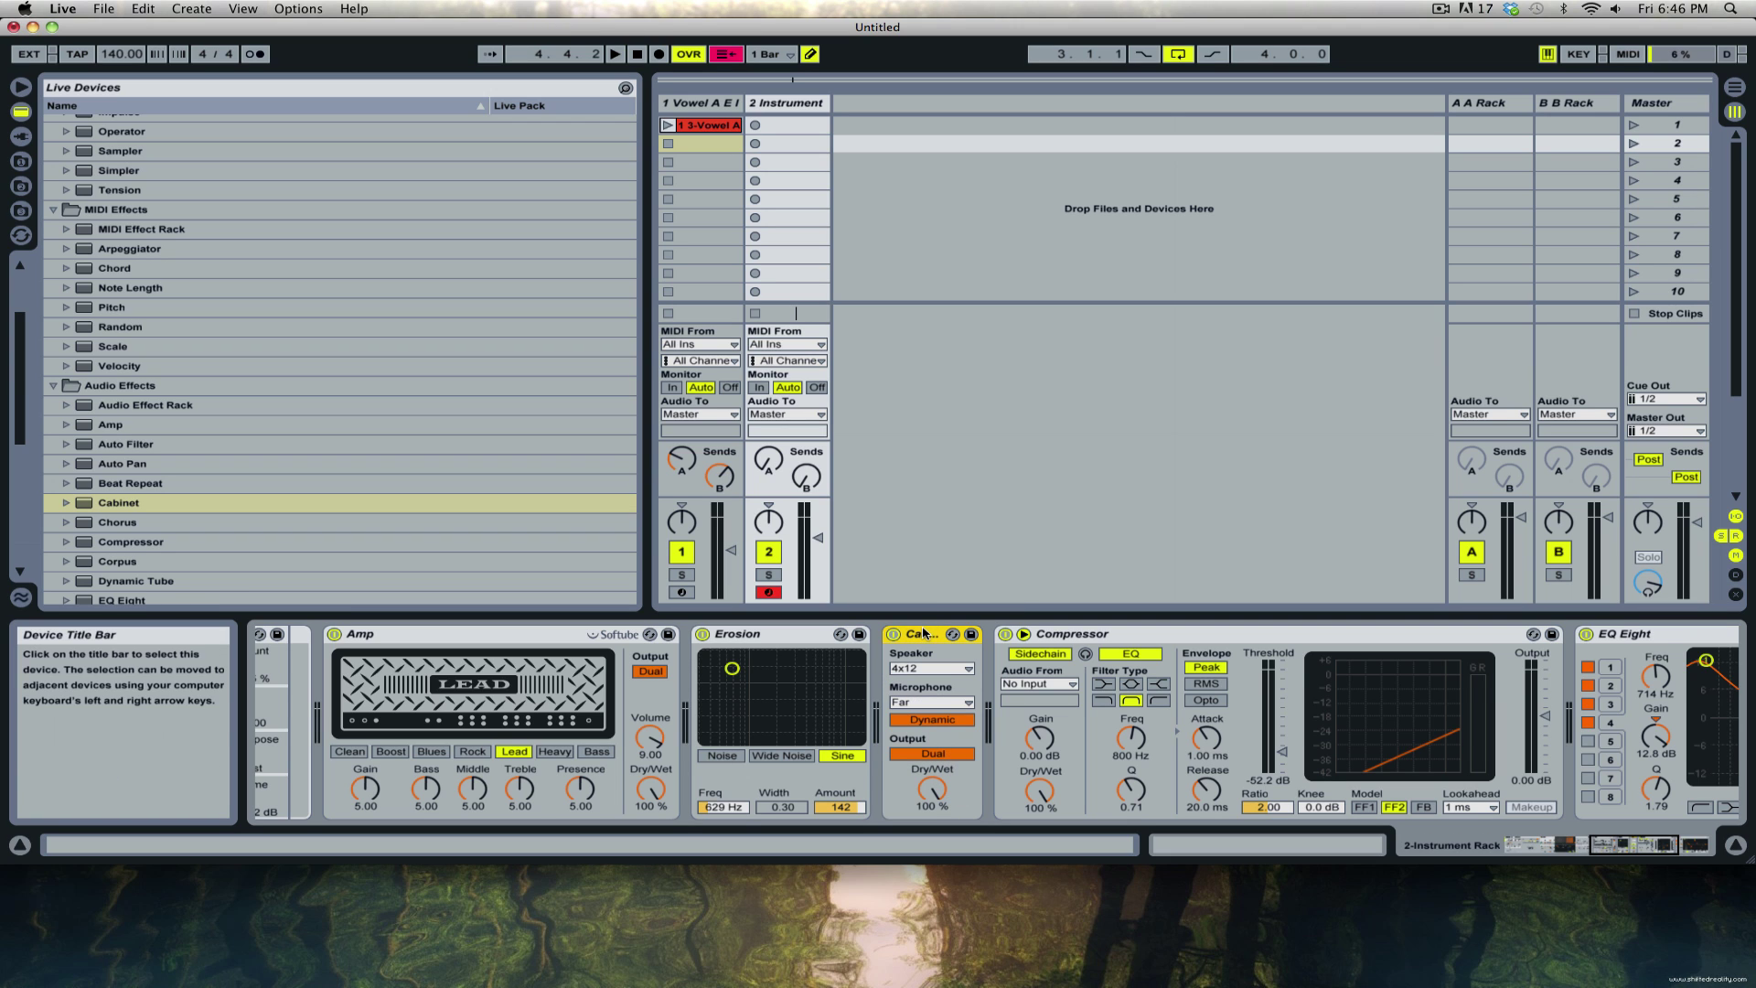
key("Delete")
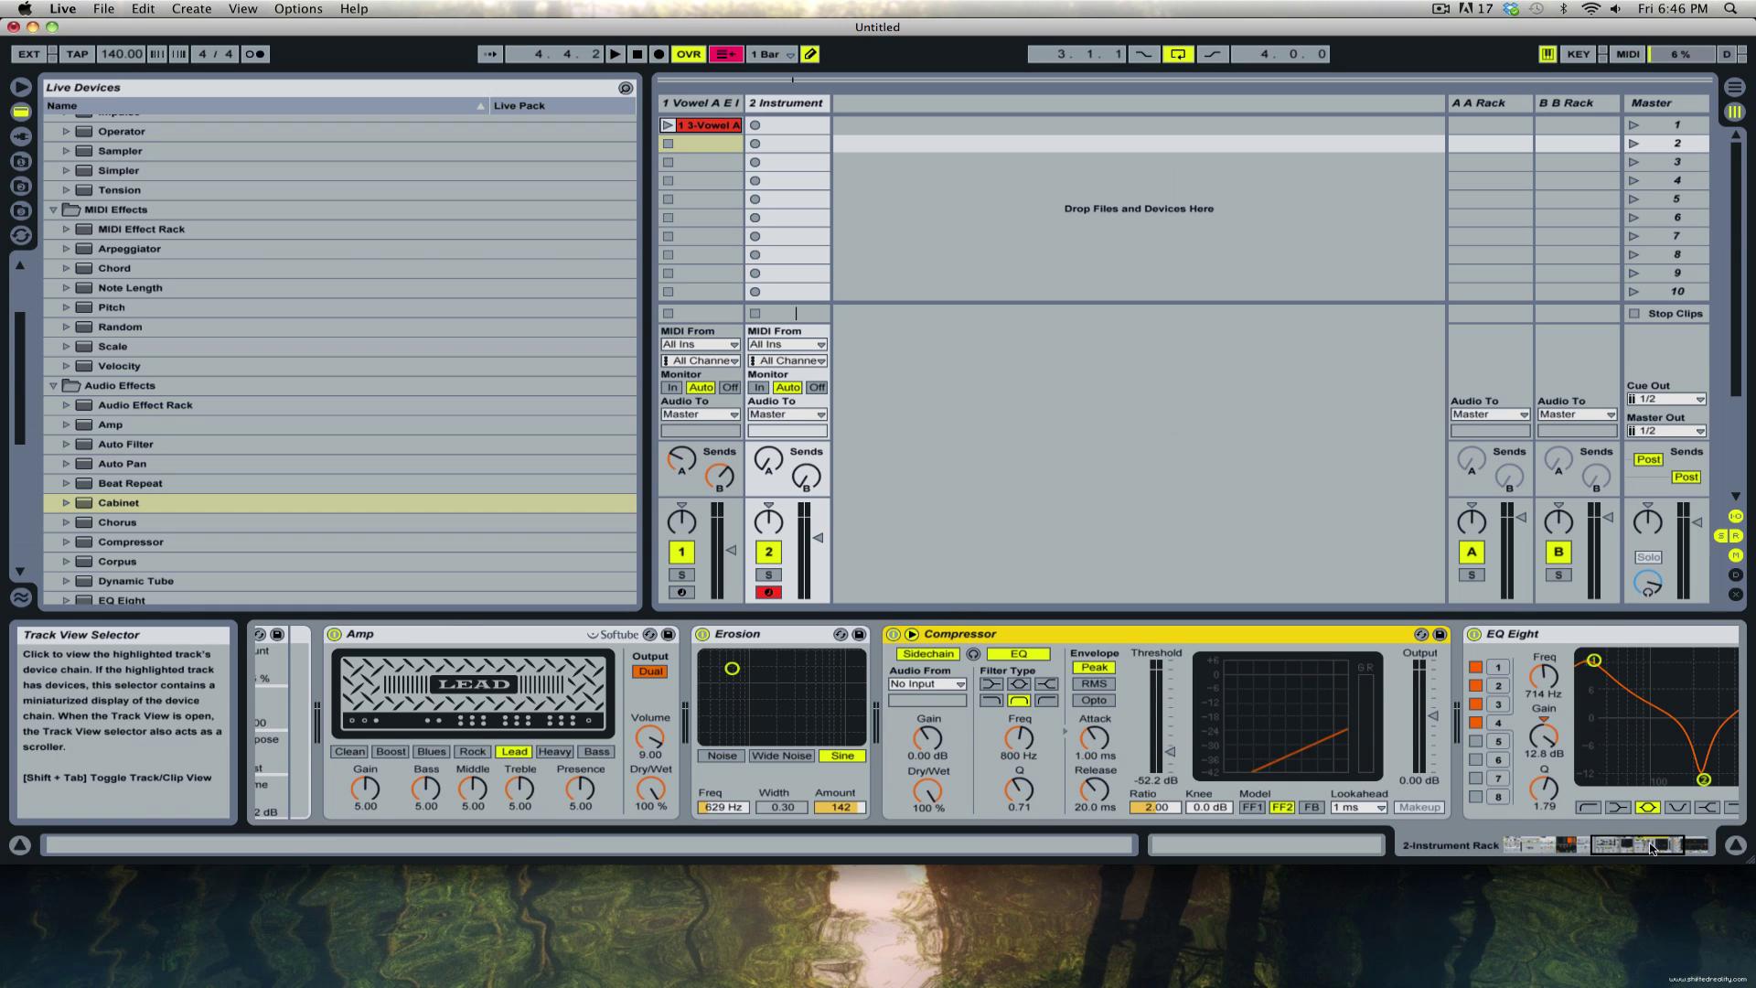
left_click_drag(1664, 846, 1717, 863)
left_click(1253, 640)
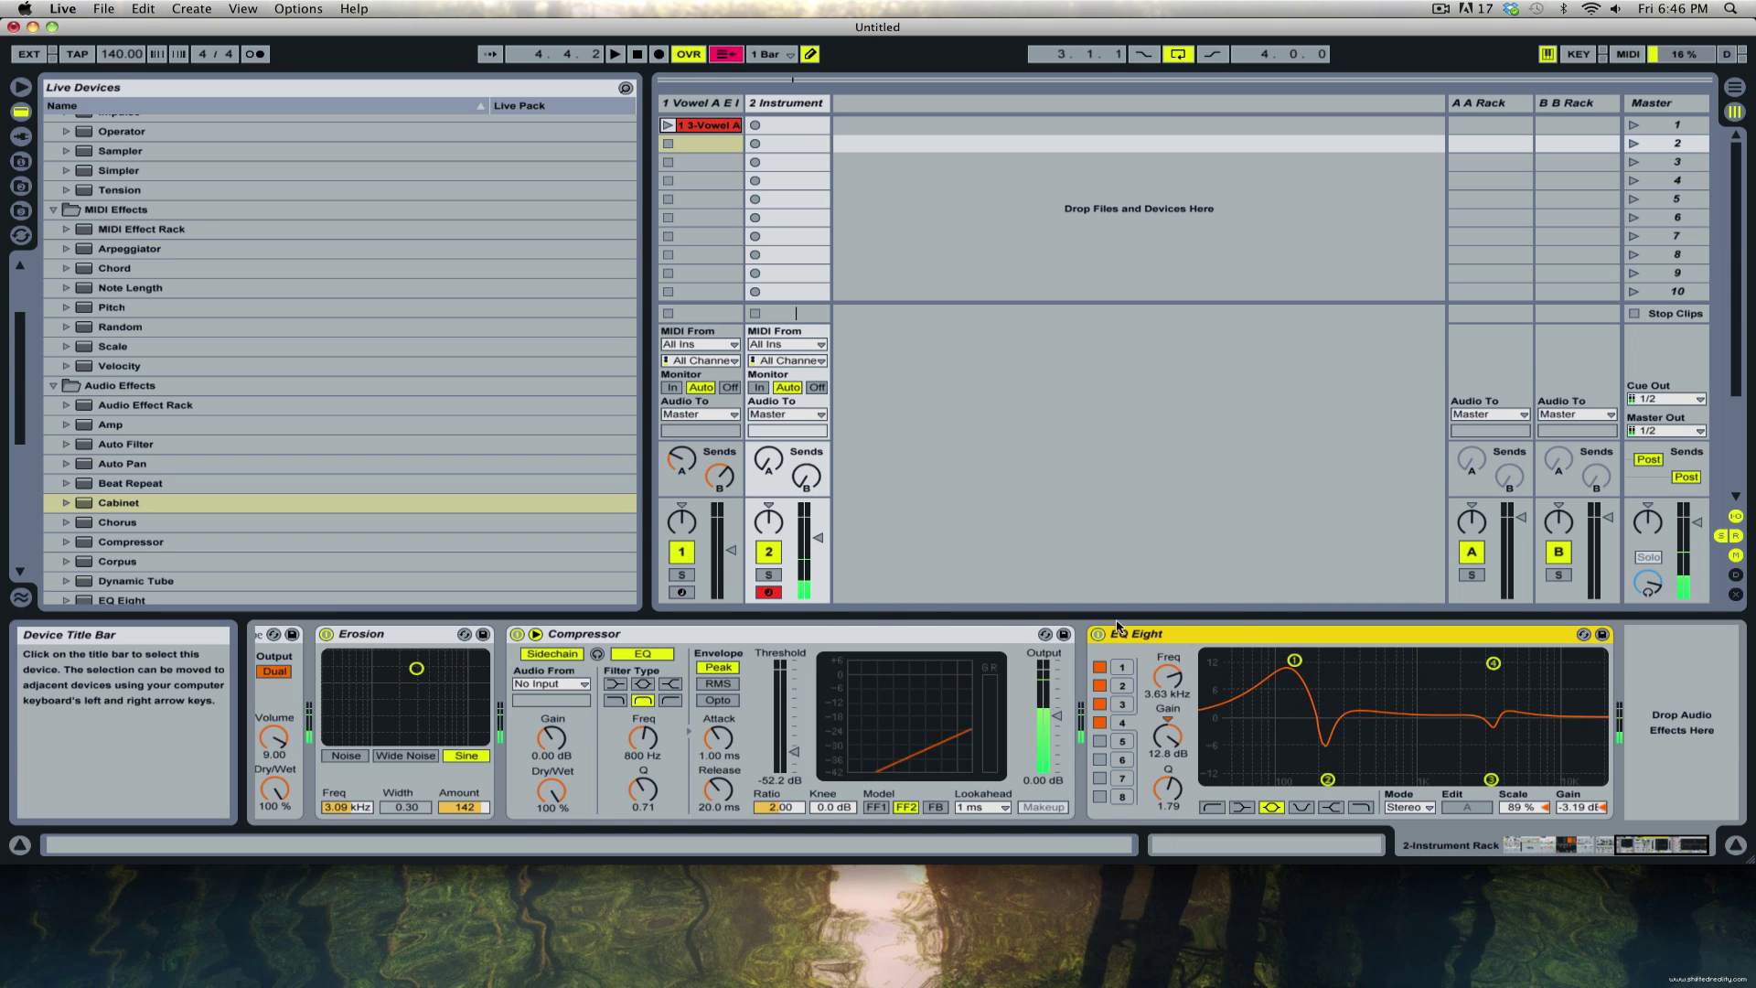
left_click(327, 634)
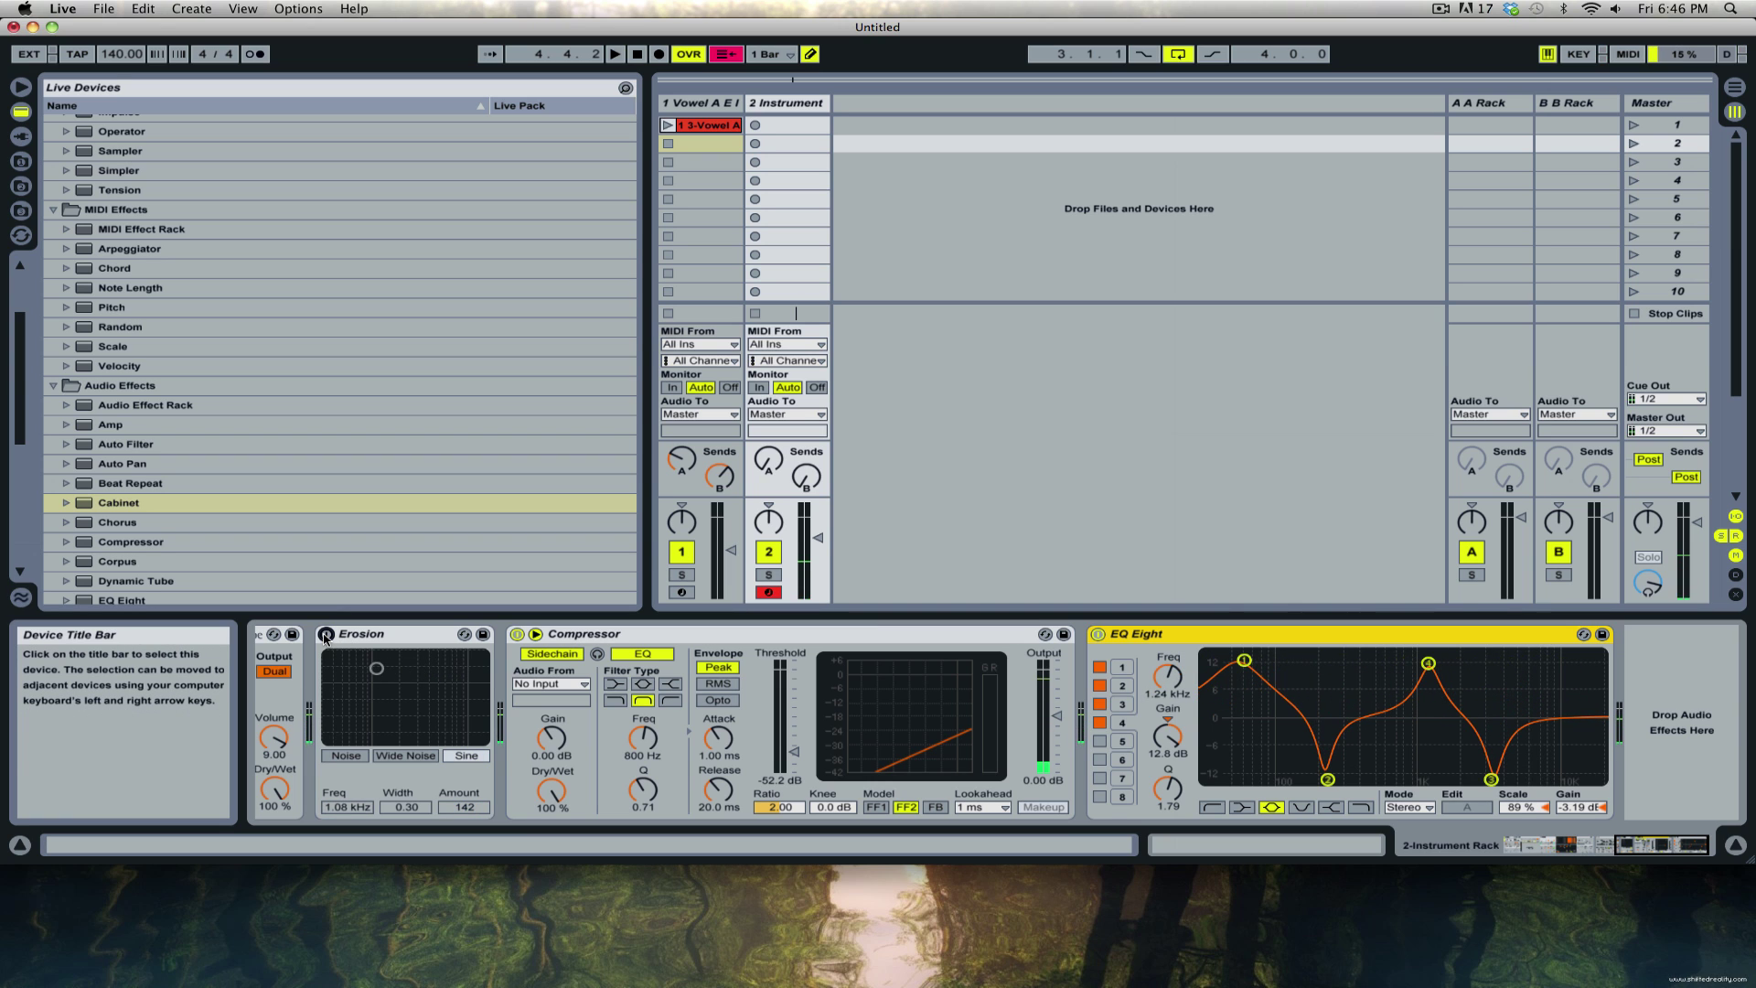
left_click(326, 634)
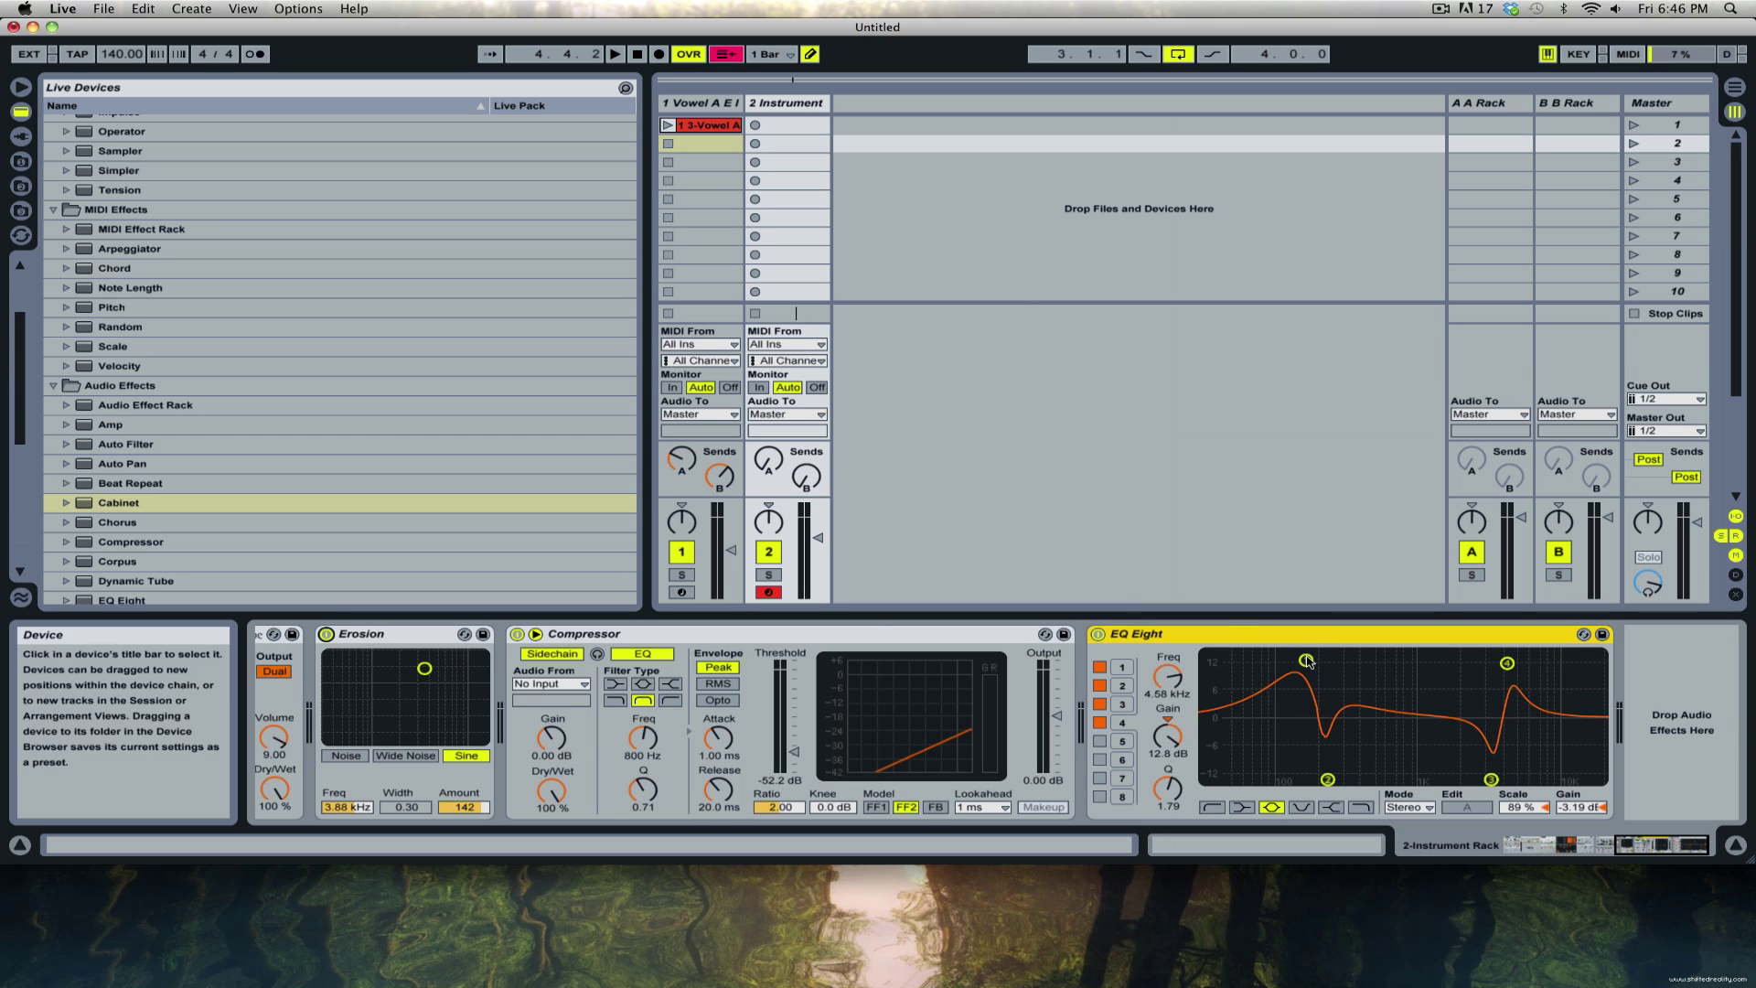
Scroll track 2's device chain back to the left end to show the Instrument Rack and Operator.
mouse_move(1661, 857)
left_mouse_down()
mouse_move(1555, 857)
mouse_move(1674, 858)
left_mouse_up()
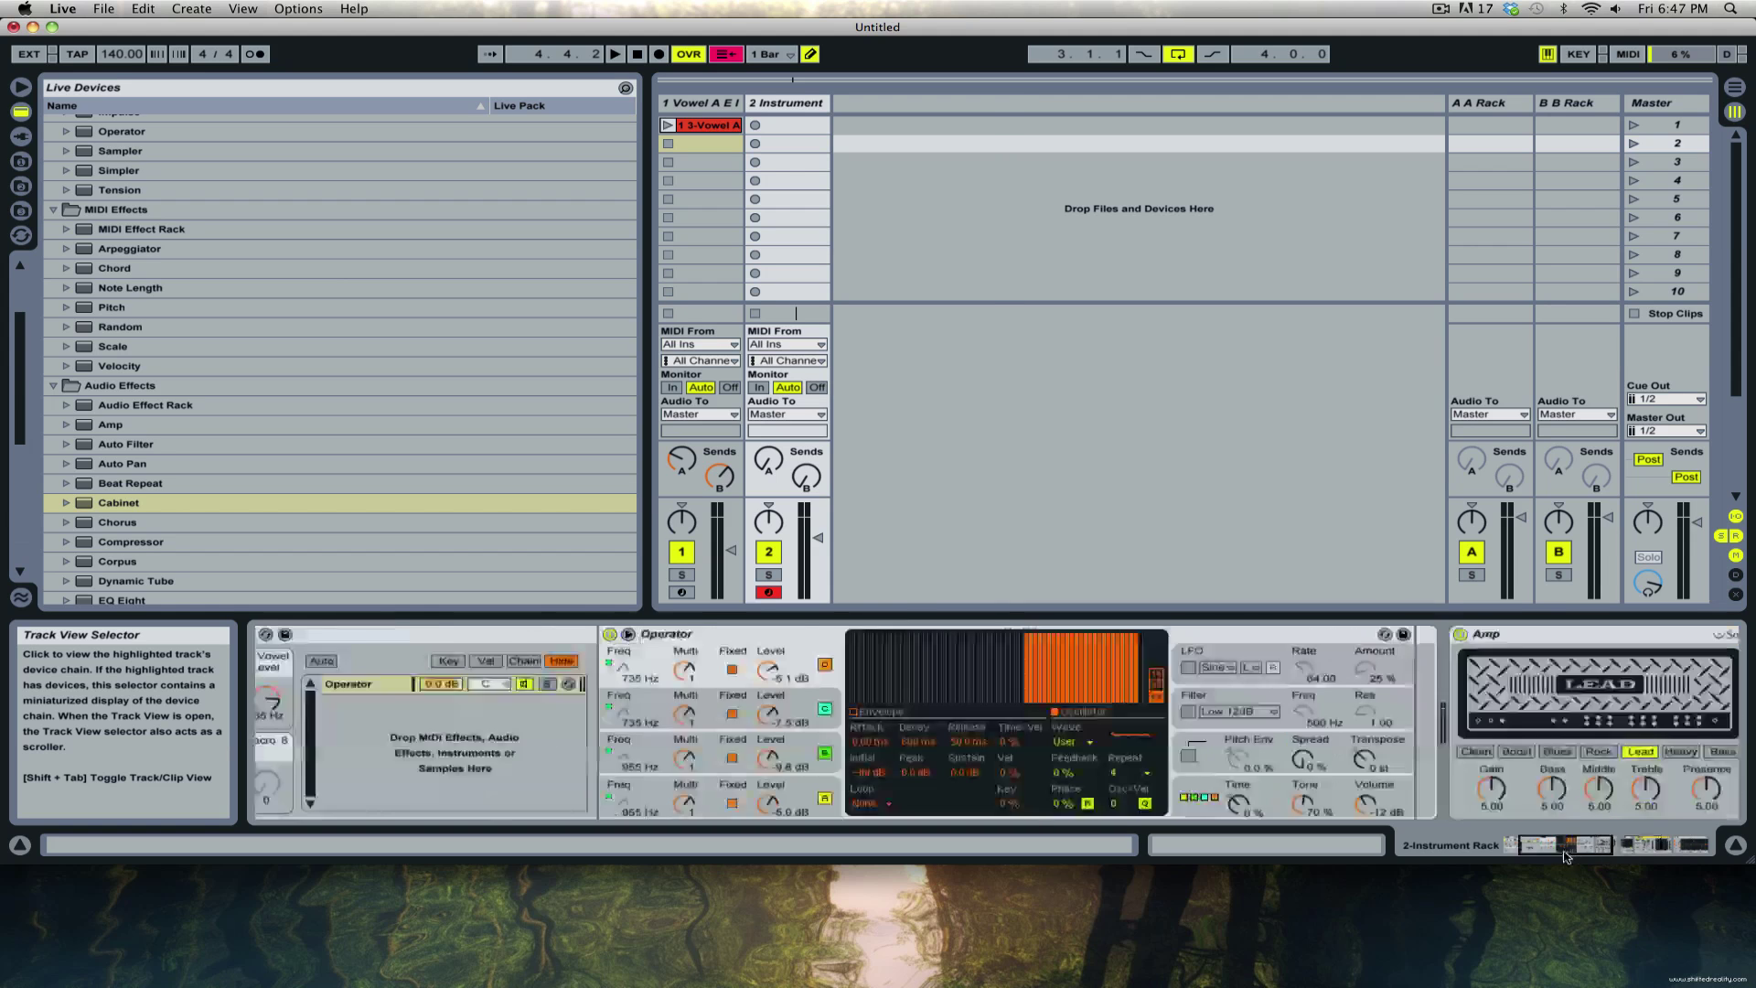
left_click_drag(1668, 850, 1487, 859)
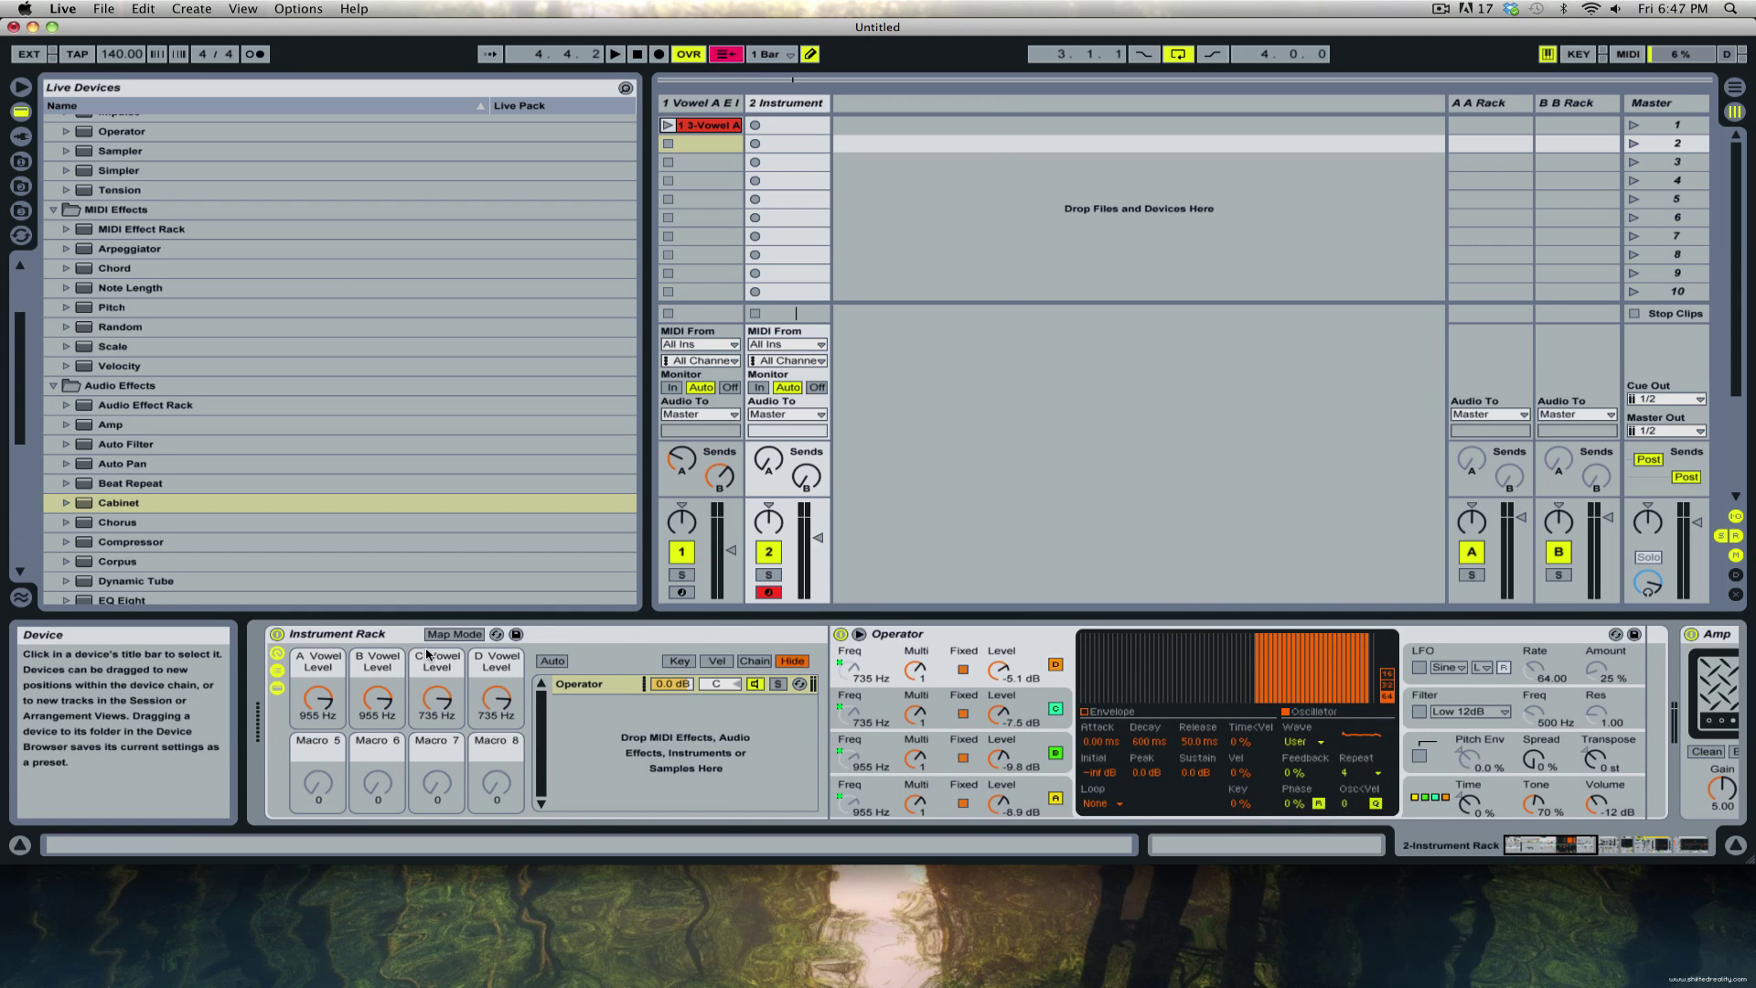